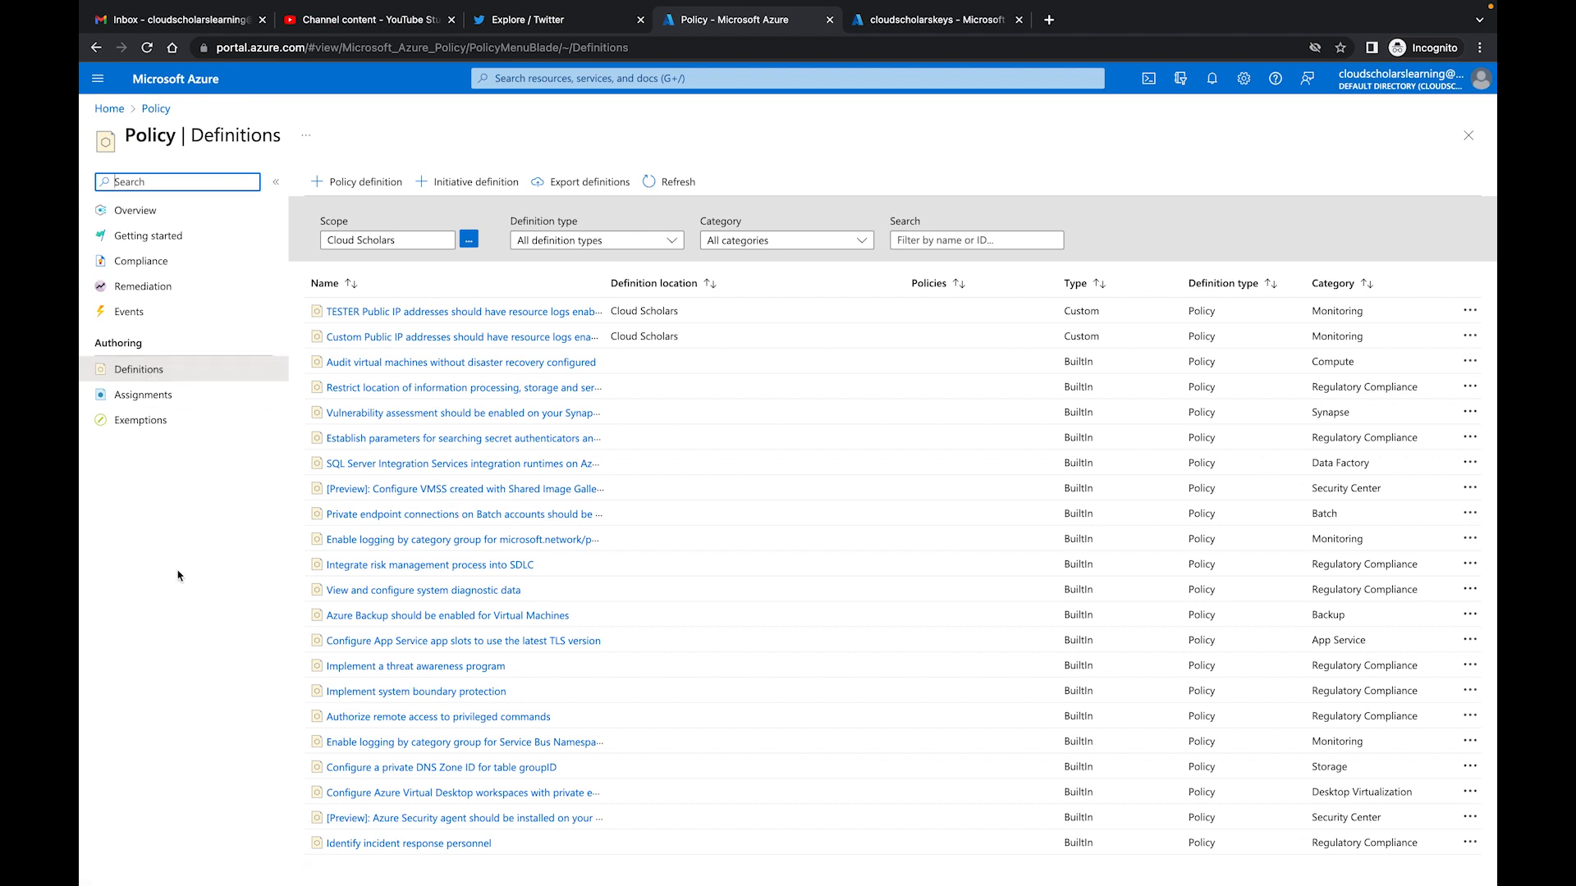
# Search the policy definitions for "Deploy Diagnostic Settings for Key"
pyautogui.press('Tab')
pyautogui.press('Tab')
pyautogui.press('Tab')
pyautogui.press('Tab')
pyautogui.press('Tab')
pyautogui.press('Tab')
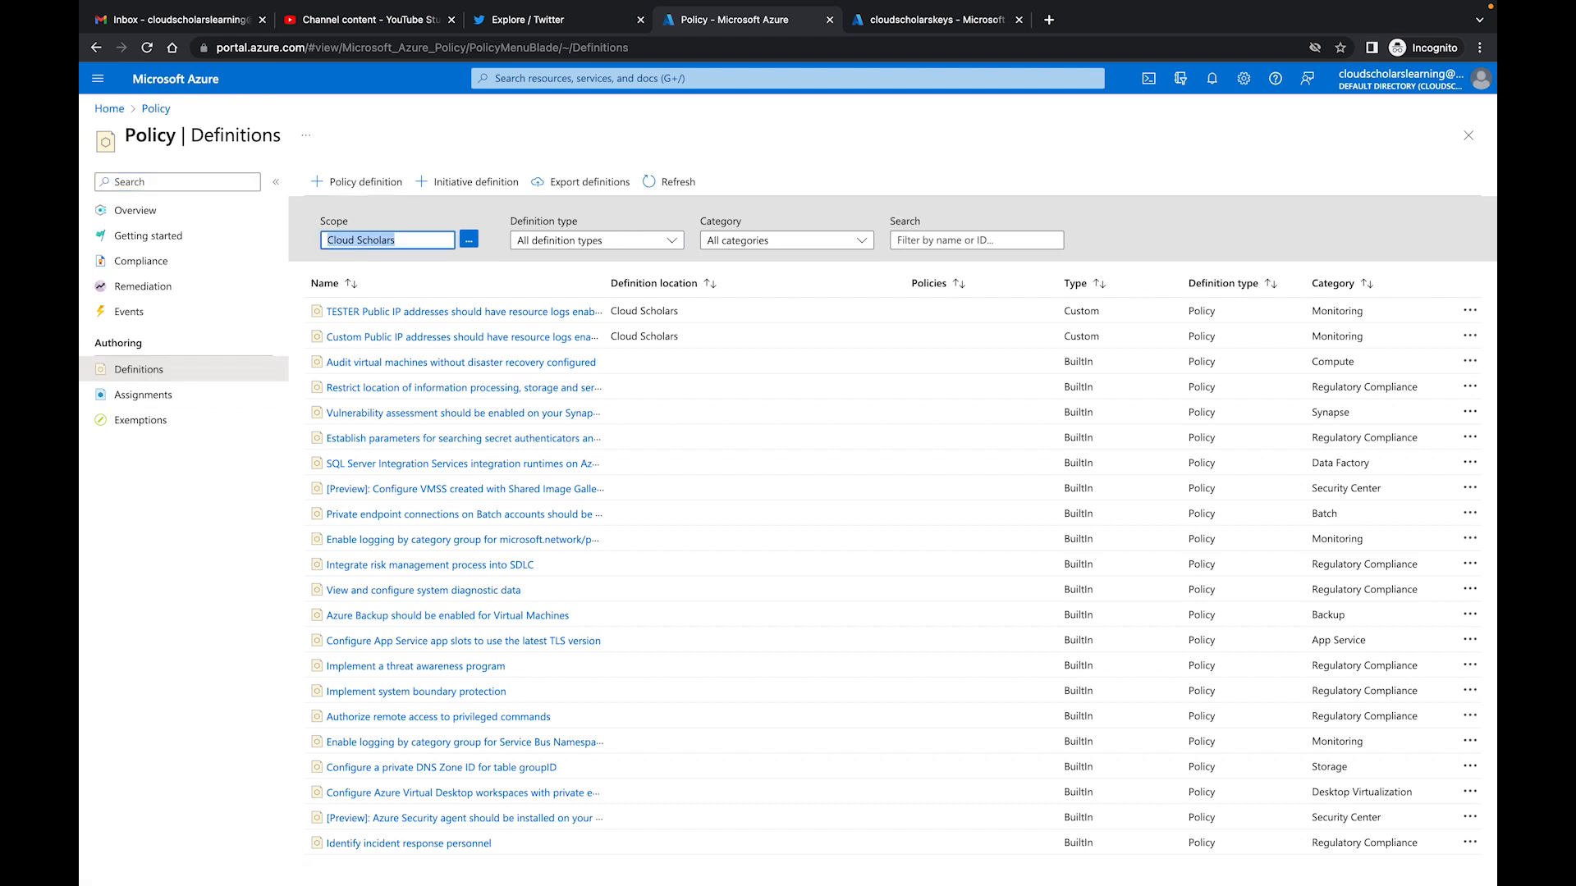
pyautogui.write('D')
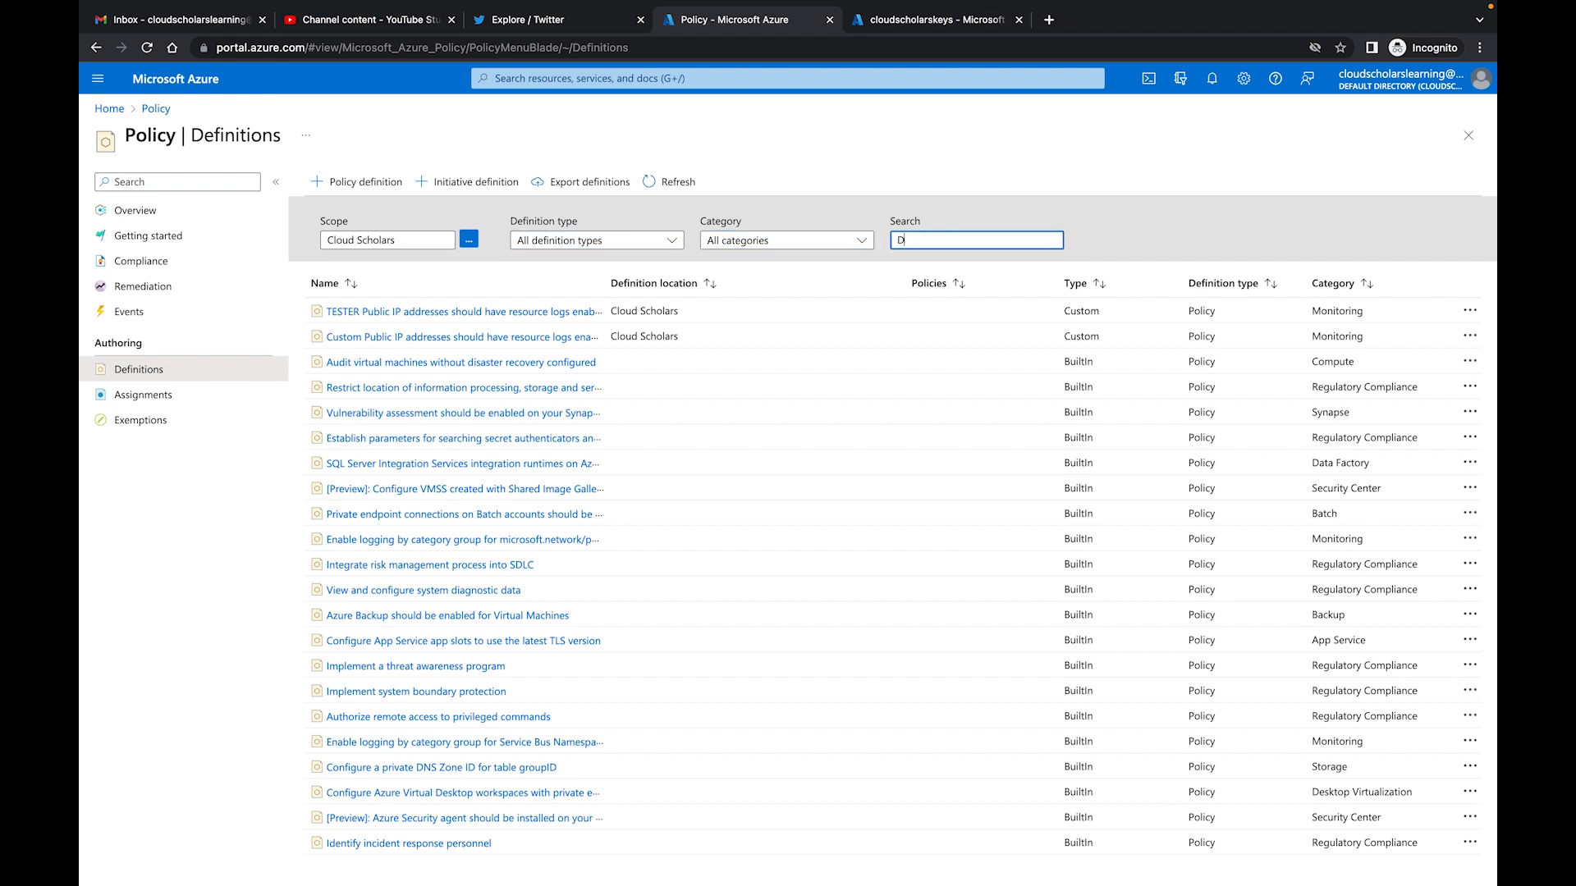
pyautogui.write('eploy D')
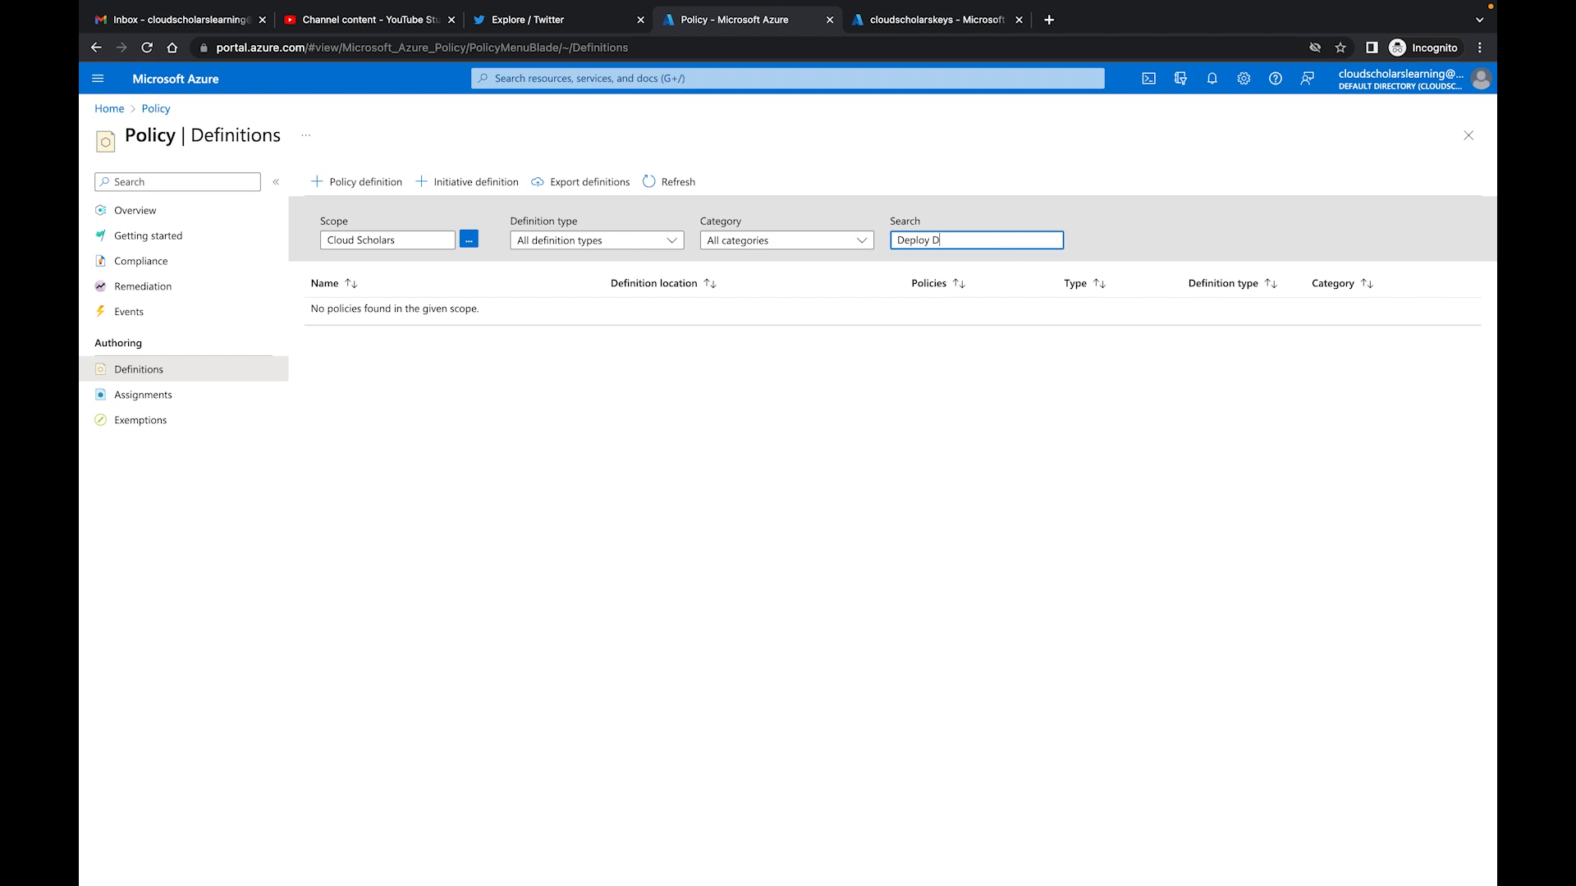
pyautogui.write('iagnostic Settings for Key')
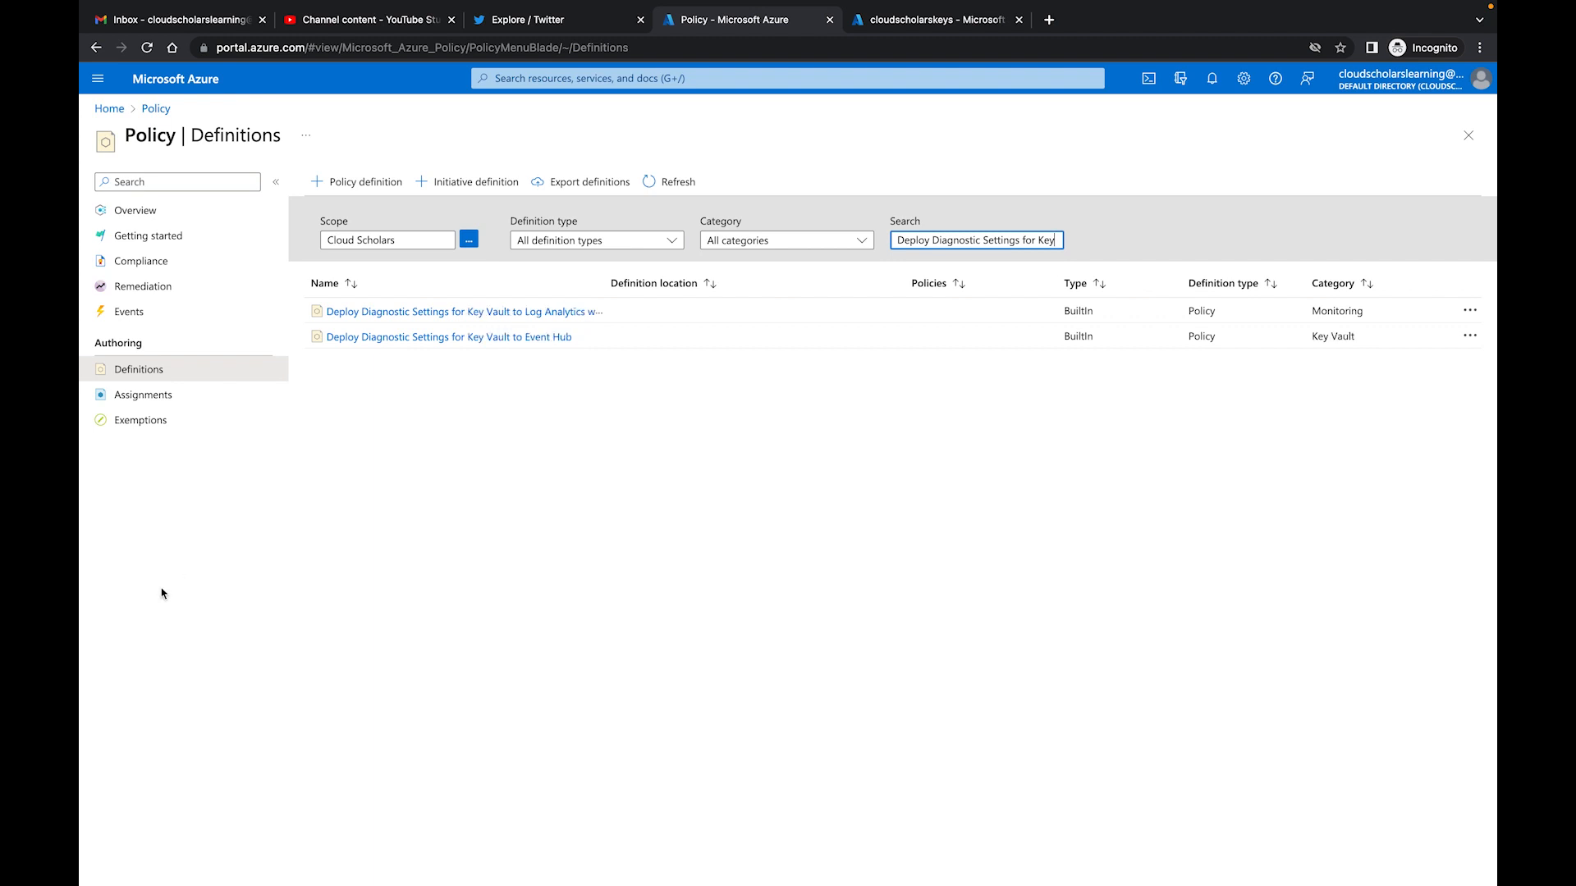
# Widen the Name column and open the "Deploy Diagnostic Settings for Key Vault to Log Analytics workspace" policy definition
pyautogui.moveTo(608, 279); pyautogui.dragTo(779, 280)
pyautogui.scroll(2, 450, 321)
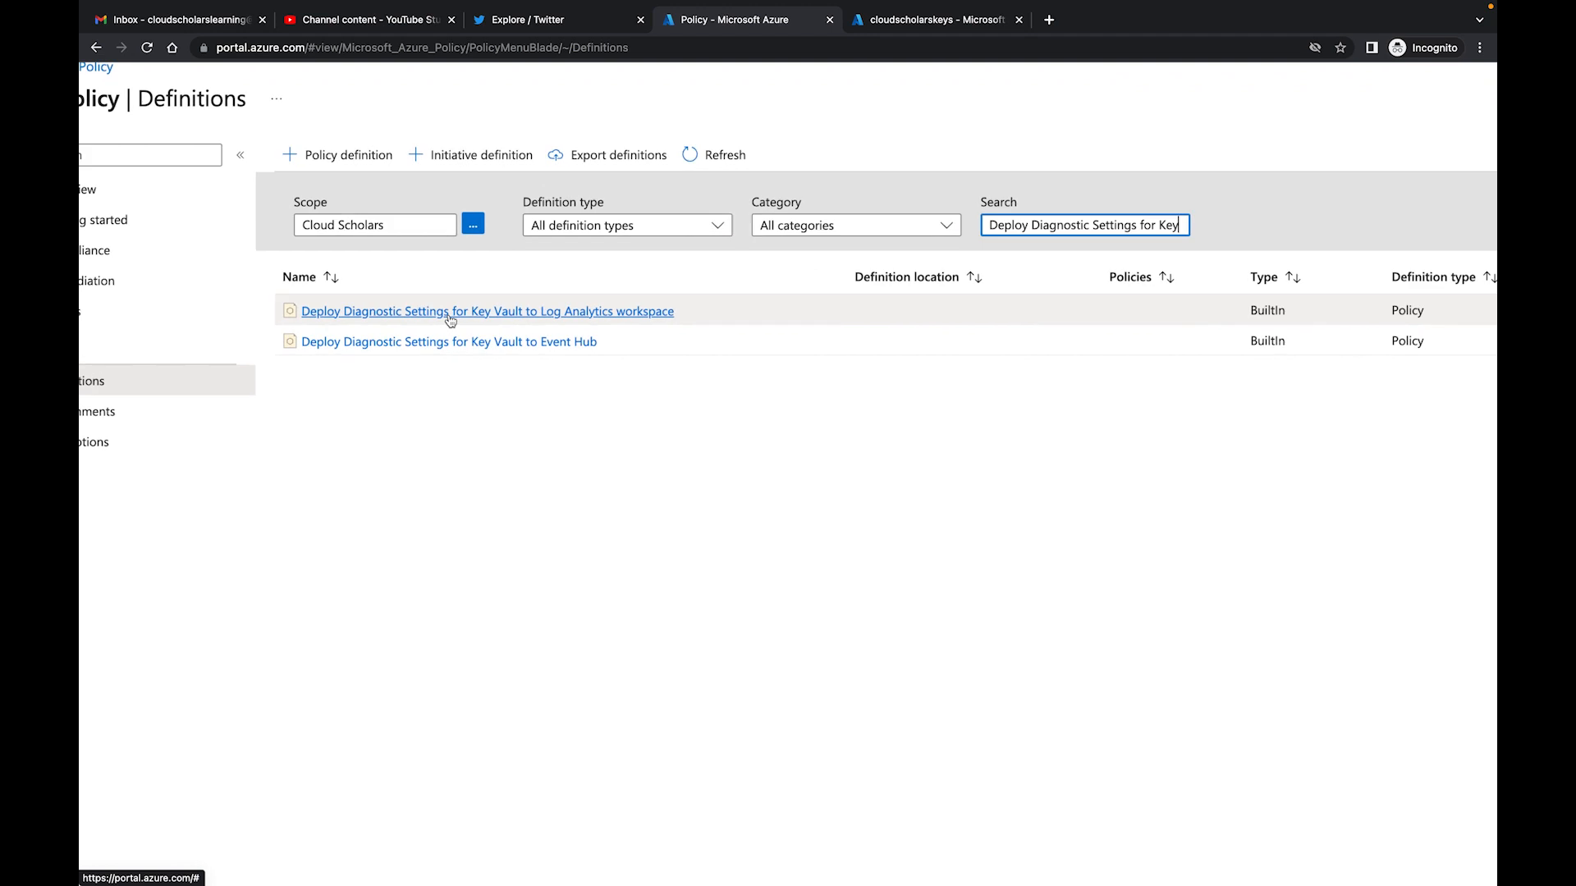
pyautogui.scroll(2, 450, 320)
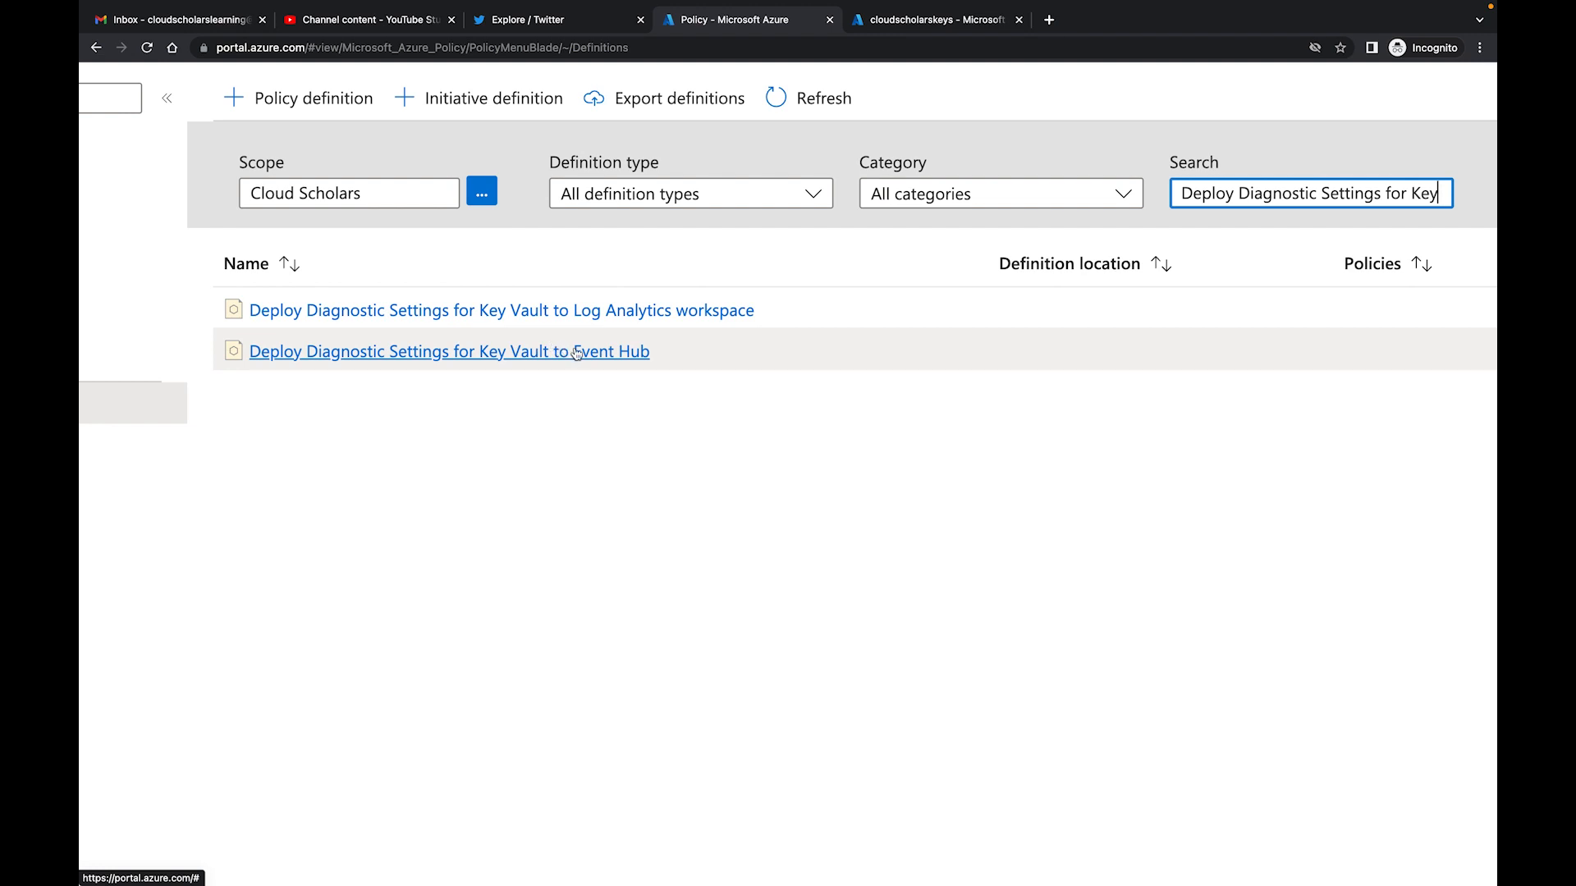
pyautogui.click(688, 317)
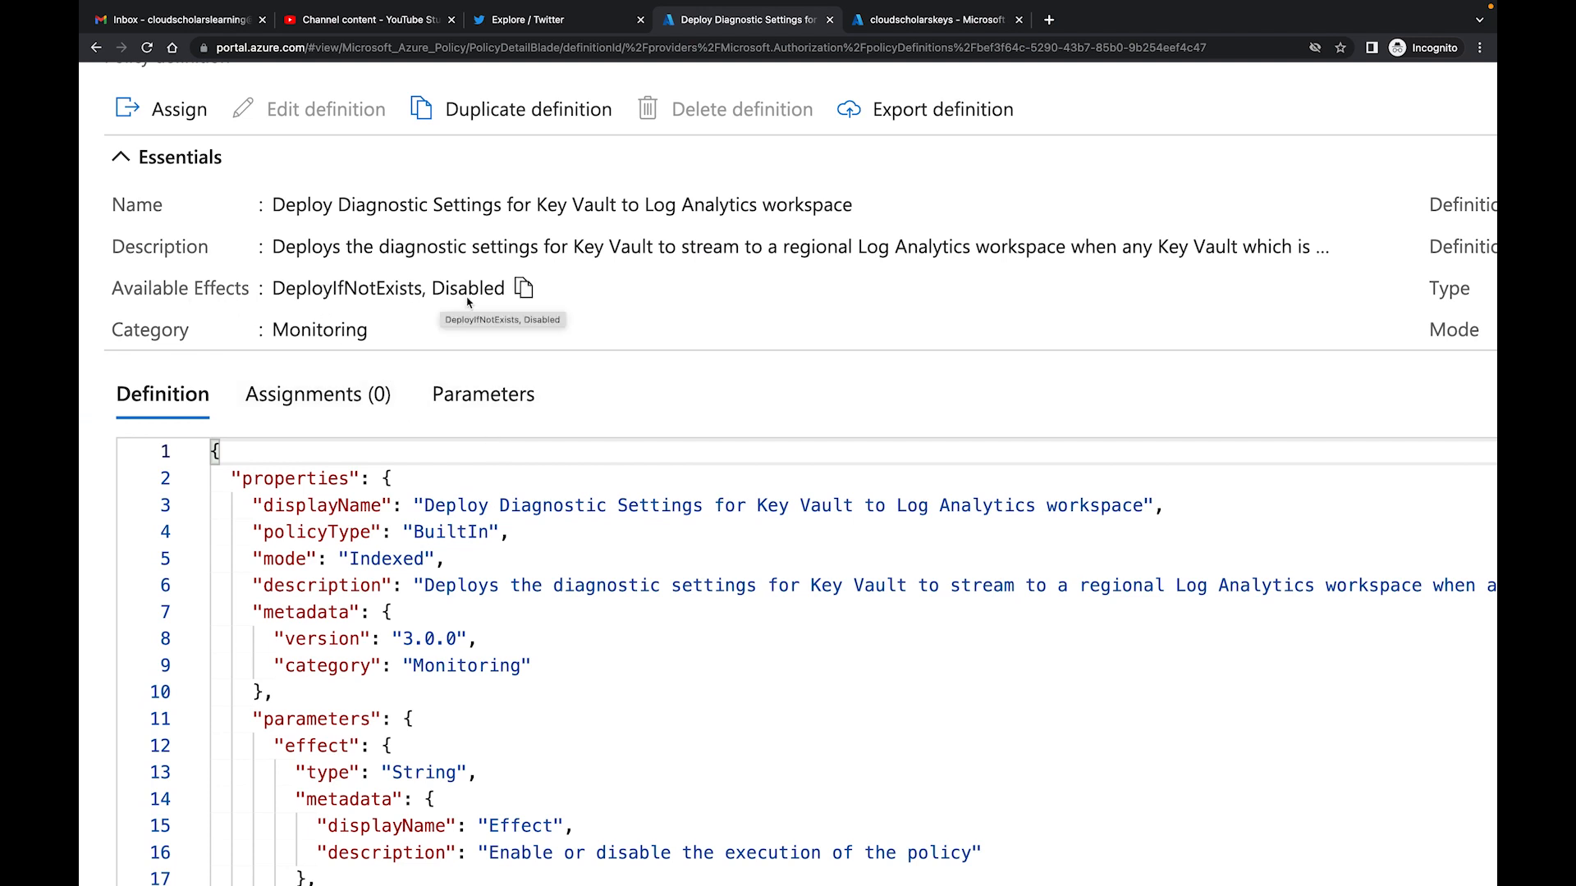
# Review the policy definition's JSON from its properties down to the log categories in the deployment template
pyautogui.scroll(-1, 728, 338)
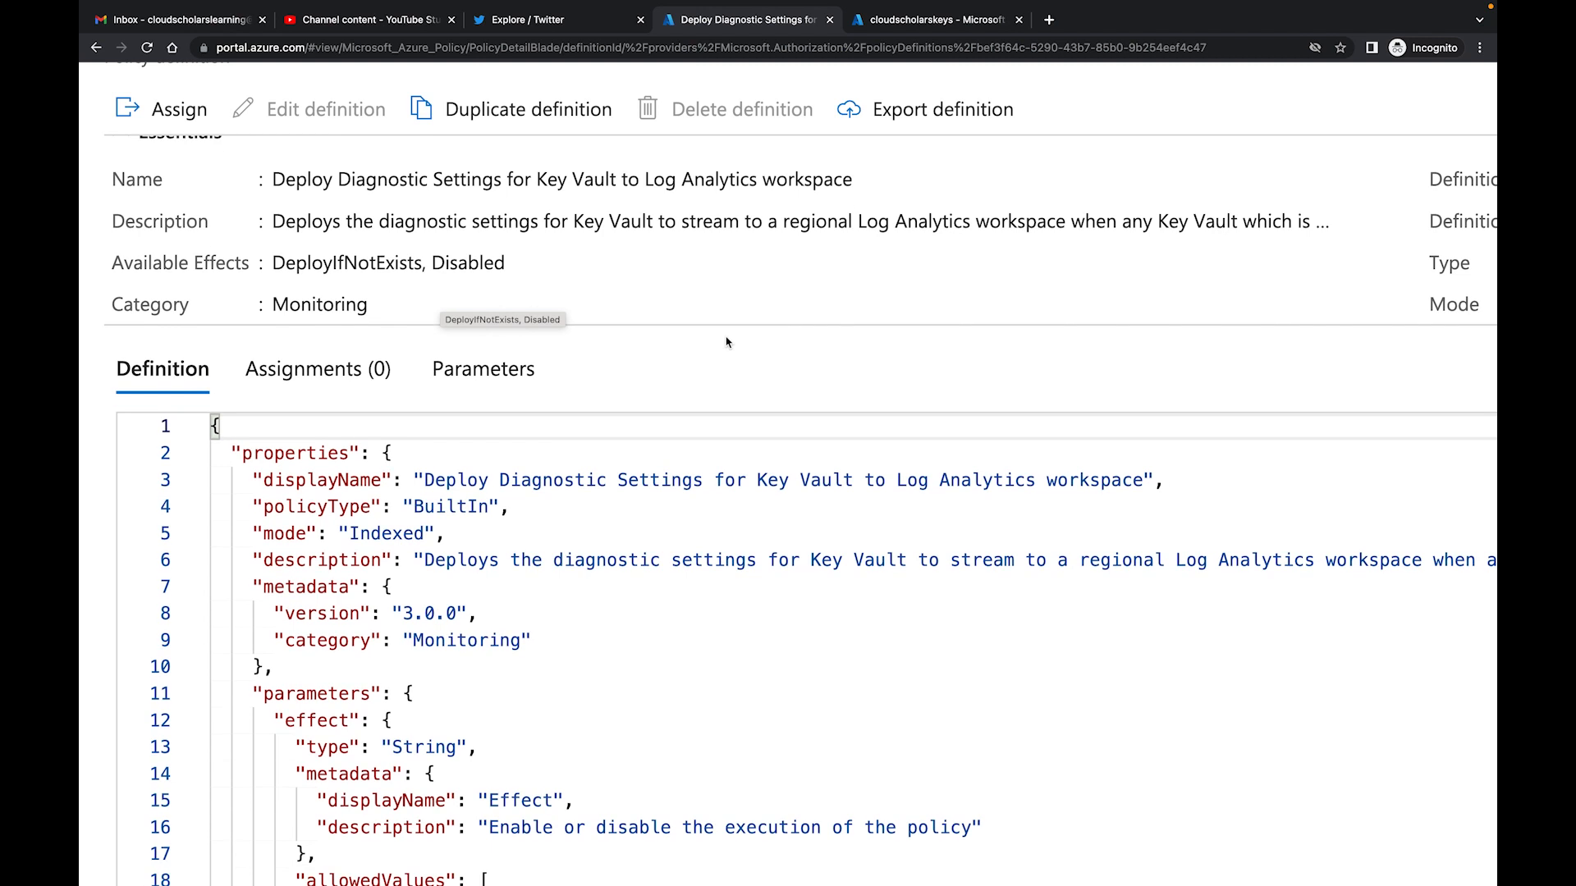
pyautogui.scroll(-10, 716, 614)
pyautogui.scroll(3, 718, 608)
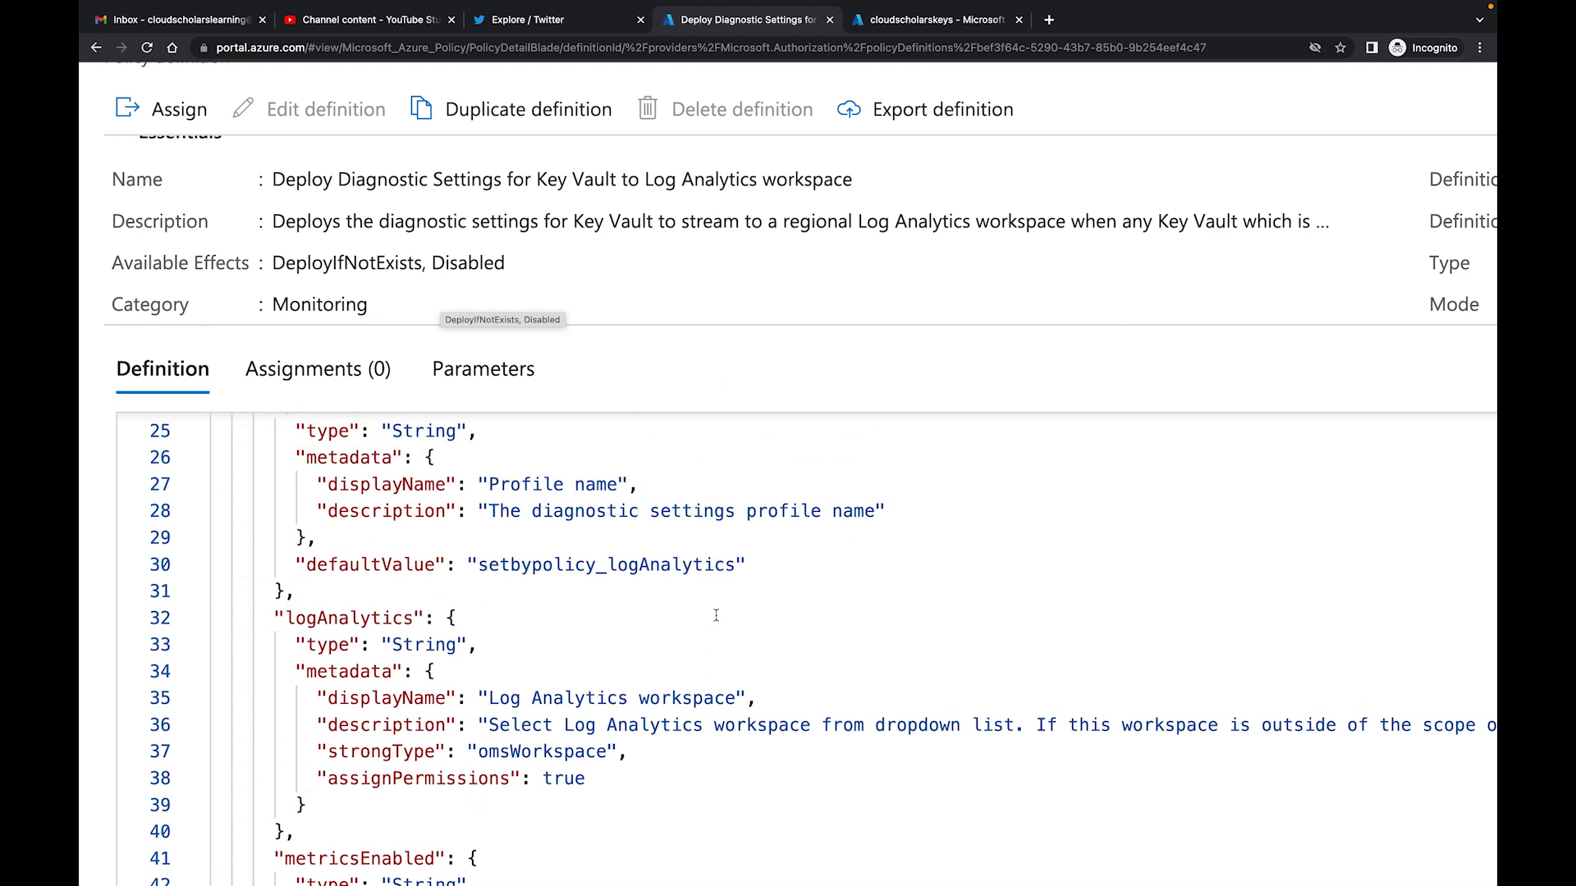
pyautogui.scroll(-20, 624, 634)
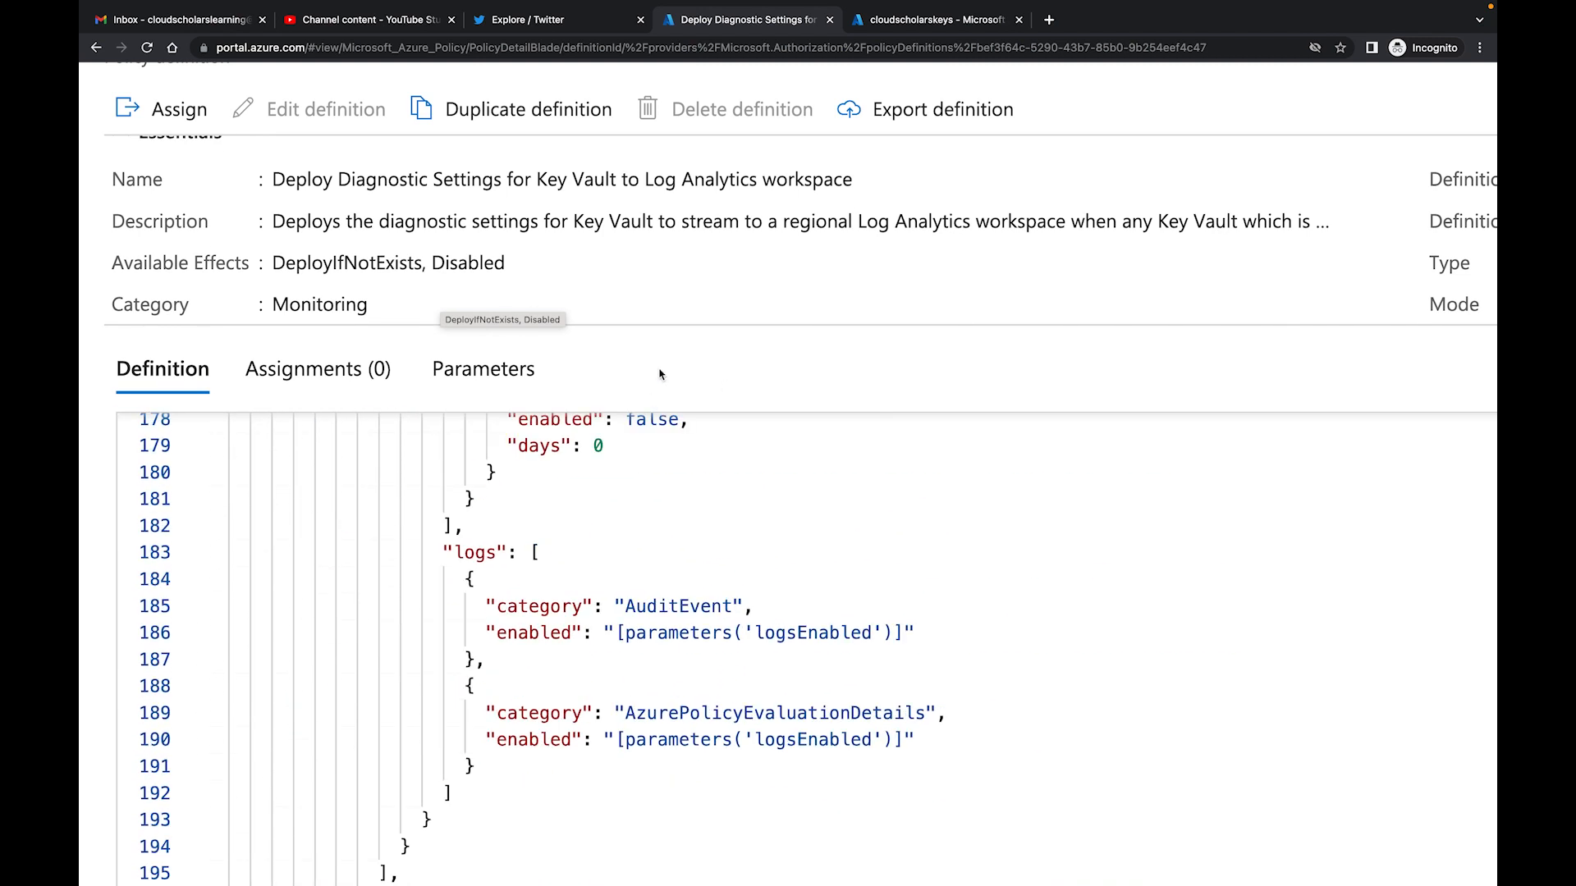
pyautogui.scroll(-5, 647, 316)
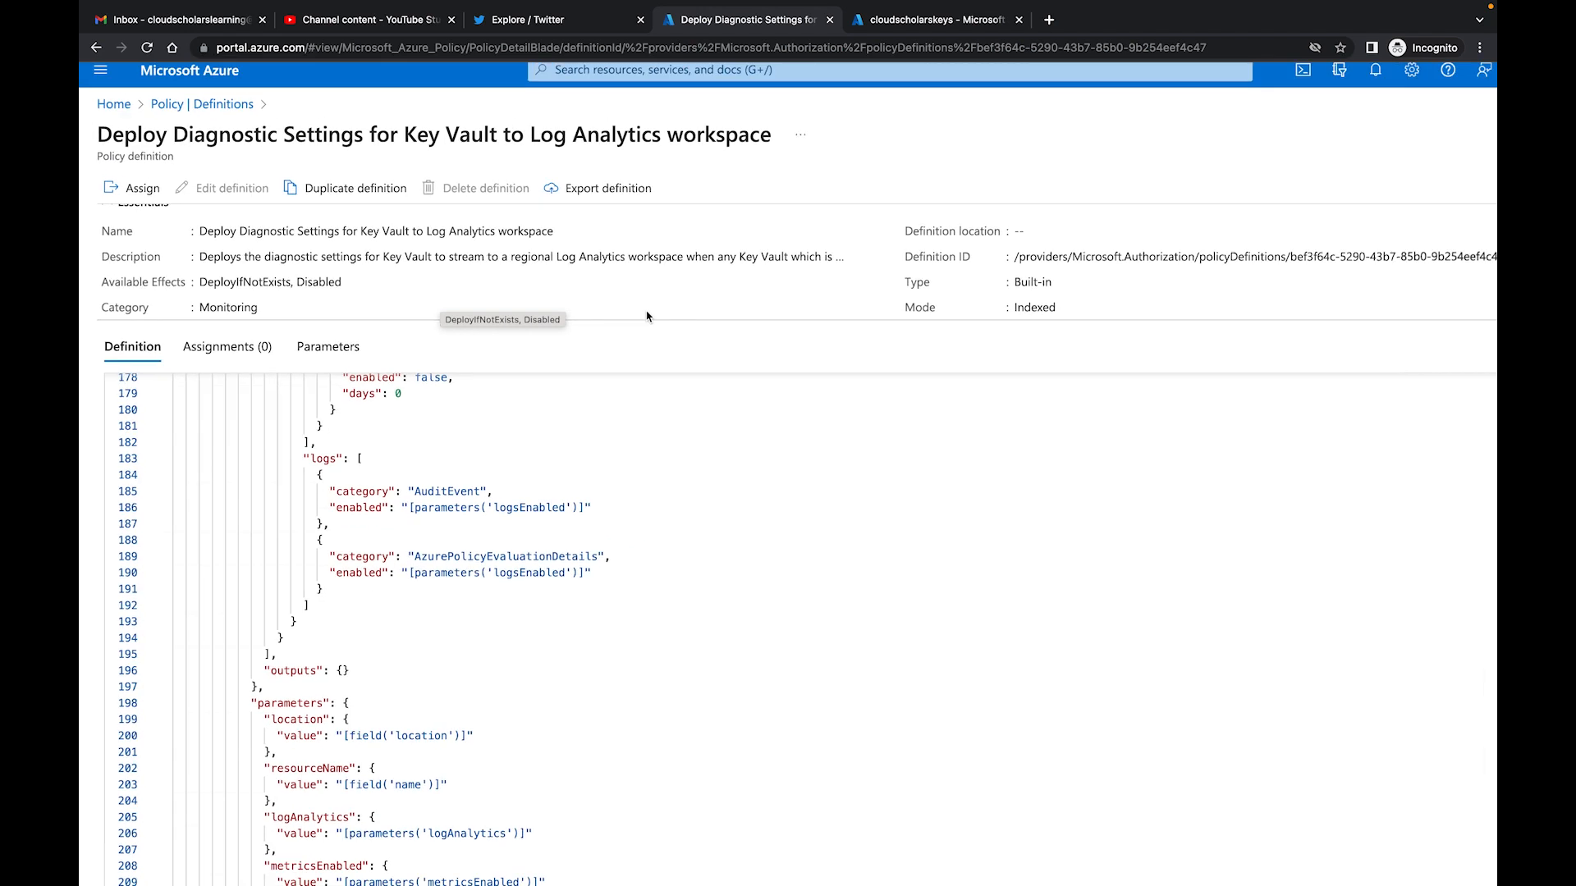
# Read back up through the policy rule and parameters, and highlight the effect's default value DeployIfNotExists
pyautogui.scroll(2, 388, 536)
pyautogui.scroll(10, 388, 536)
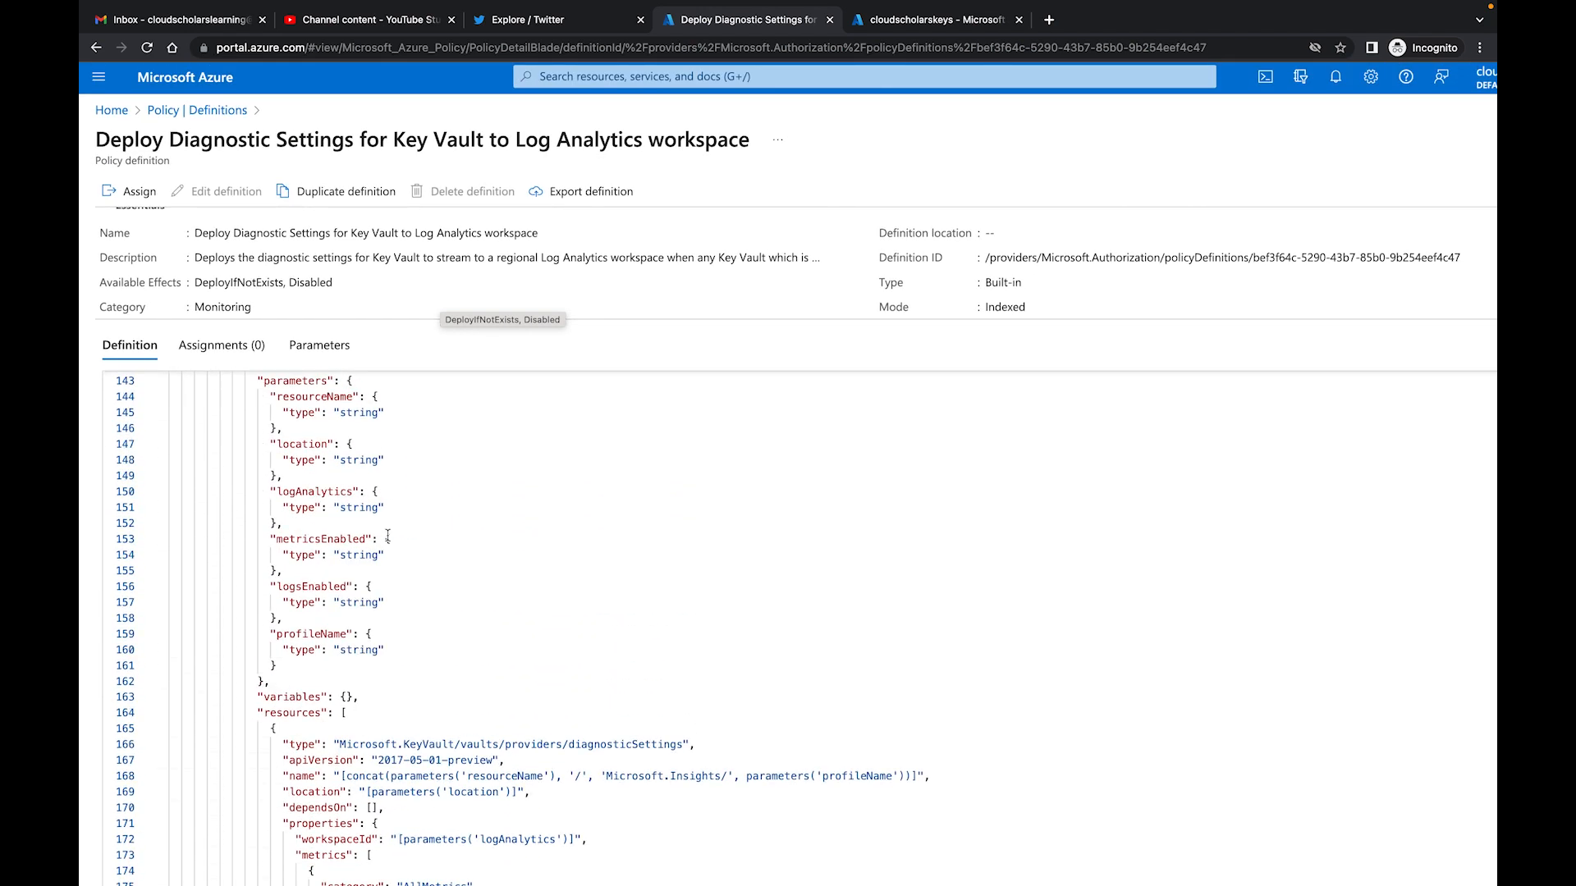
pyautogui.scroll(10, 389, 536)
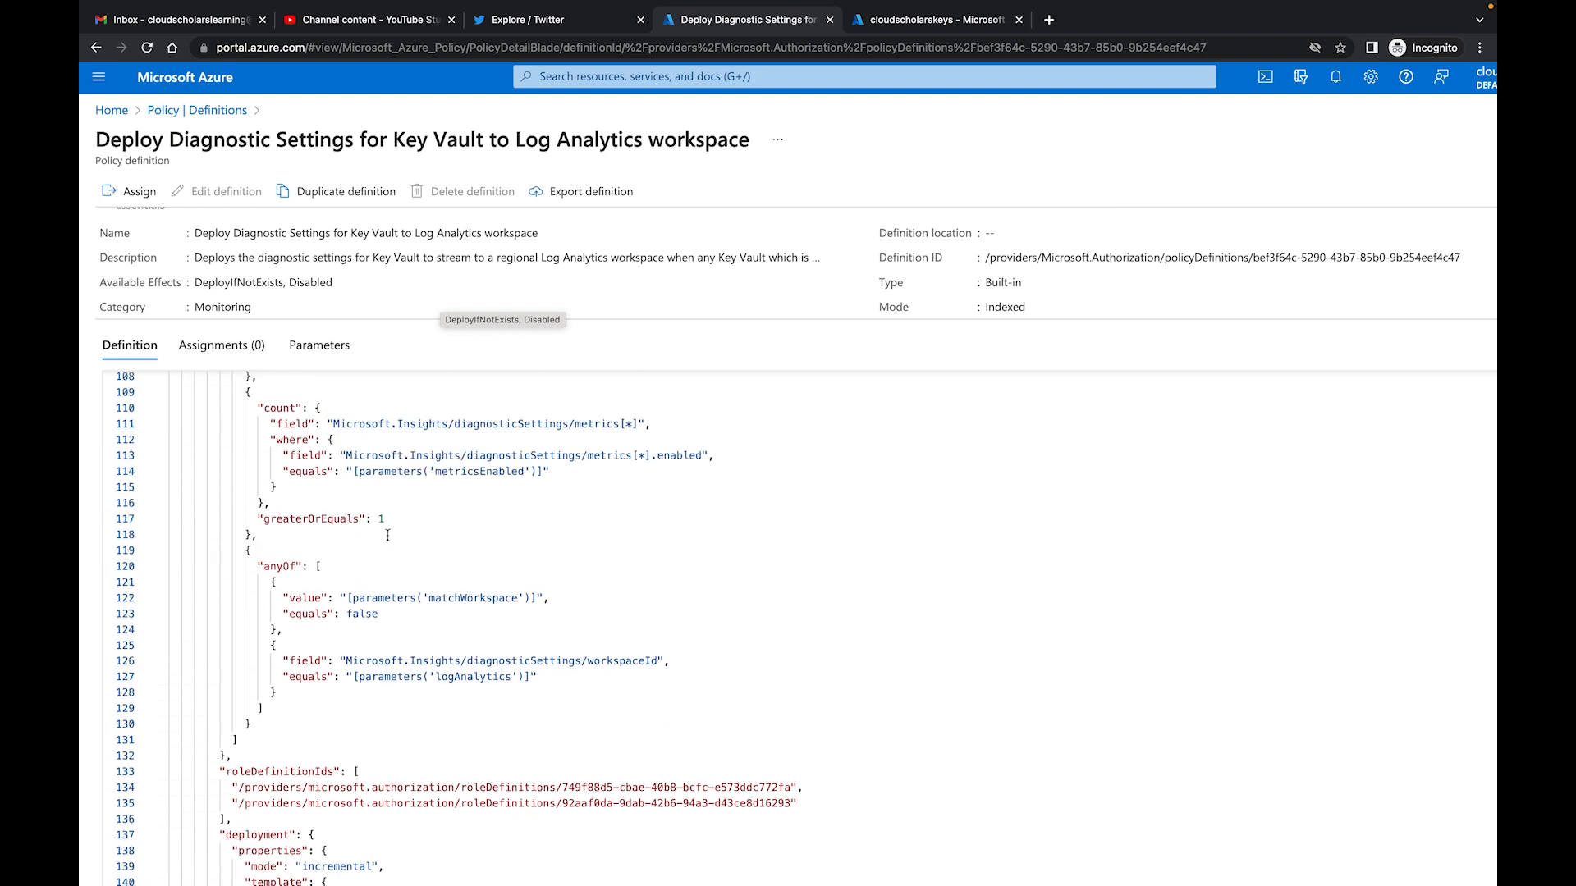
pyautogui.scroll(8, 389, 536)
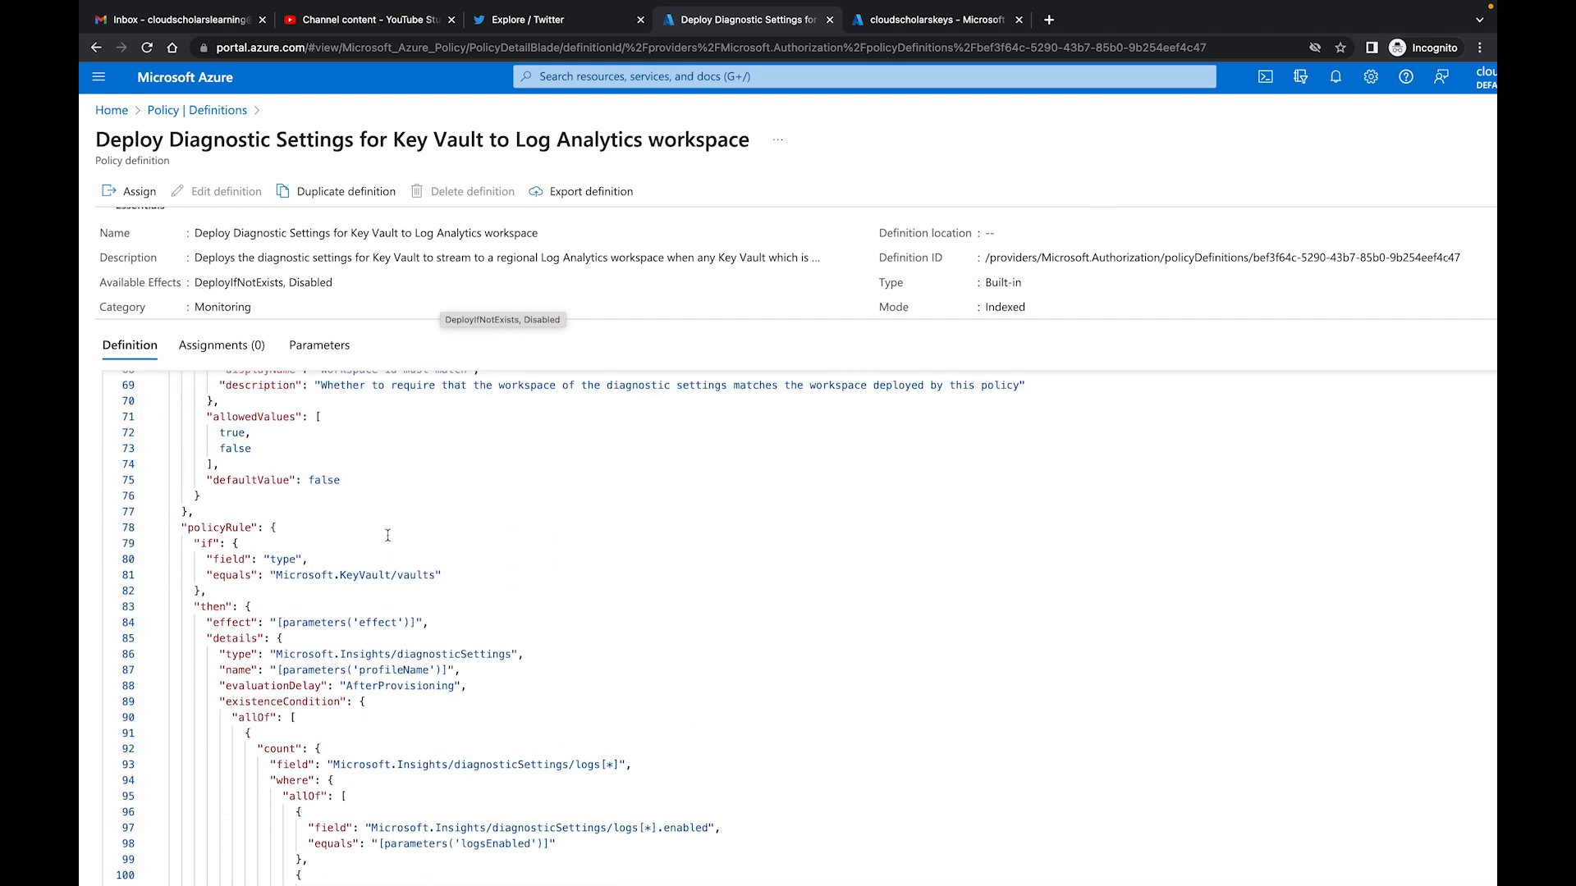
pyautogui.scroll(6, 388, 536)
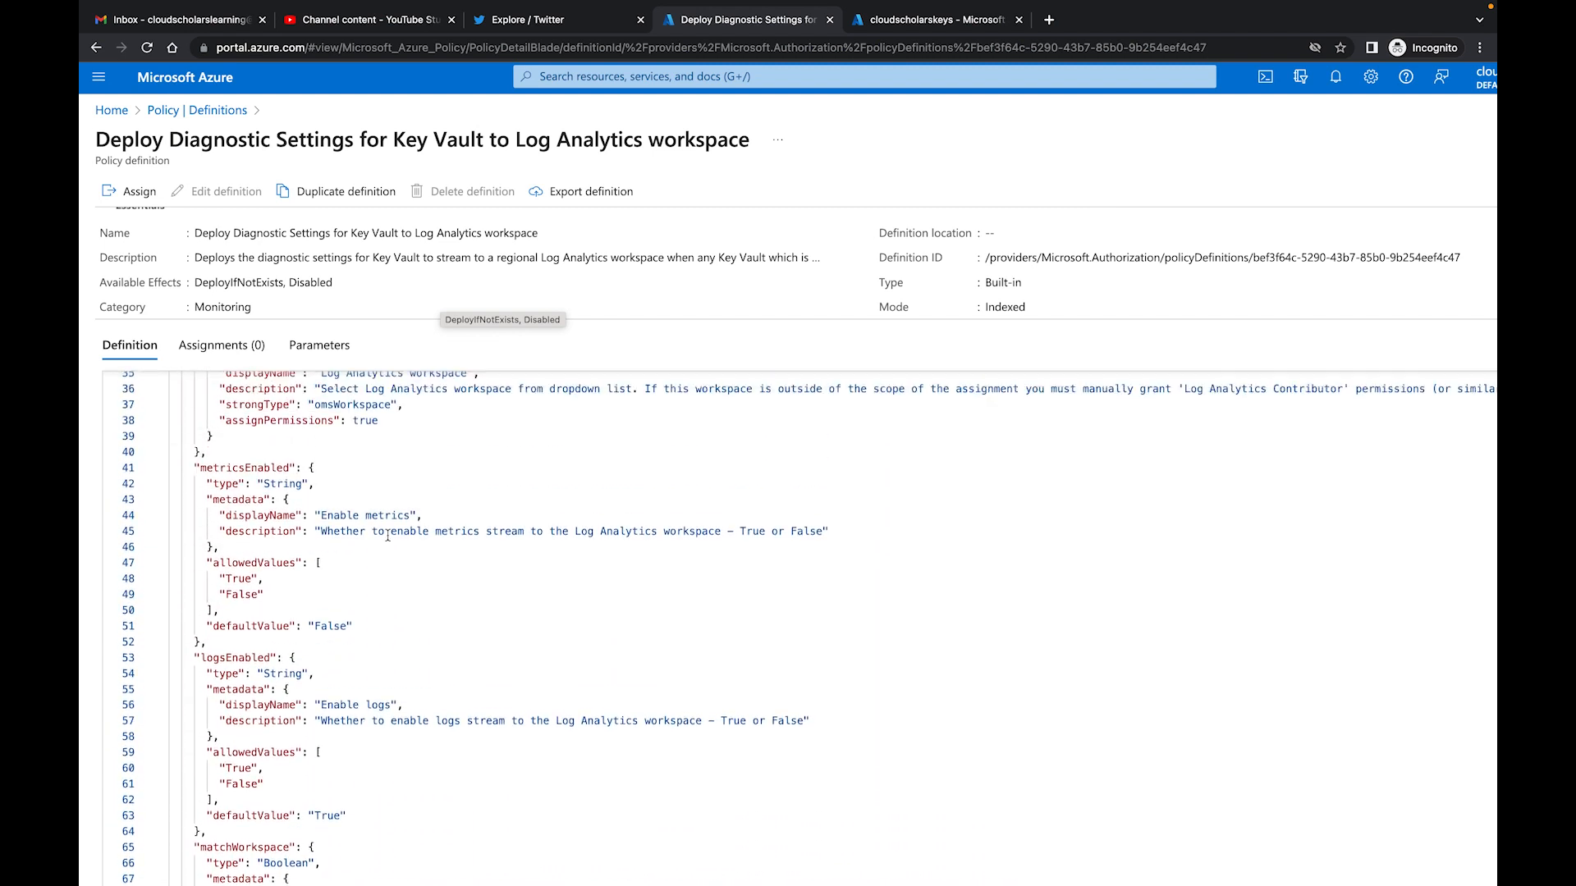
pyautogui.scroll(5, 388, 536)
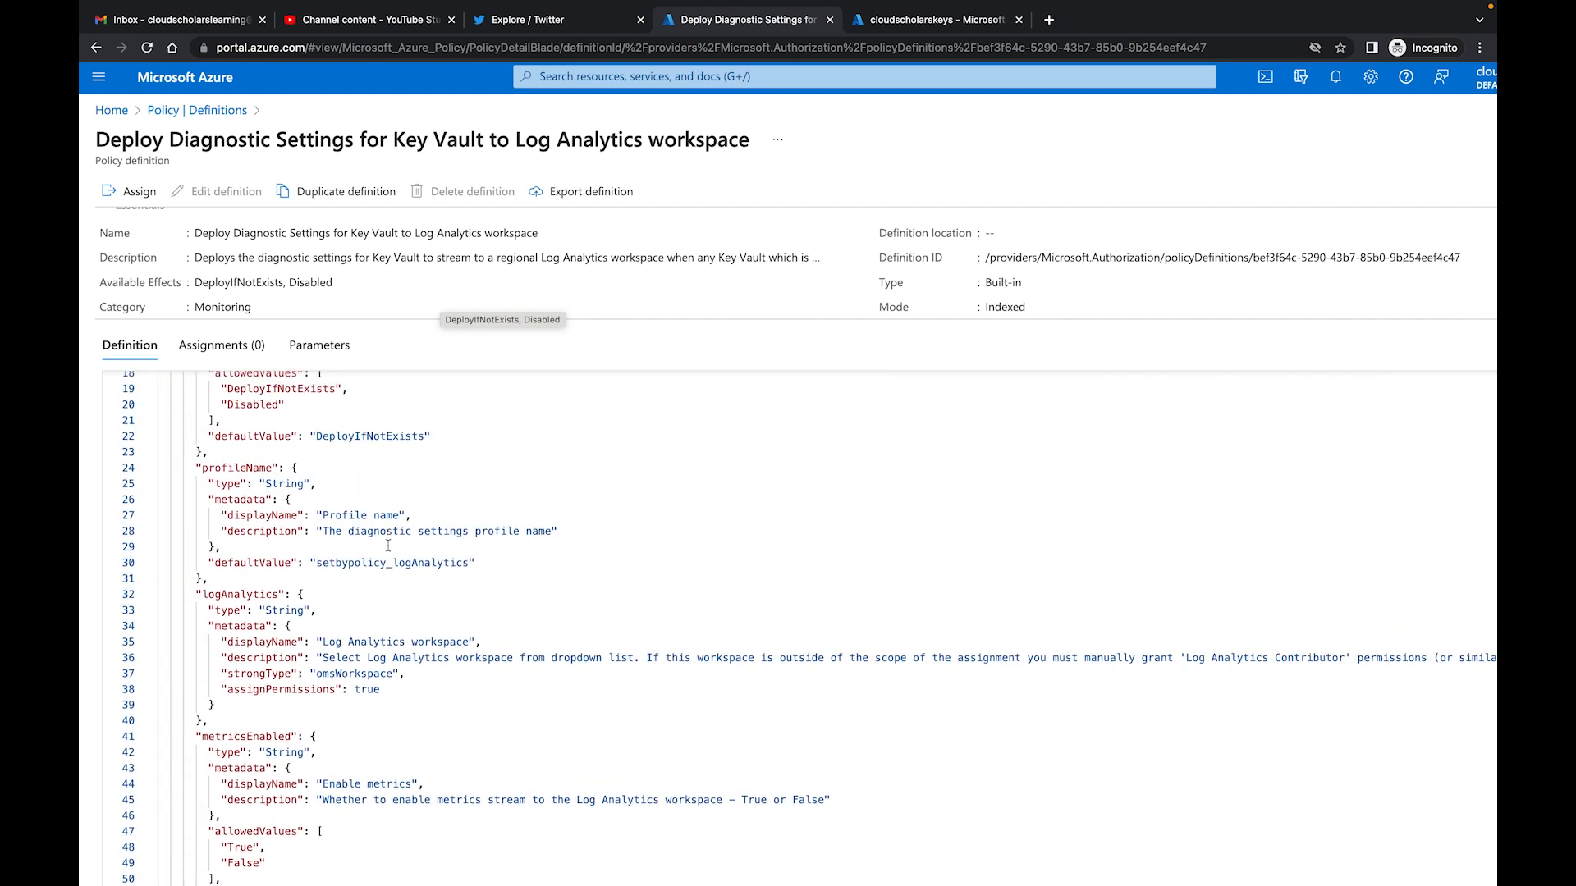
pyautogui.scroll(2, 389, 546)
pyautogui.doubleClick(365, 510)
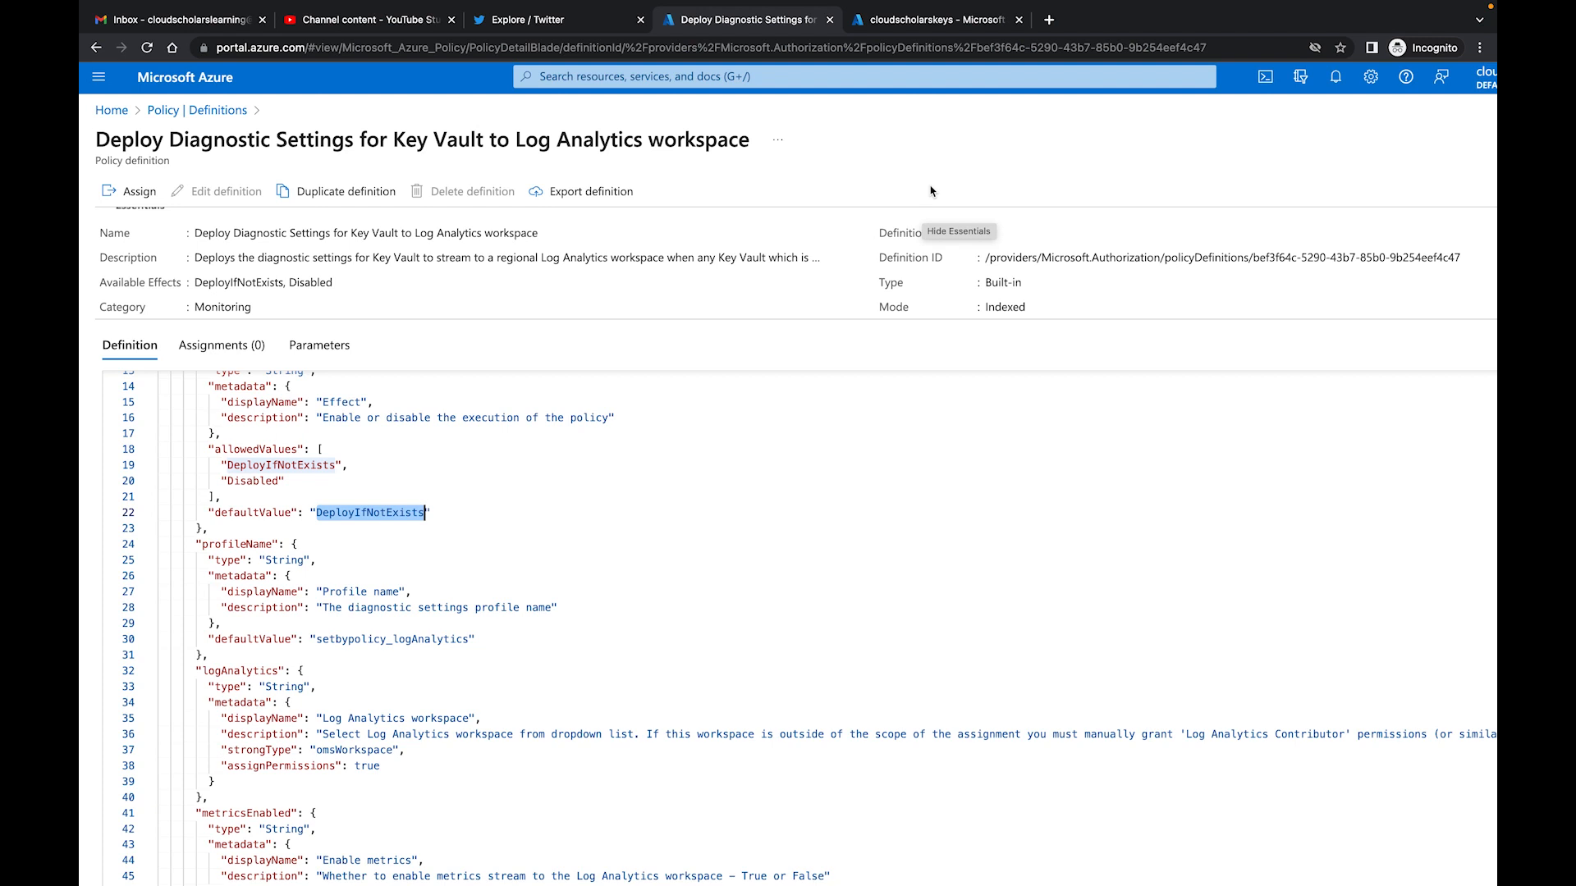
# Switch to the cloudscholarskeys key vault and check its list of diagnostic settings
pyautogui.click(905, 27)
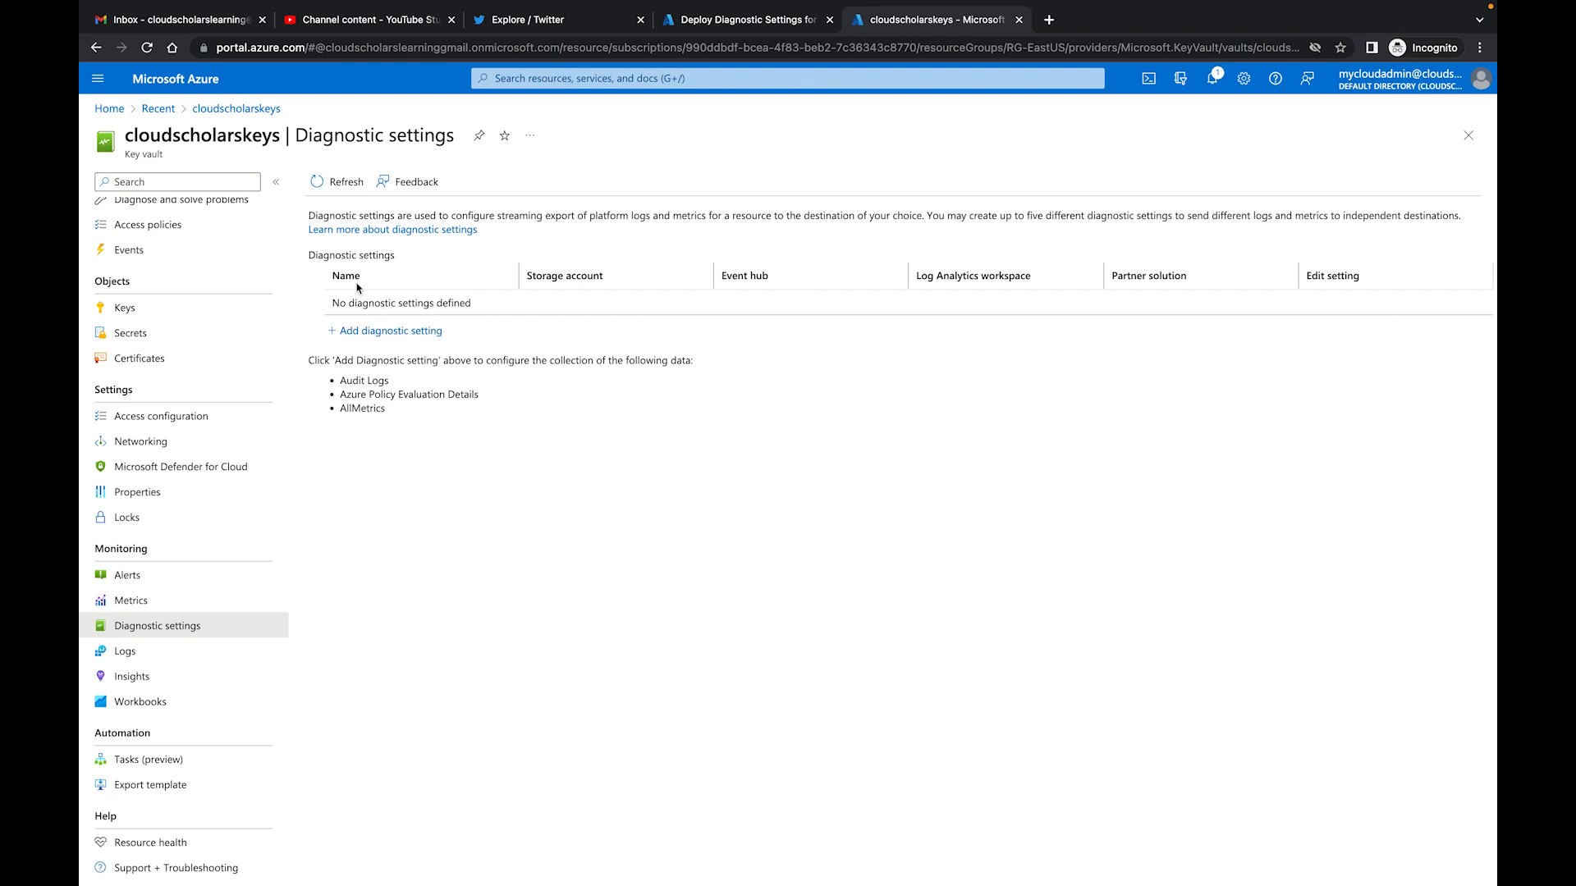
pyautogui.scroll(1, 201, 373)
pyautogui.scroll(2, 201, 373)
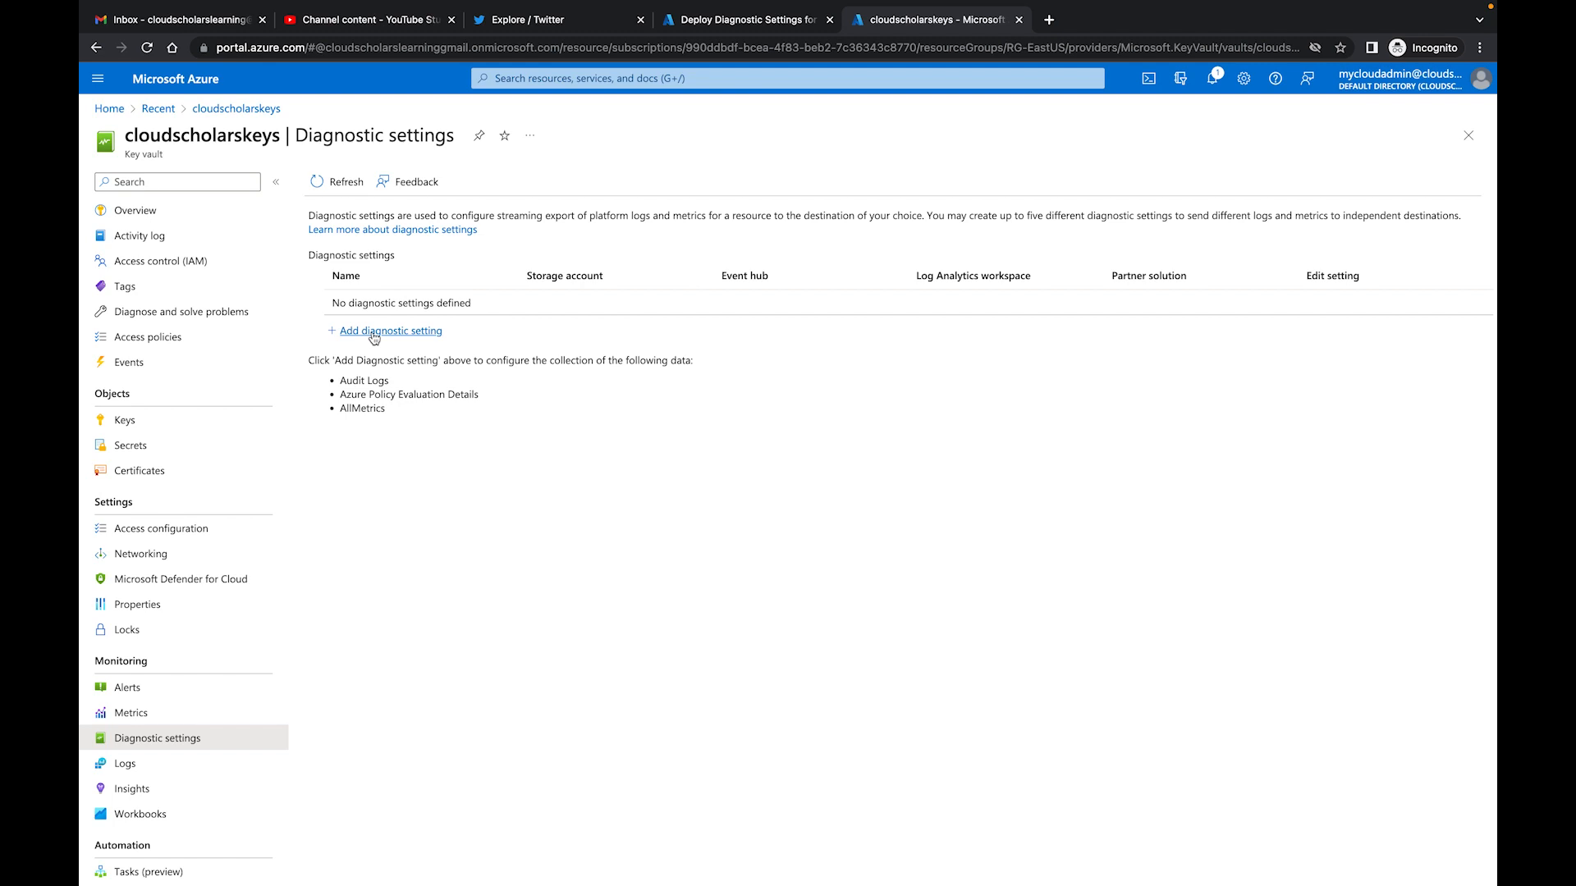
pyautogui.scroll(5, 373, 332)
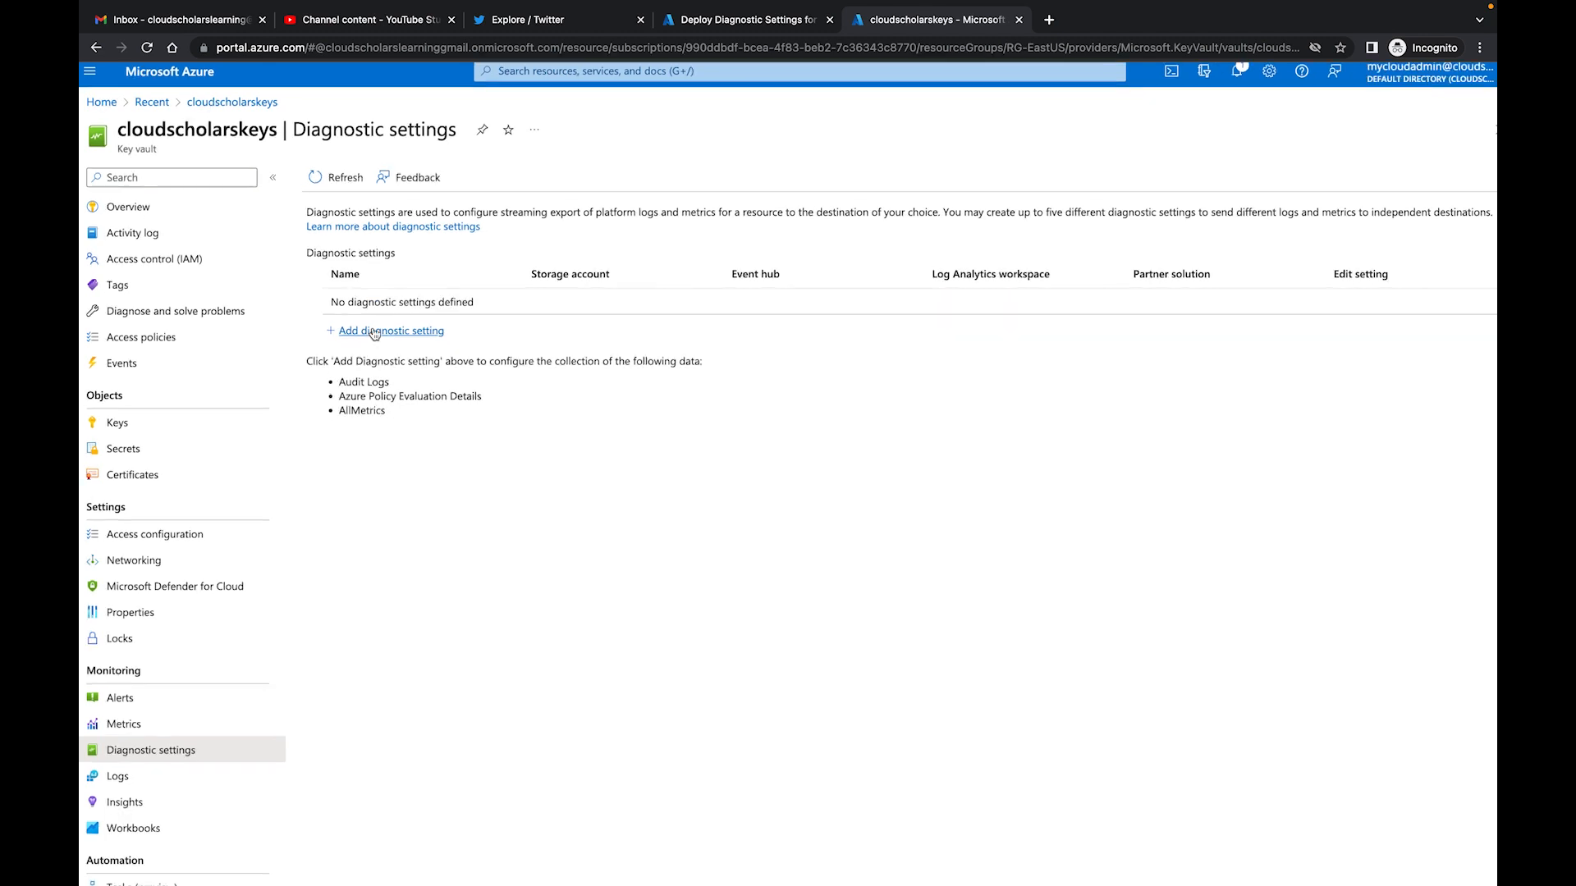
pyautogui.click(400, 331)
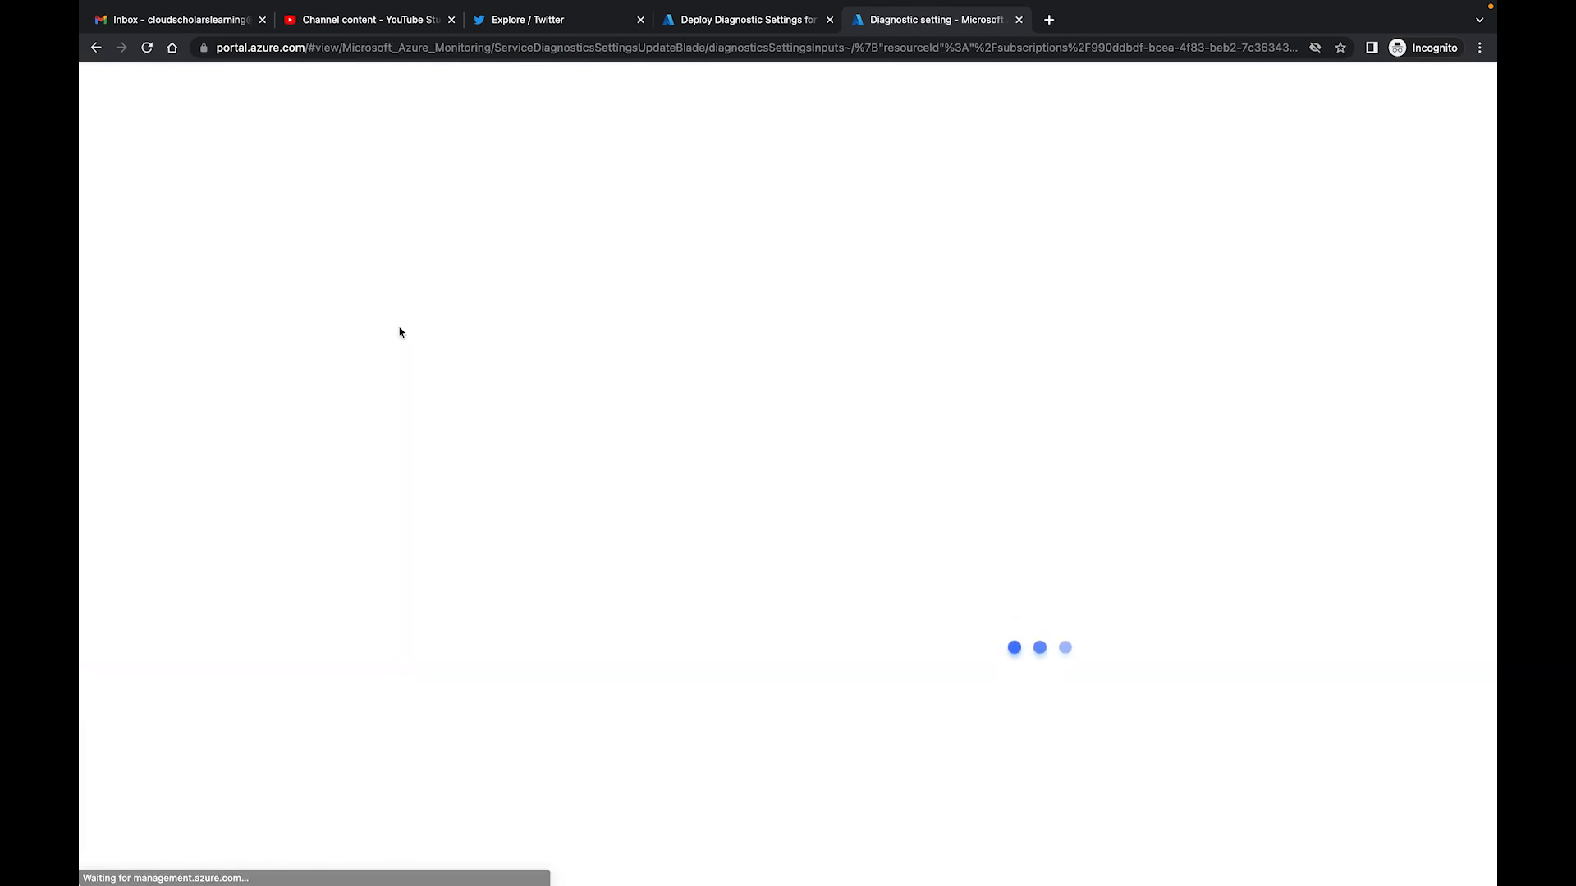
pyautogui.hscroll(-4, 399, 332)
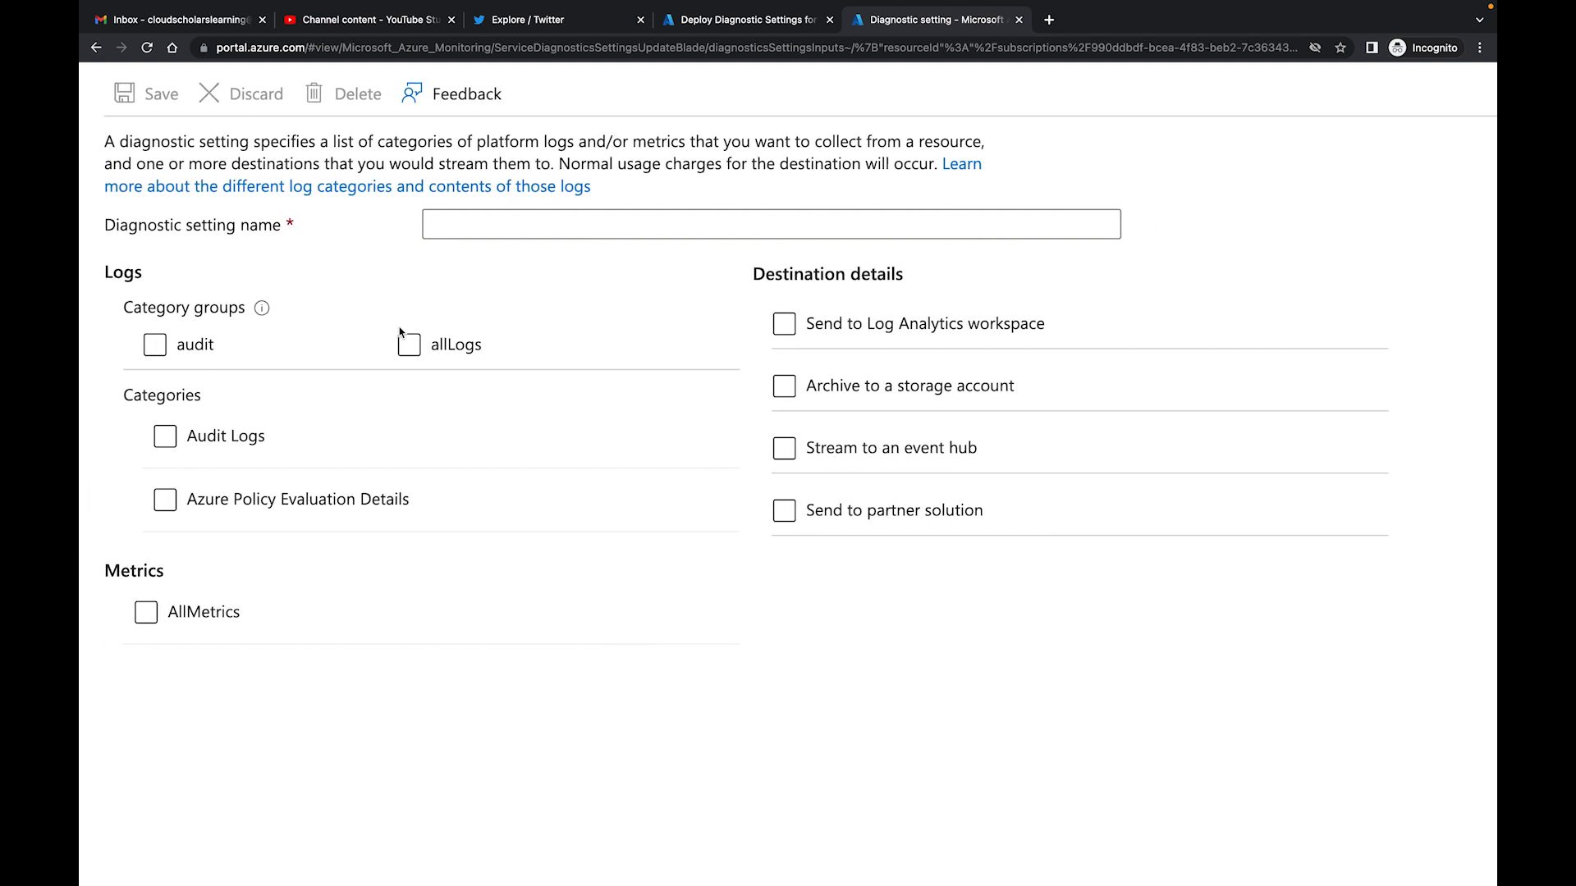
pyautogui.click(182, 351)
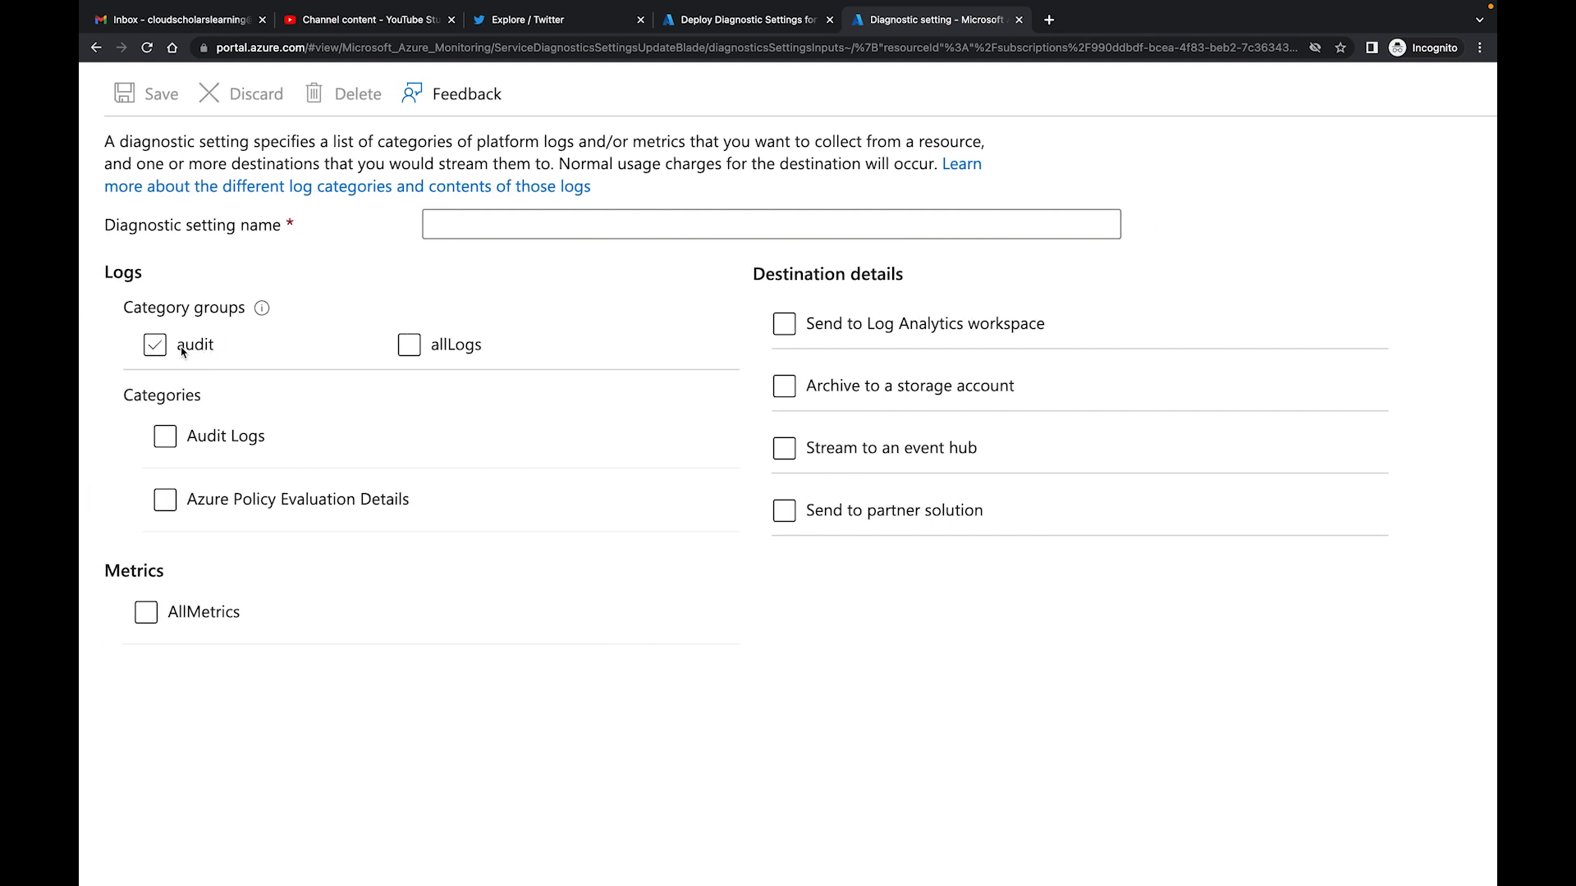
pyautogui.click(466, 348)
pyautogui.scroll(1, 466, 348)
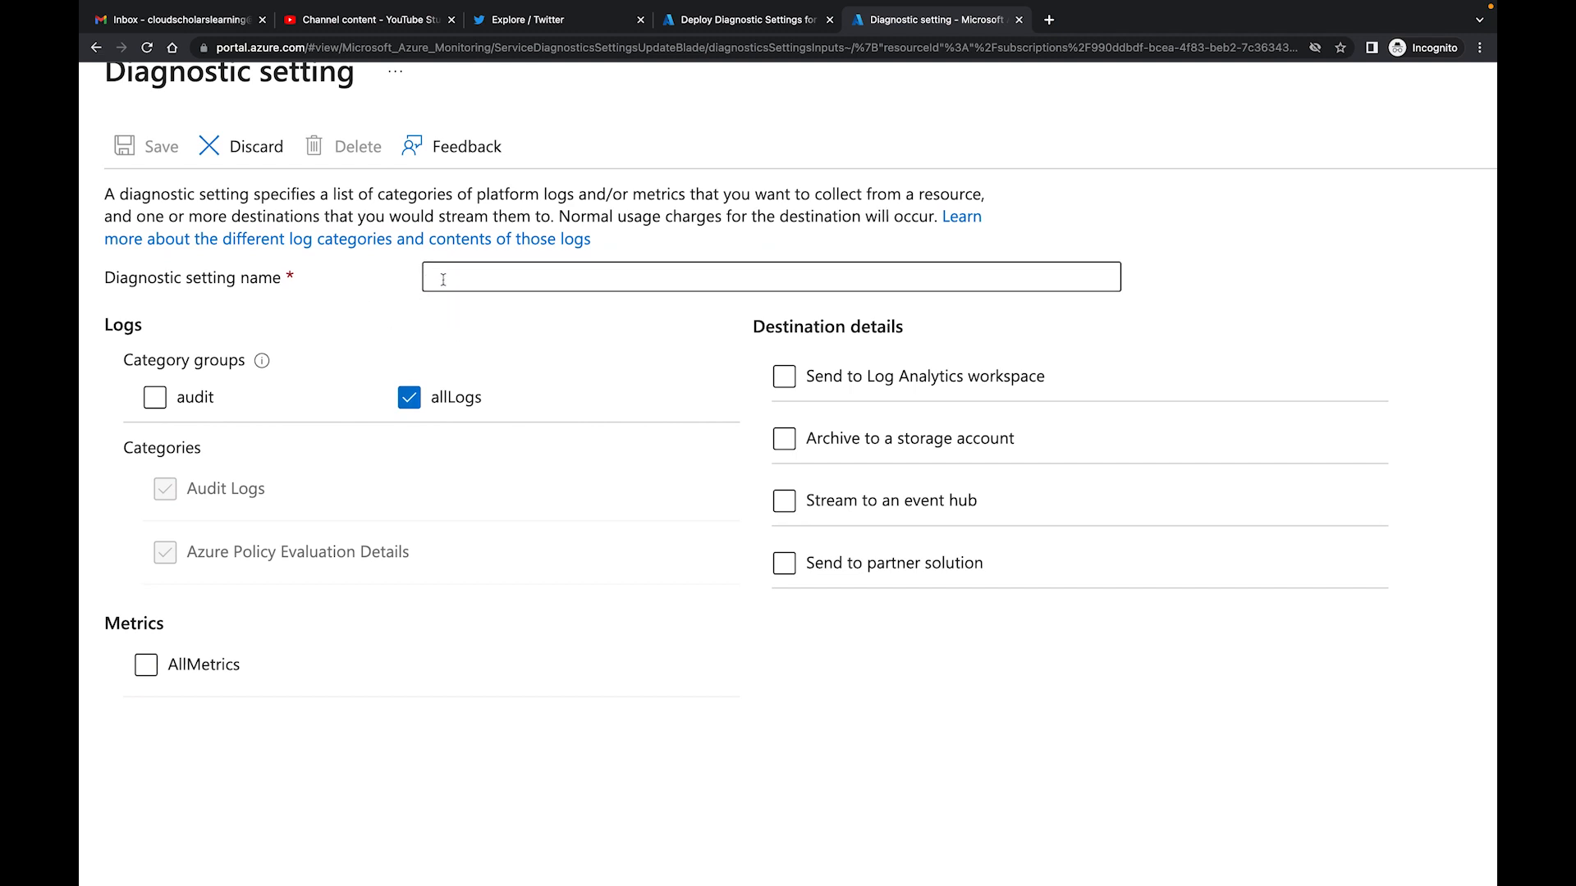
pyautogui.click(906, 376)
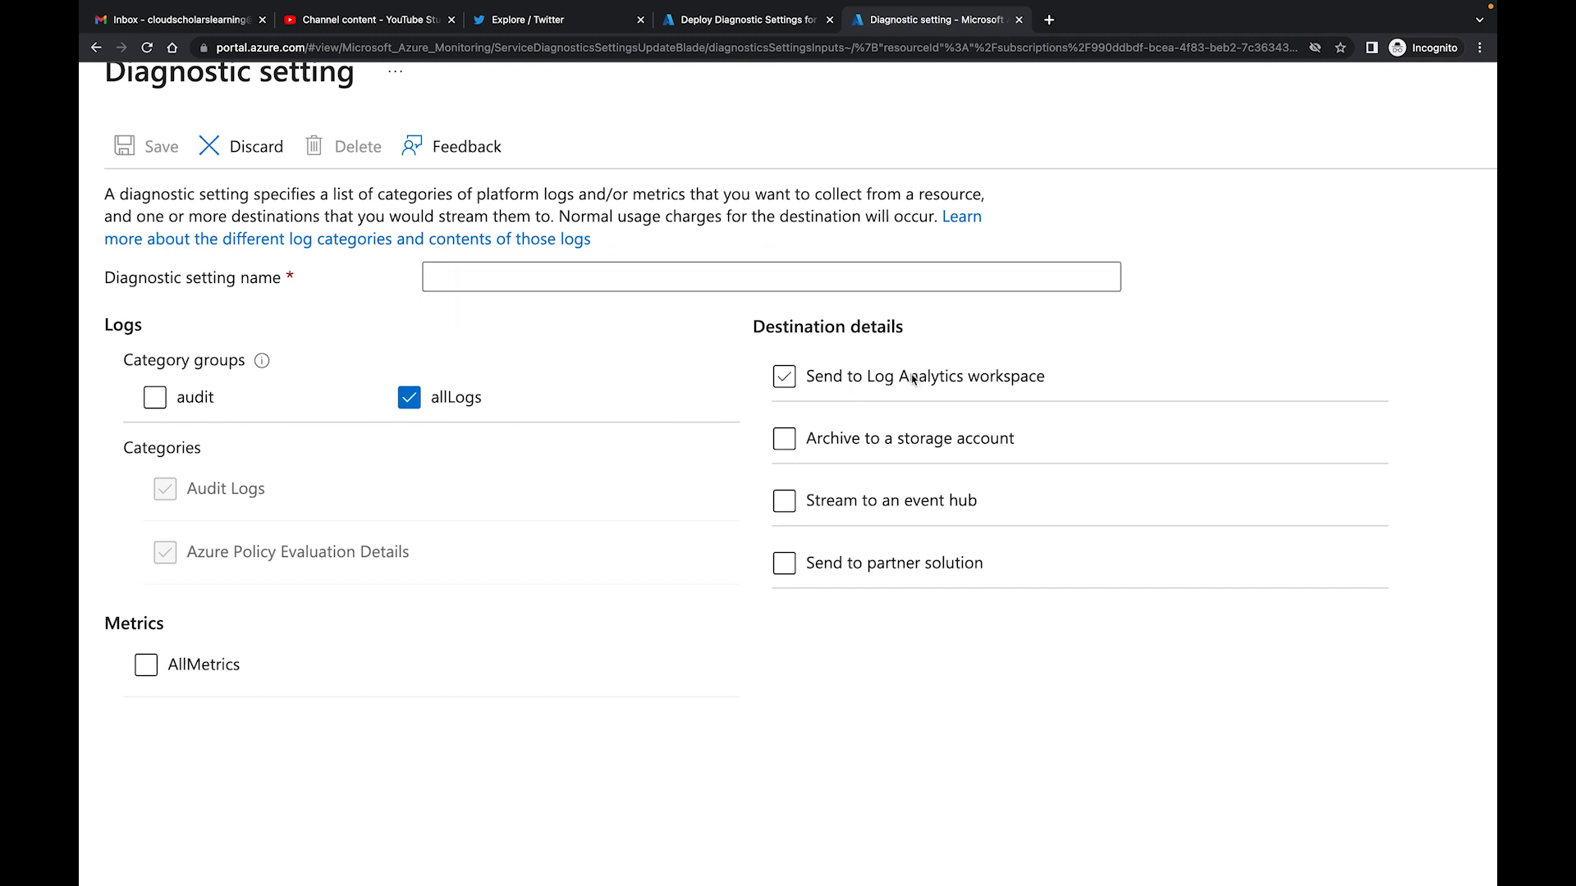
pyautogui.click(211, 152)
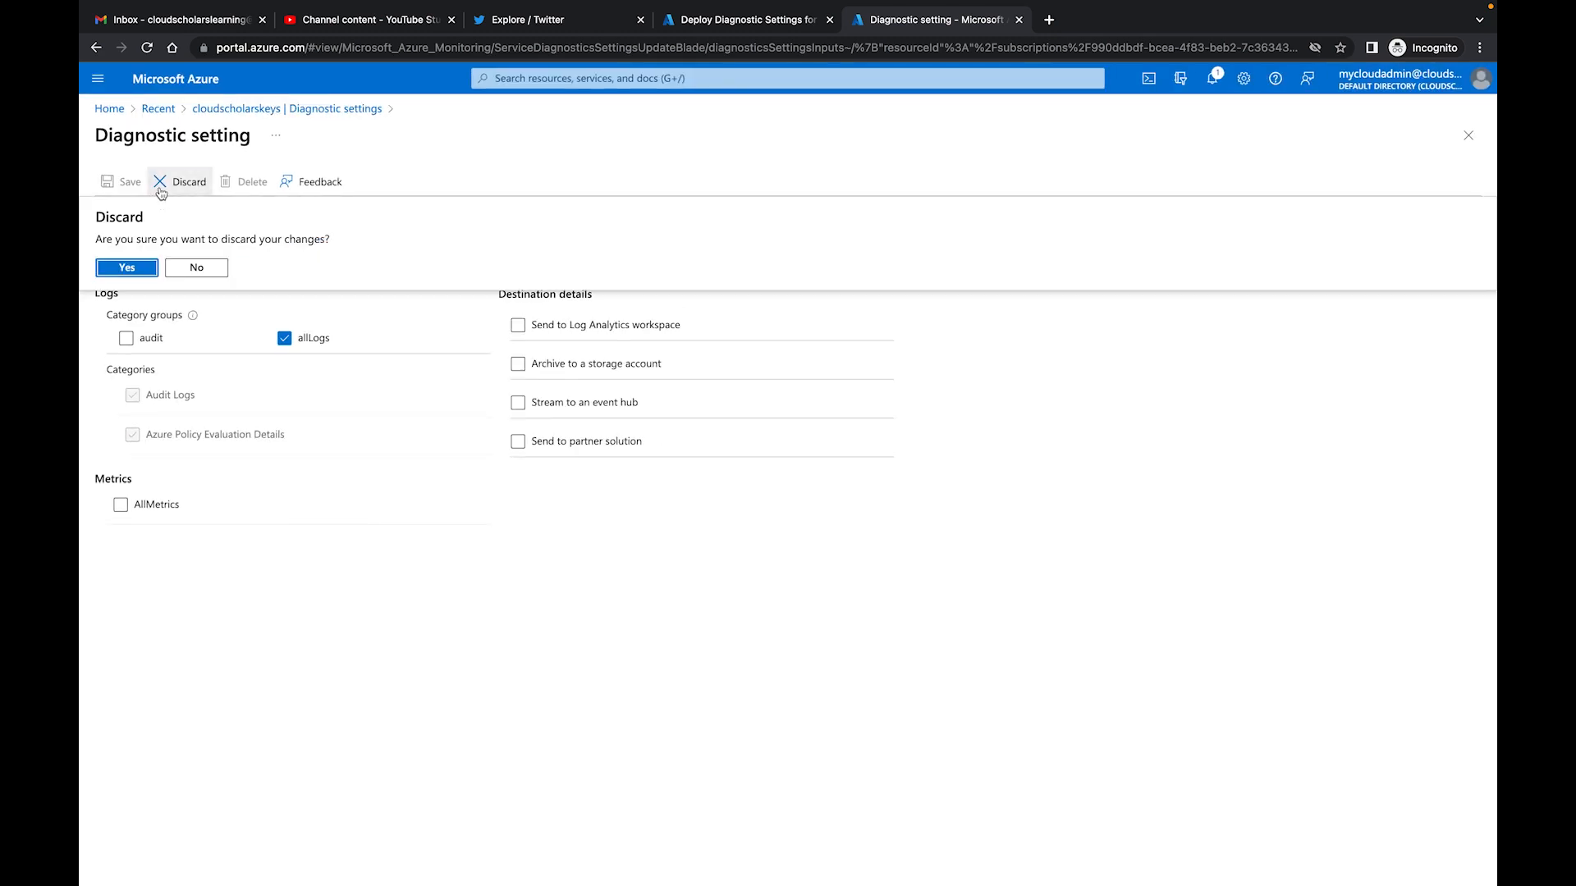
pyautogui.click(127, 268)
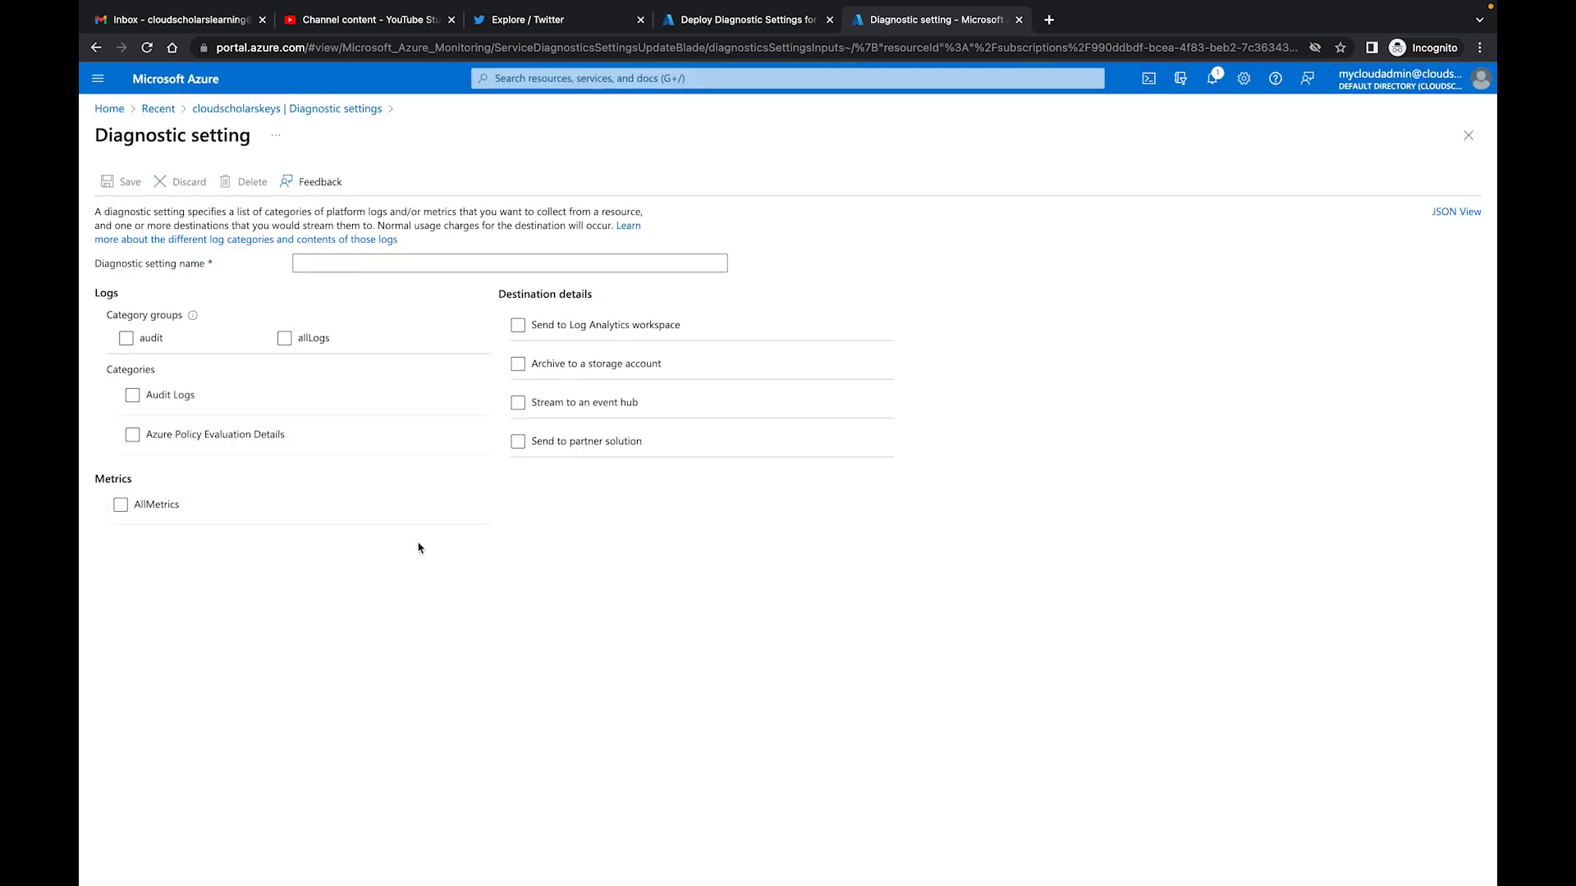
pyautogui.click(246, 108)
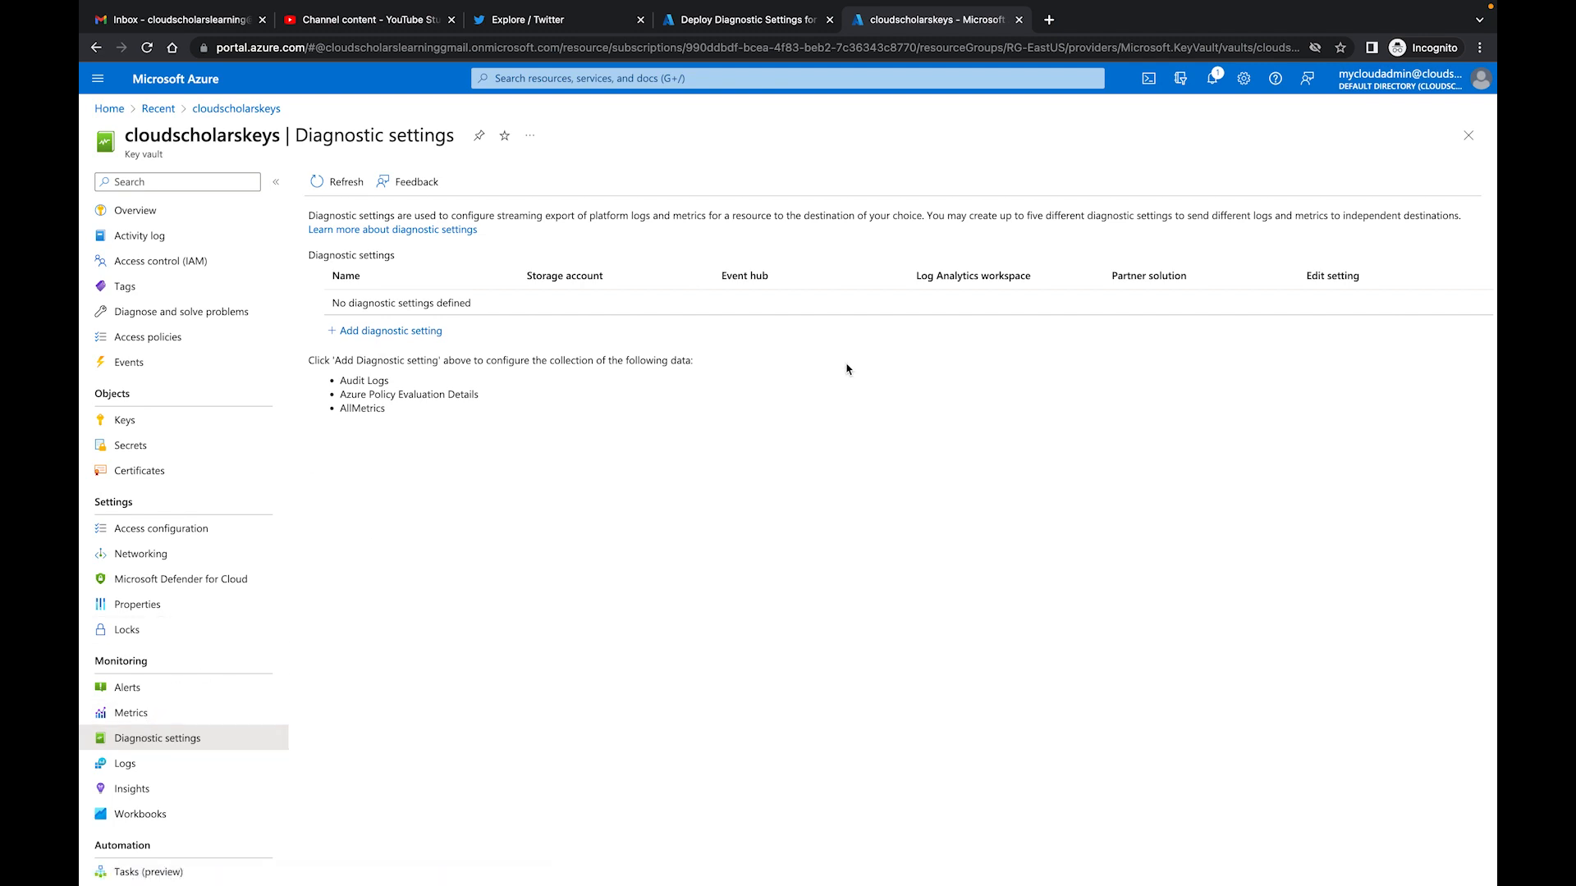
# Start assigning the Key Vault diagnostics policy with the scope Cloud Scholars/RG-EastUS, and continue to the advanced settings
pyautogui.click(724, 20)
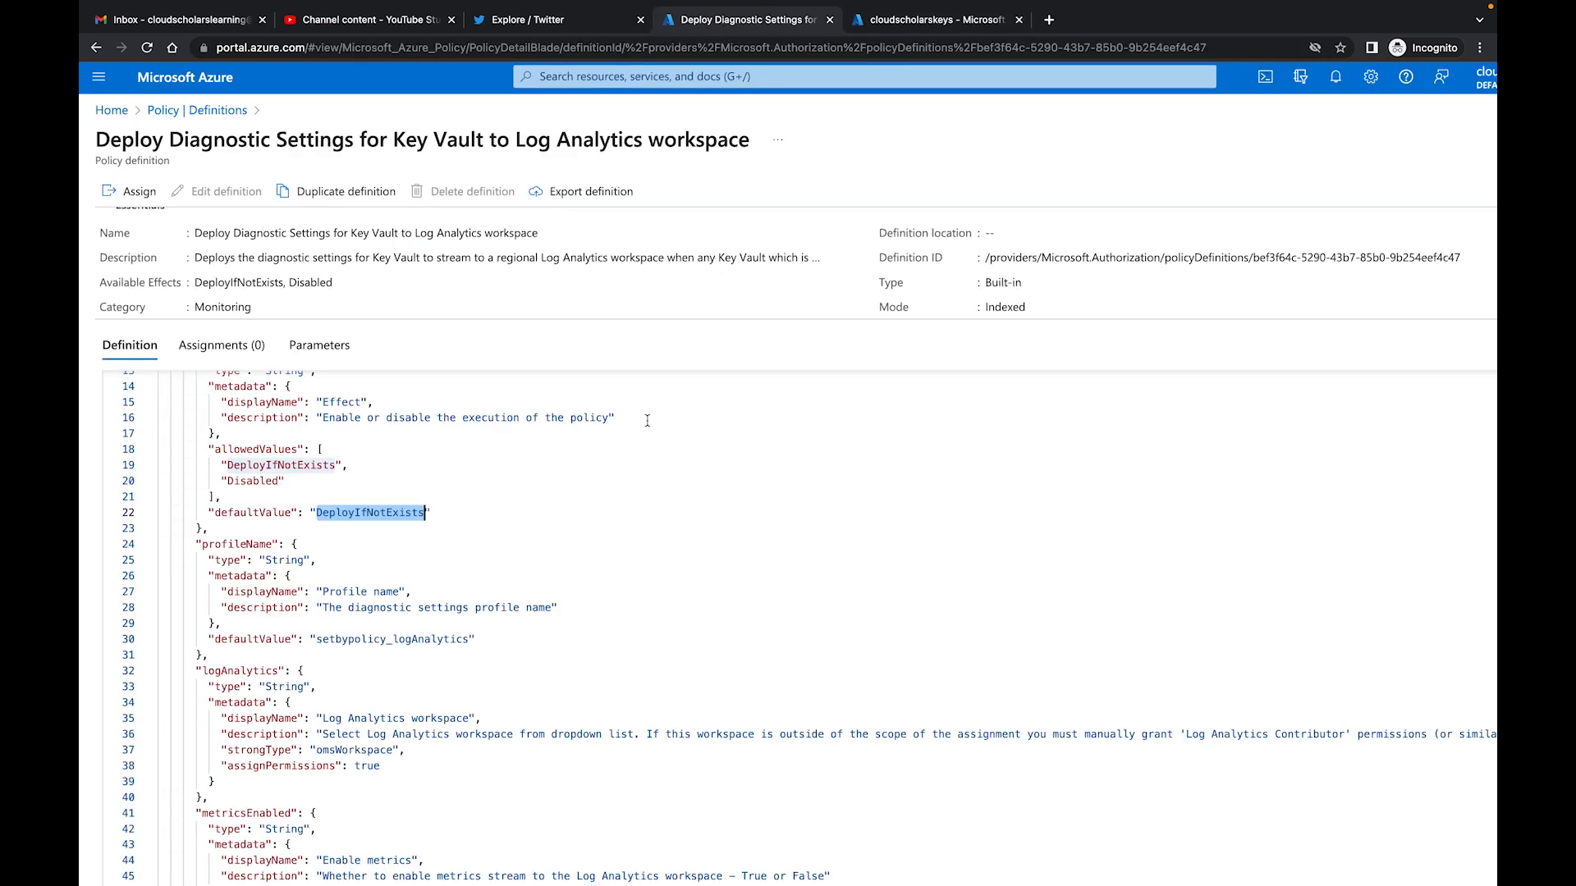
pyautogui.click(142, 197)
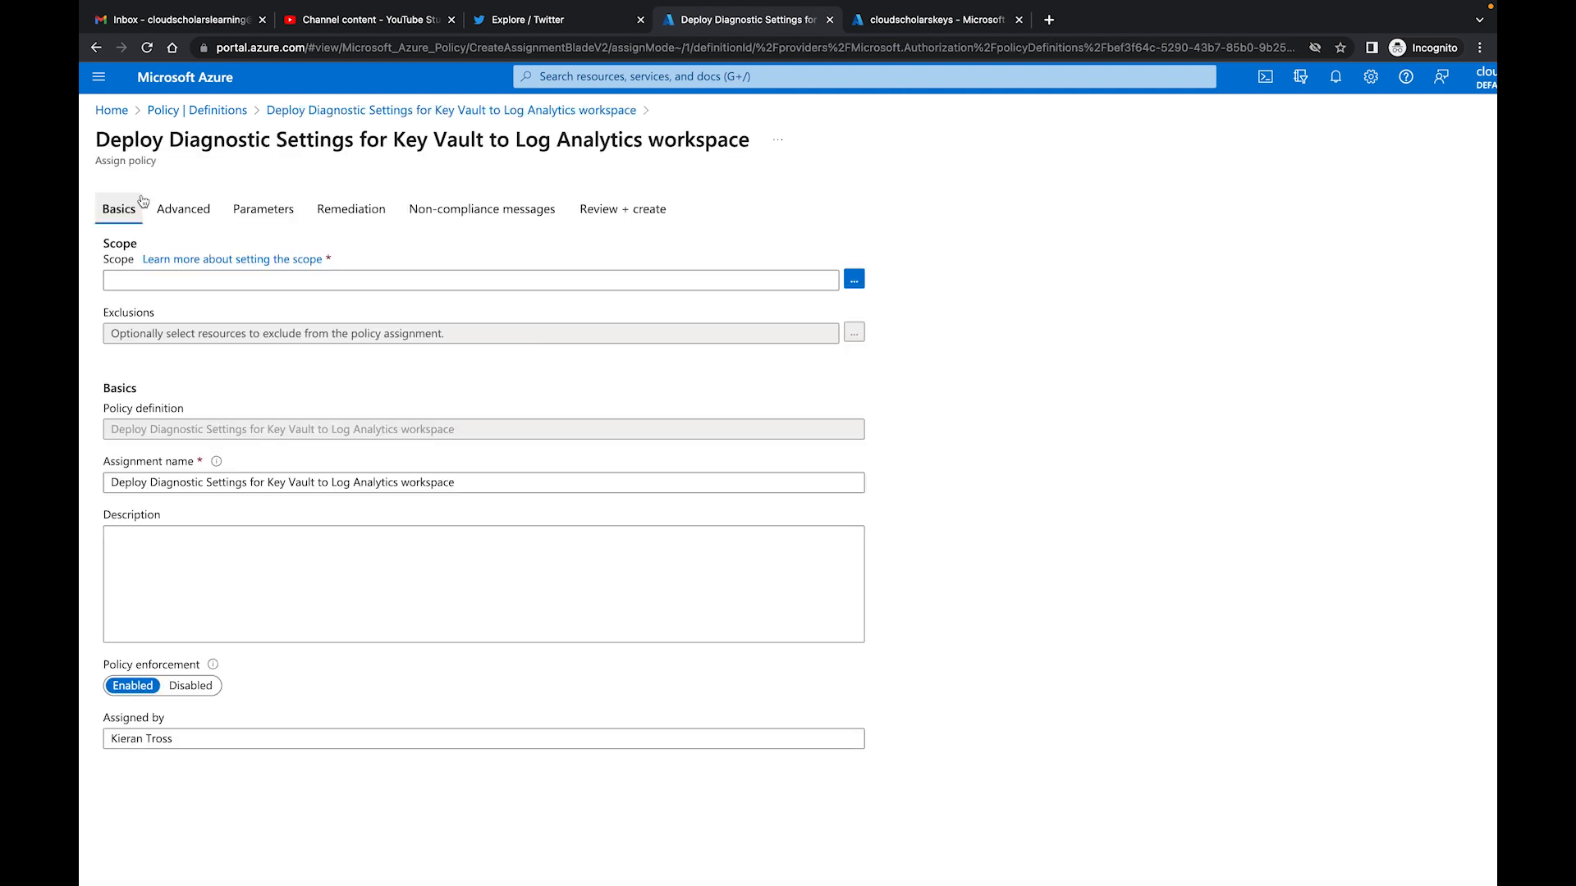
pyautogui.click(856, 279)
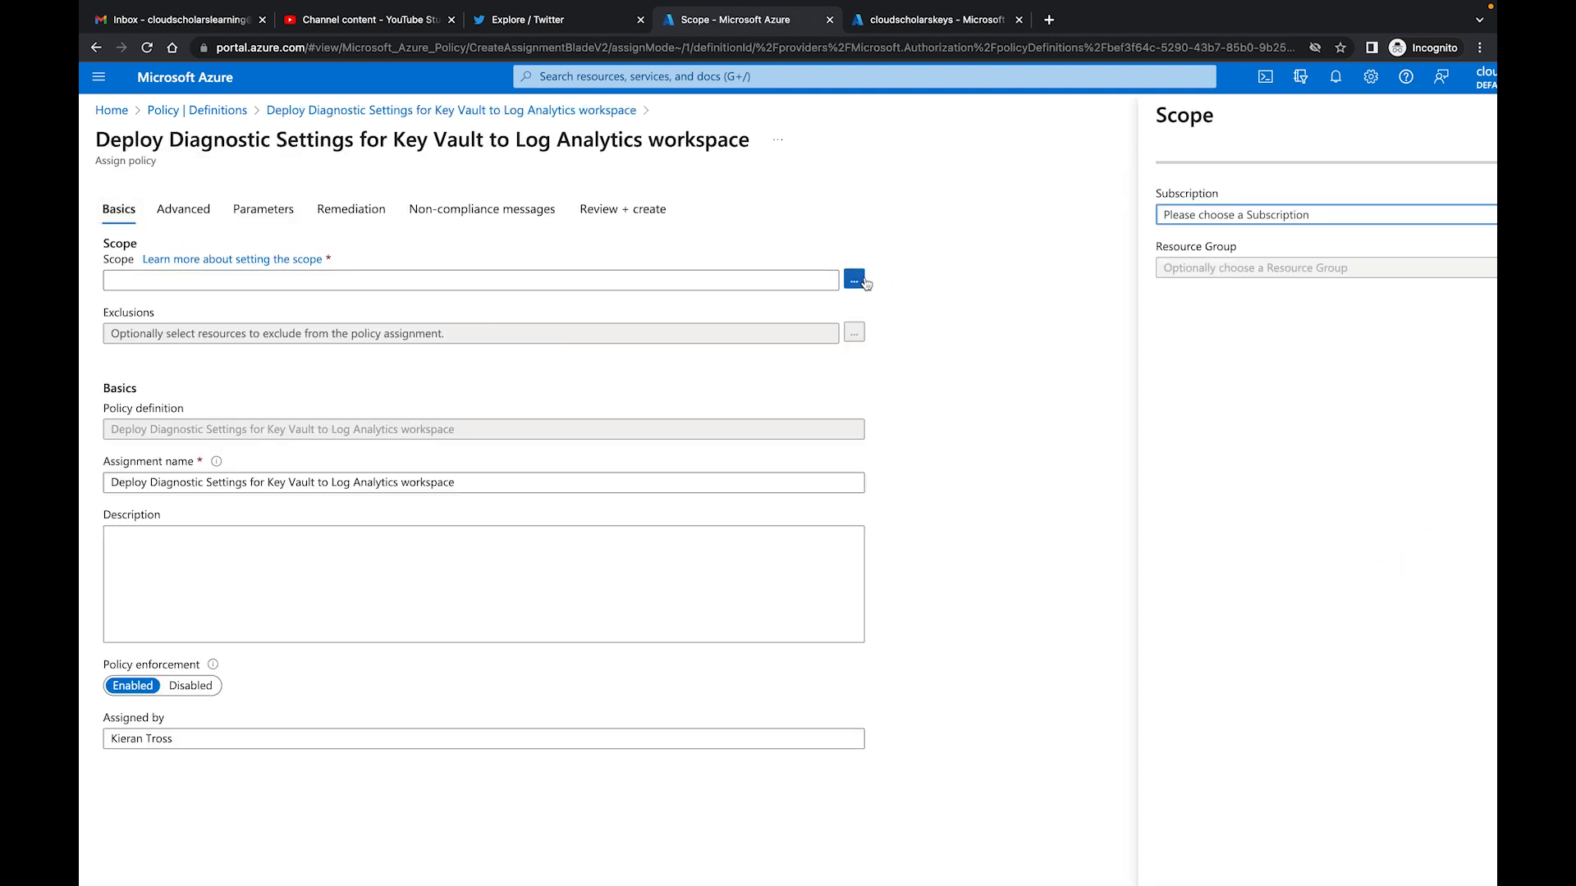
pyautogui.click(1250, 214)
pyautogui.click(1109, 369)
pyautogui.click(1091, 271)
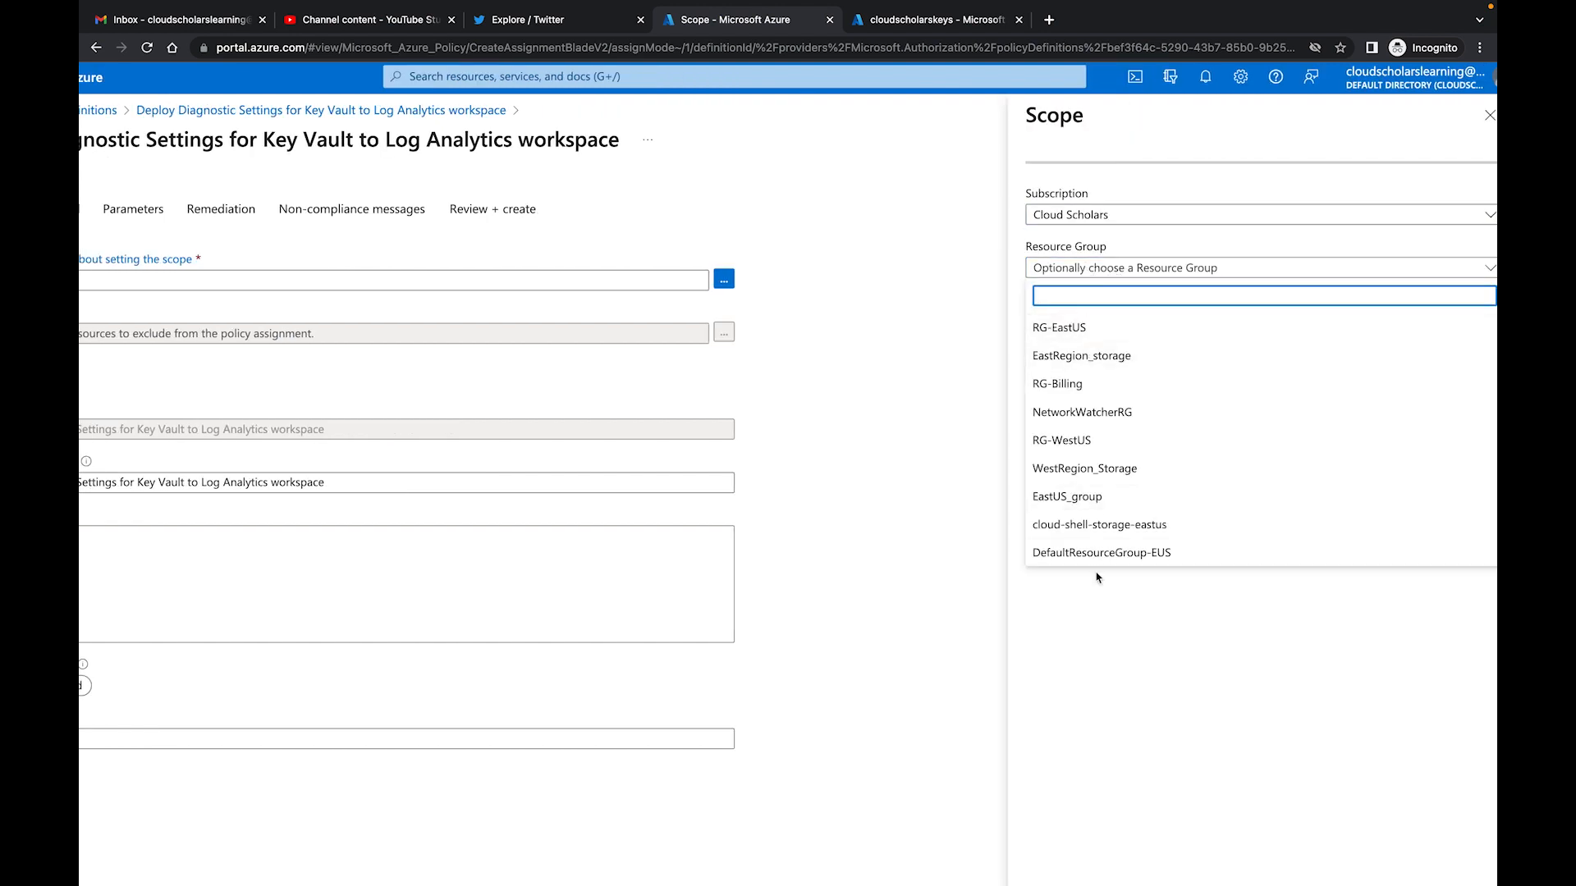
pyautogui.click(1085, 342)
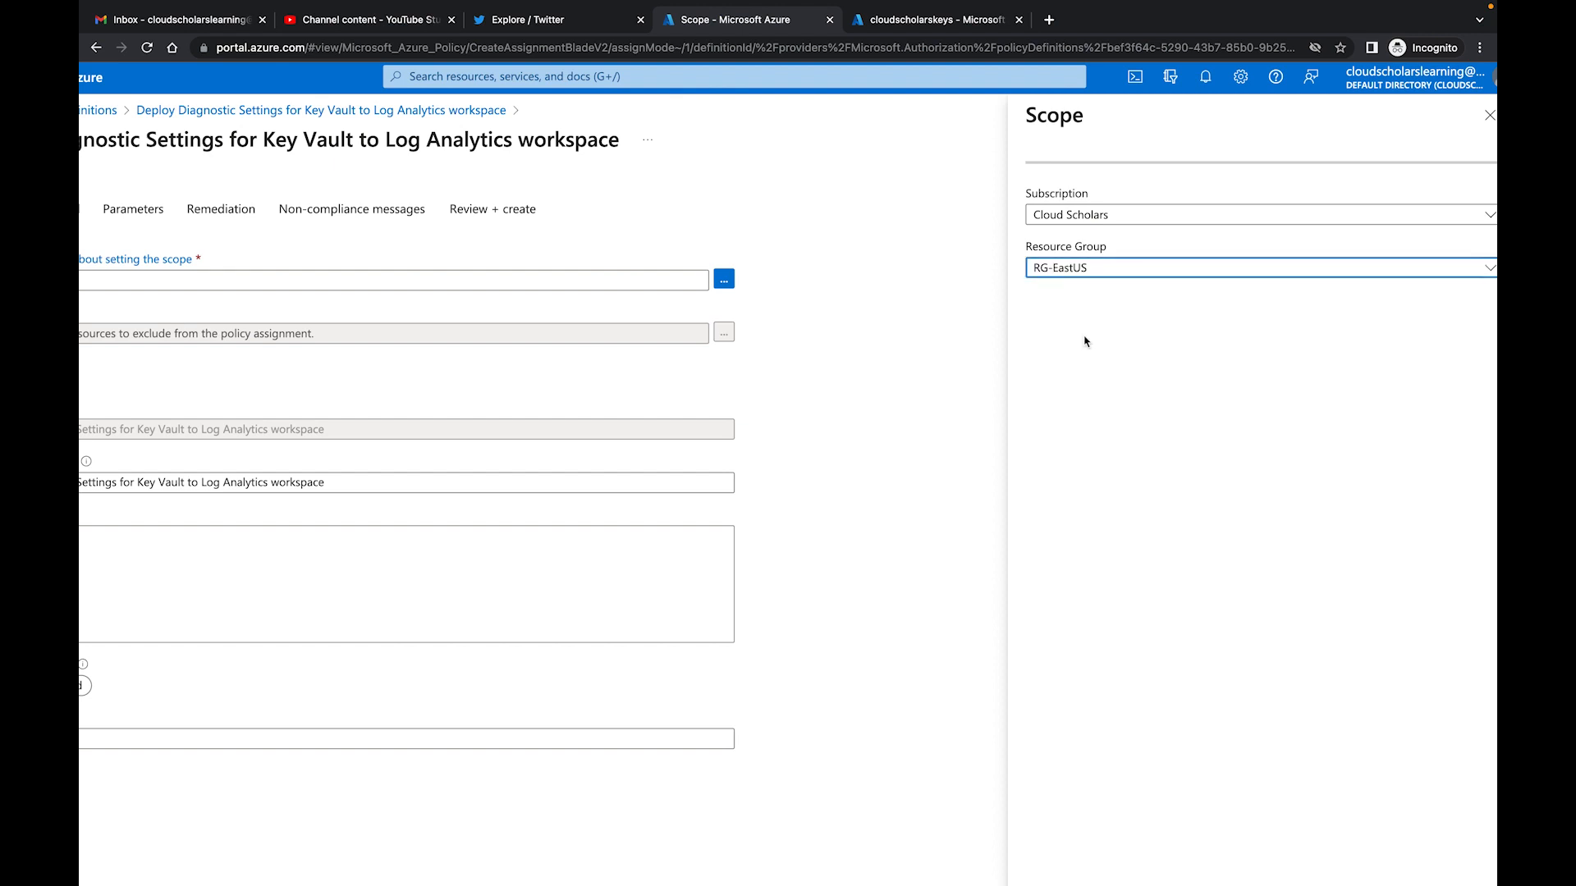
pyautogui.click(1081, 861)
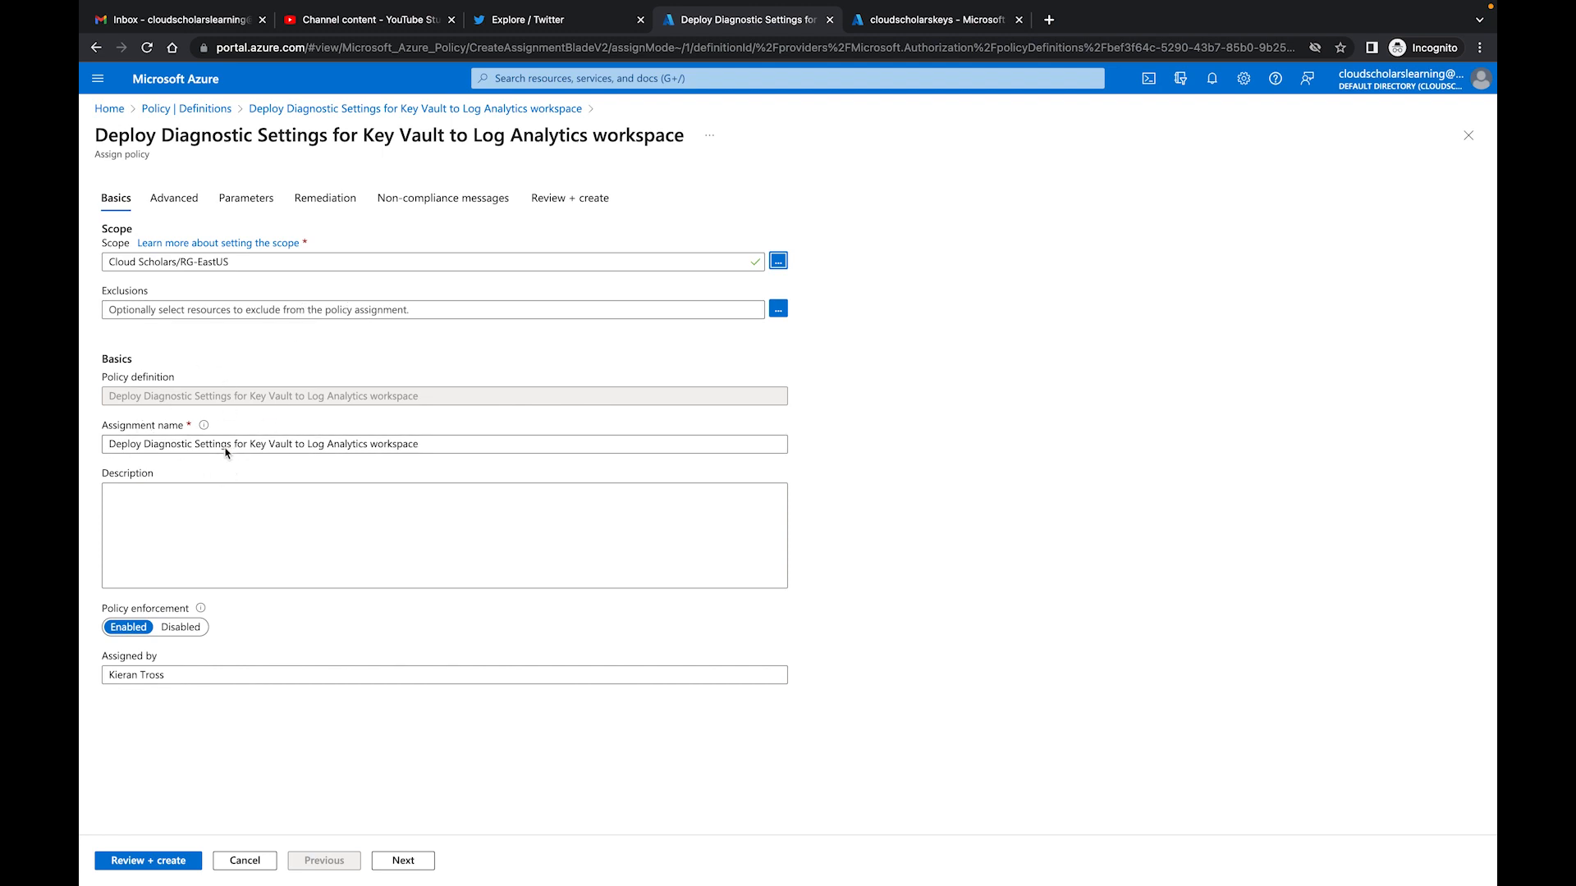
pyautogui.click(411, 860)
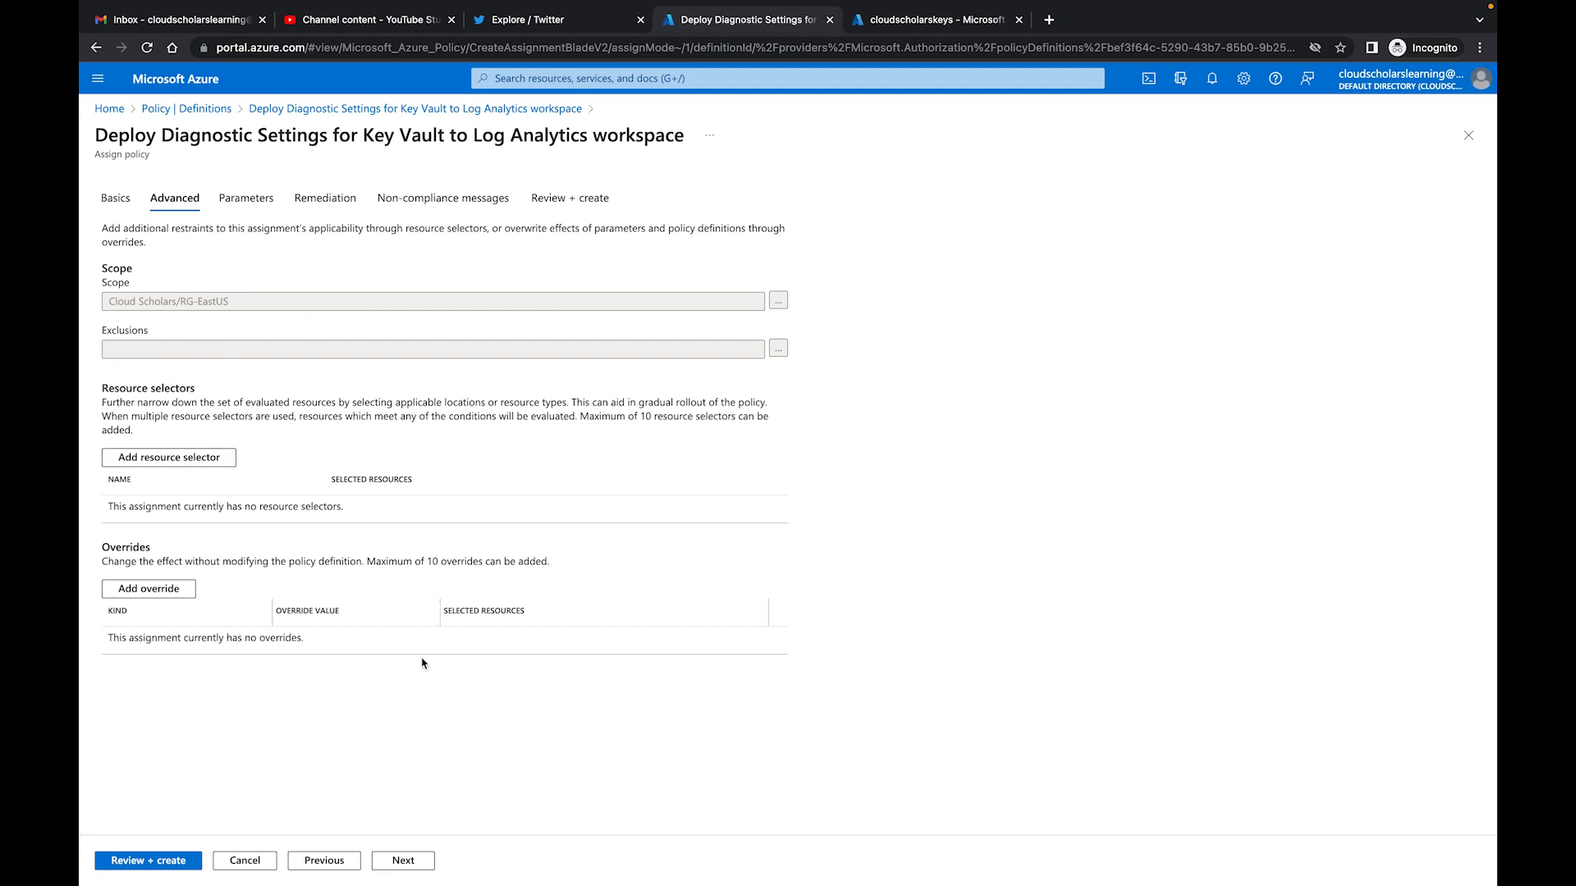
# Select MyAzureLogs as the assignment's Log Analytics workspace parameter and continue to the remediation settings
pyautogui.click(404, 862)
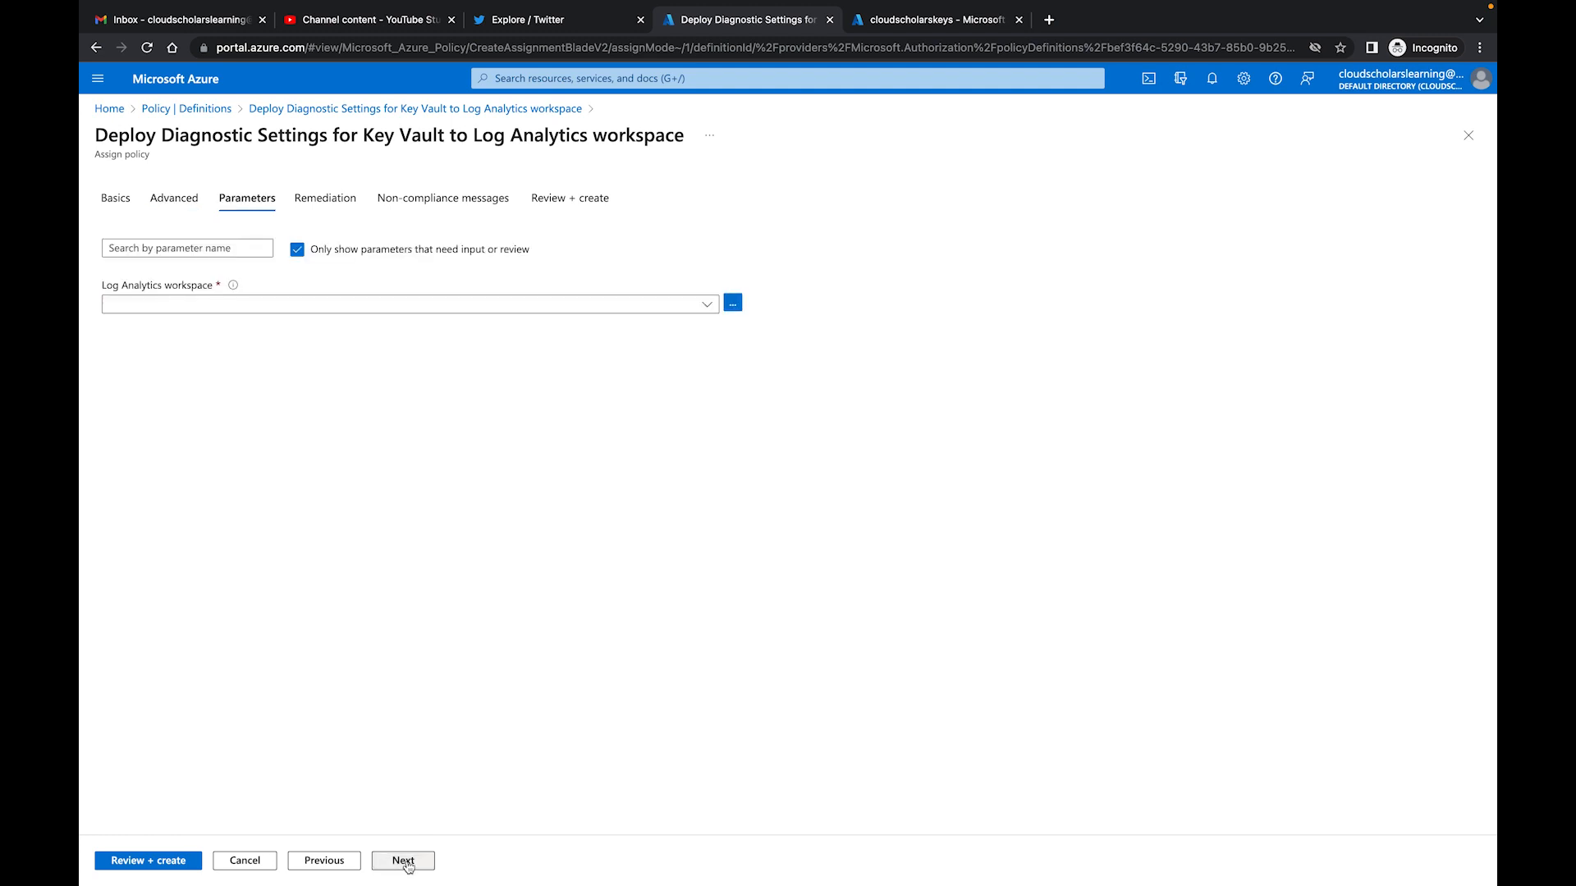
pyautogui.click(665, 308)
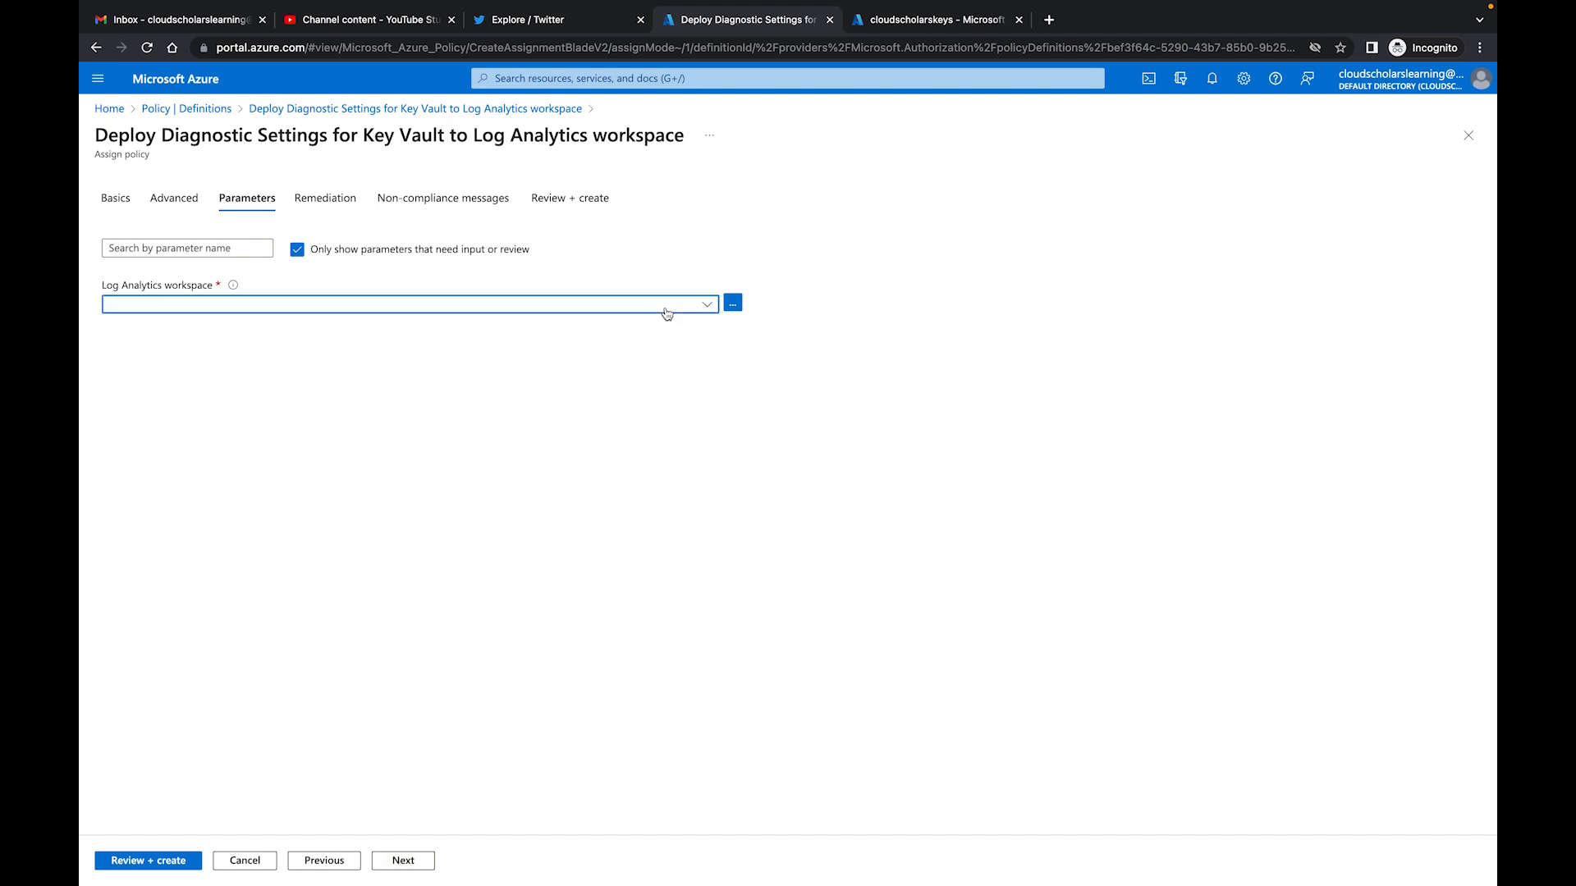
pyautogui.click(261, 358)
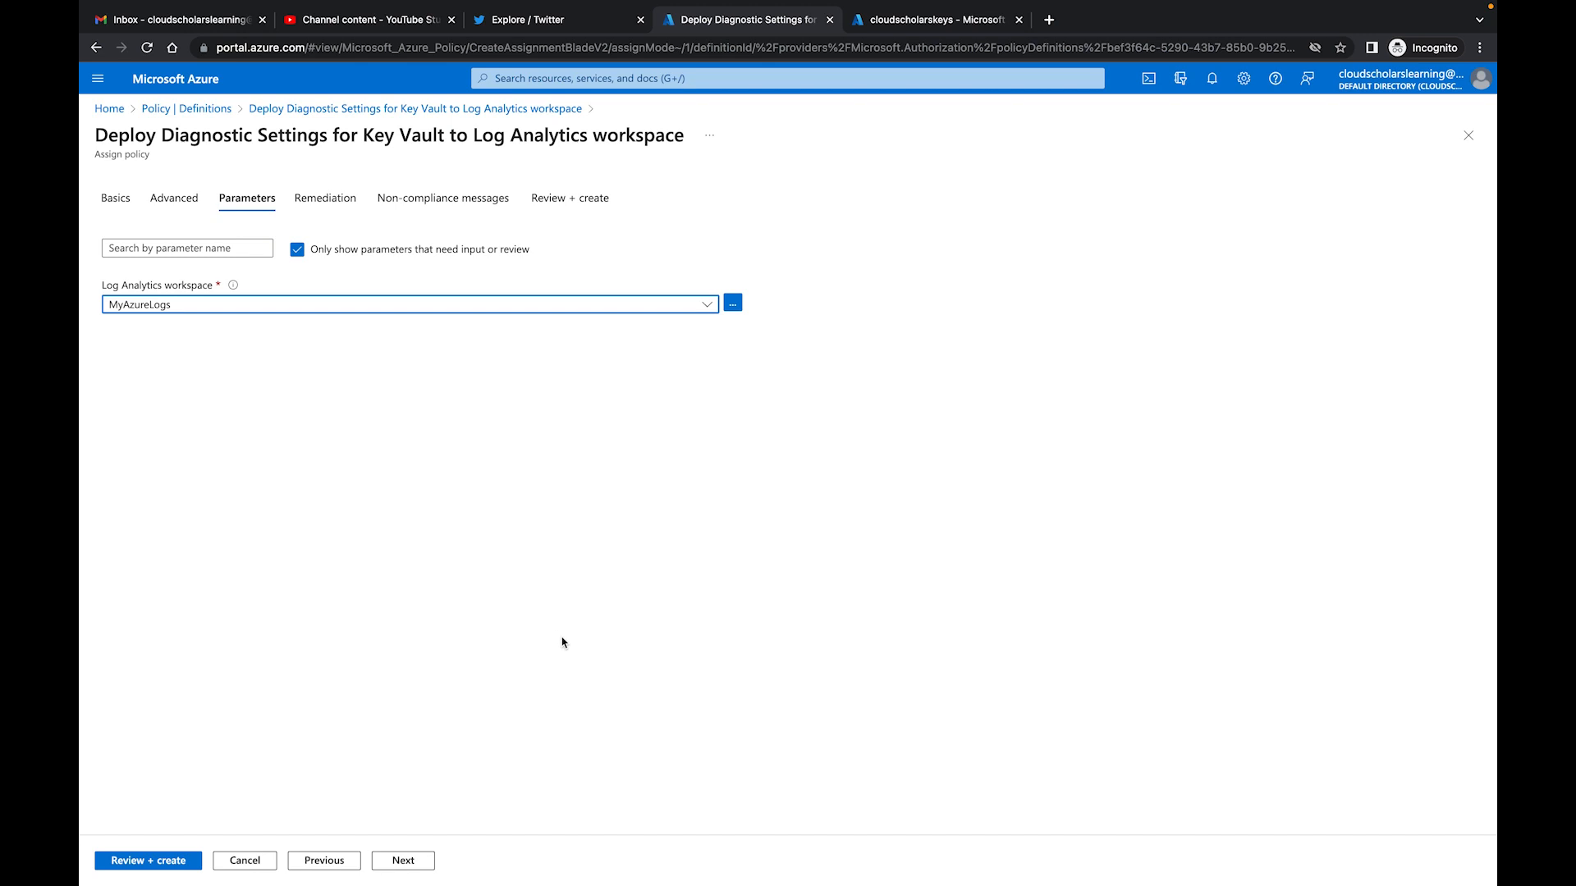
pyautogui.click(403, 862)
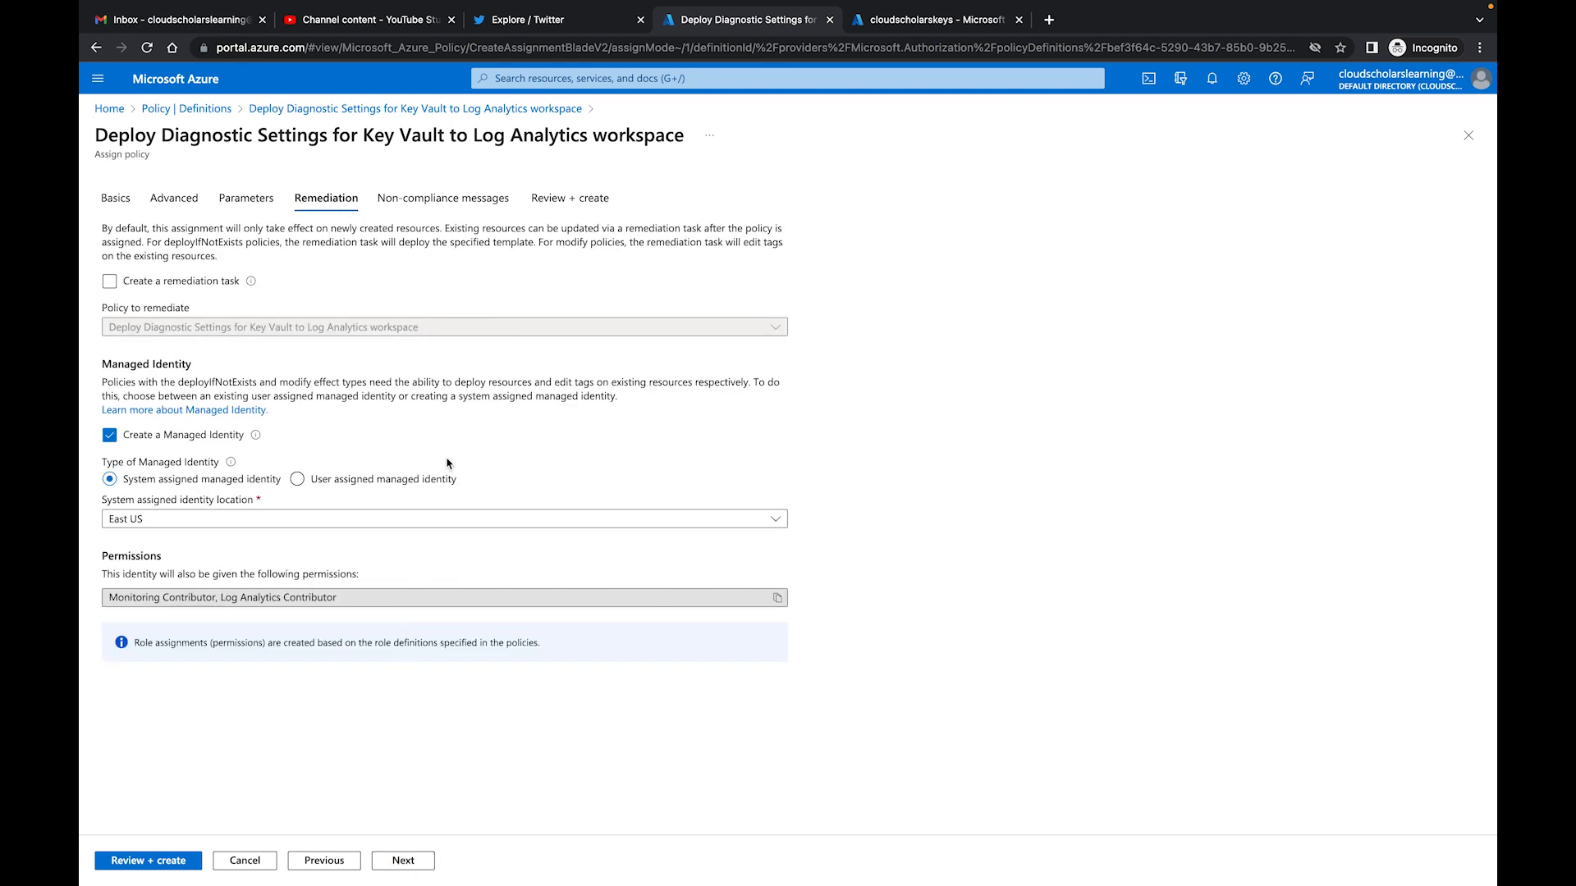
# Enable a remediation task for Deploy Diagnostic Settings for Key Vault to Log Analytics workspace, and review the managed identity and permissions
pyautogui.scroll(5, 122, 244)
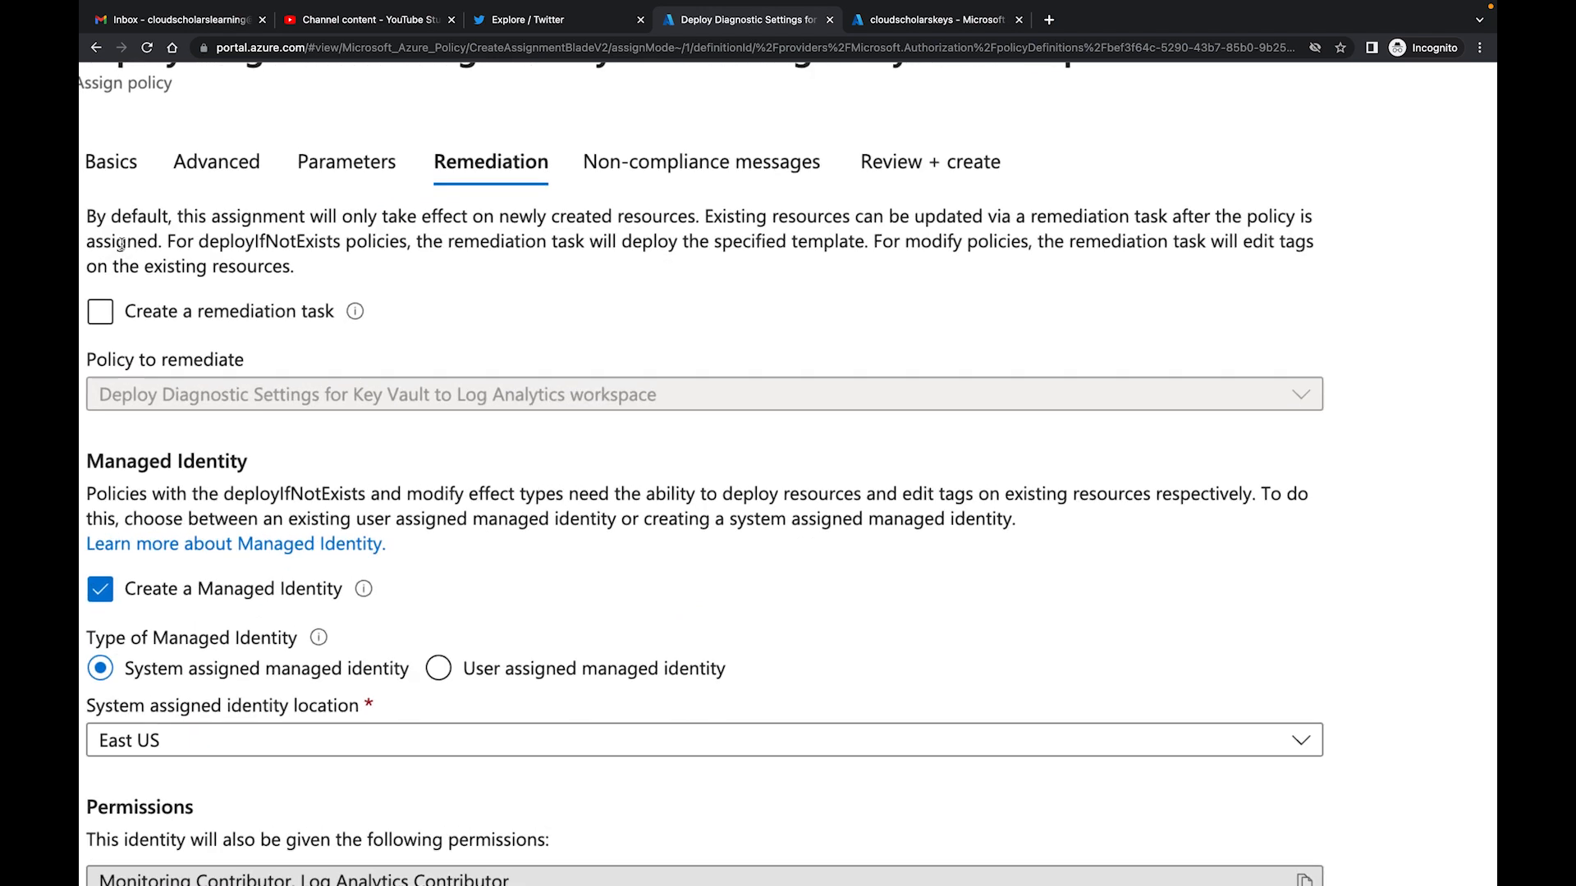
pyautogui.hscroll(-1, 148, 242)
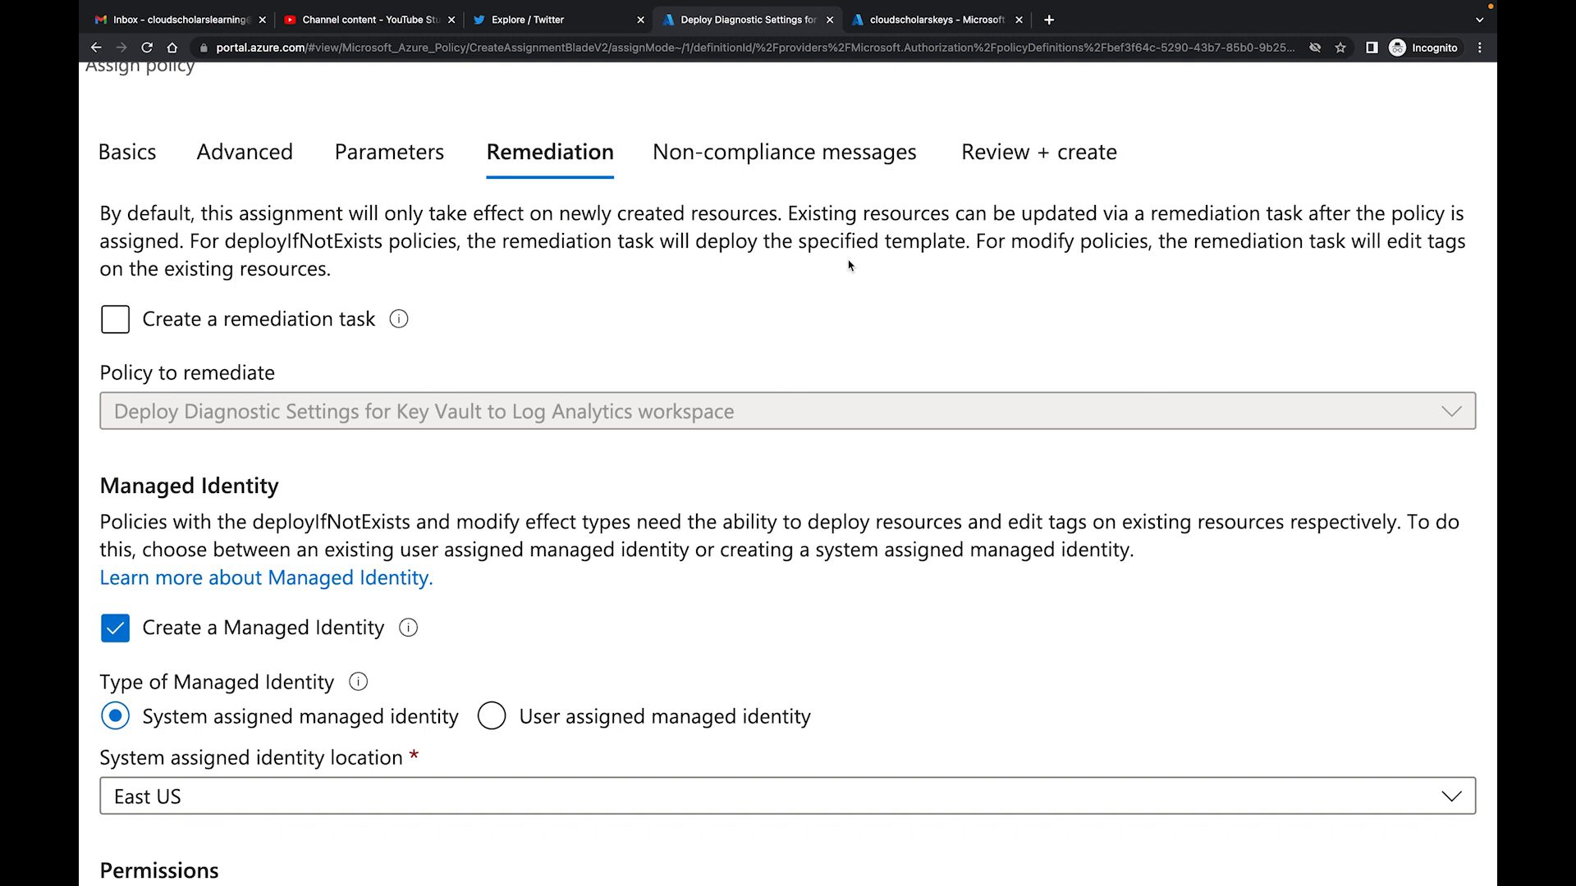
pyautogui.hotkey('ctrl', '-')
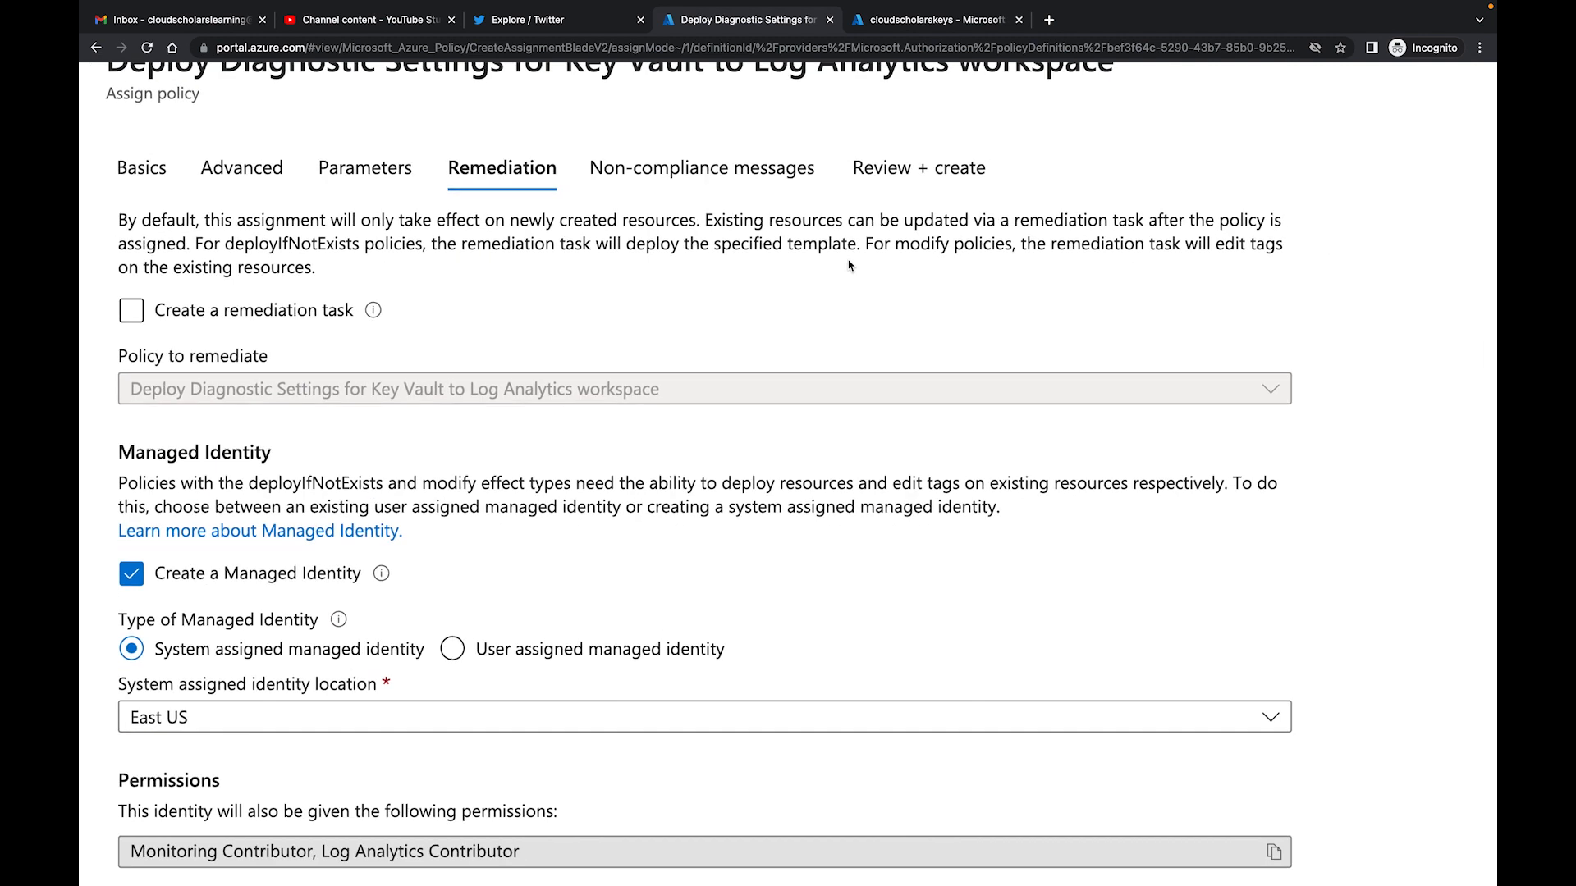
pyautogui.click(174, 309)
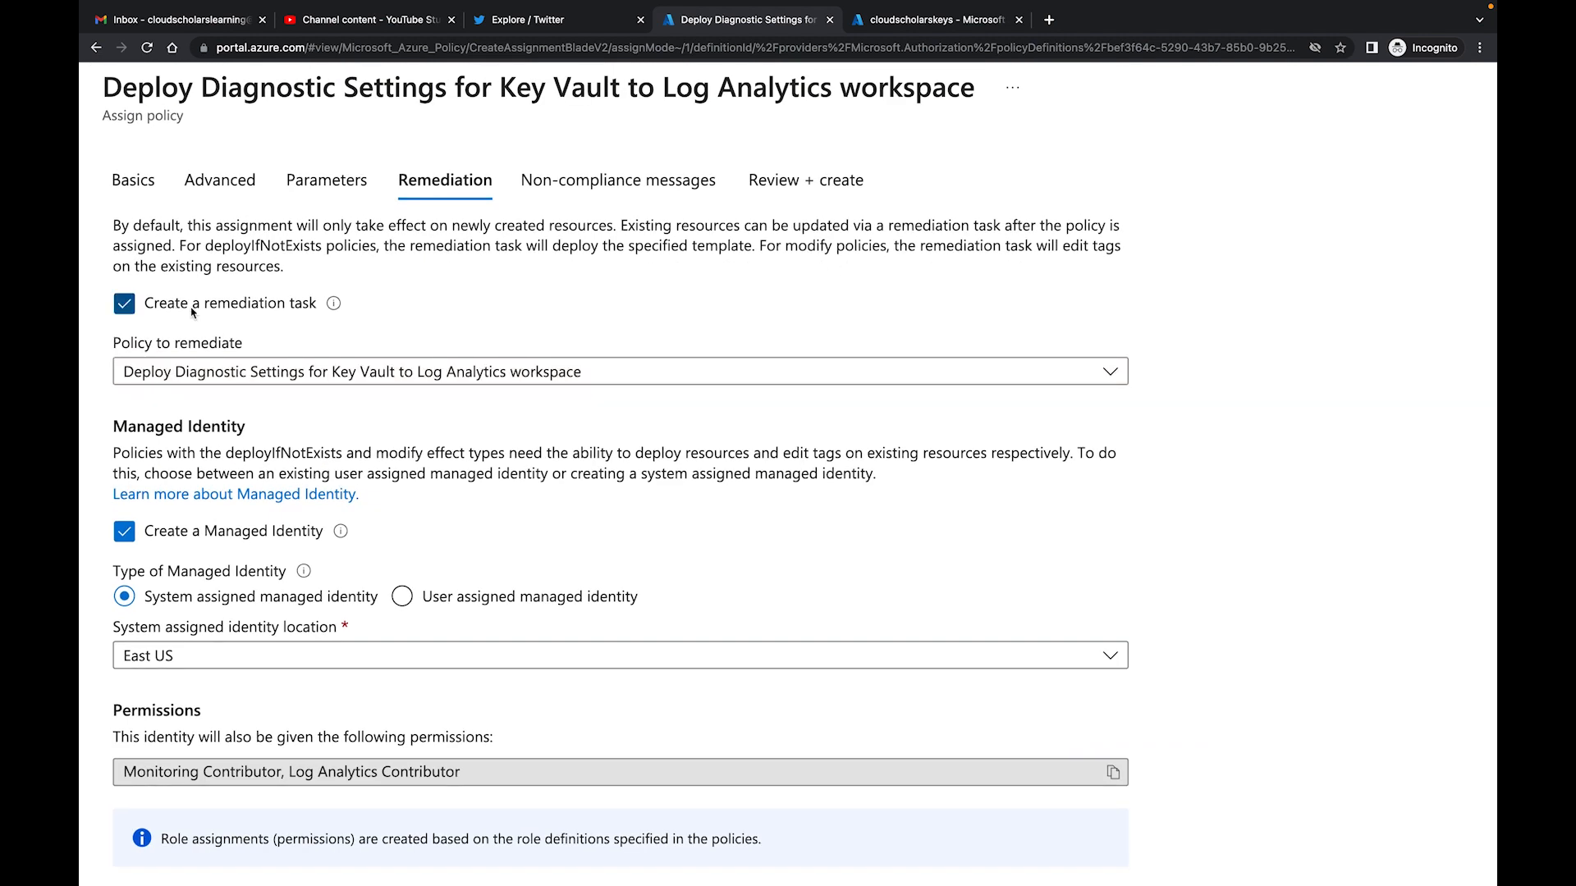
pyautogui.click(557, 377)
pyautogui.click(556, 377)
pyautogui.scroll(-3, 556, 378)
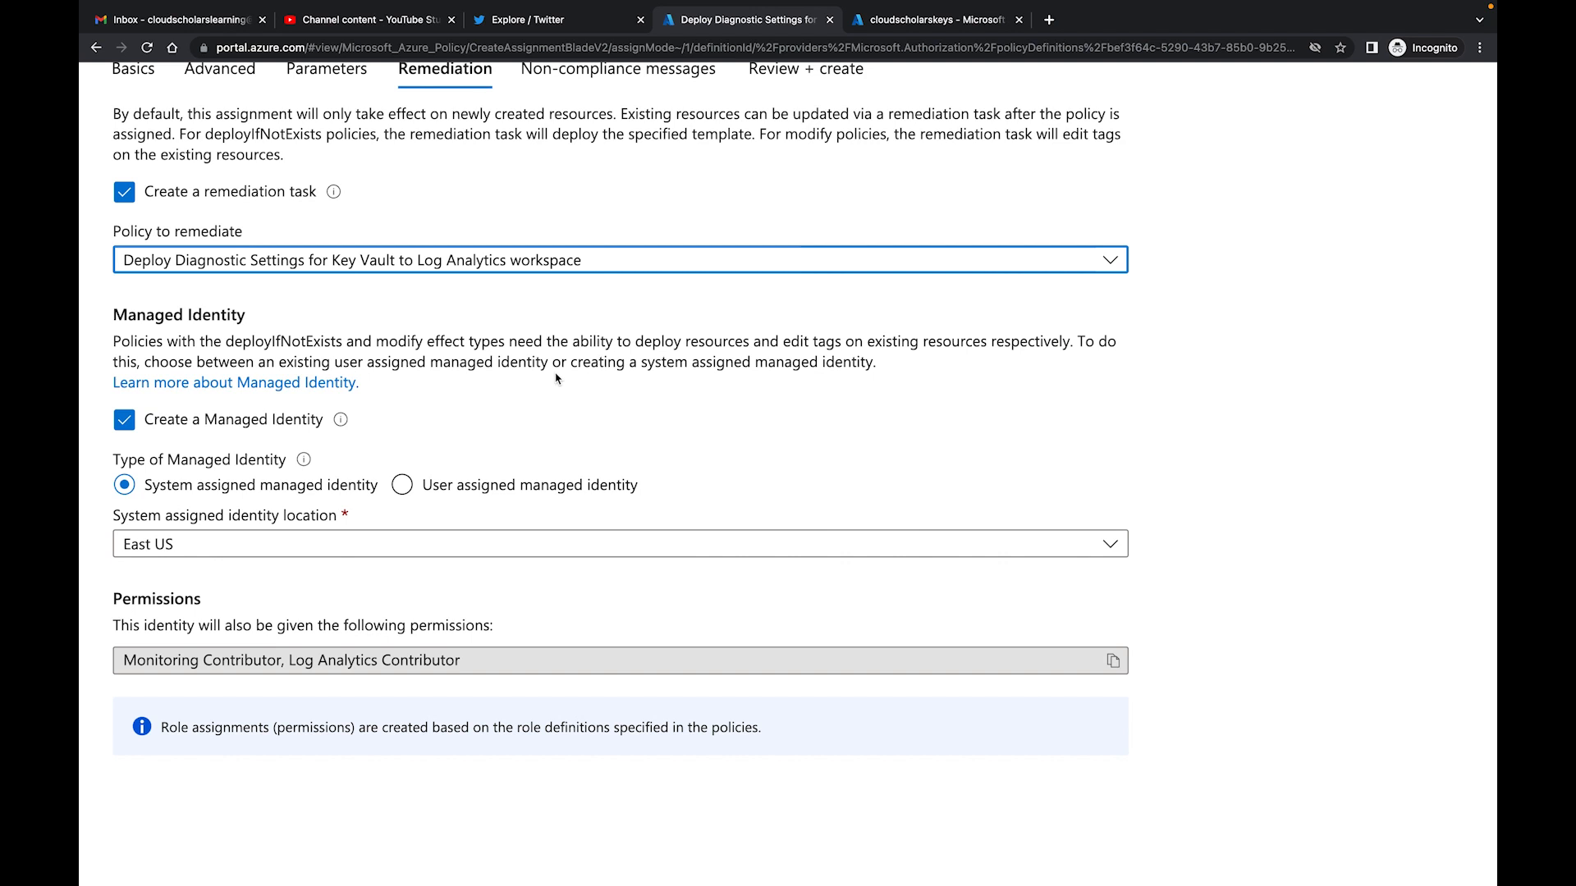
pyautogui.scroll(-3, 556, 378)
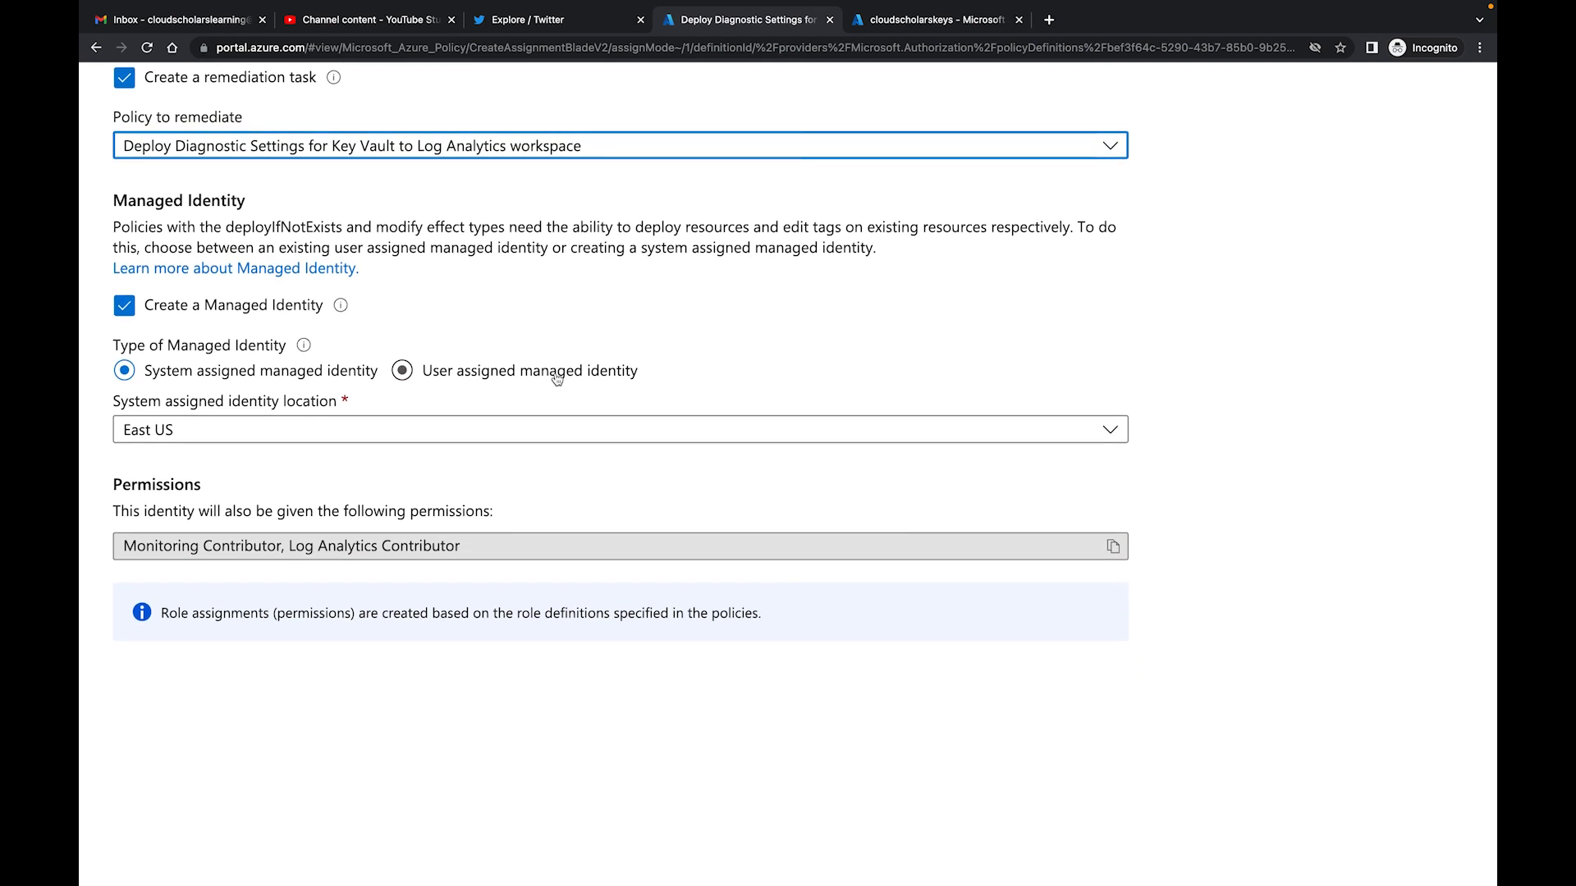
pyautogui.scroll(5, 557, 379)
pyautogui.scroll(-3, 557, 378)
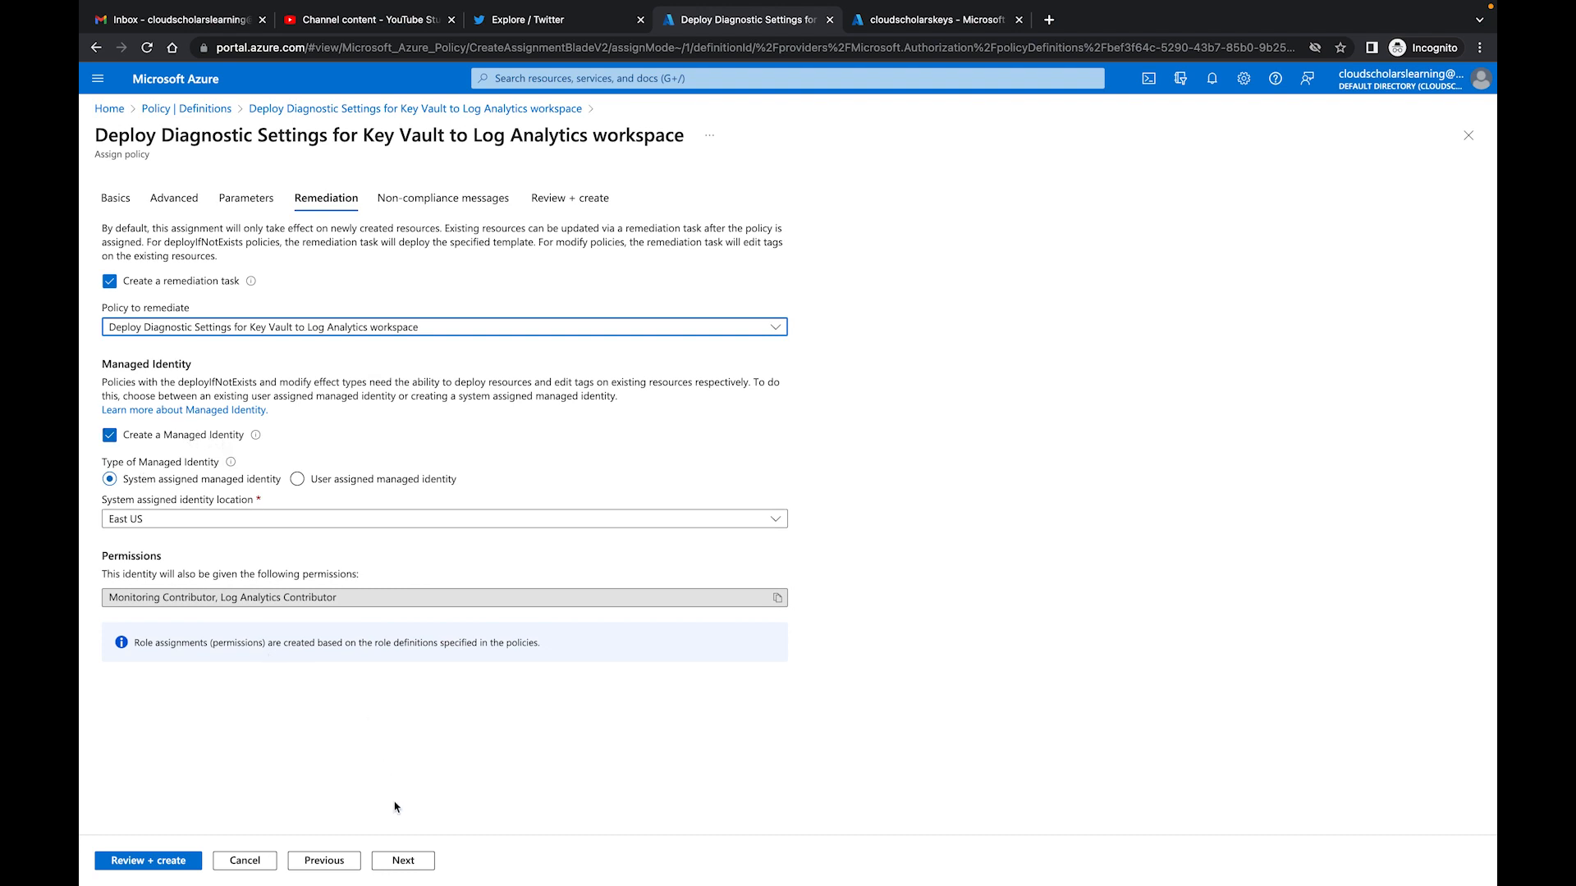
# Leave the non-compliance message blank, and review and create the Key Vault diagnostics policy assignment
pyautogui.click(401, 860)
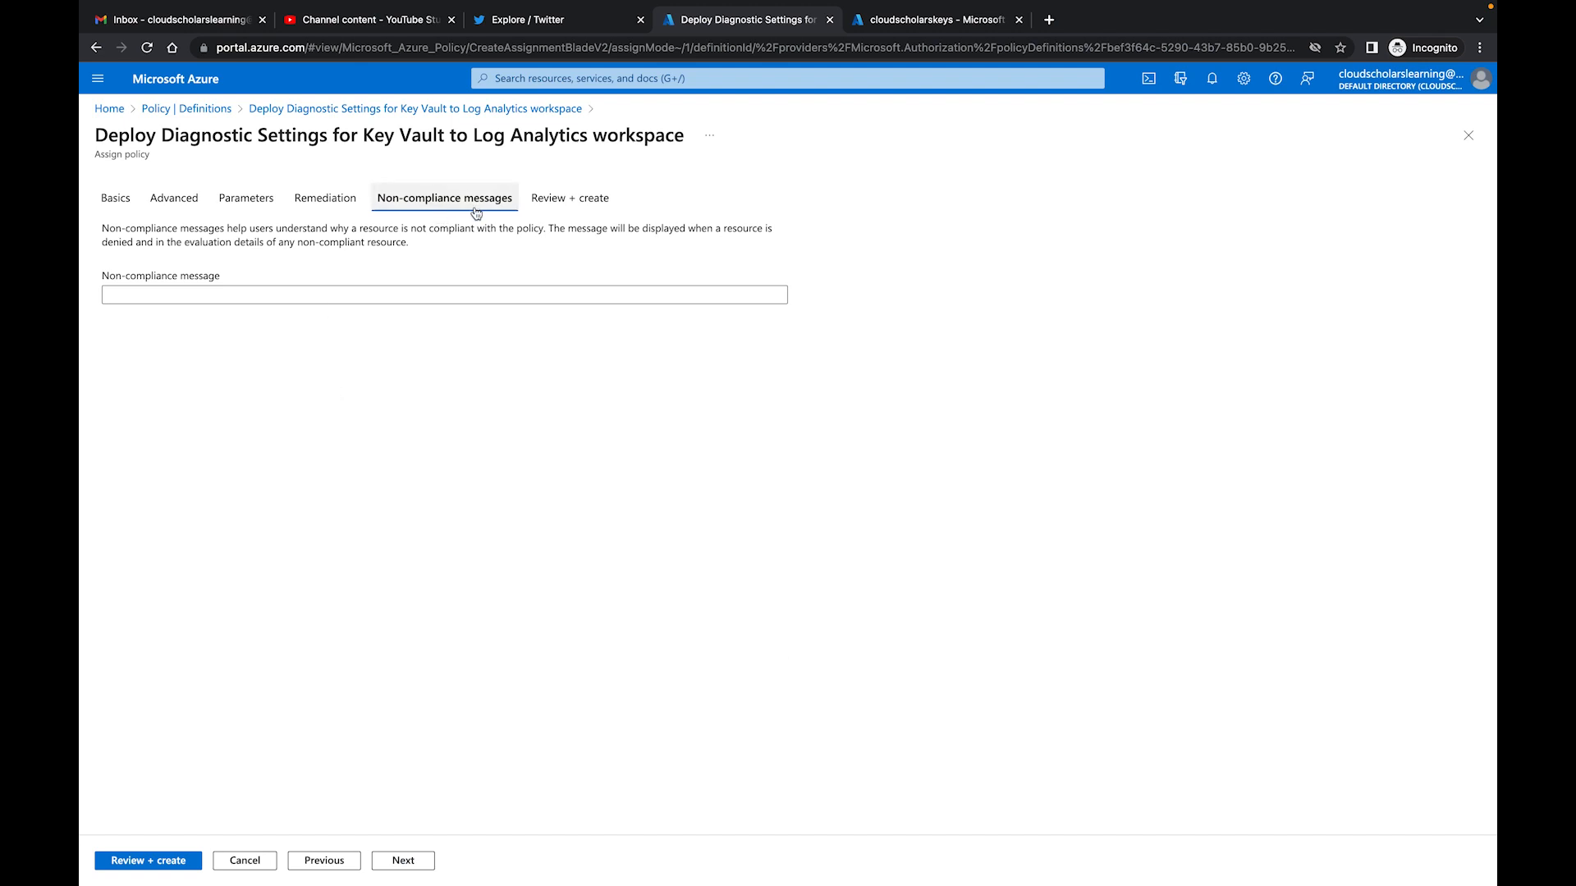
pyautogui.scroll(5, 147, 224)
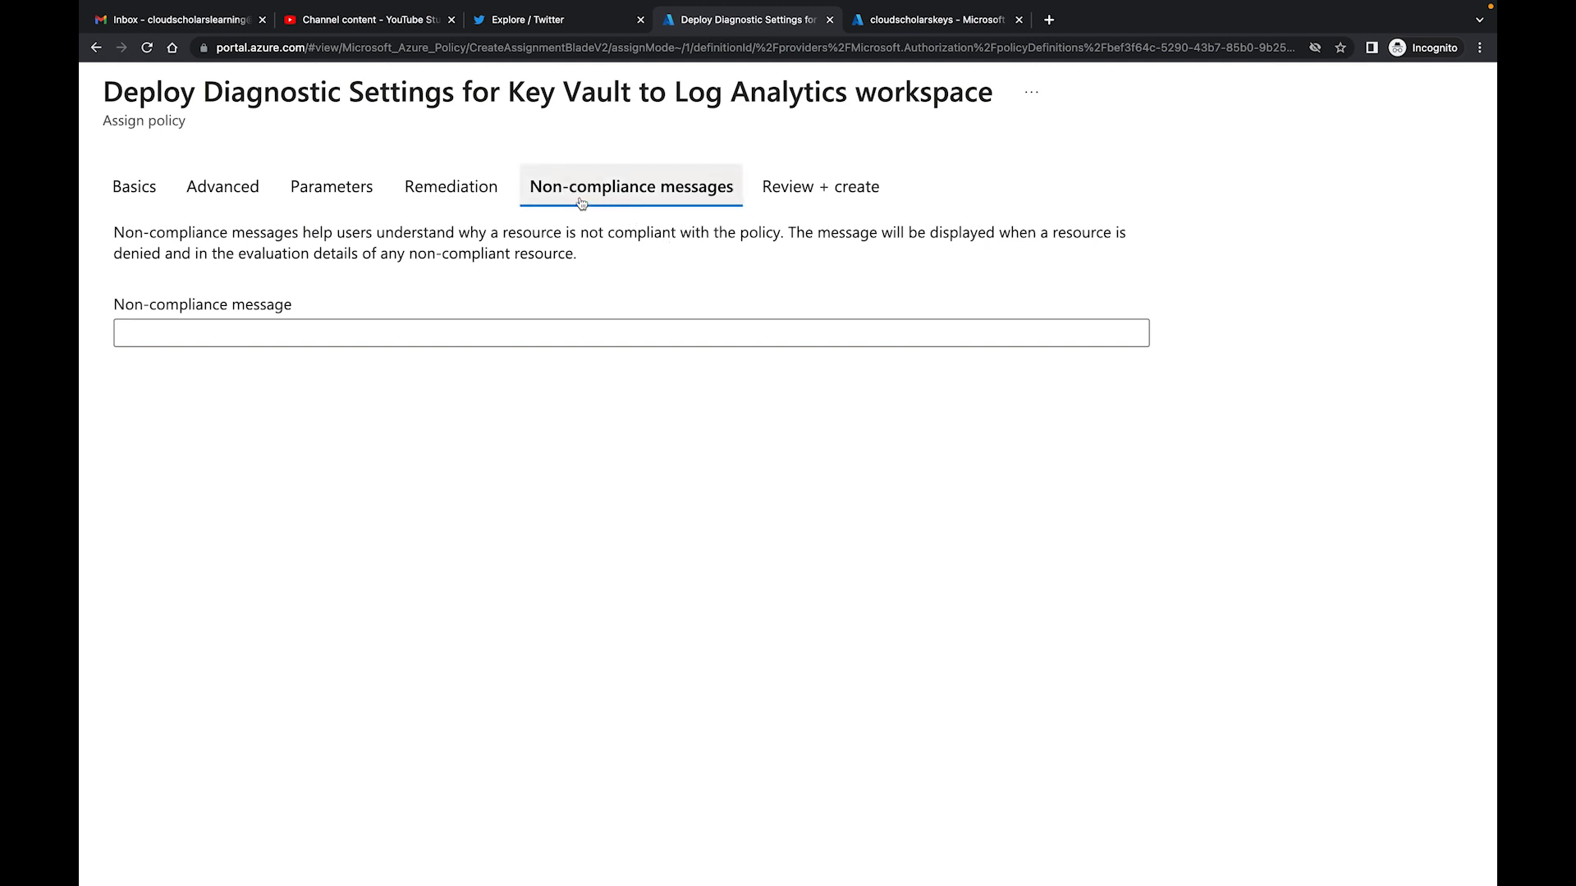
pyautogui.scroll(-5, 581, 202)
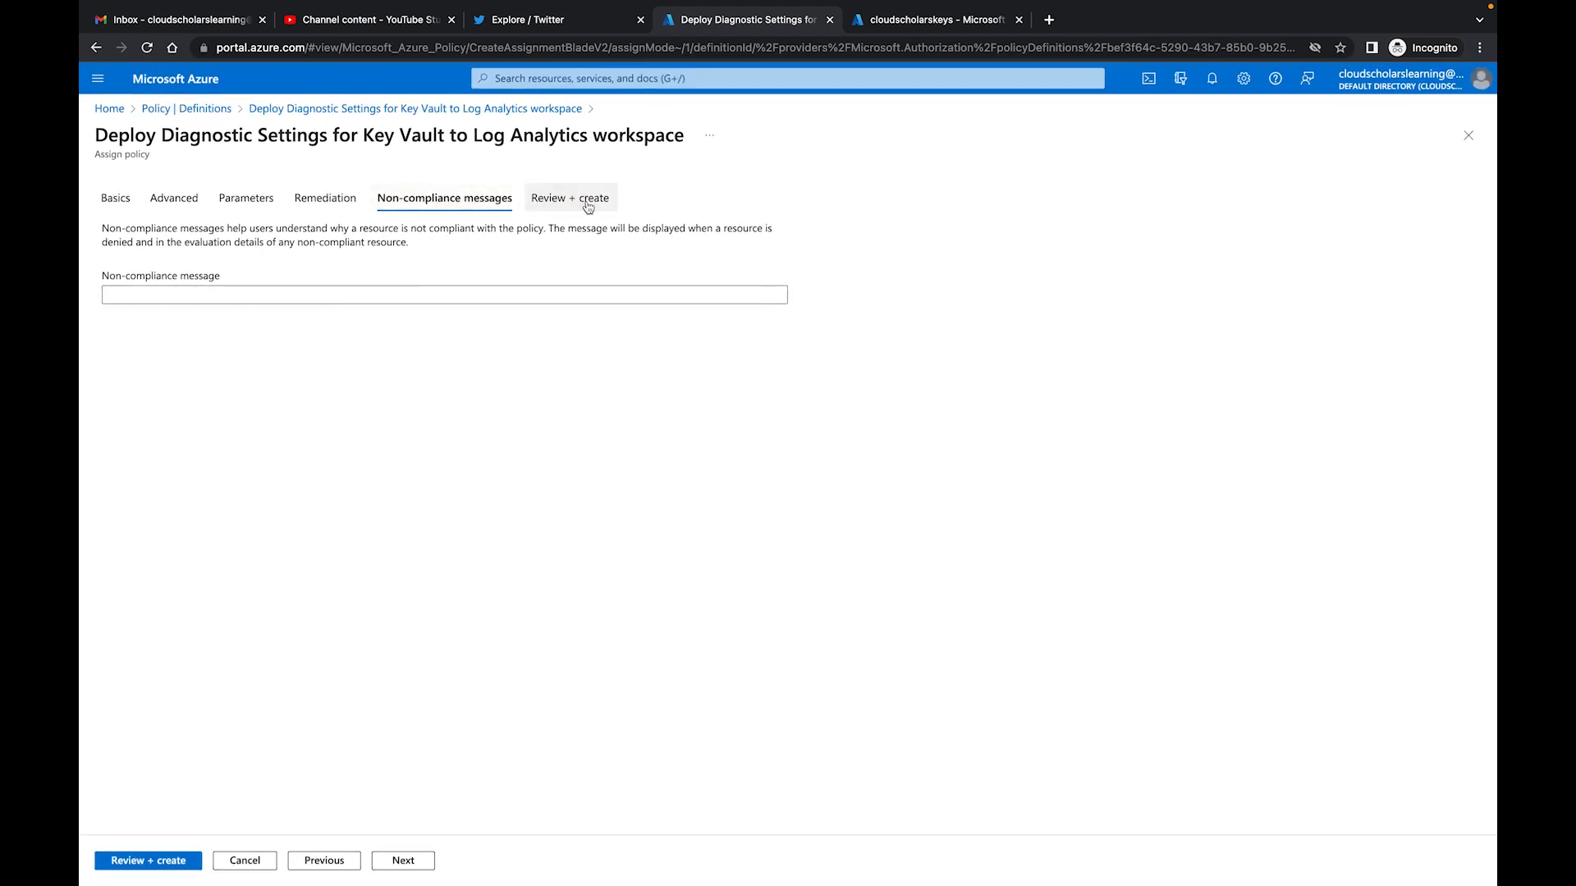
pyautogui.click(127, 864)
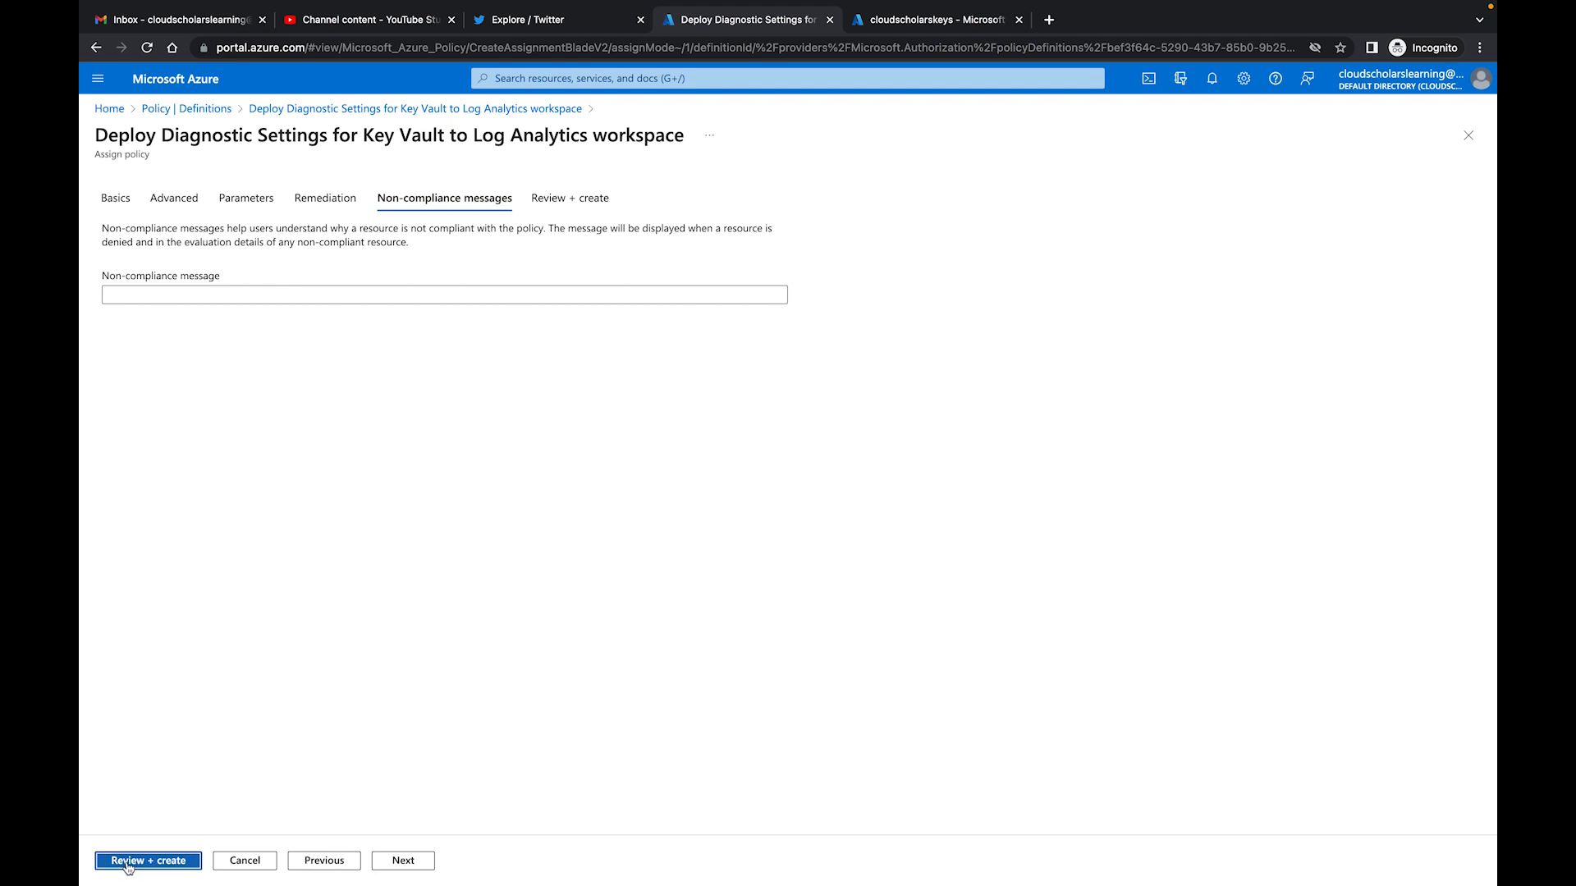
pyautogui.click(127, 862)
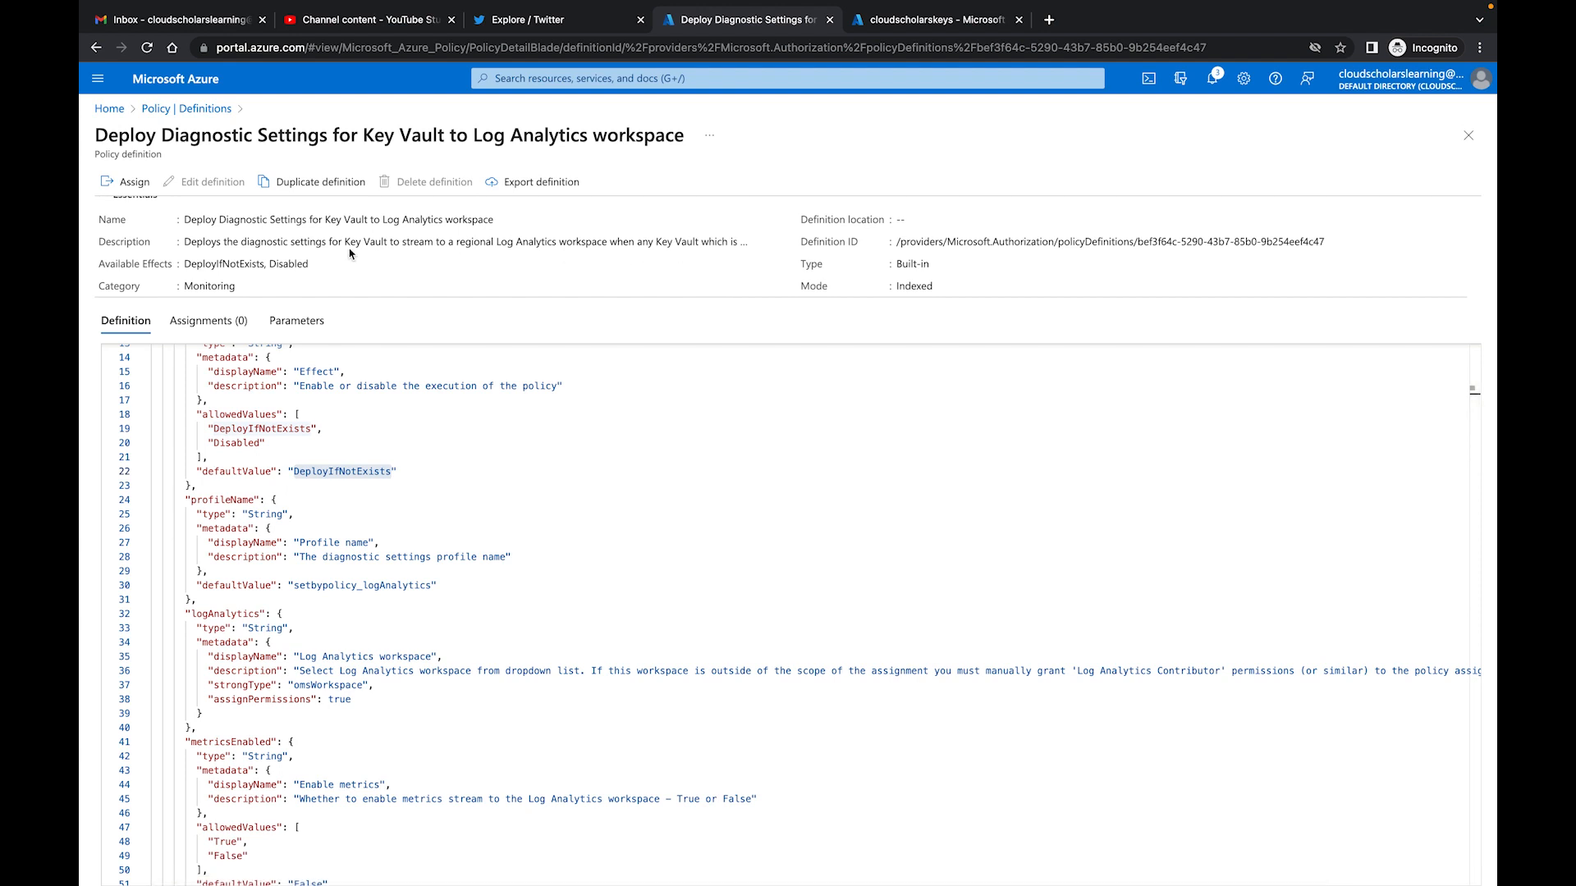
# Return to the policy definitions list and recheck the diagnostic settings of the cloudscholarskeys key vault
pyautogui.click(210, 113)
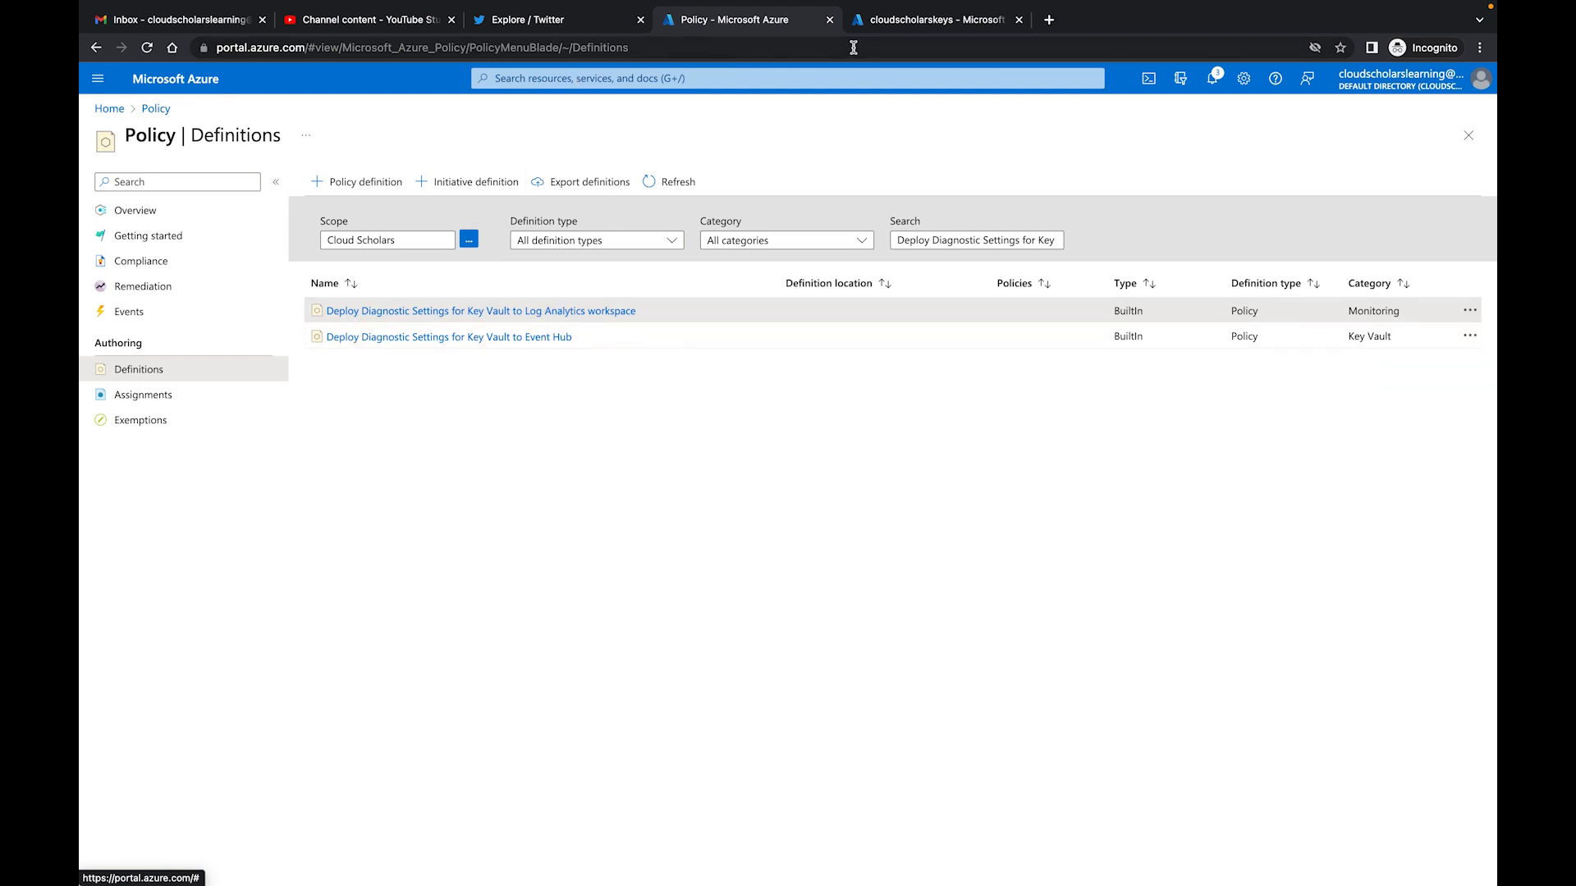
pyautogui.click(912, 27)
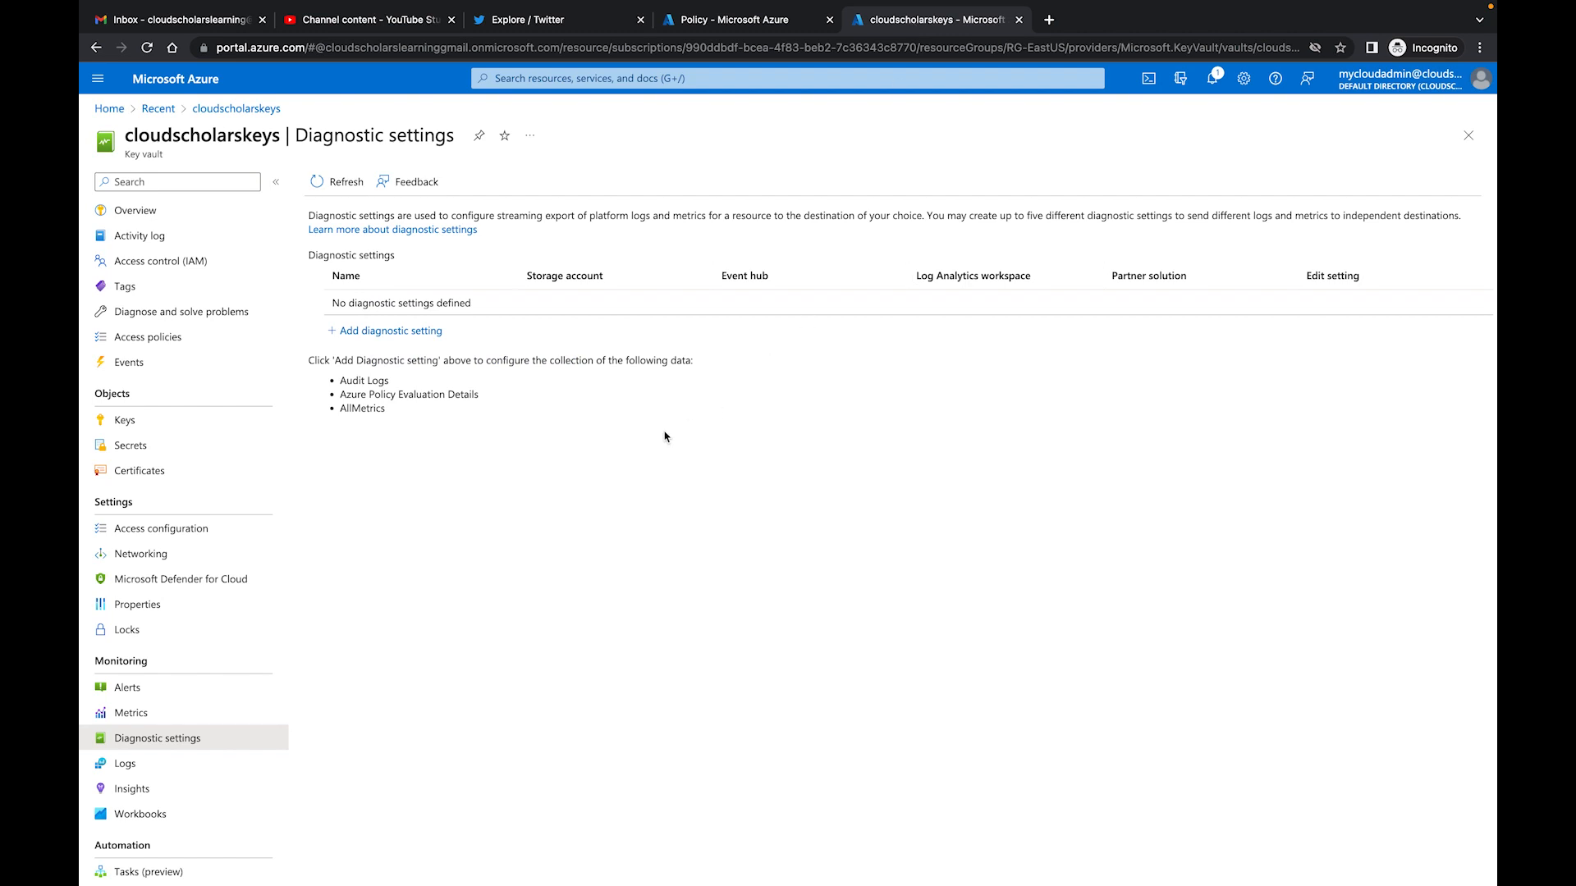
pyautogui.click(756, 22)
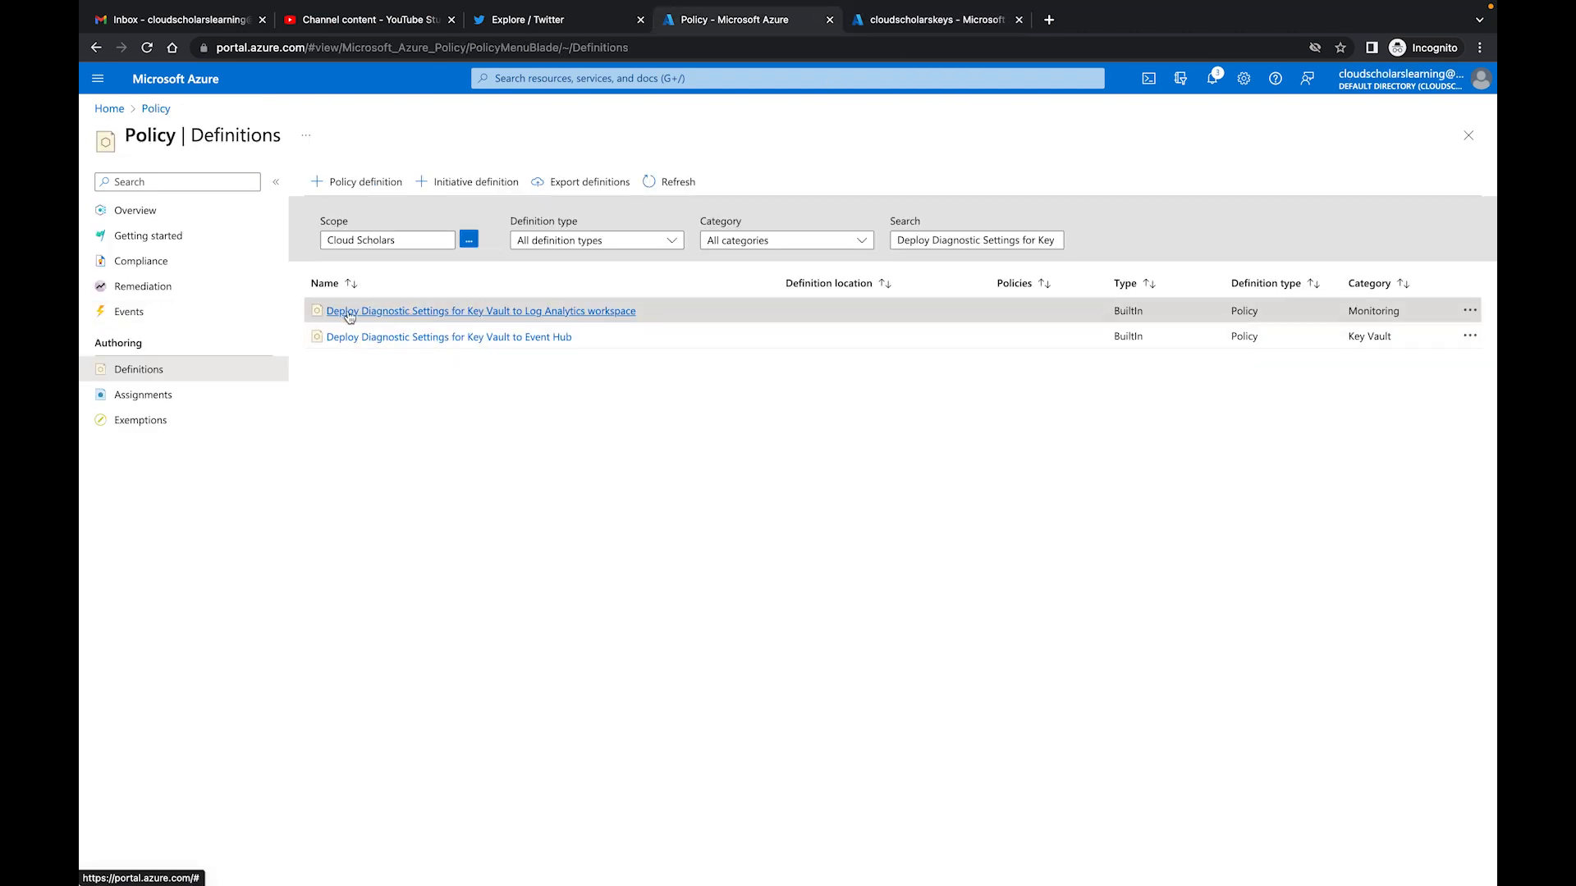
# Refresh the policy assignments list, and open the new Key Vault diagnostics assignment to check its compliance
pyautogui.click(146, 396)
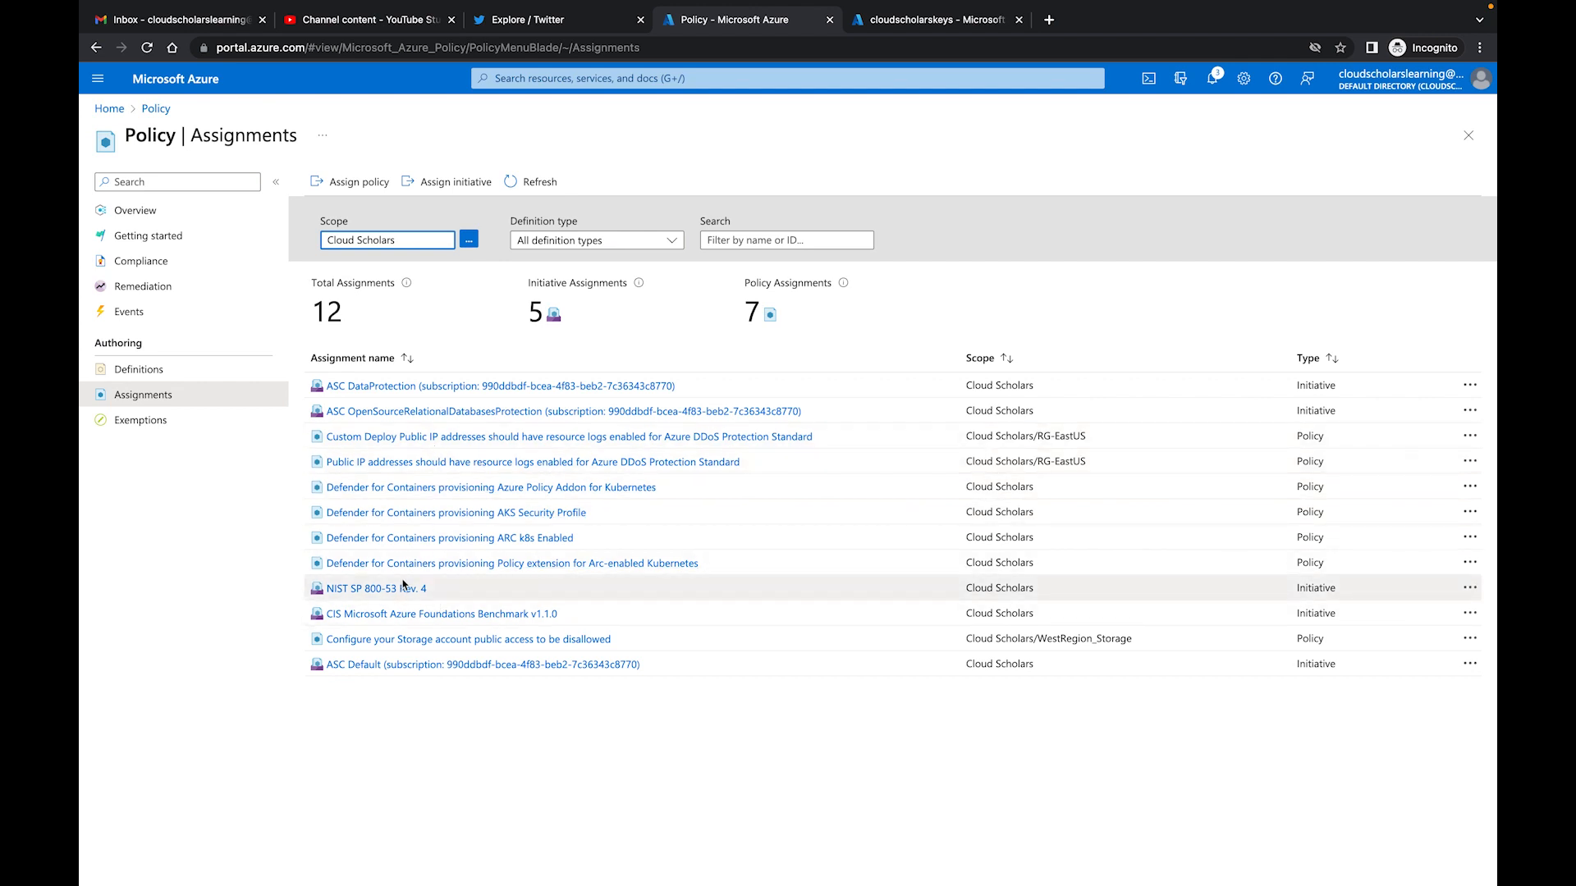
pyautogui.click(536, 182)
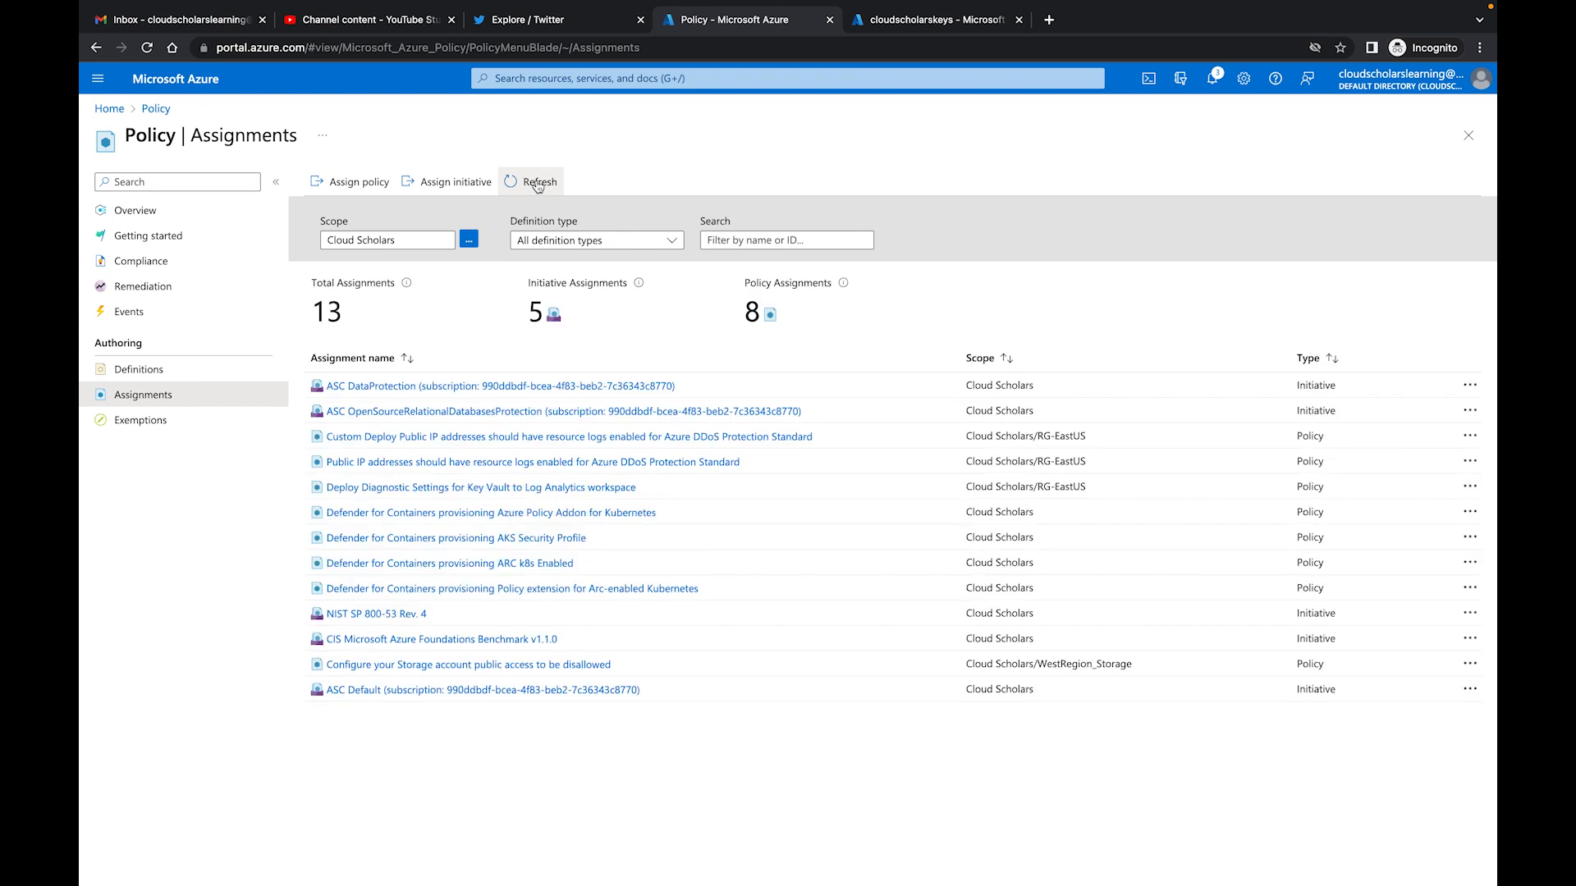
pyautogui.click(447, 489)
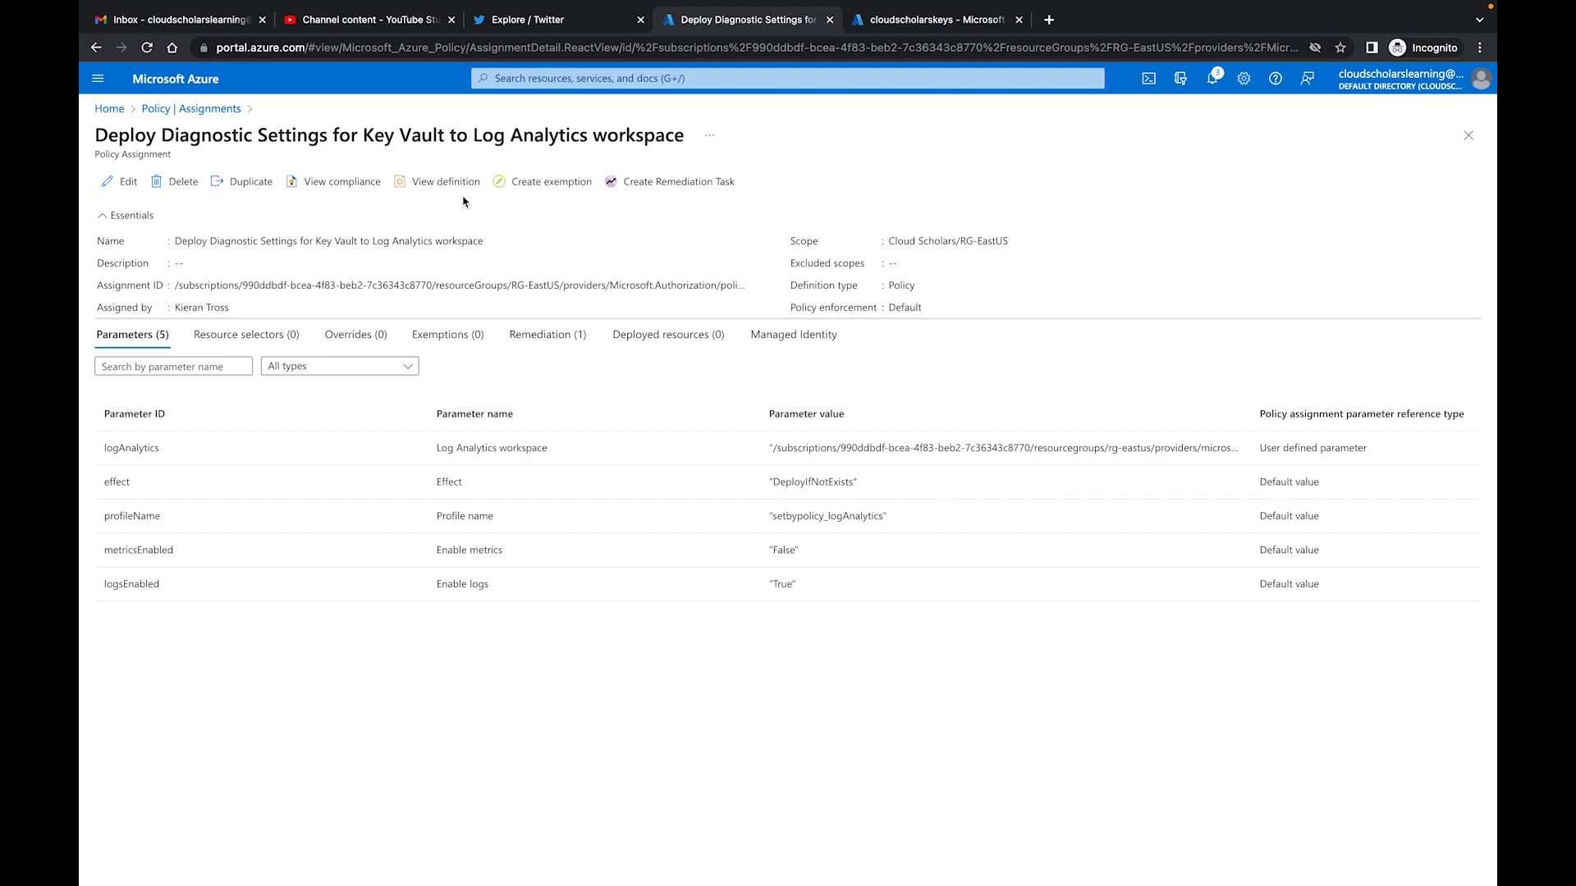
pyautogui.click(343, 182)
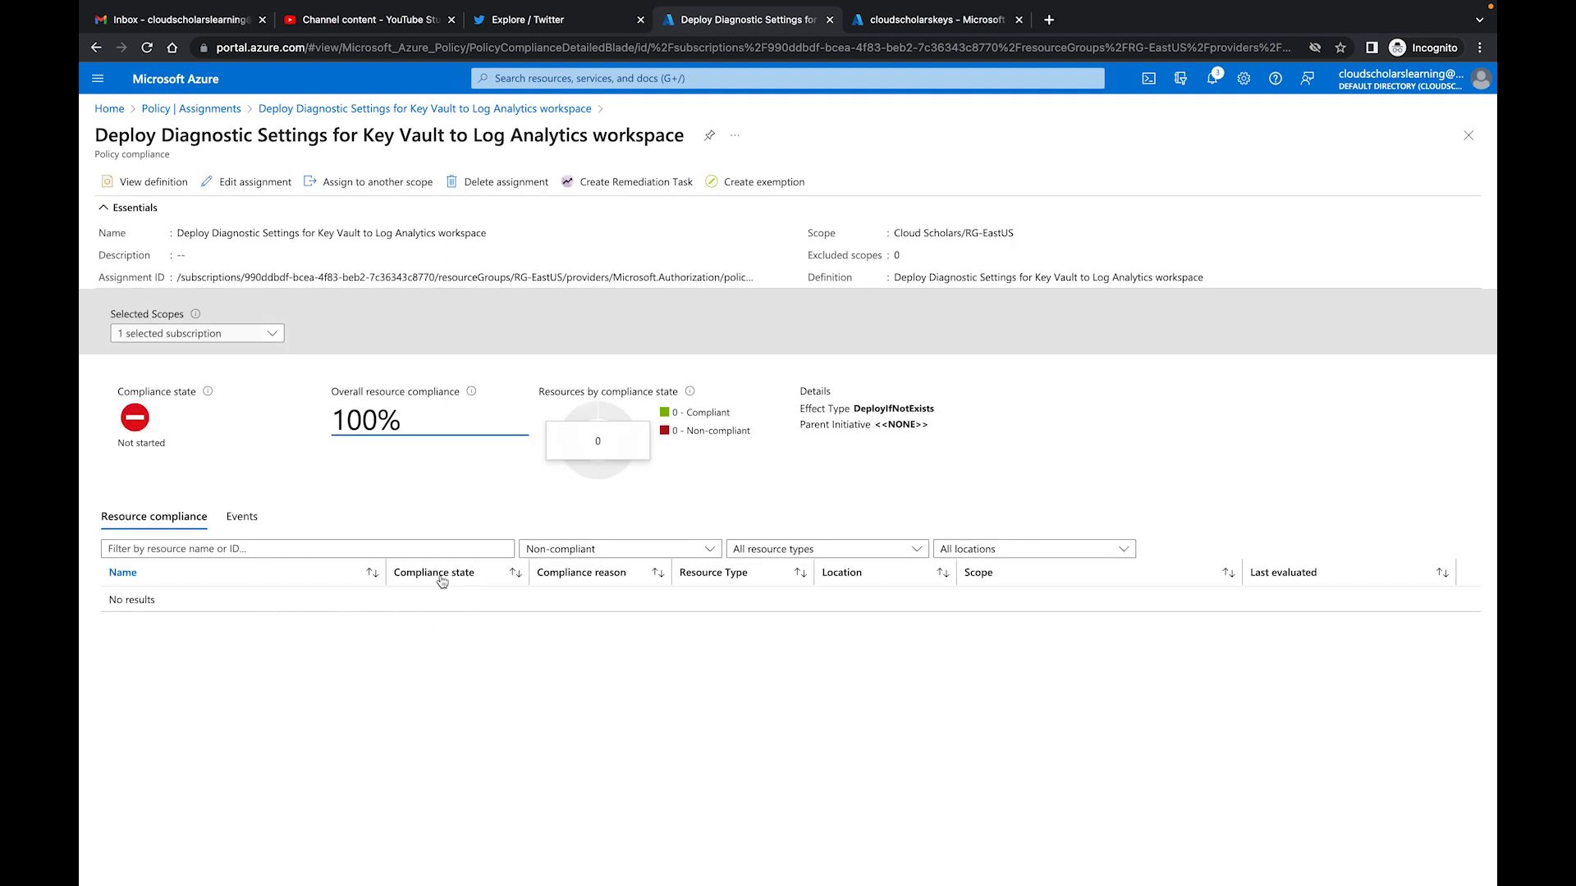
pyautogui.click(384, 115)
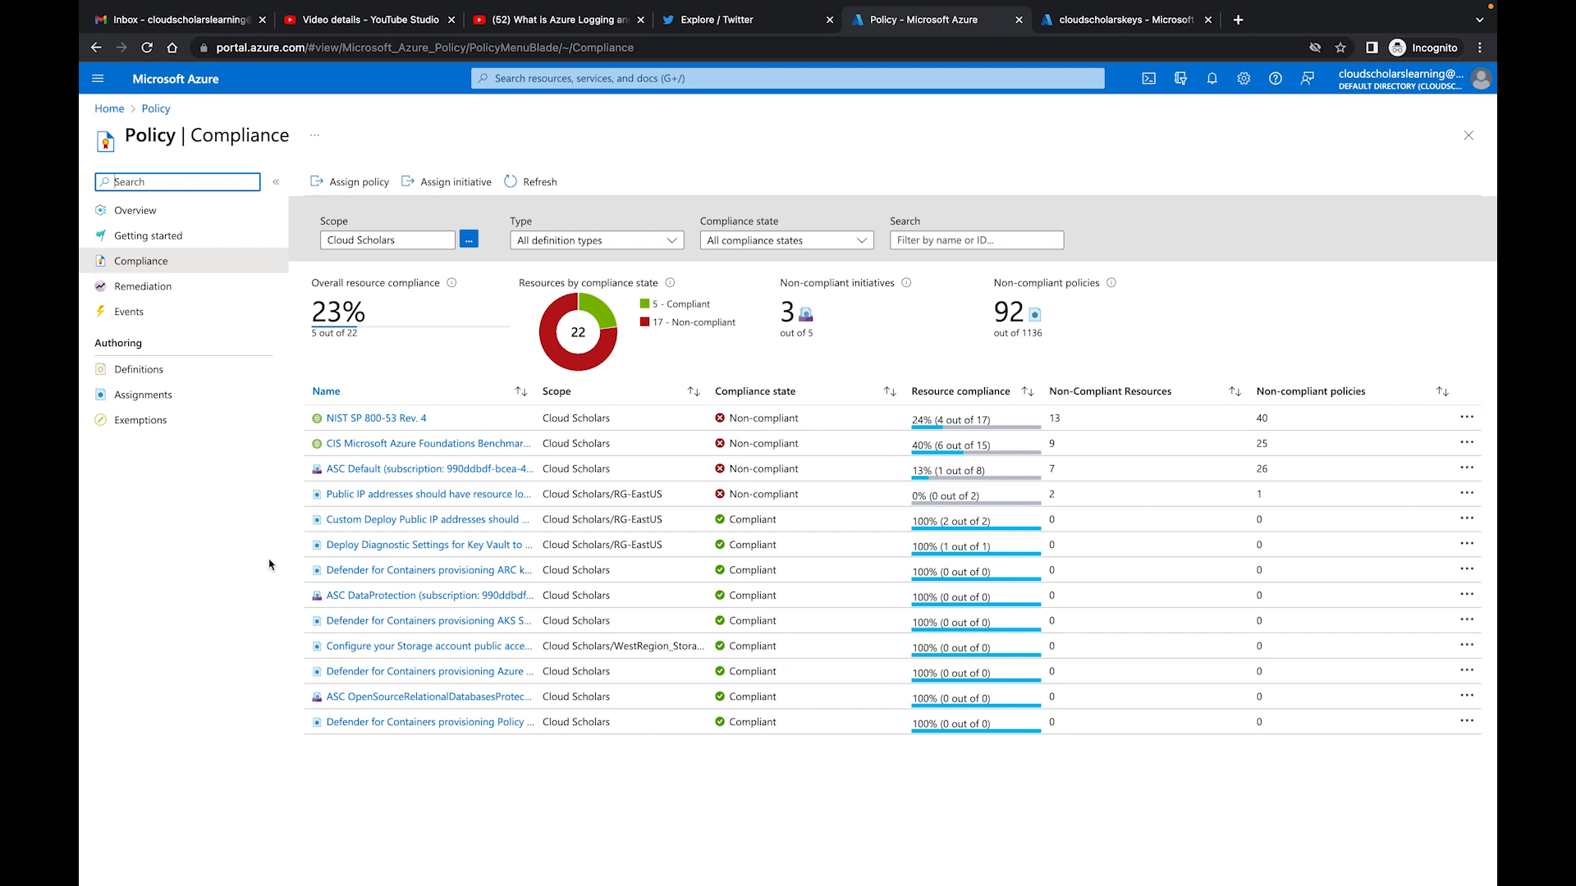
# Examine the Key Vault diagnostics policy's compliance details and the diagnostic settings of the cloudscholarskeys key vault
pyautogui.click(410, 547)
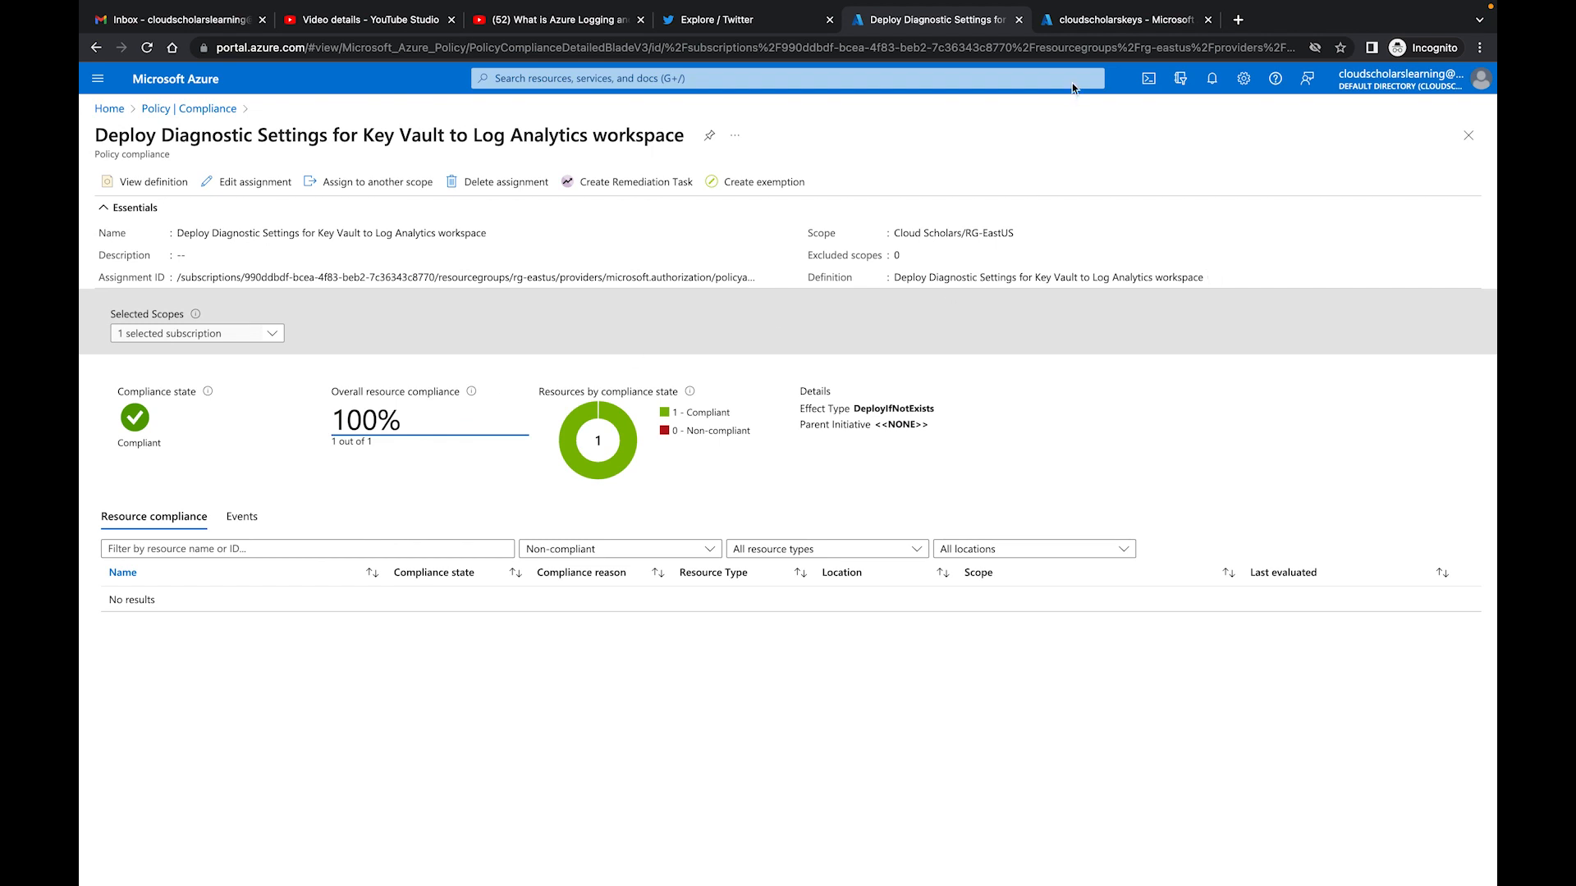
pyautogui.click(1103, 25)
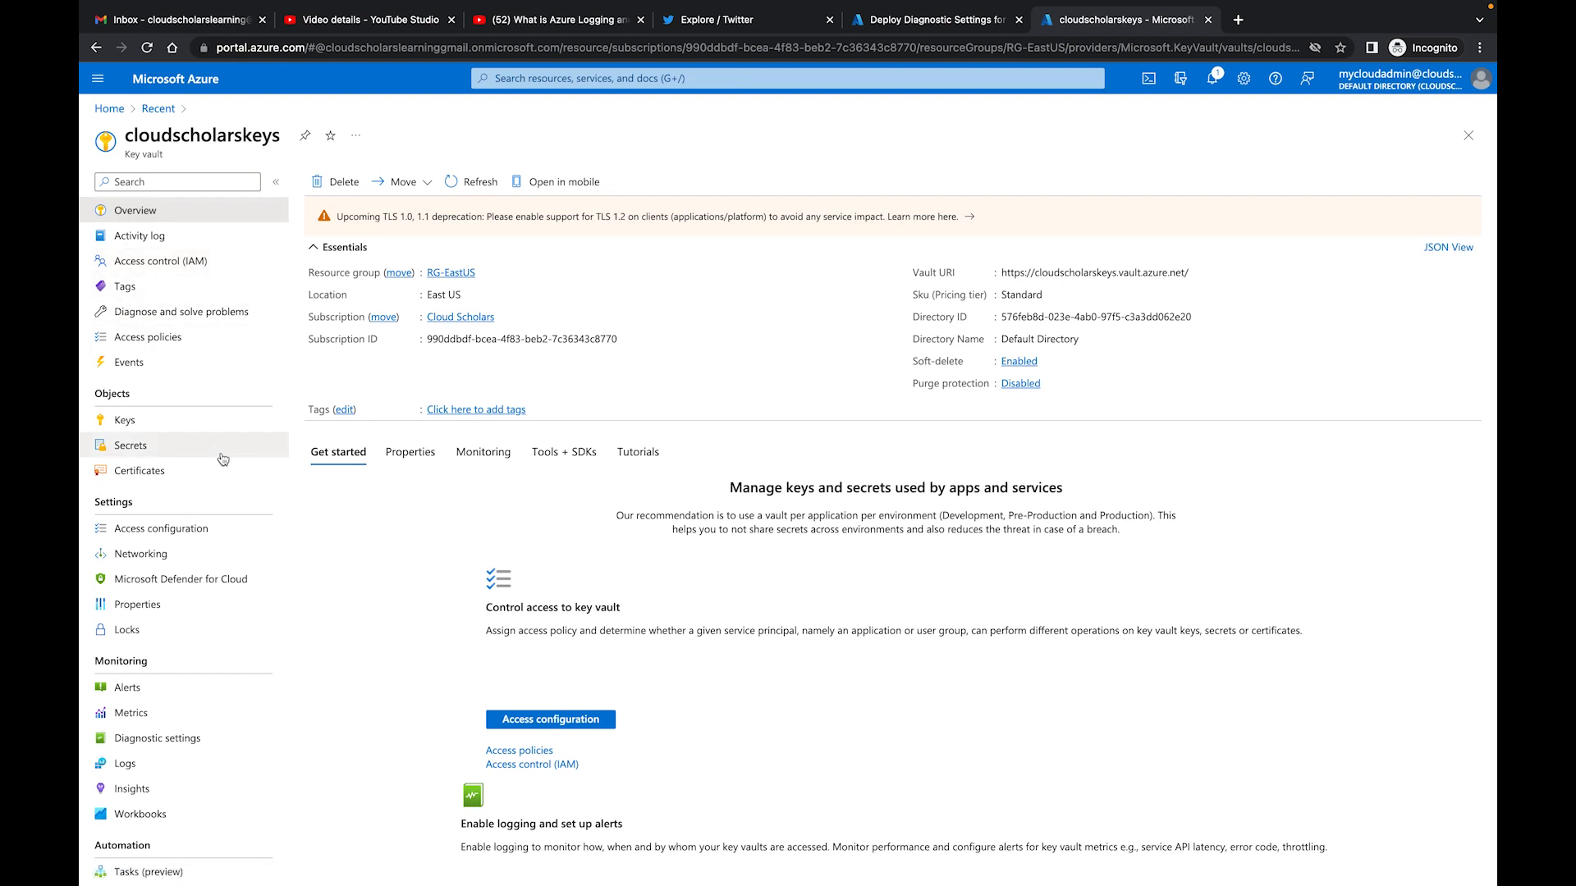
pyautogui.click(169, 738)
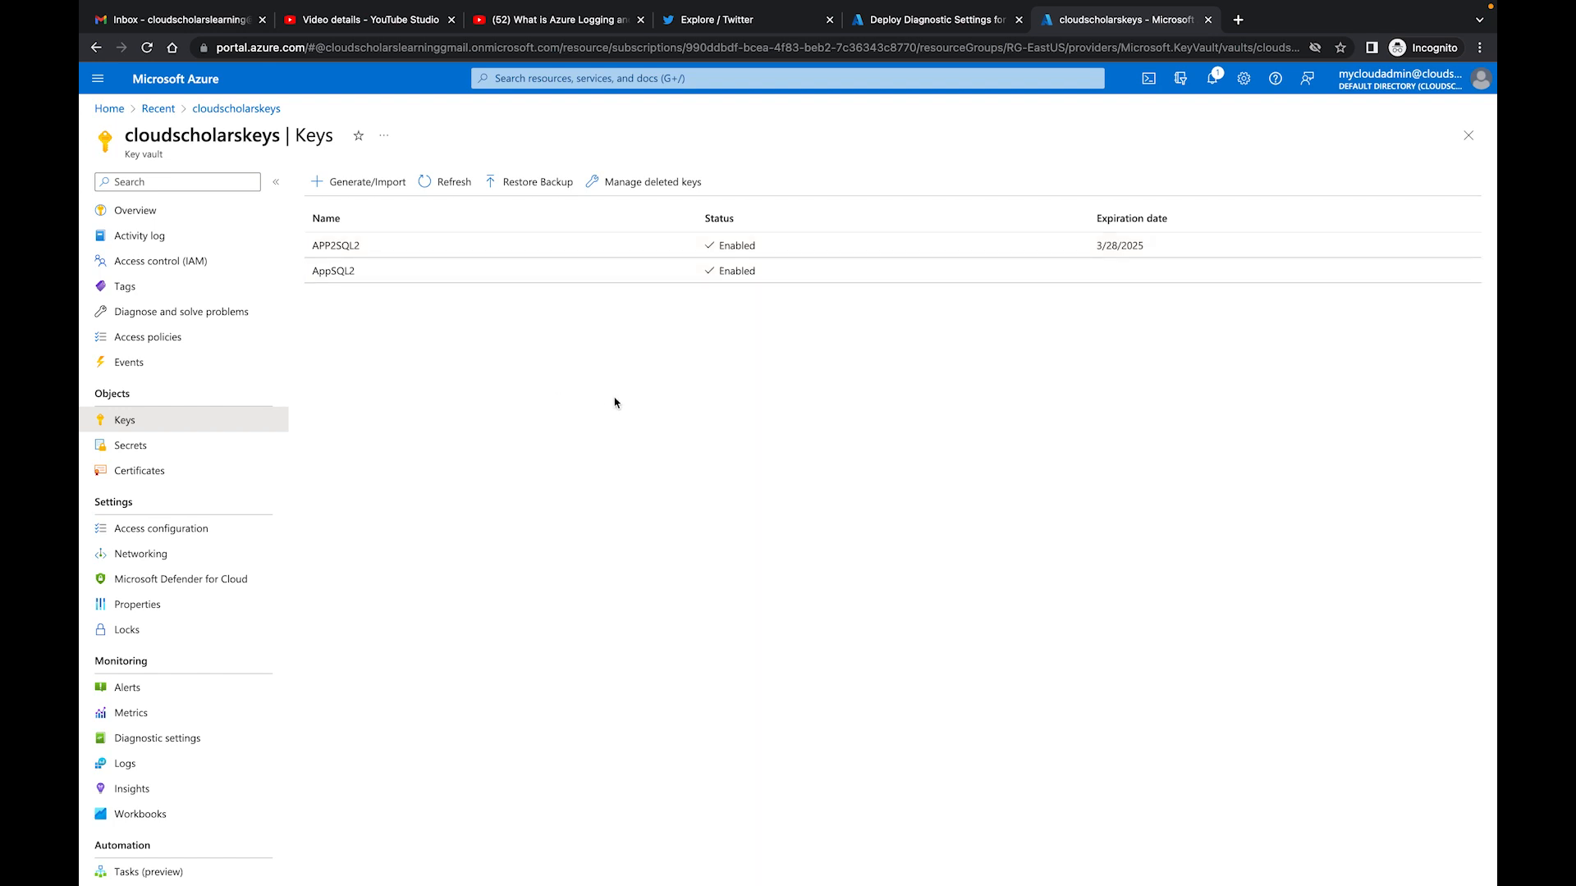
# Search the policy definitions for "Key Vault keys should" and open Key Vault keys should have an expiration date
pyautogui.click(952, 16)
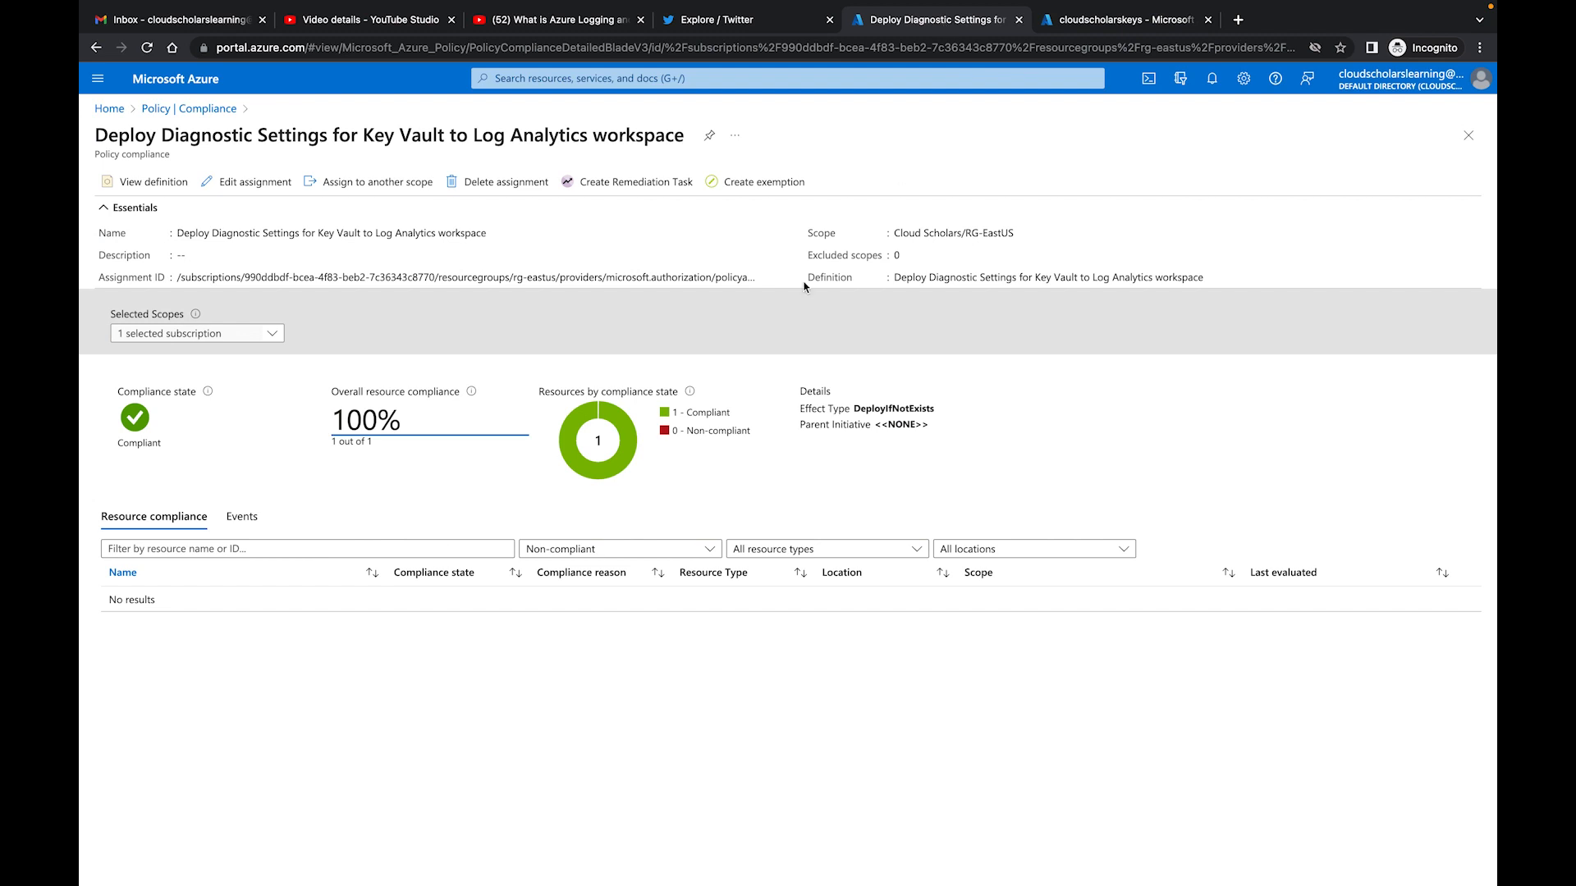
pyautogui.click(201, 109)
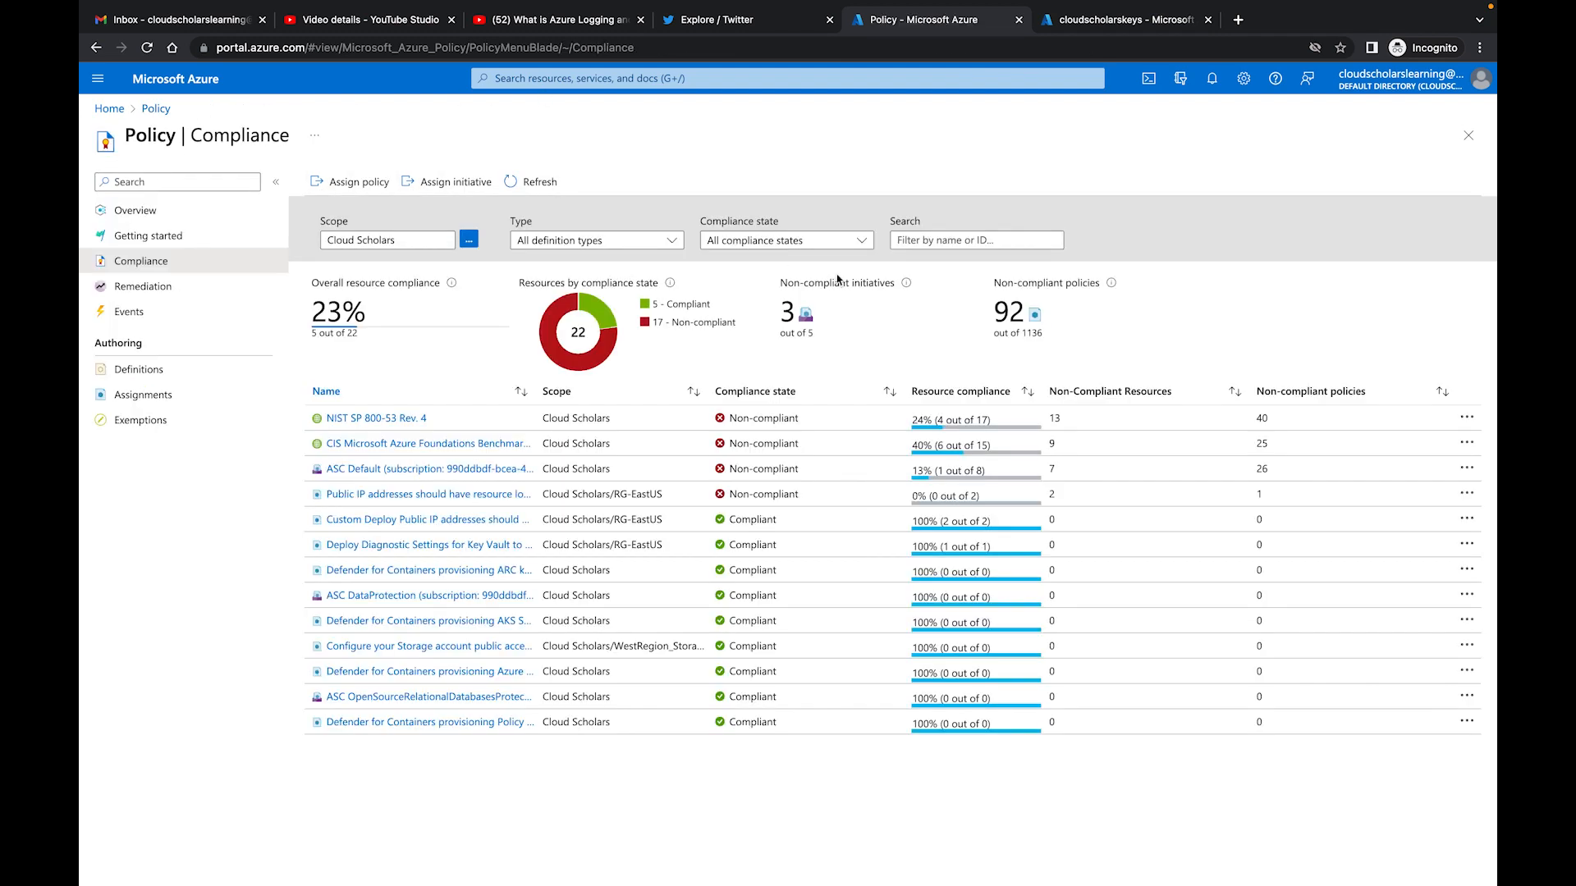
pyautogui.click(171, 377)
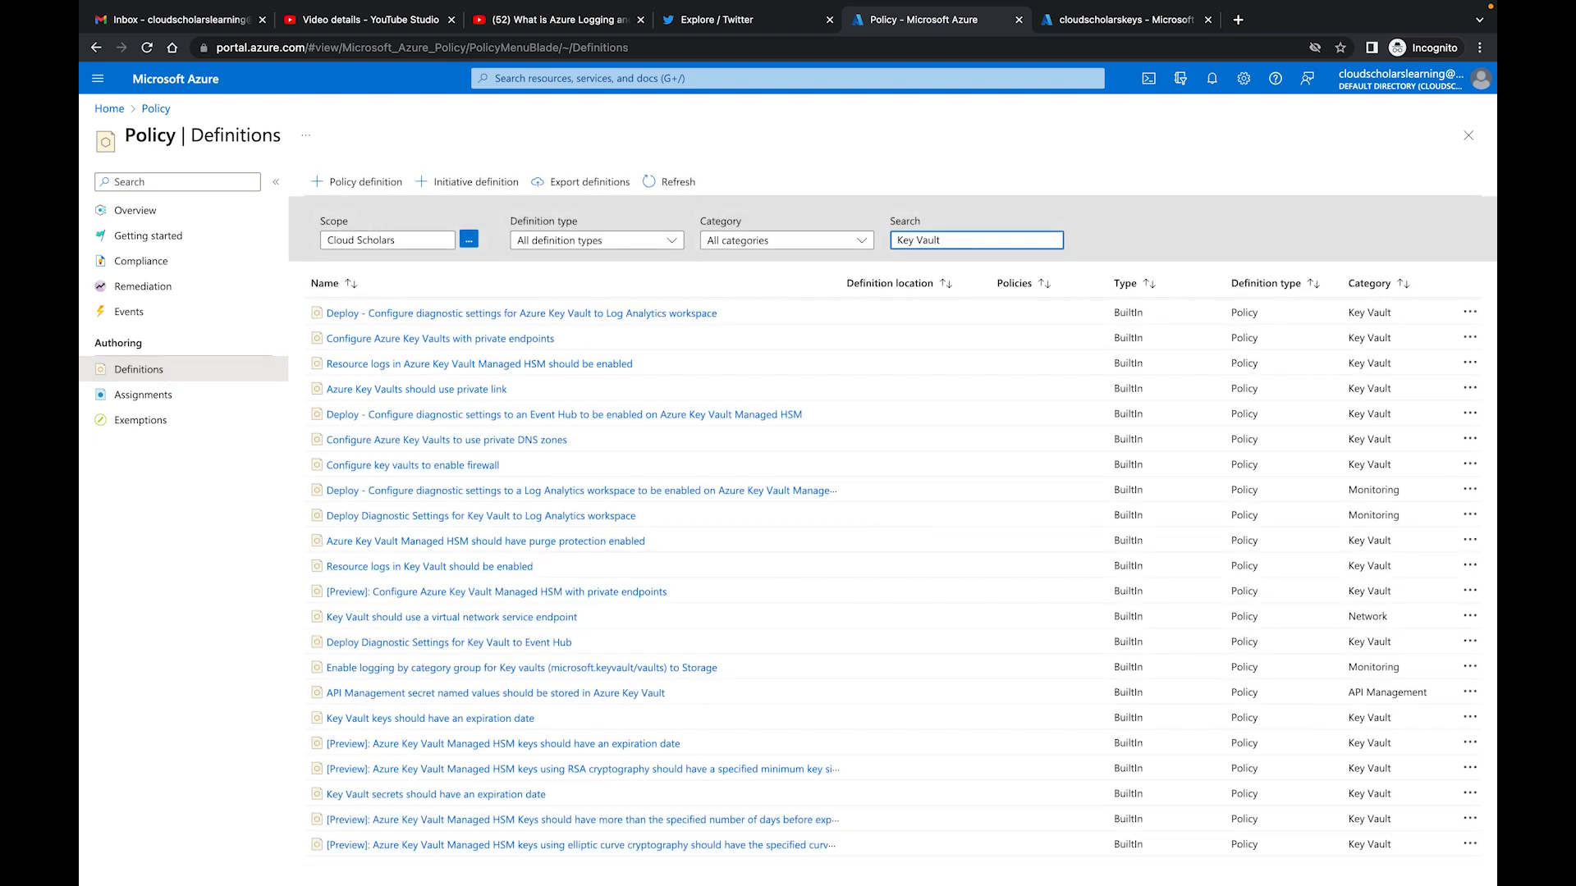
pyautogui.write('ys should')
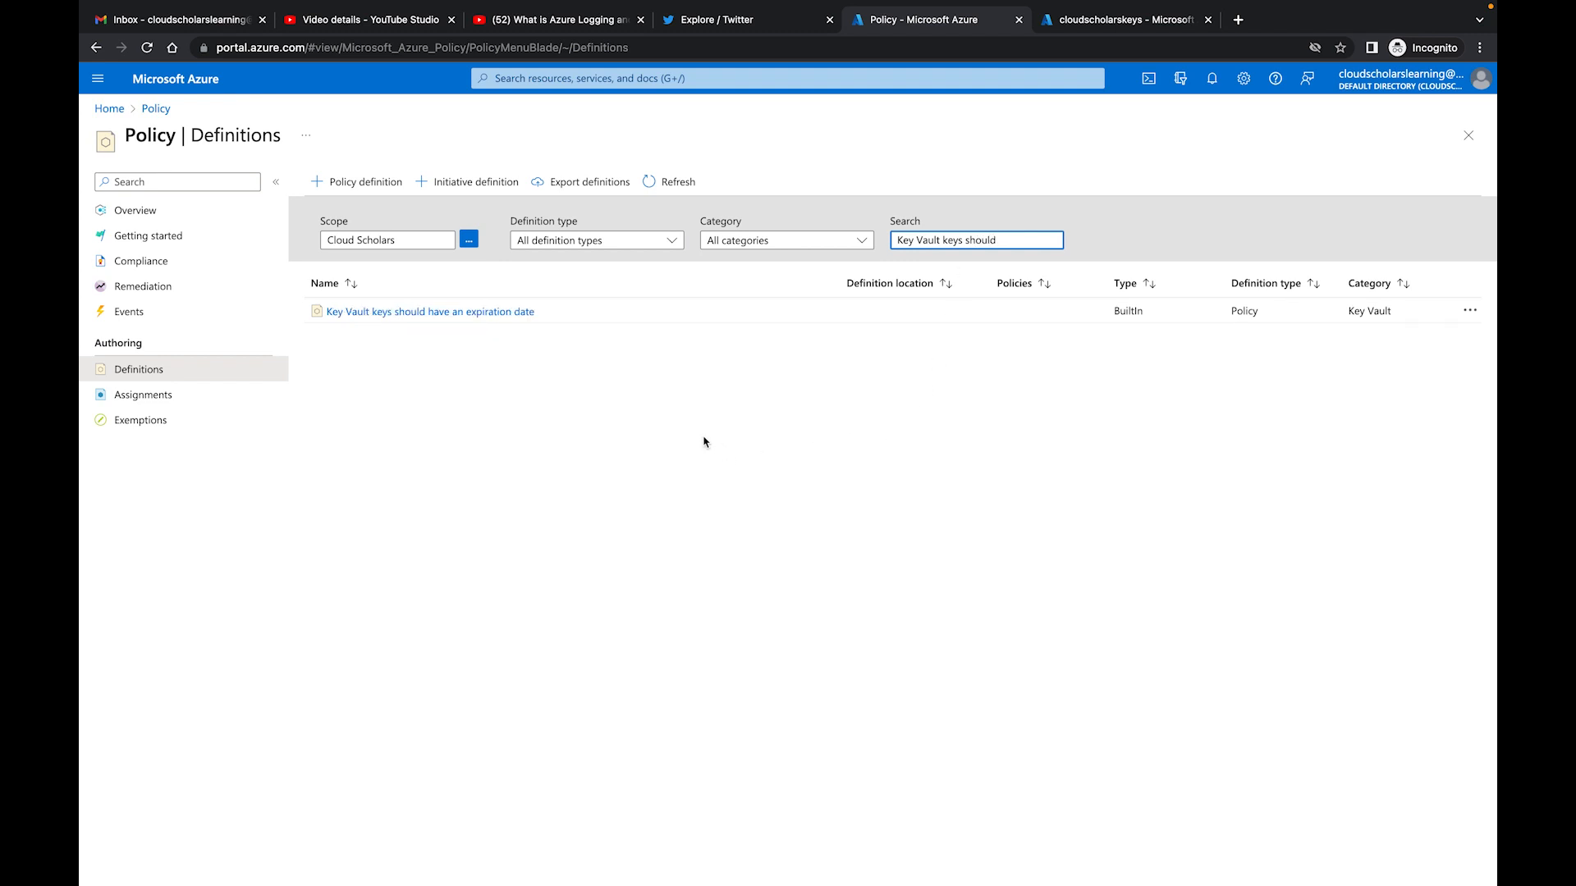
pyautogui.click(472, 313)
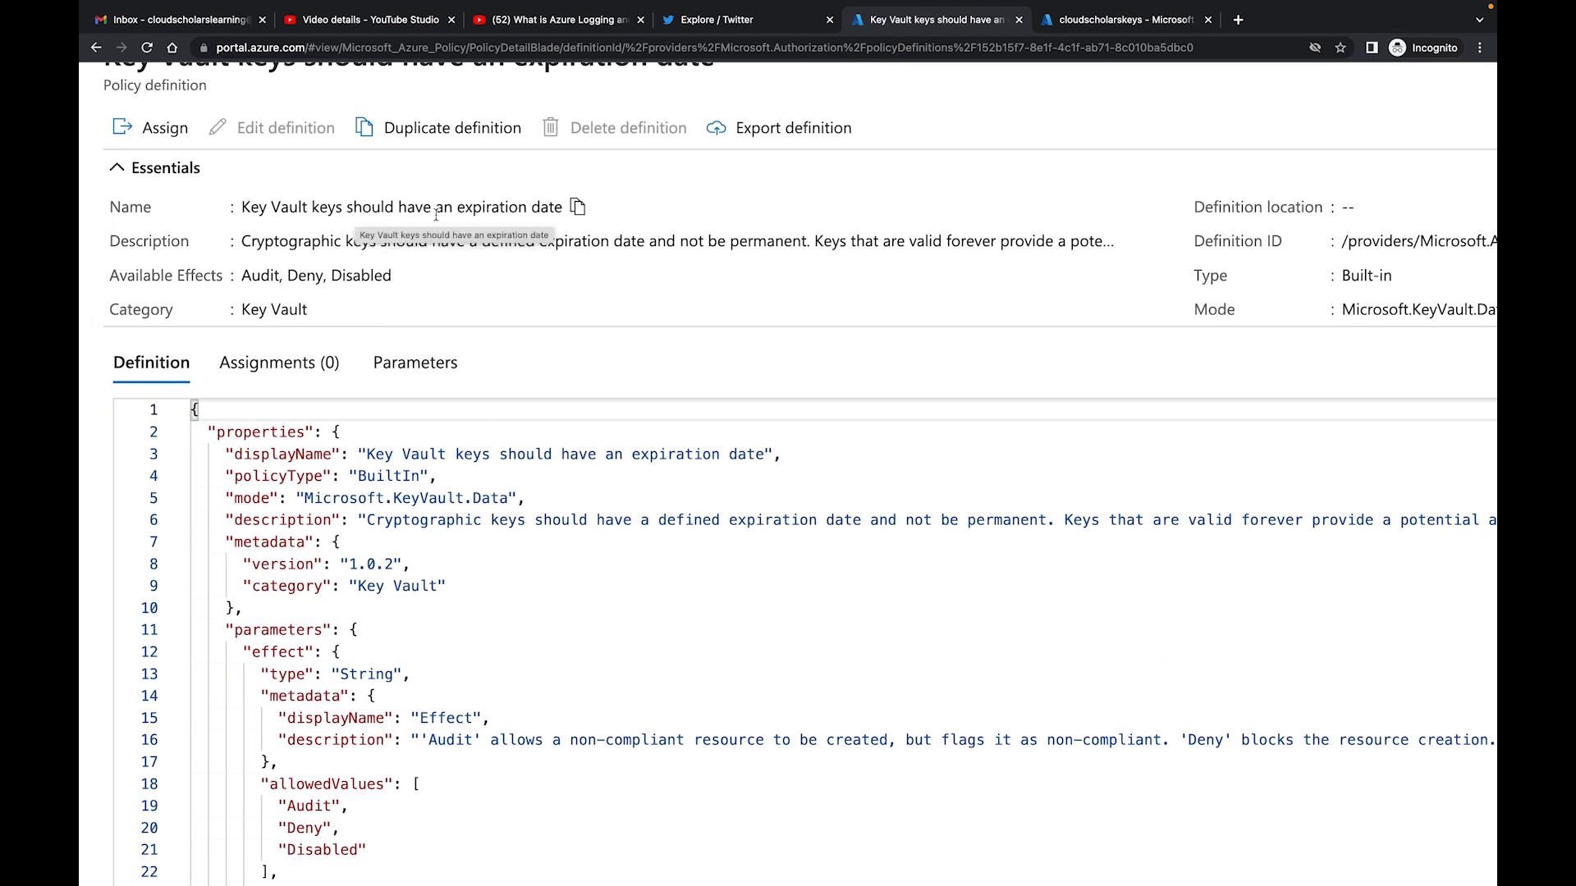
# Review the key expiration policy's JSON definition, including its effect parameter, default value and policy rule
pyautogui.scroll(-5, 552, 581)
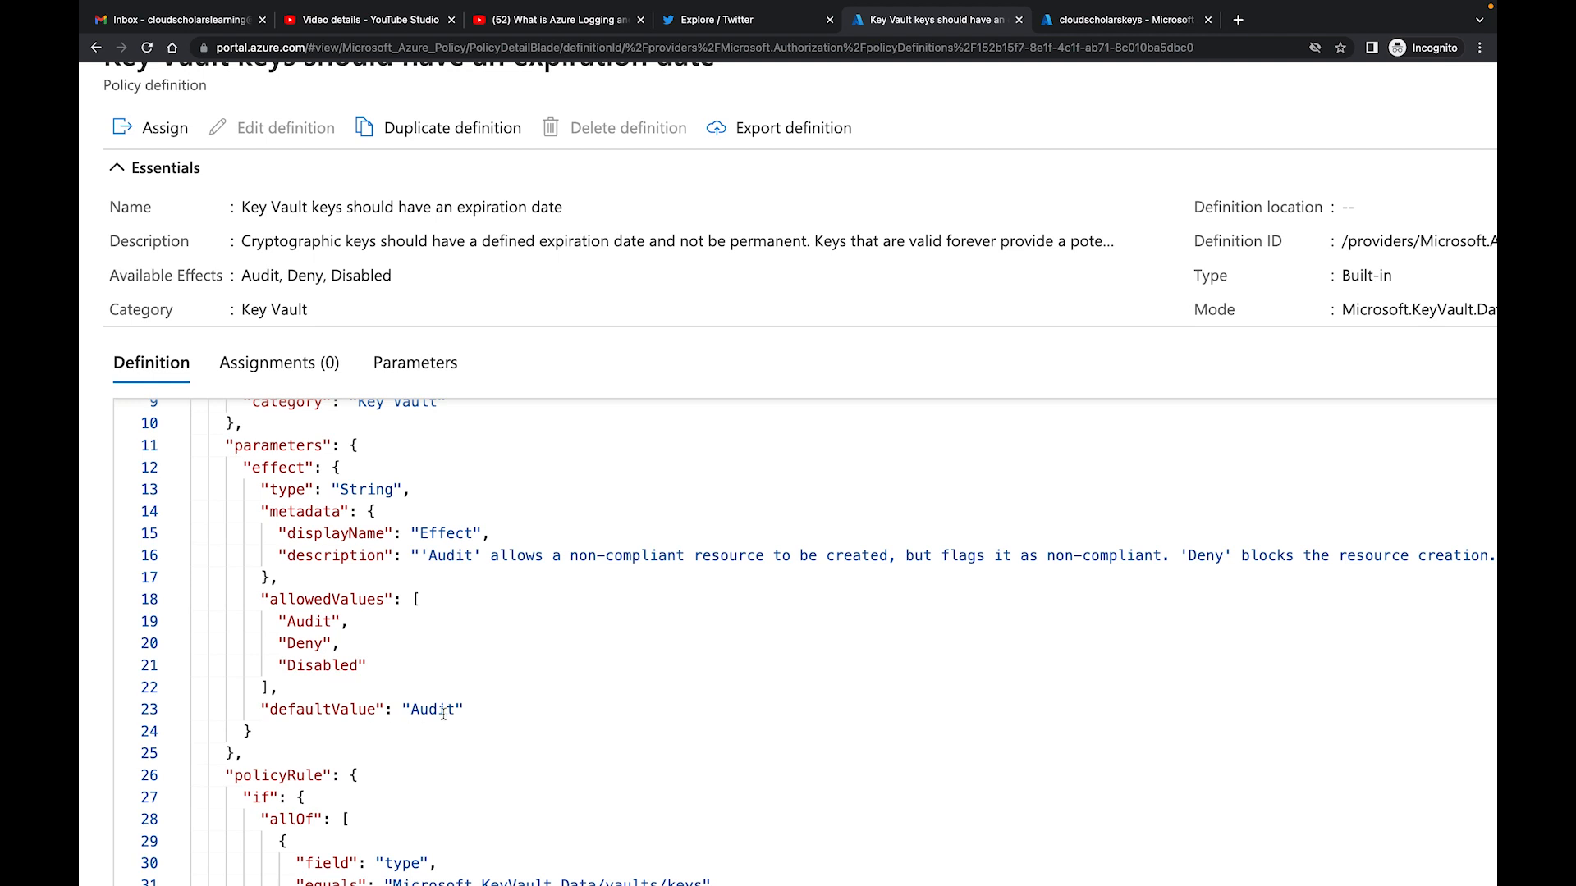
pyautogui.scroll(-1, 443, 714)
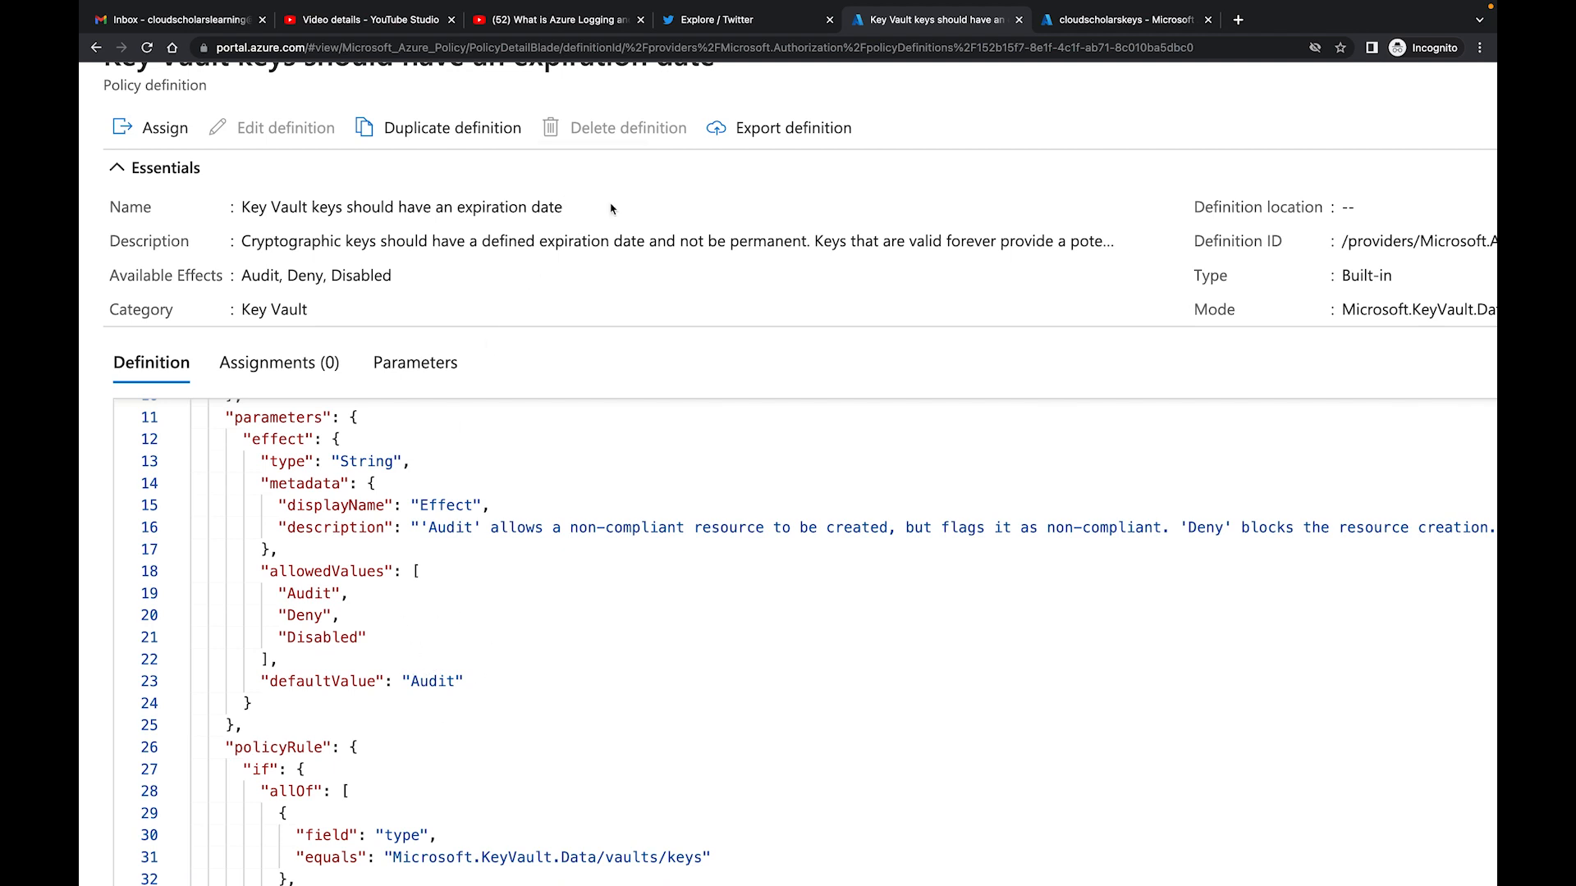
pyautogui.scroll(1, 702, 205)
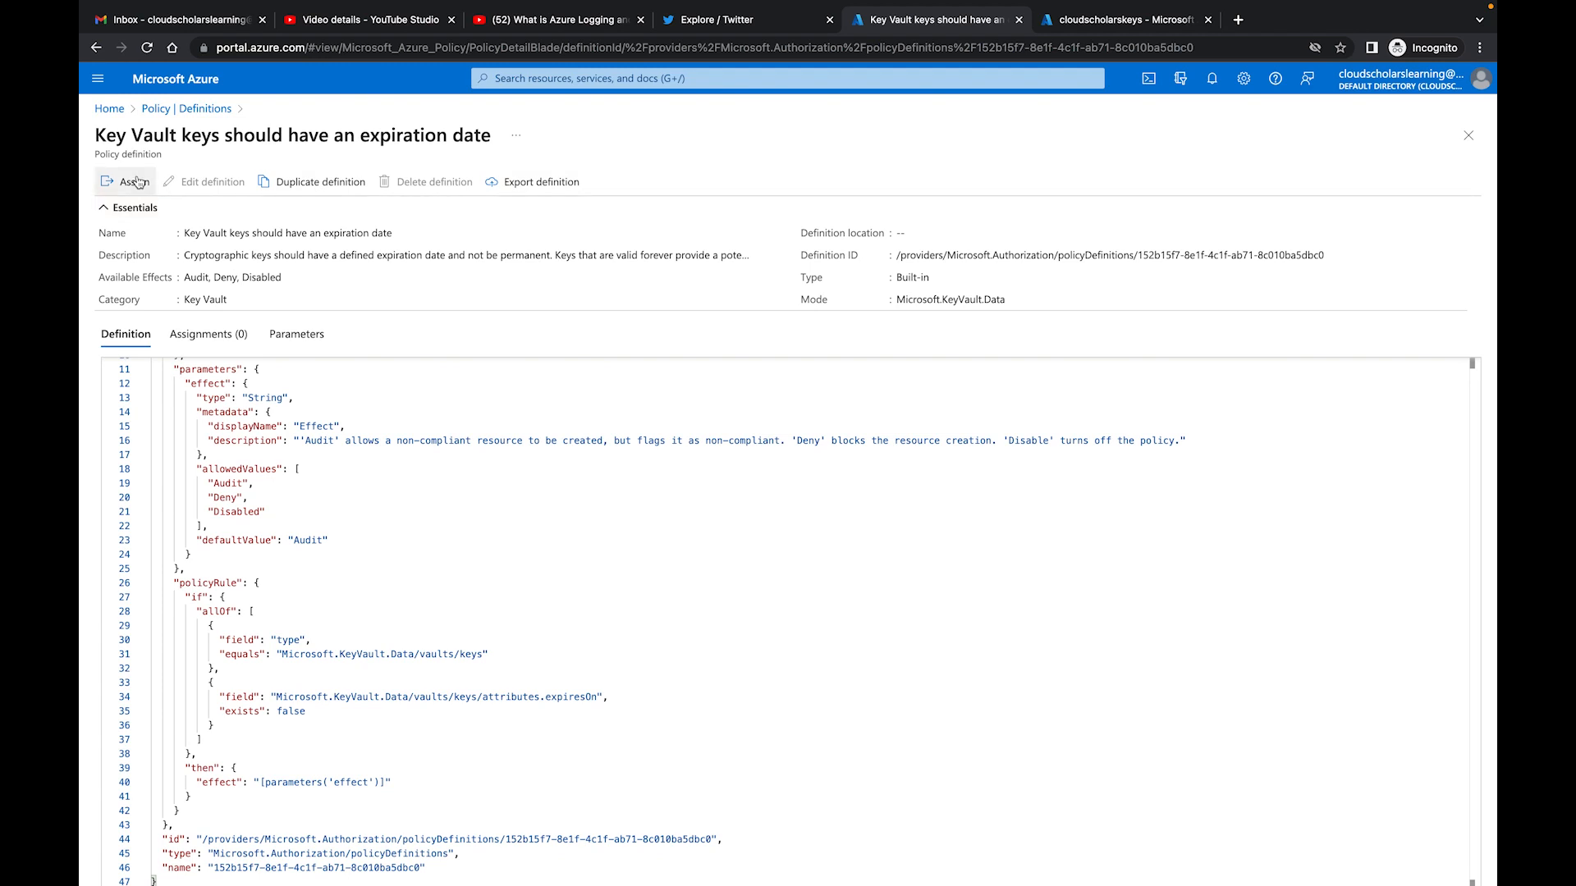
# Start assigning the key expiration policy, scoped to the RG-EastUS resource group in the Cloud Scholars subscription
pyautogui.click(135, 181)
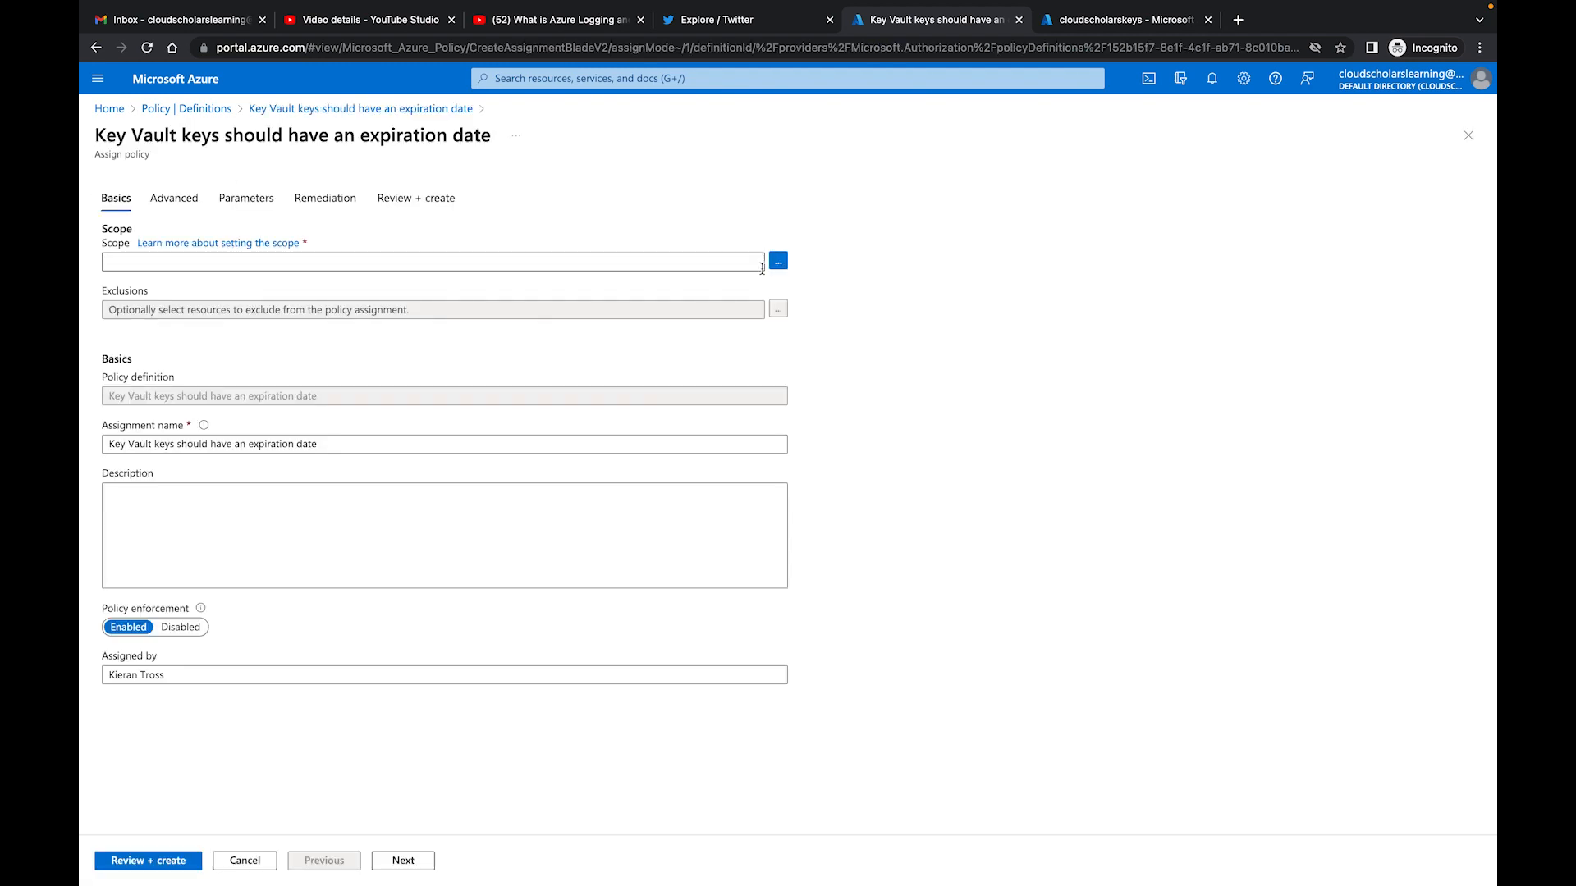
pyautogui.click(778, 261)
pyautogui.click(1190, 205)
pyautogui.click(1107, 257)
pyautogui.click(1107, 253)
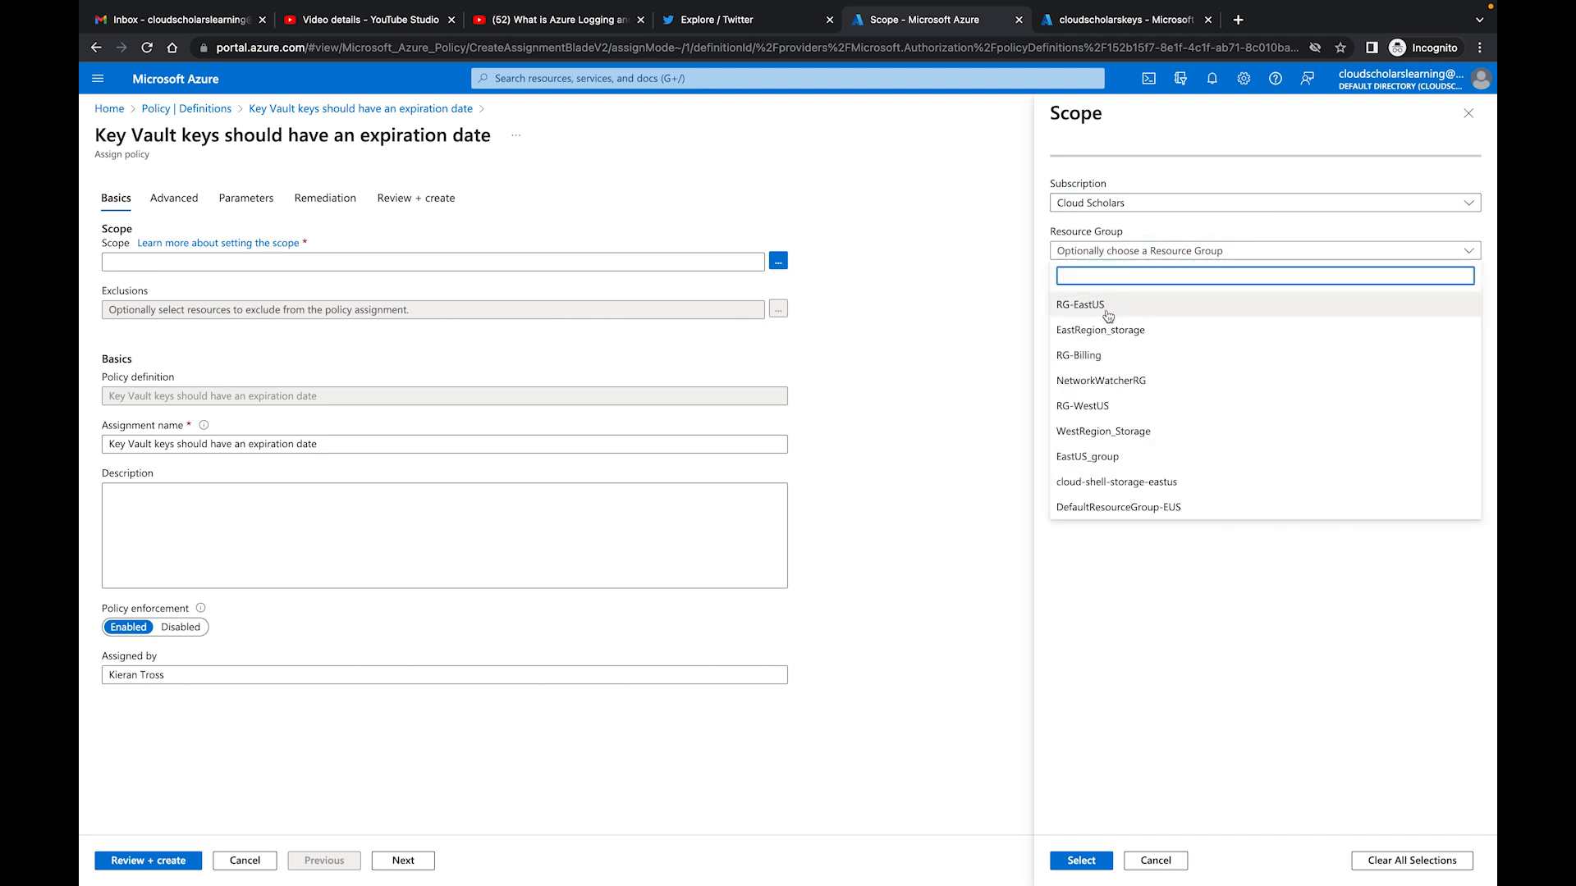
pyautogui.click(1108, 315)
pyautogui.click(1081, 860)
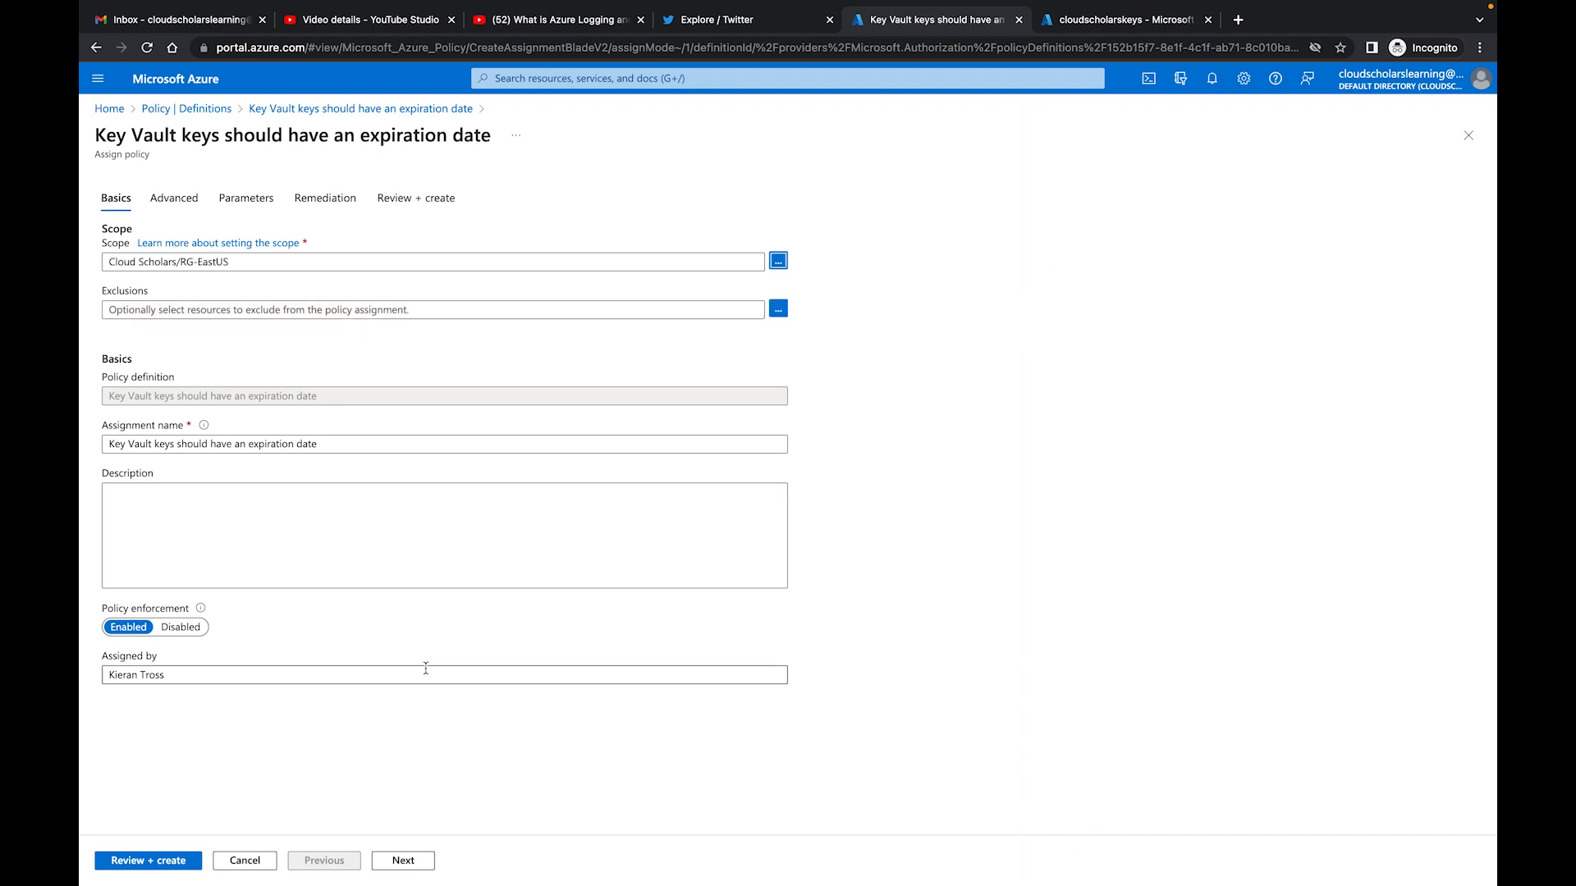
# Enable a system assigned managed identity in East US for the key expiration policy, and create the assignment with the remaining defaults
pyautogui.click(399, 861)
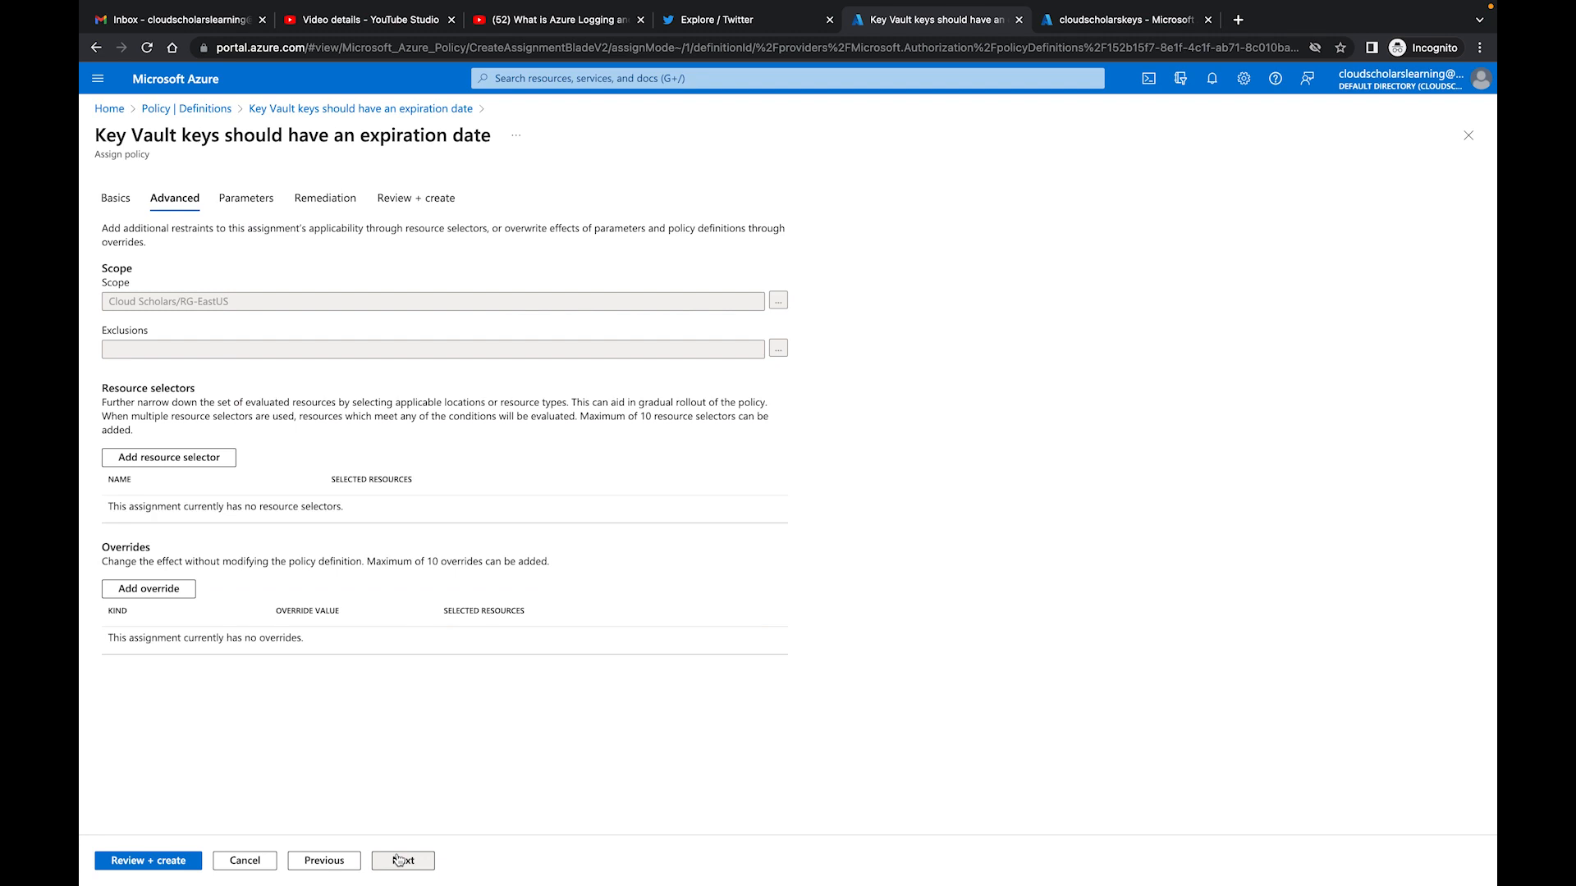
pyautogui.click(400, 860)
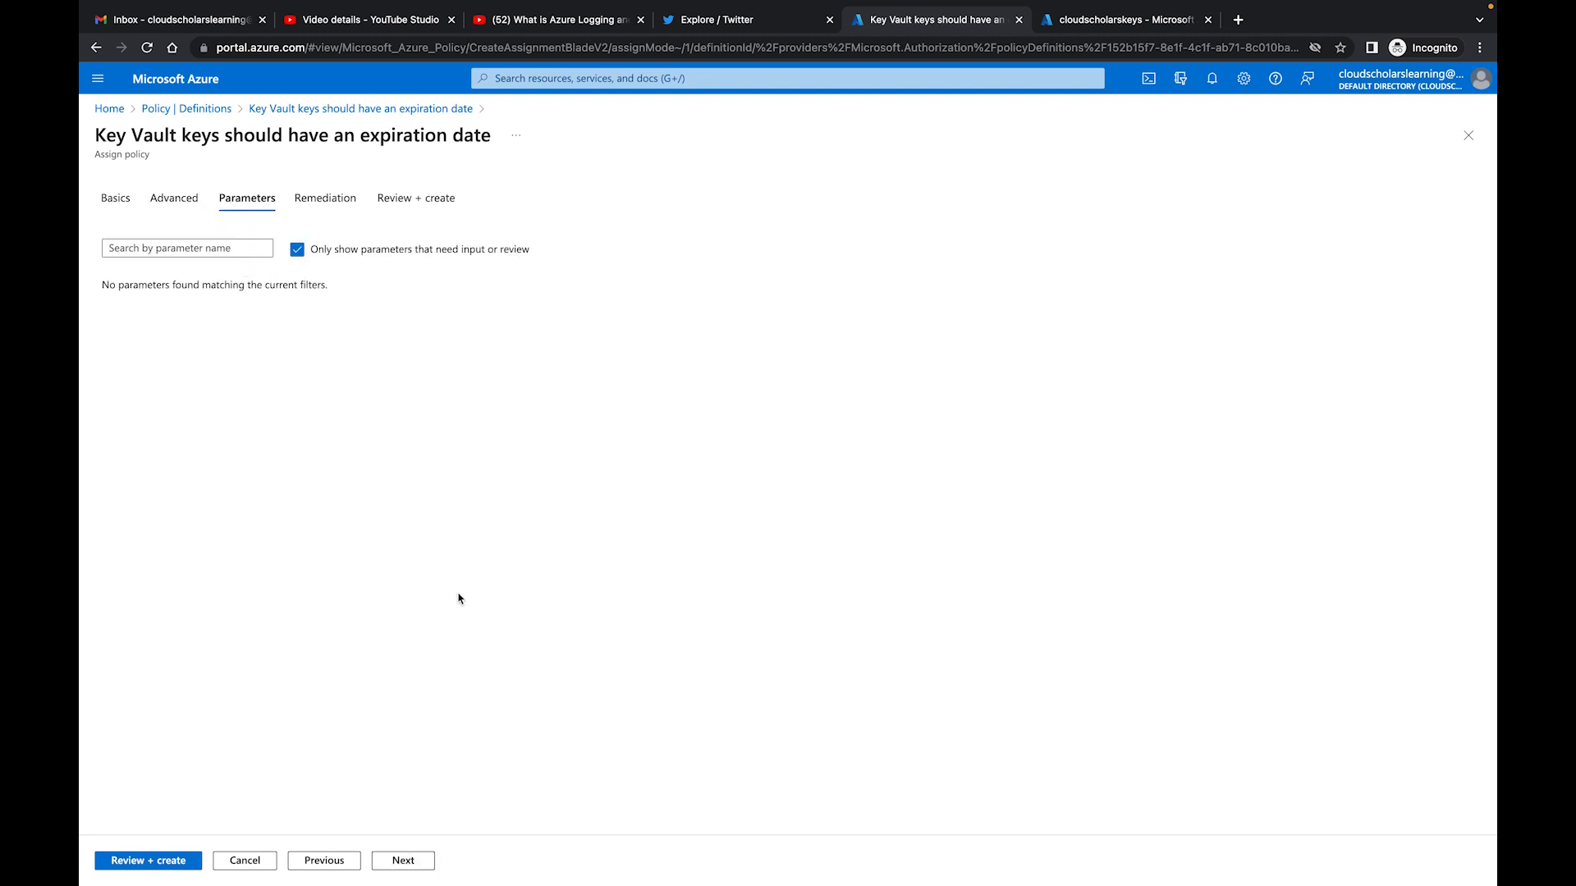
pyautogui.click(404, 858)
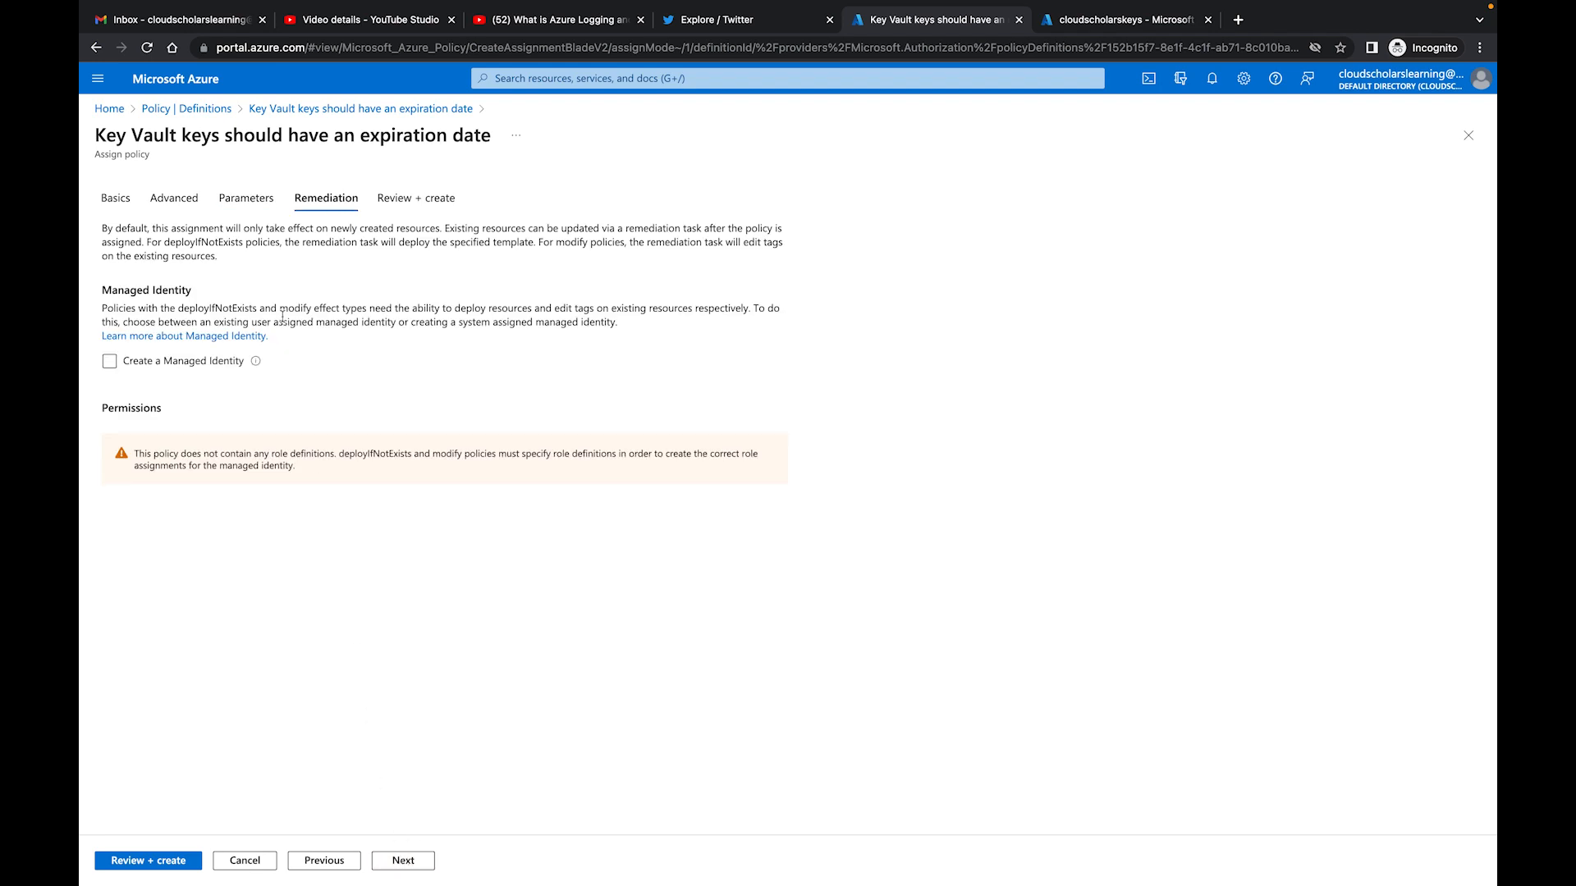
pyautogui.click(190, 364)
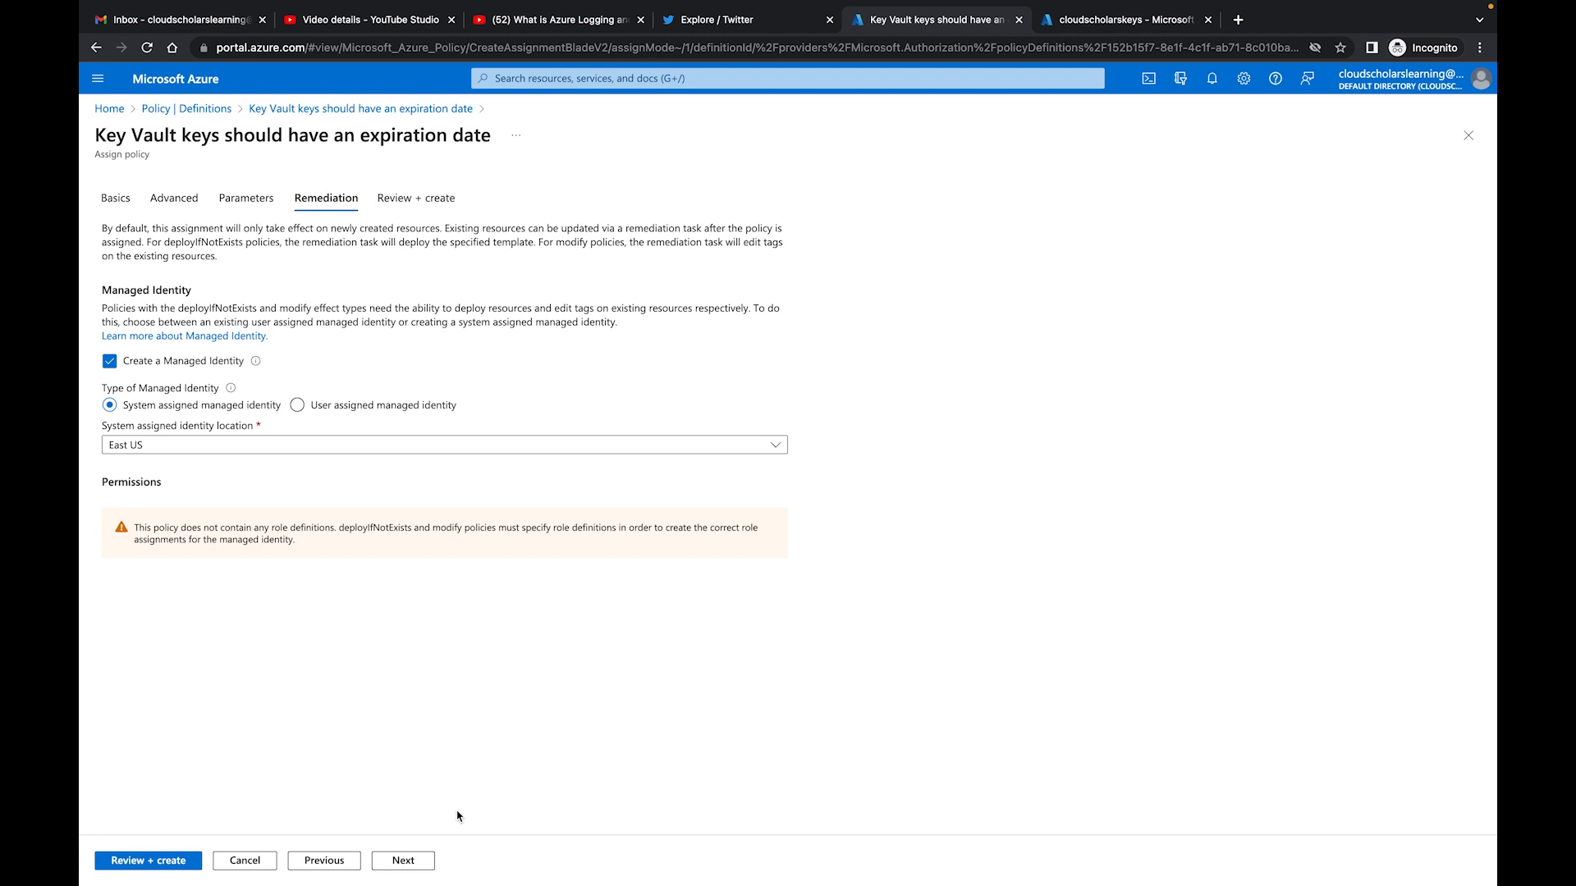
pyautogui.click(403, 860)
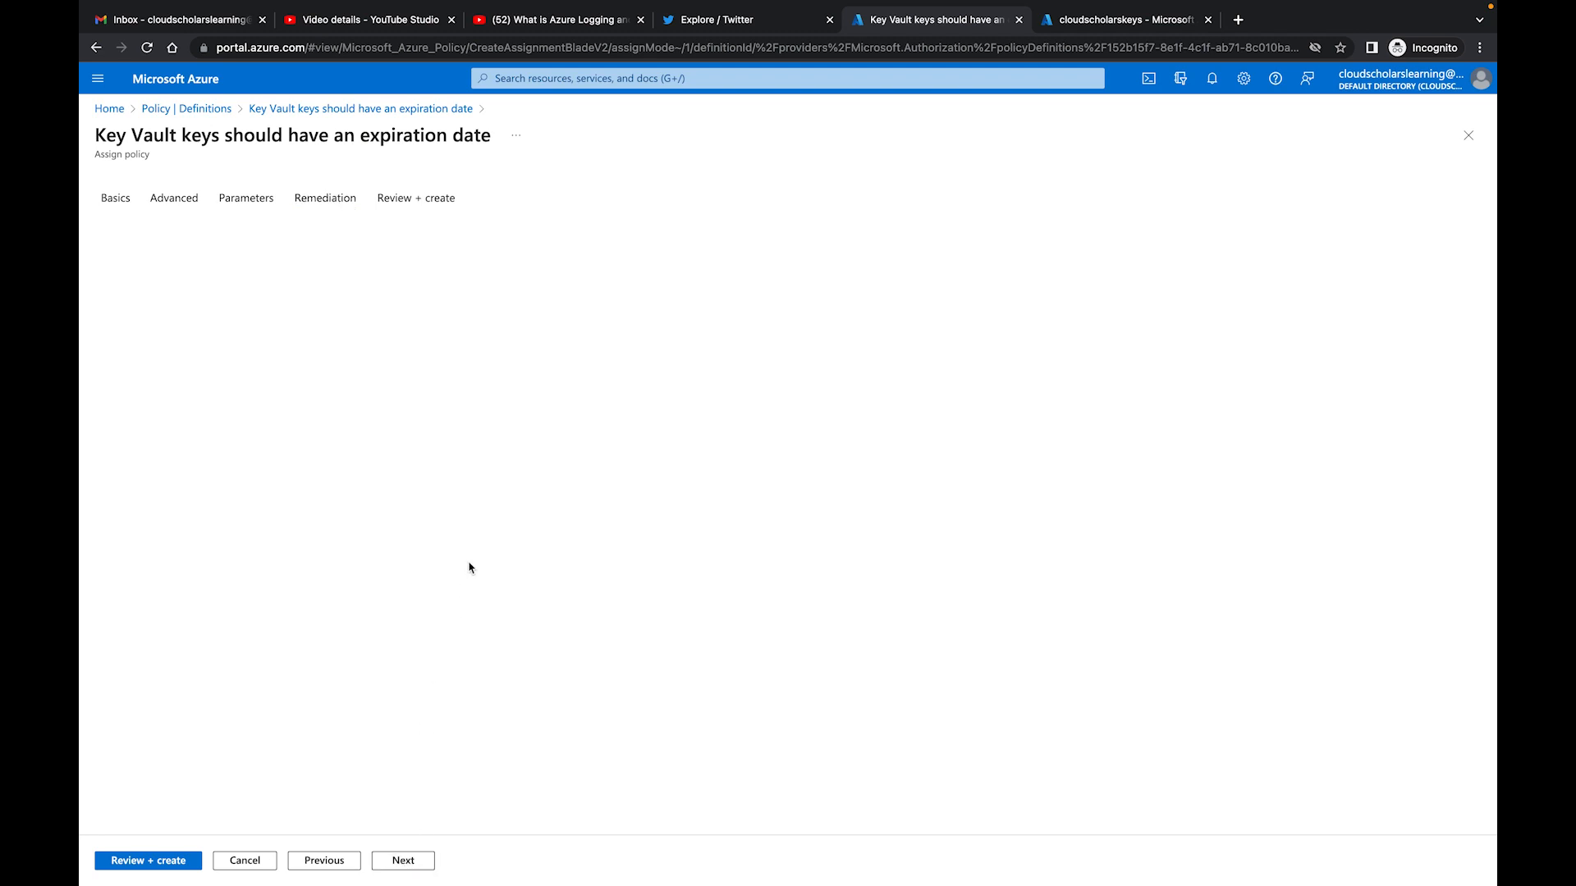
pyautogui.click(158, 859)
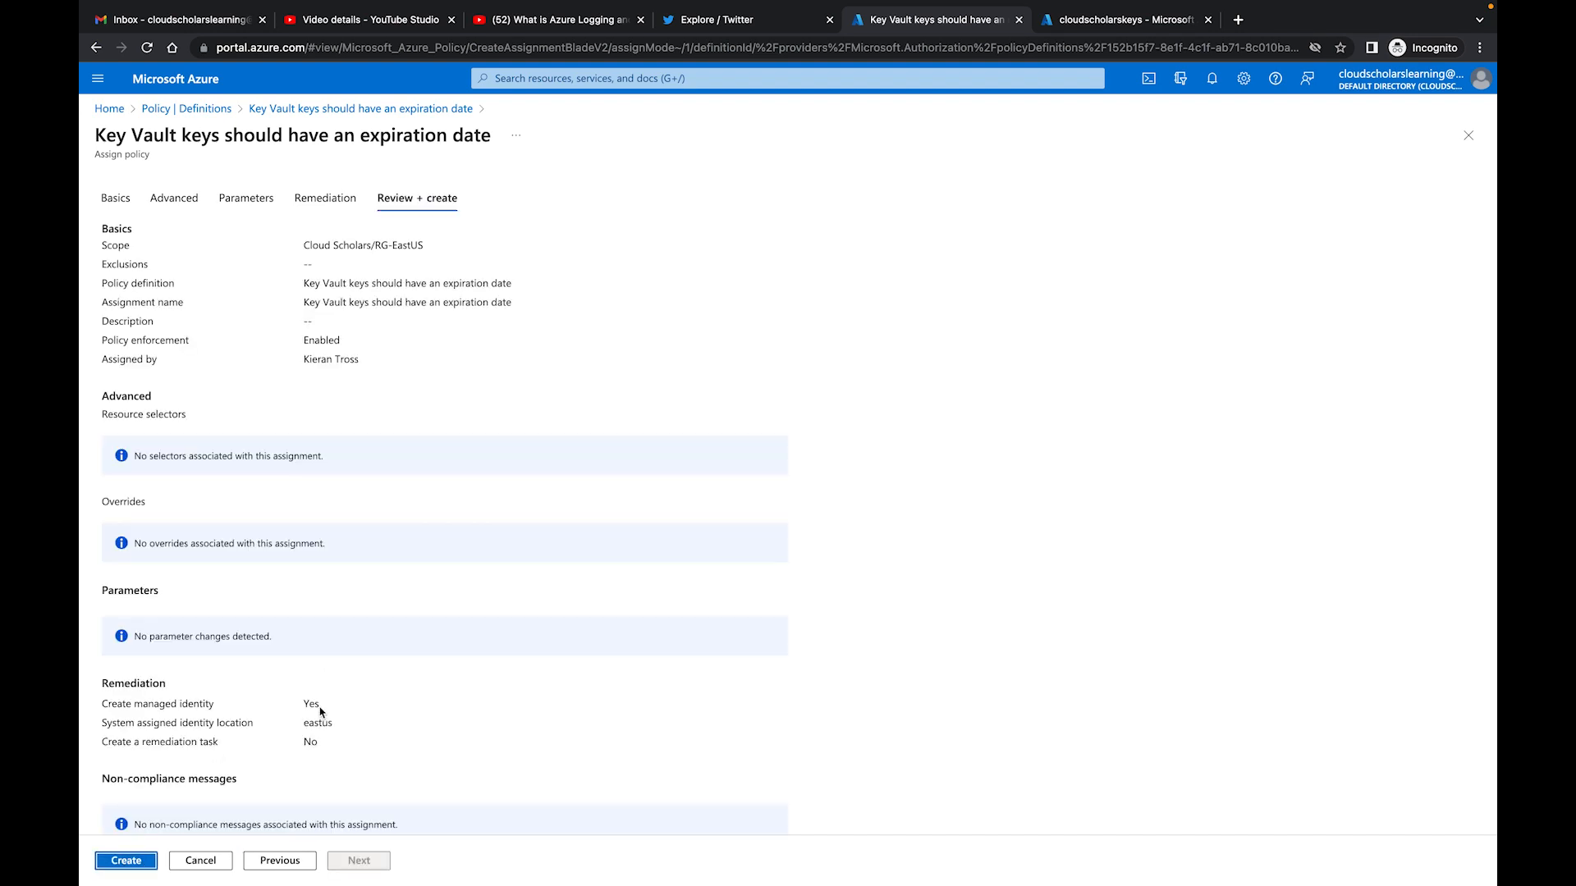
pyautogui.click(131, 860)
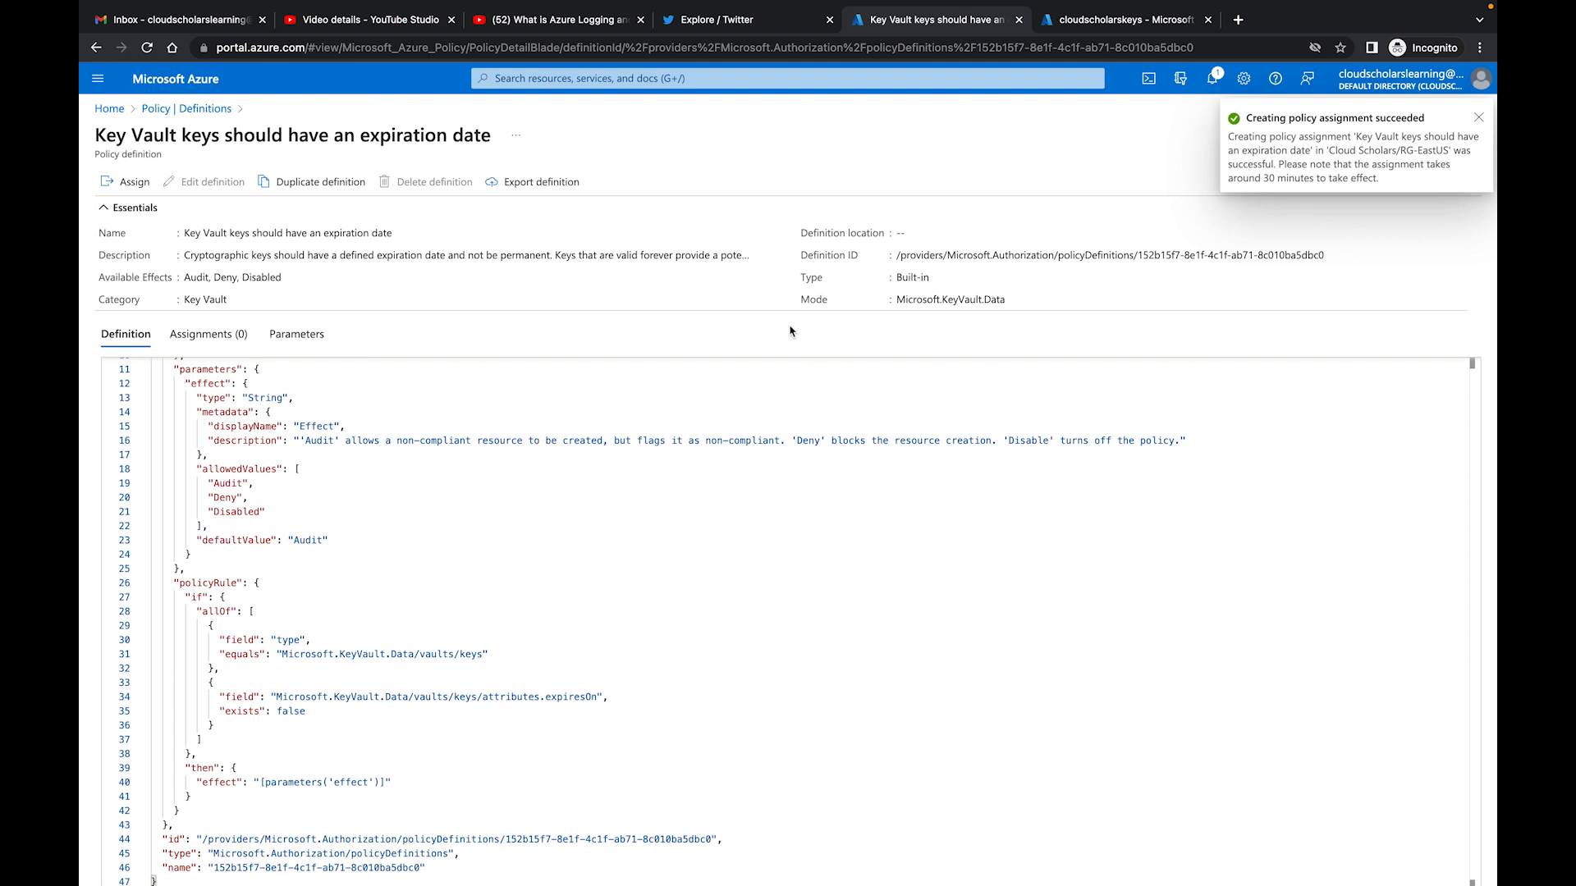
# Refresh the policy assignments list, check the key expiration assignment's compliance, and open the cloudscholarskeys resource from its compliance results
pyautogui.click(205, 109)
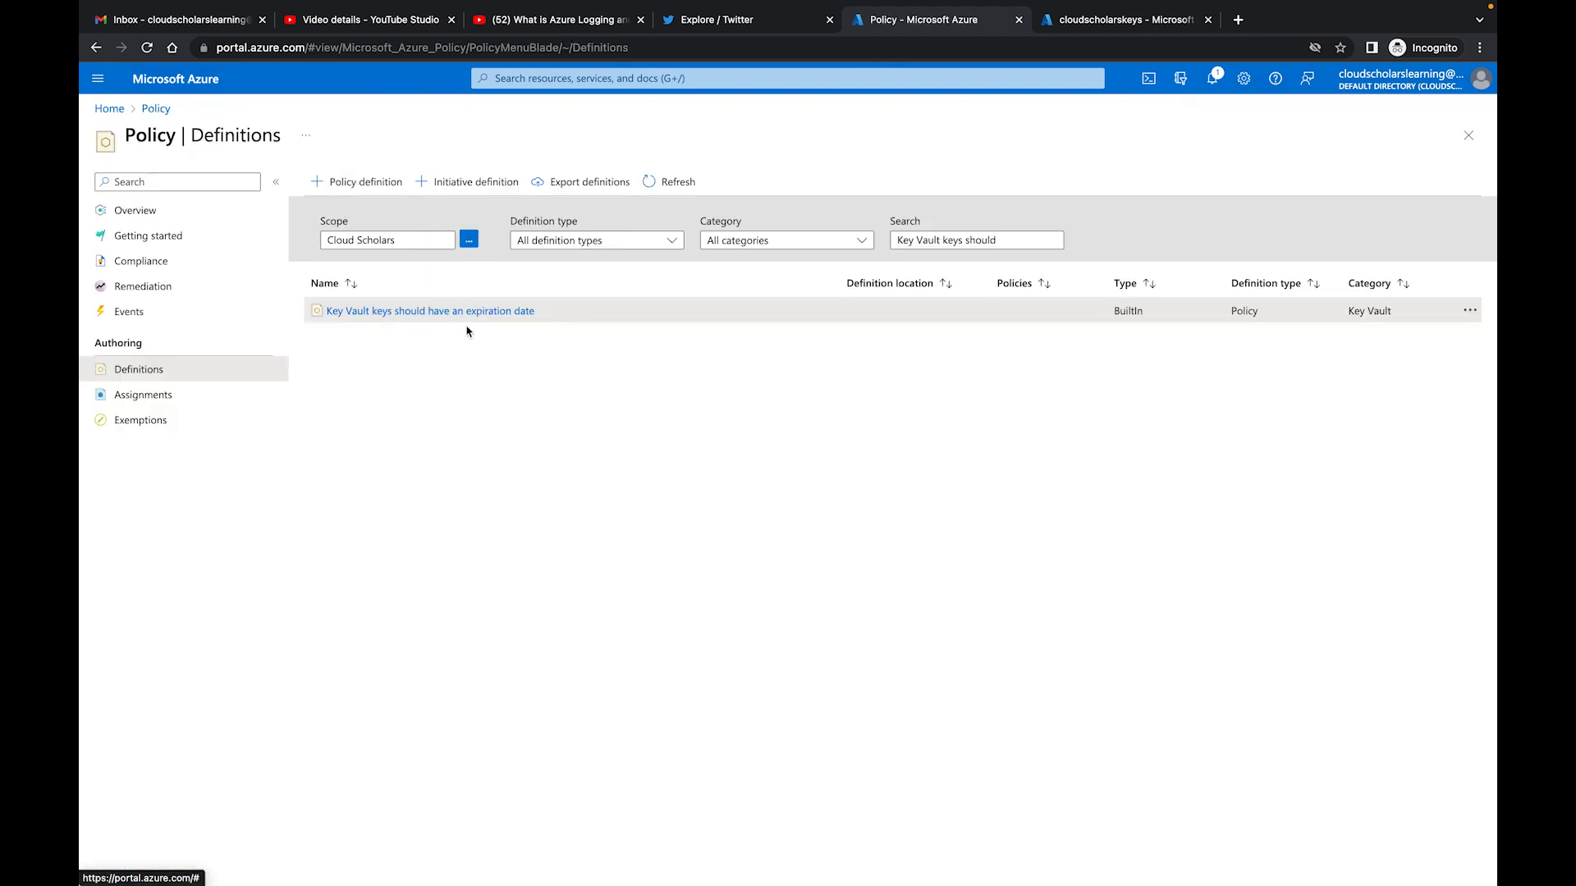
pyautogui.click(131, 393)
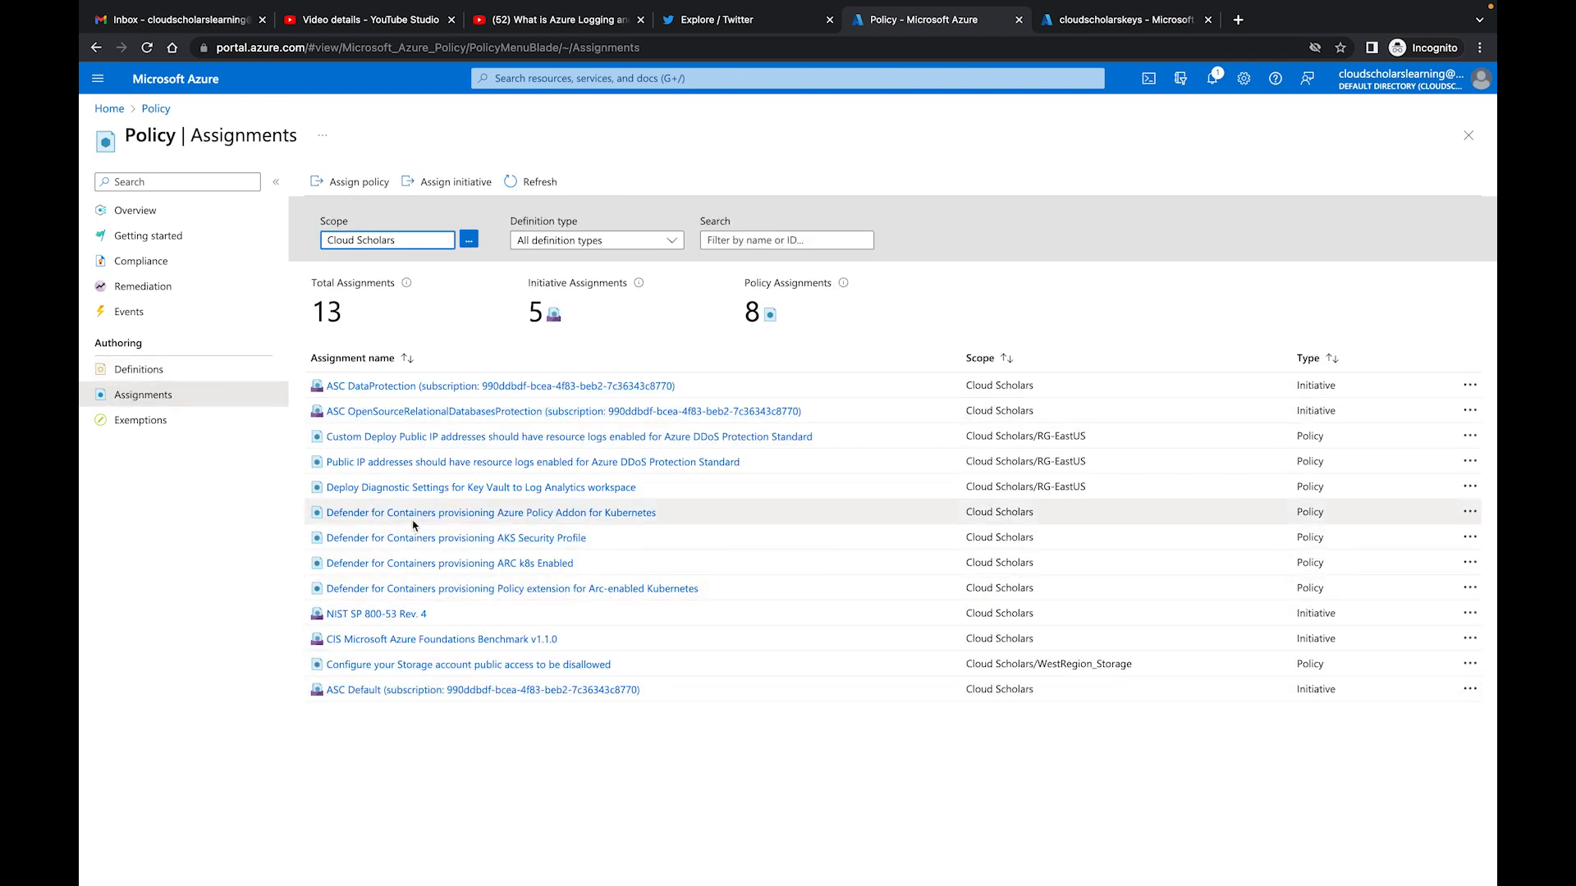
pyautogui.click(540, 182)
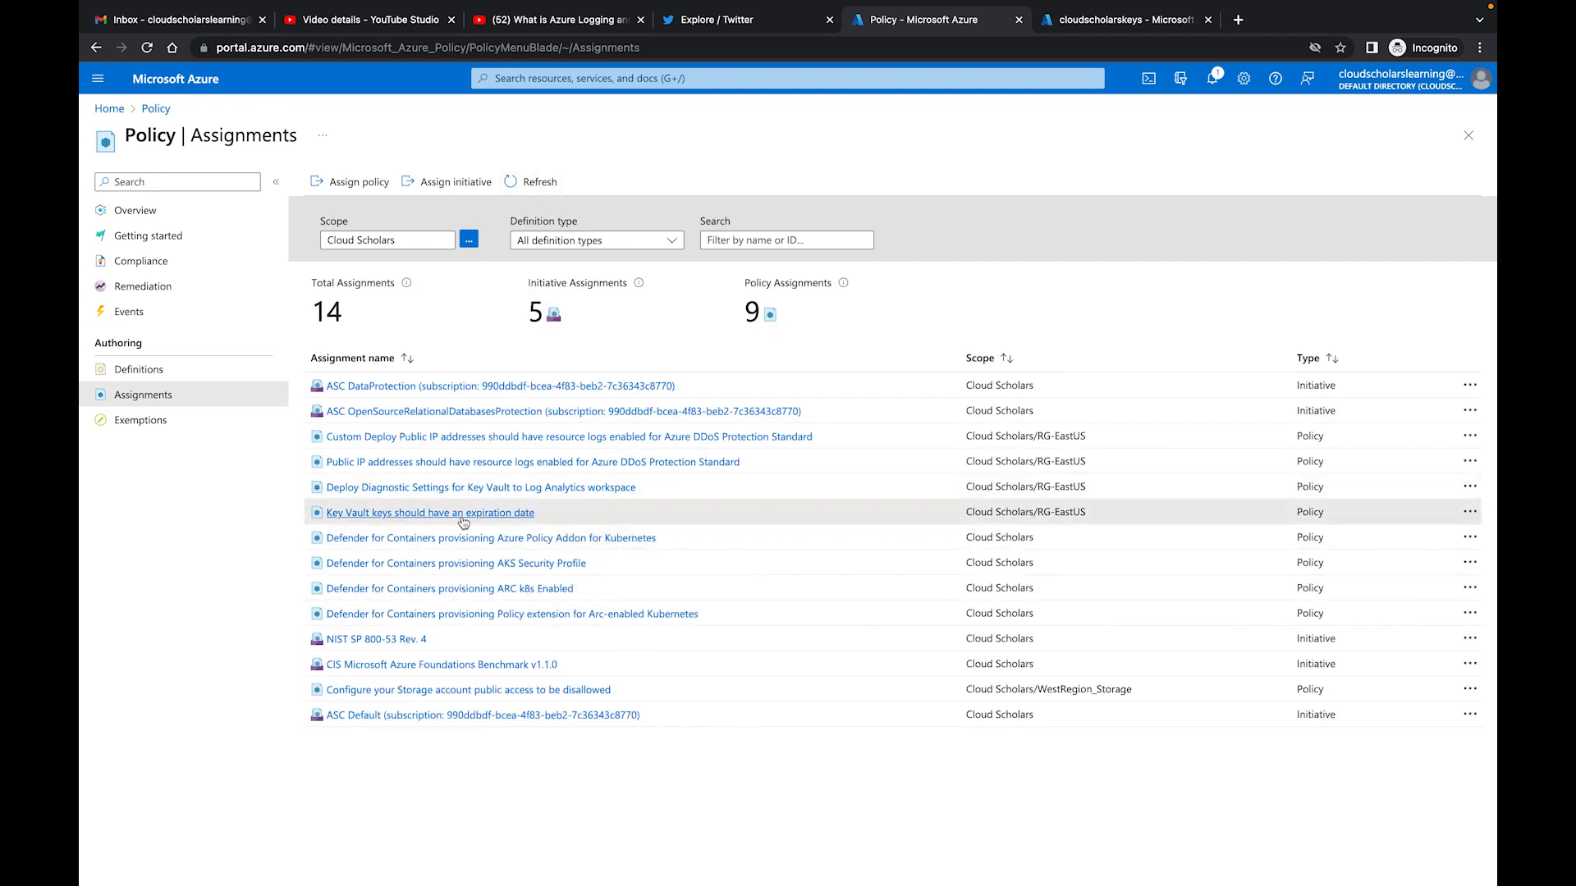
pyautogui.click(464, 517)
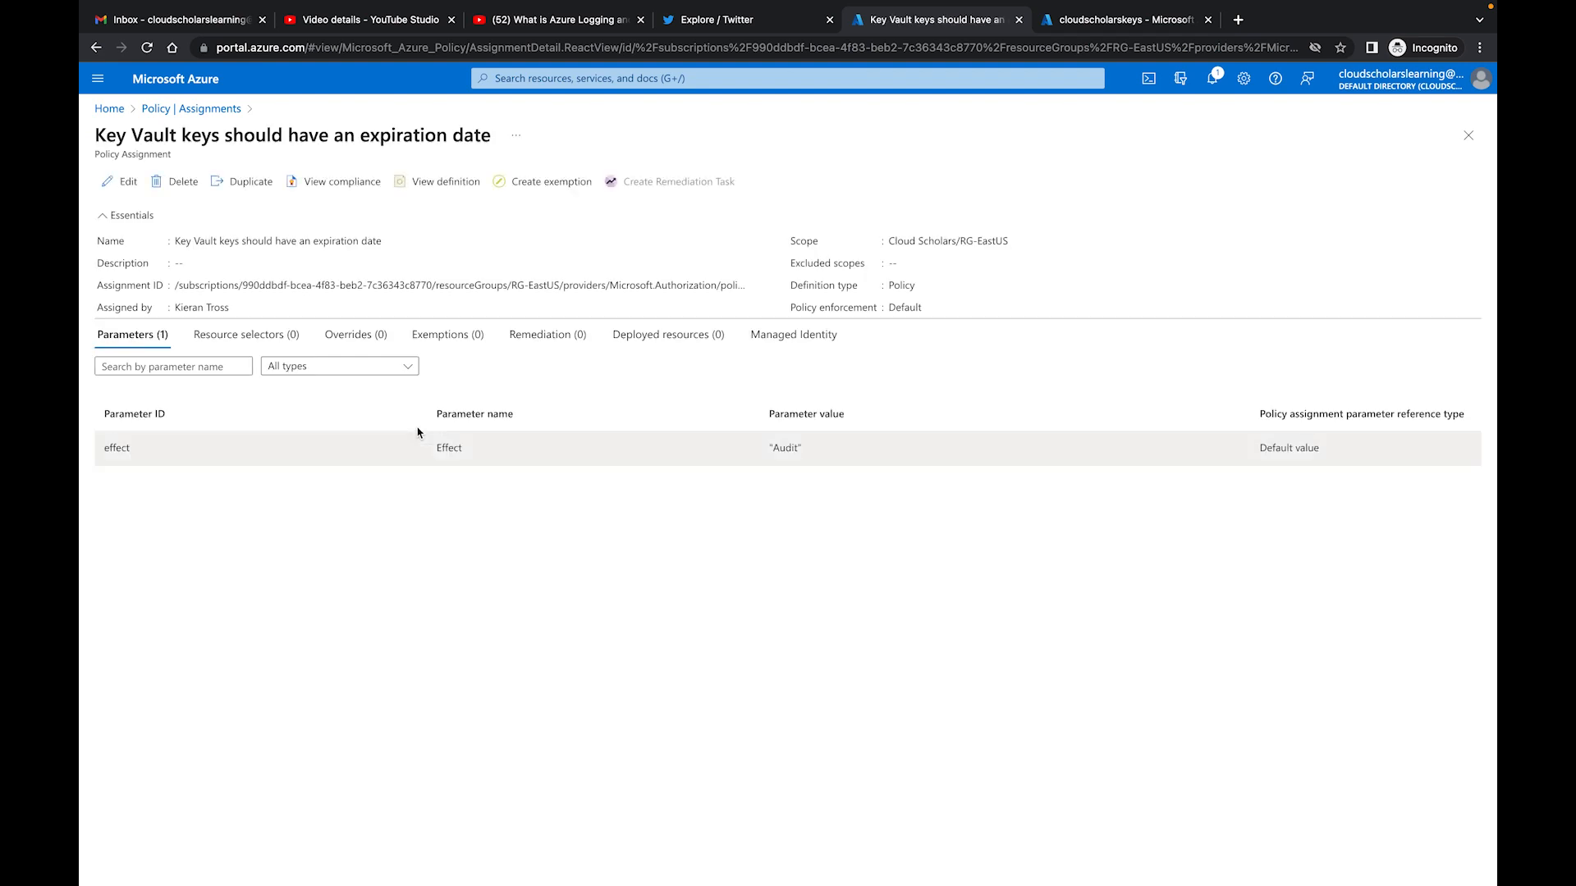
pyautogui.click(359, 186)
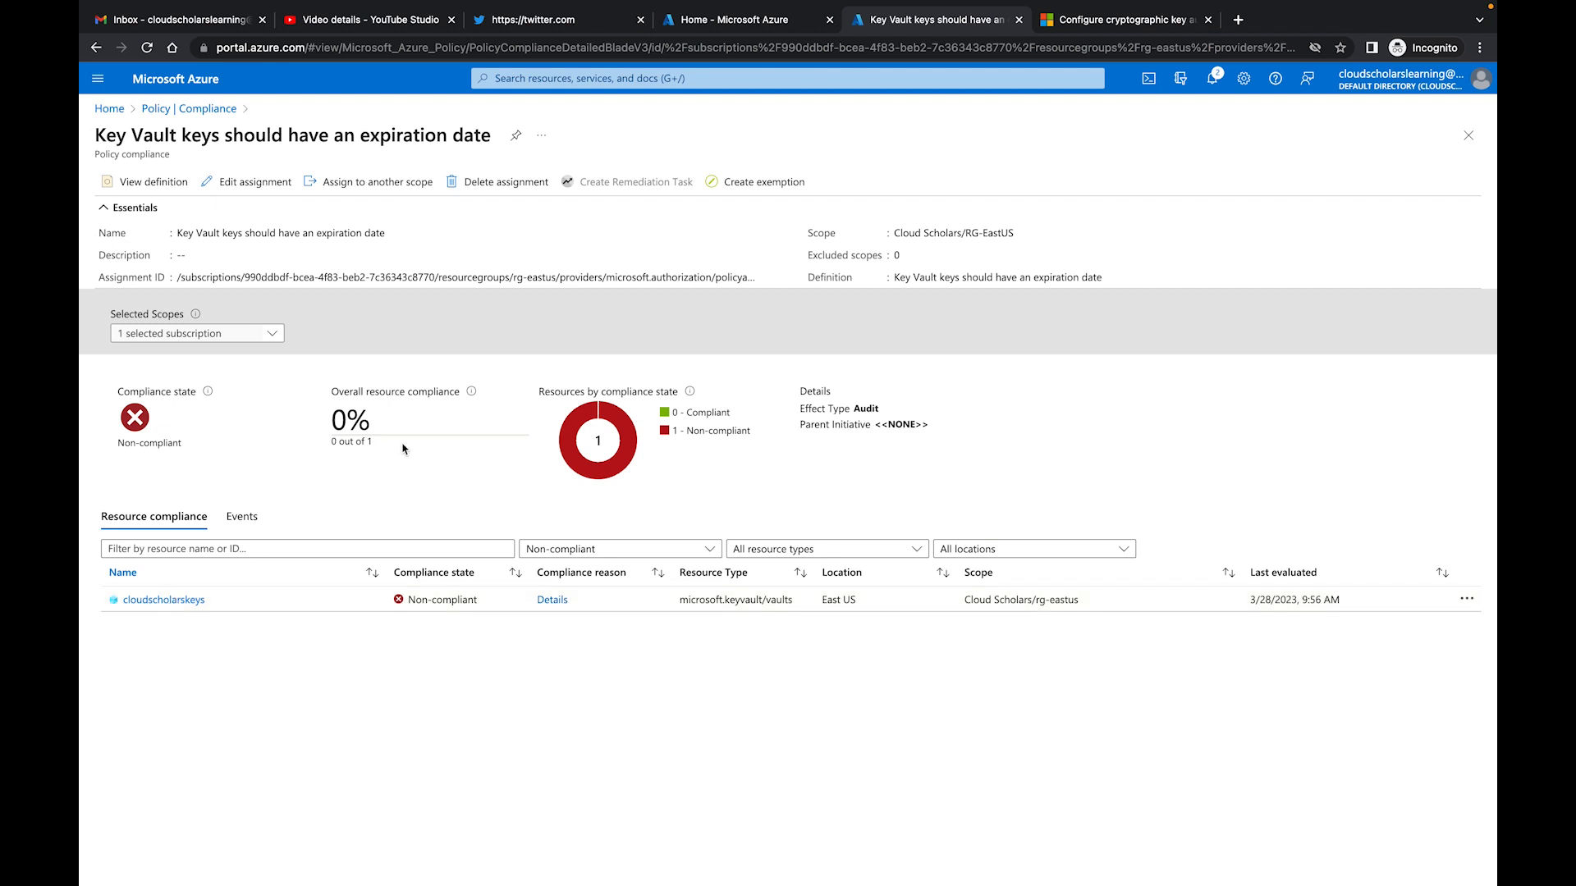
pyautogui.click(158, 601)
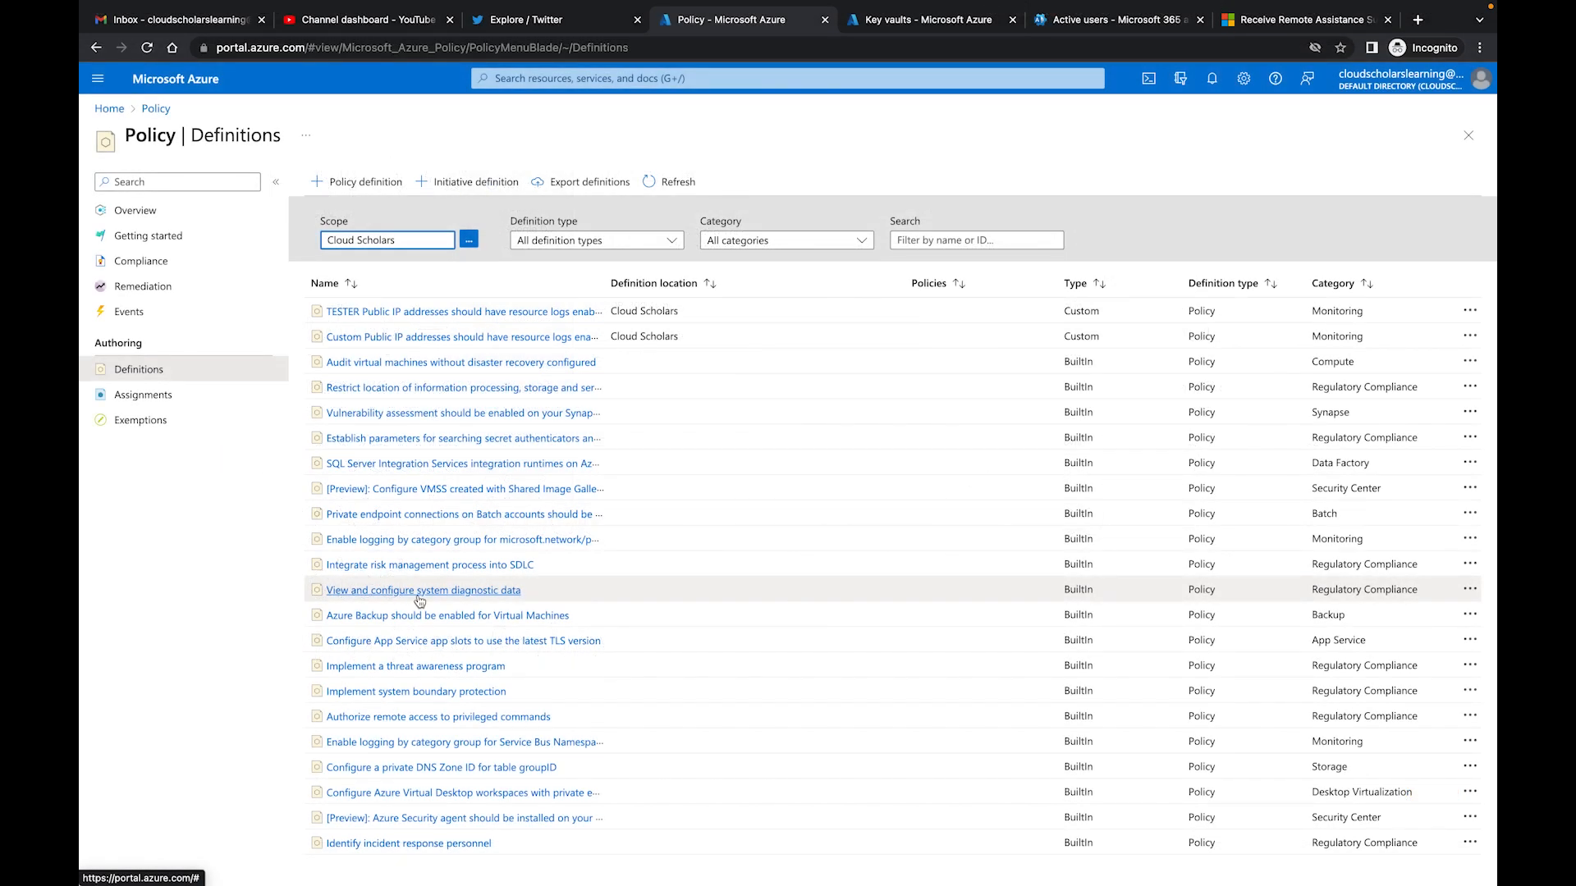
# Search the policy definitions for "key vaults should have" and open Key vaults should have purge protection enabled
pyautogui.press('Tab')
pyautogui.press('Tab')
pyautogui.press('Tab')
pyautogui.hotkey('shift', 'Tab')
pyautogui.hotkey('shift', 'Tab')
pyautogui.hotkey('shift', 'Tab')
pyautogui.write('key')
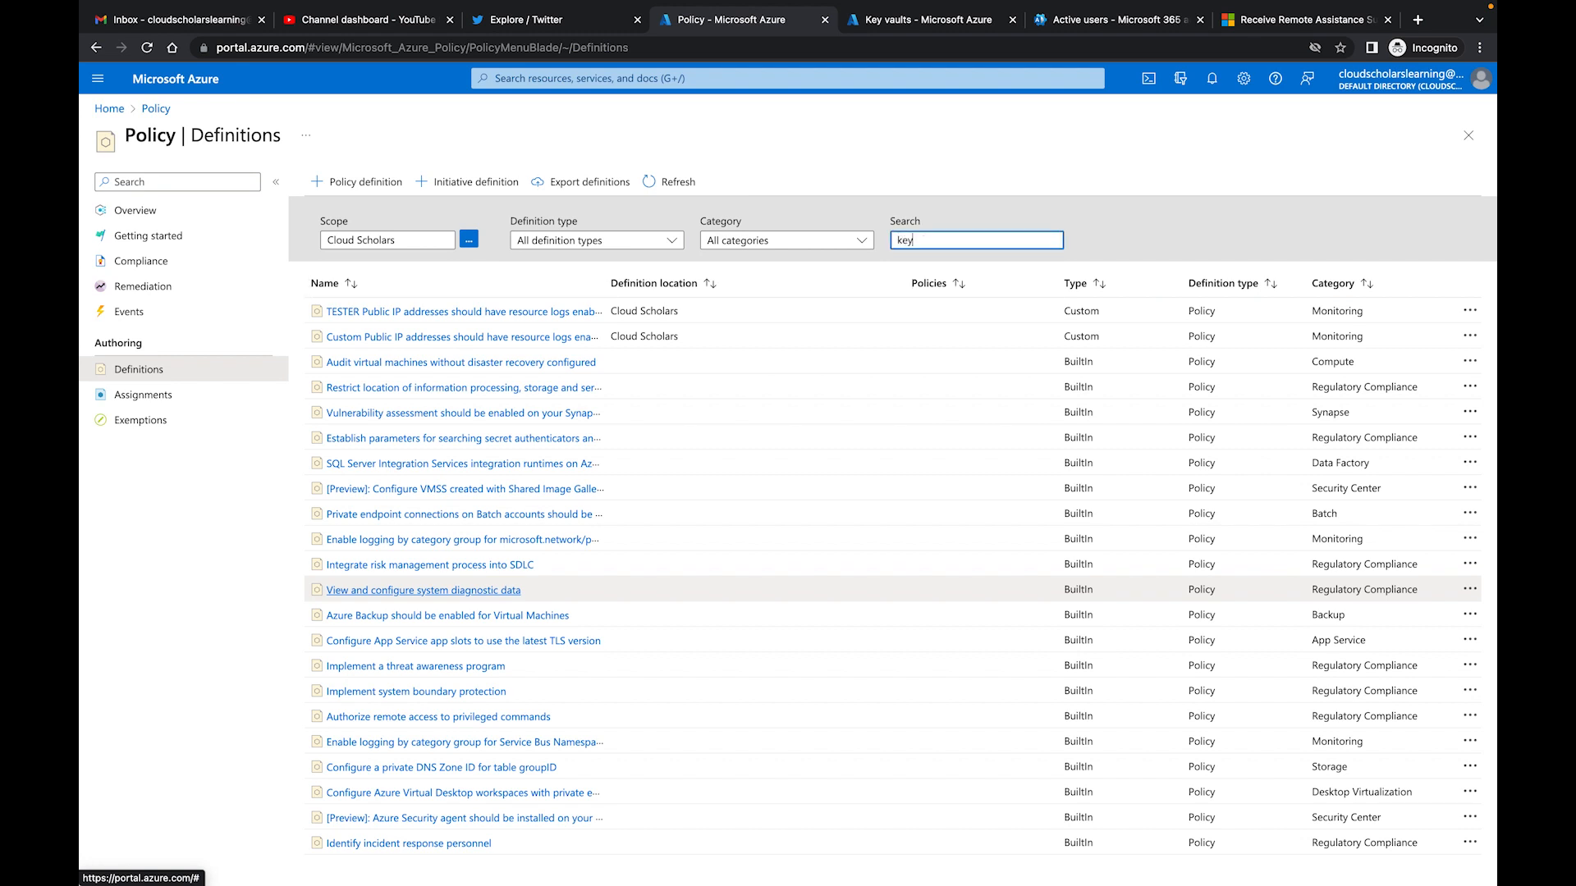
pyautogui.write(' vaults')
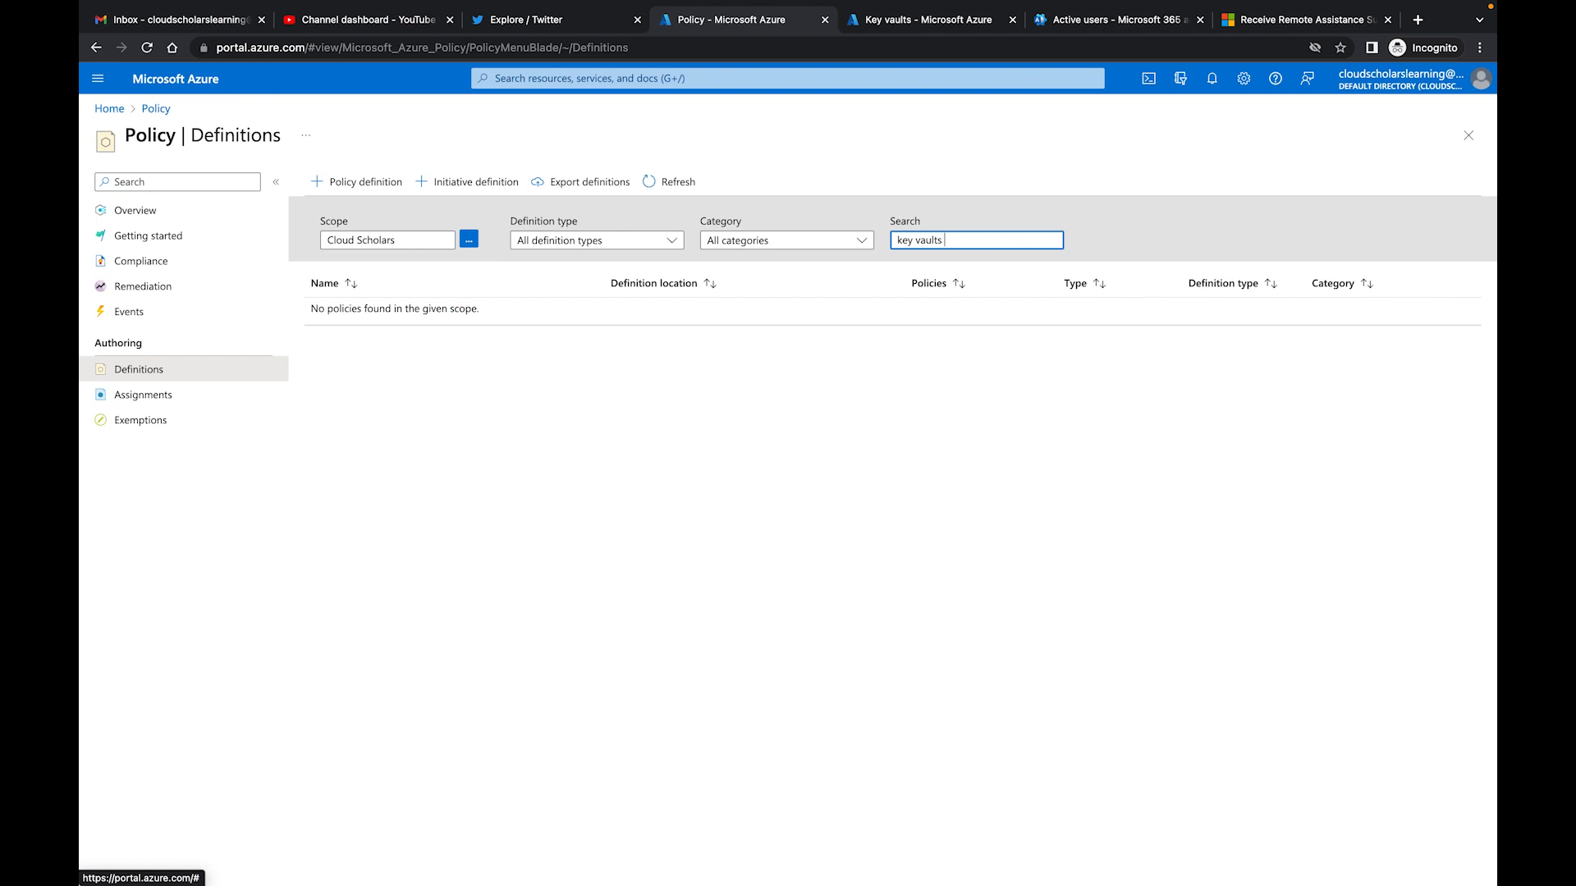
pyautogui.write(' should have')
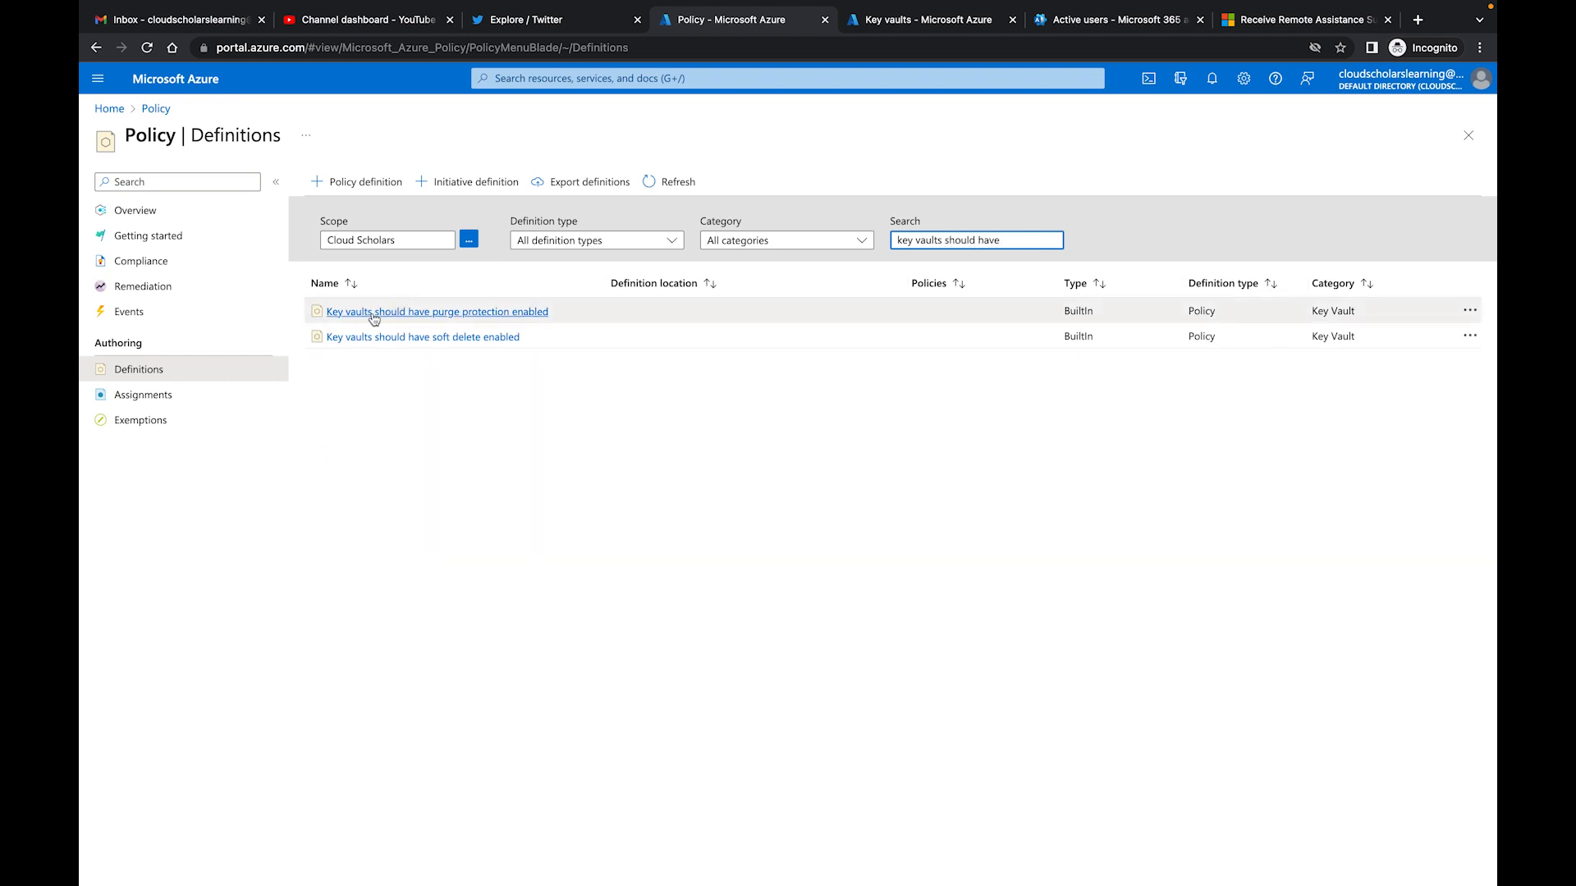
pyautogui.click(500, 320)
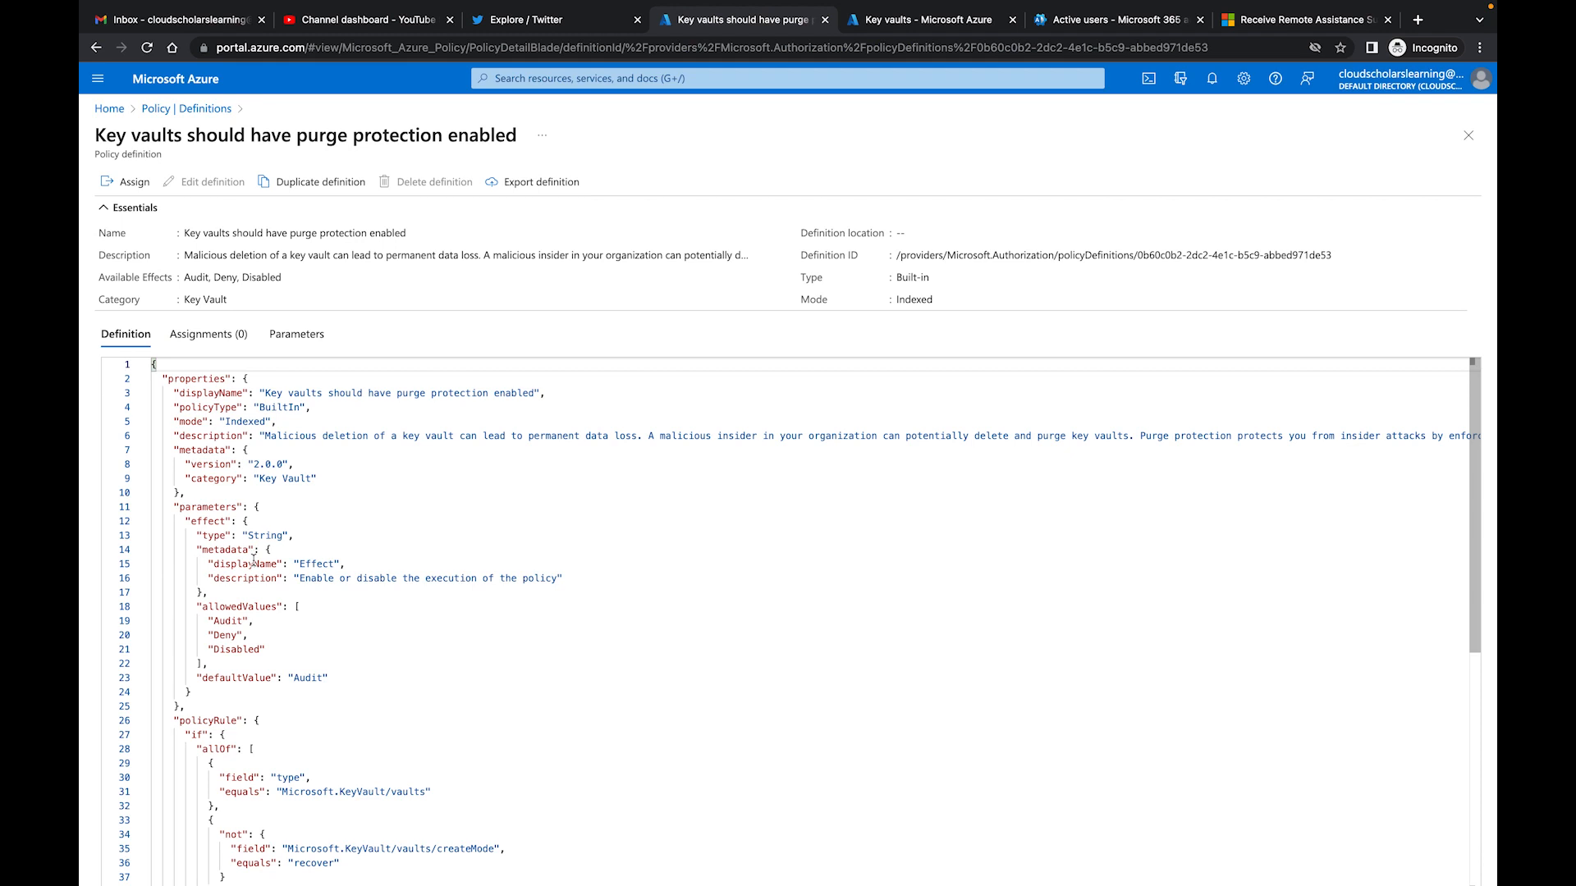
# Review the purge protection policy's description and JSON definition, including its allowed effects, default value and policy rule
pyautogui.scroll(3, 207, 248)
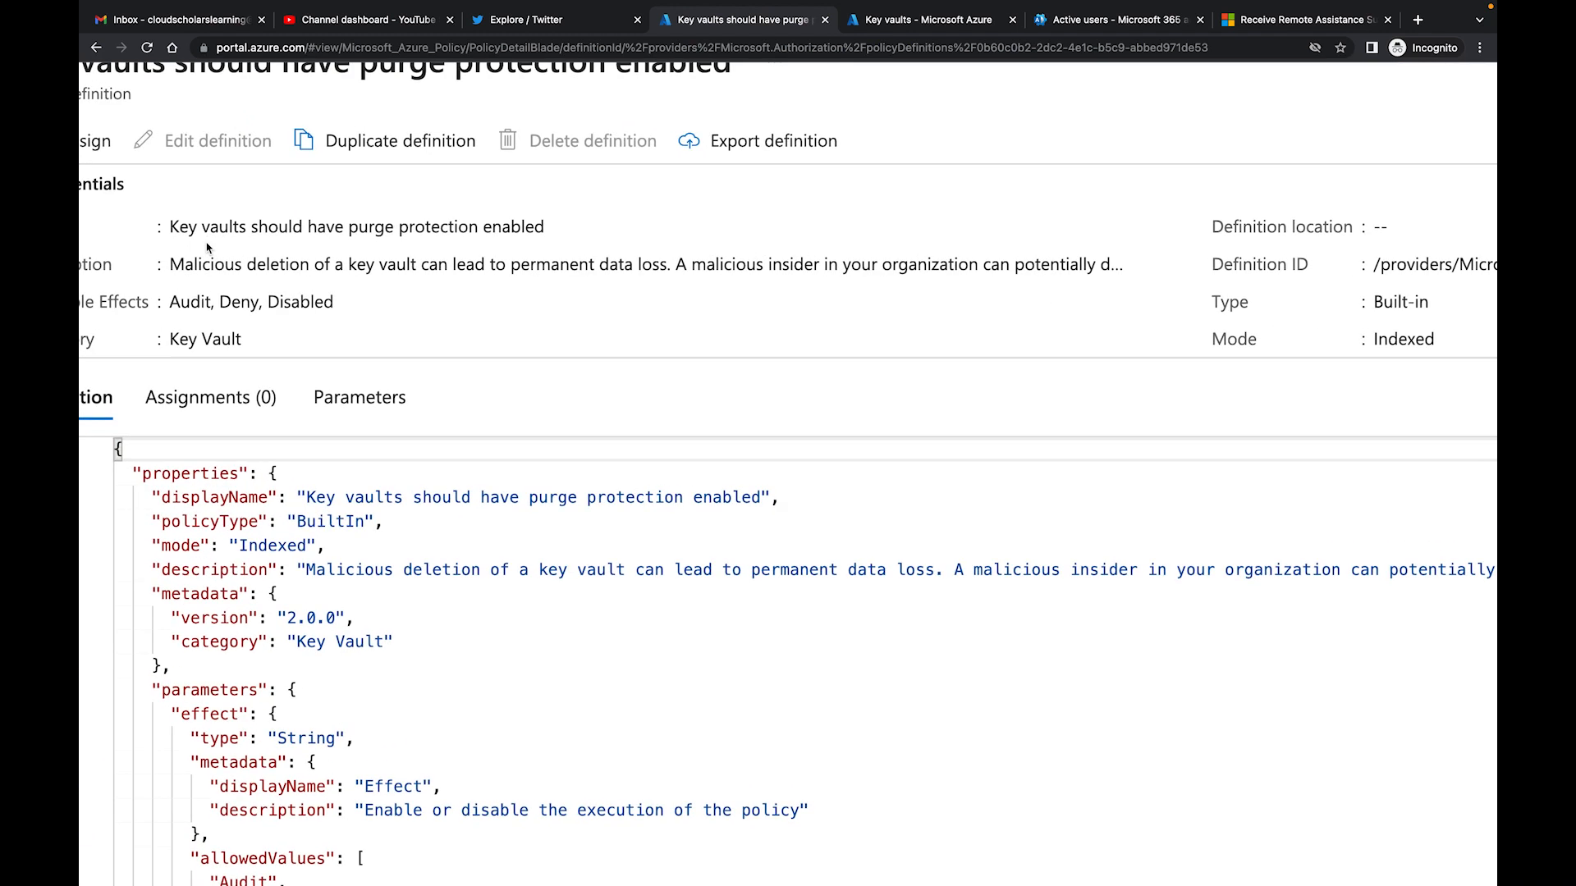
pyautogui.hscroll(-2, 505, 250)
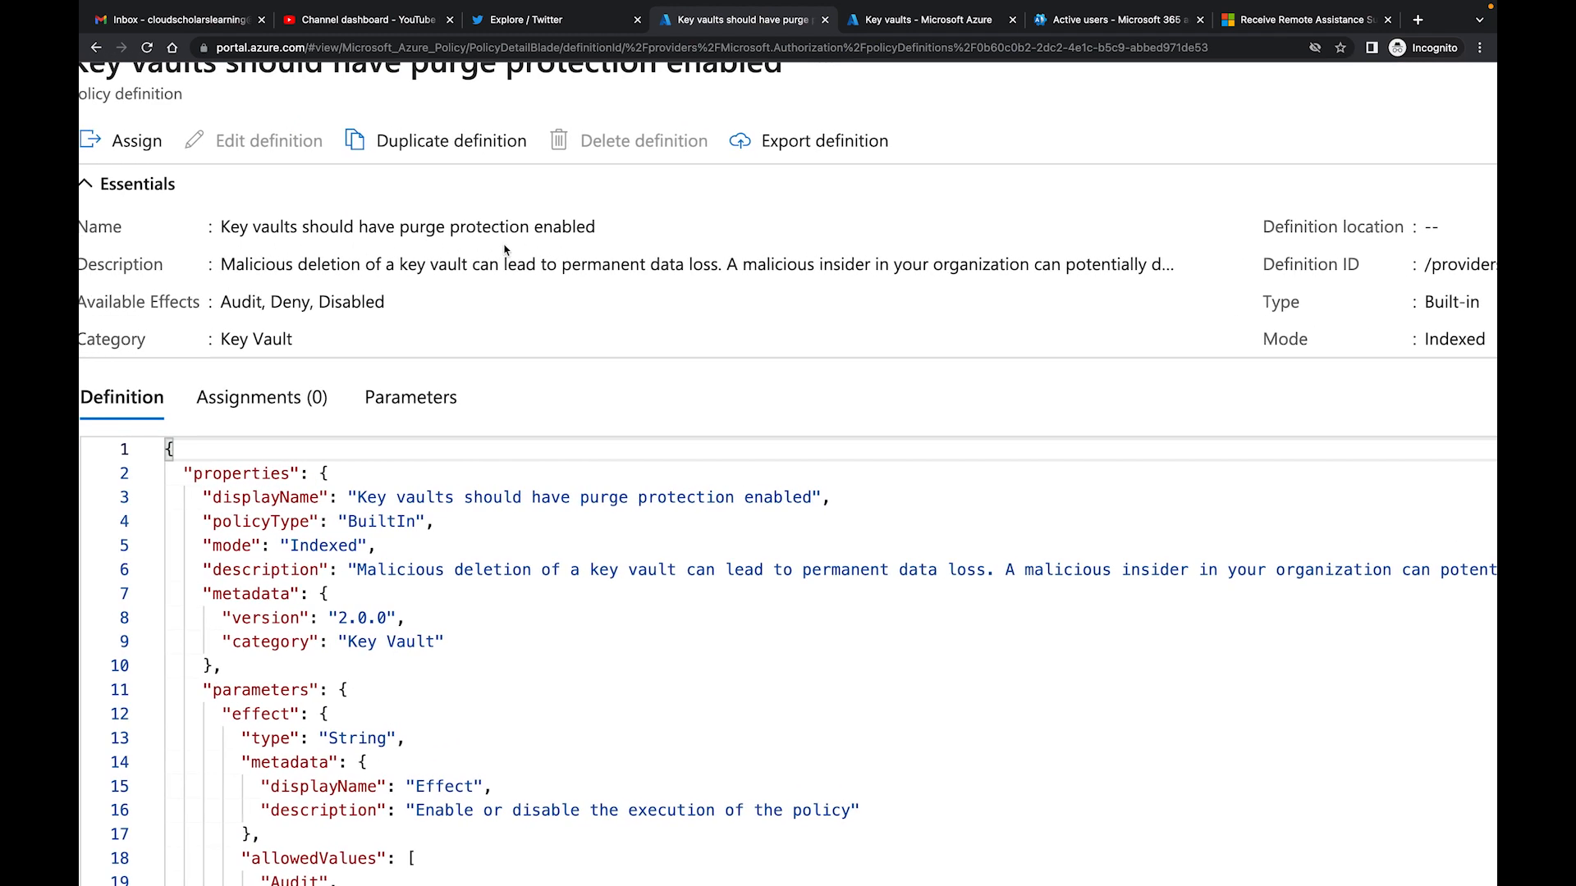
pyautogui.hscroll(-1, 505, 250)
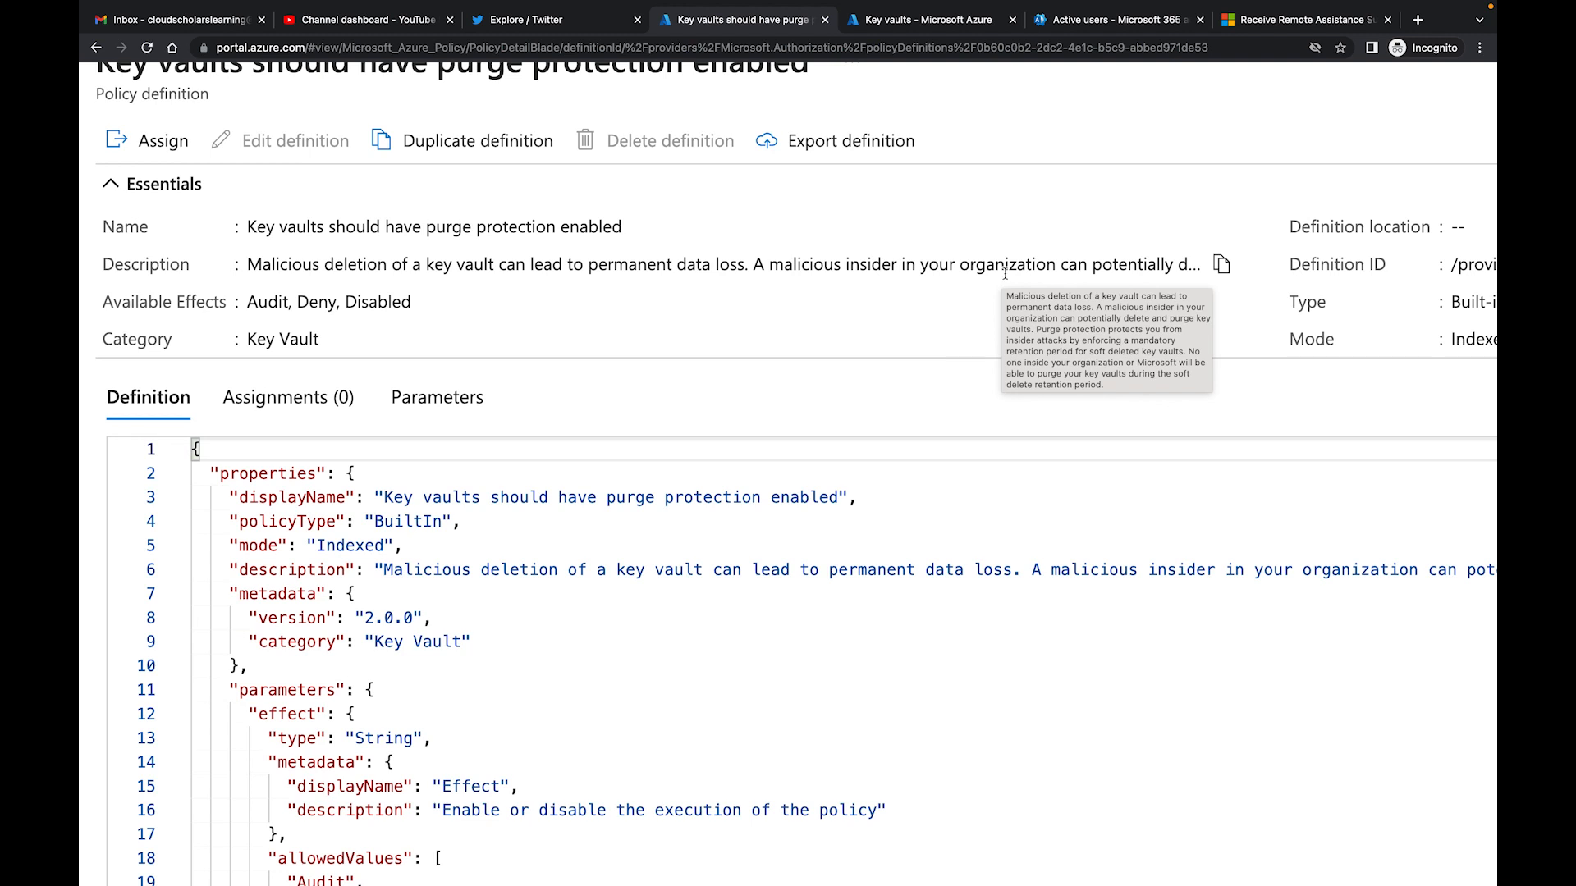
pyautogui.scroll(-1, 744, 343)
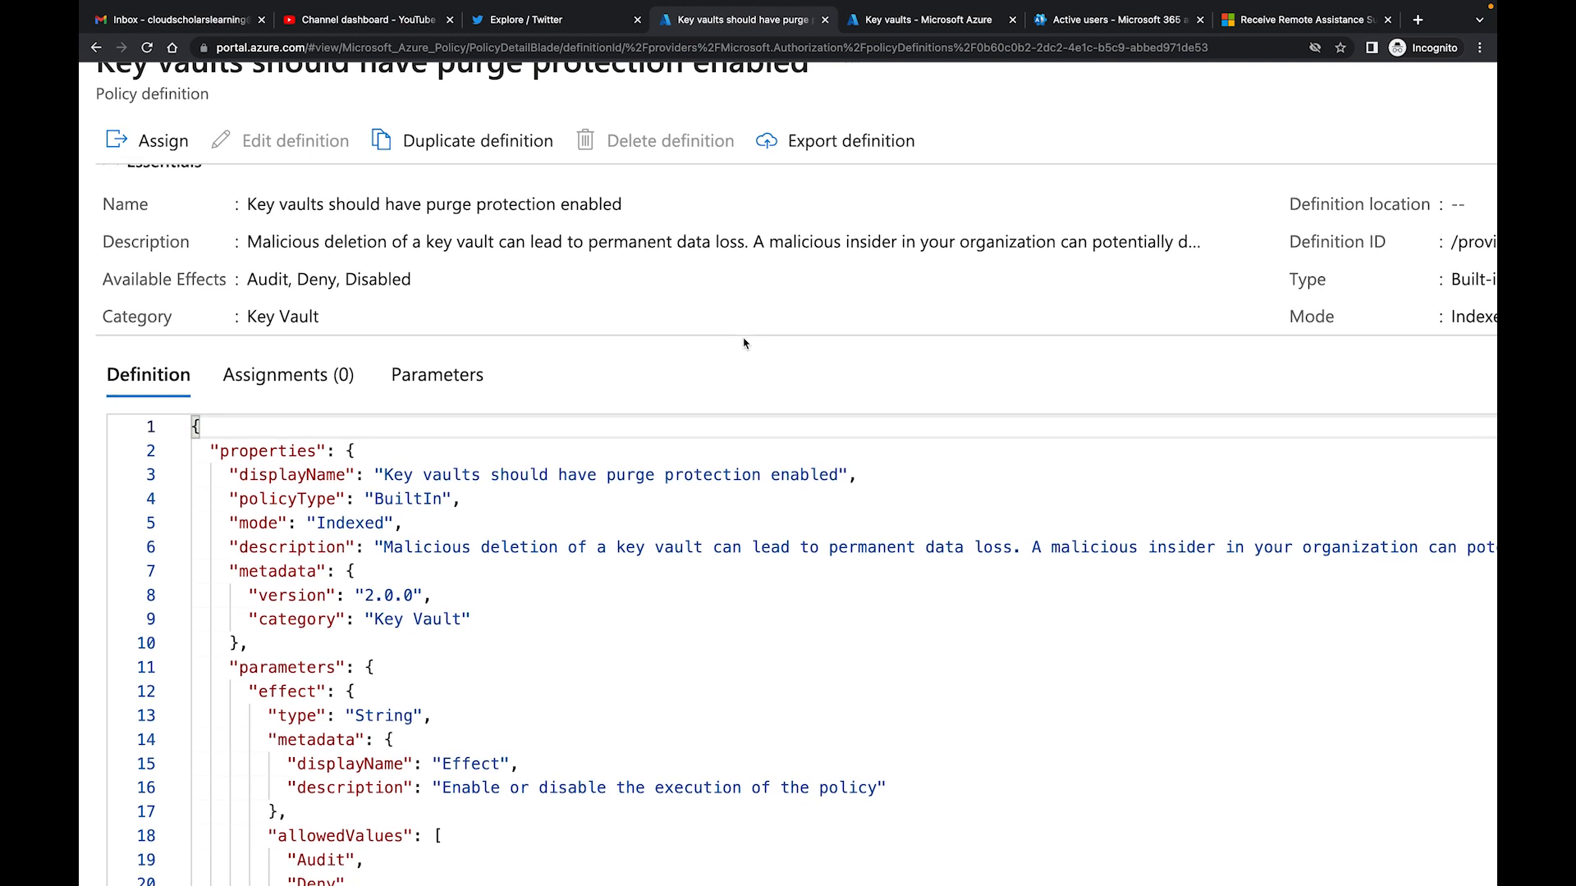
pyautogui.scroll(-5, 744, 344)
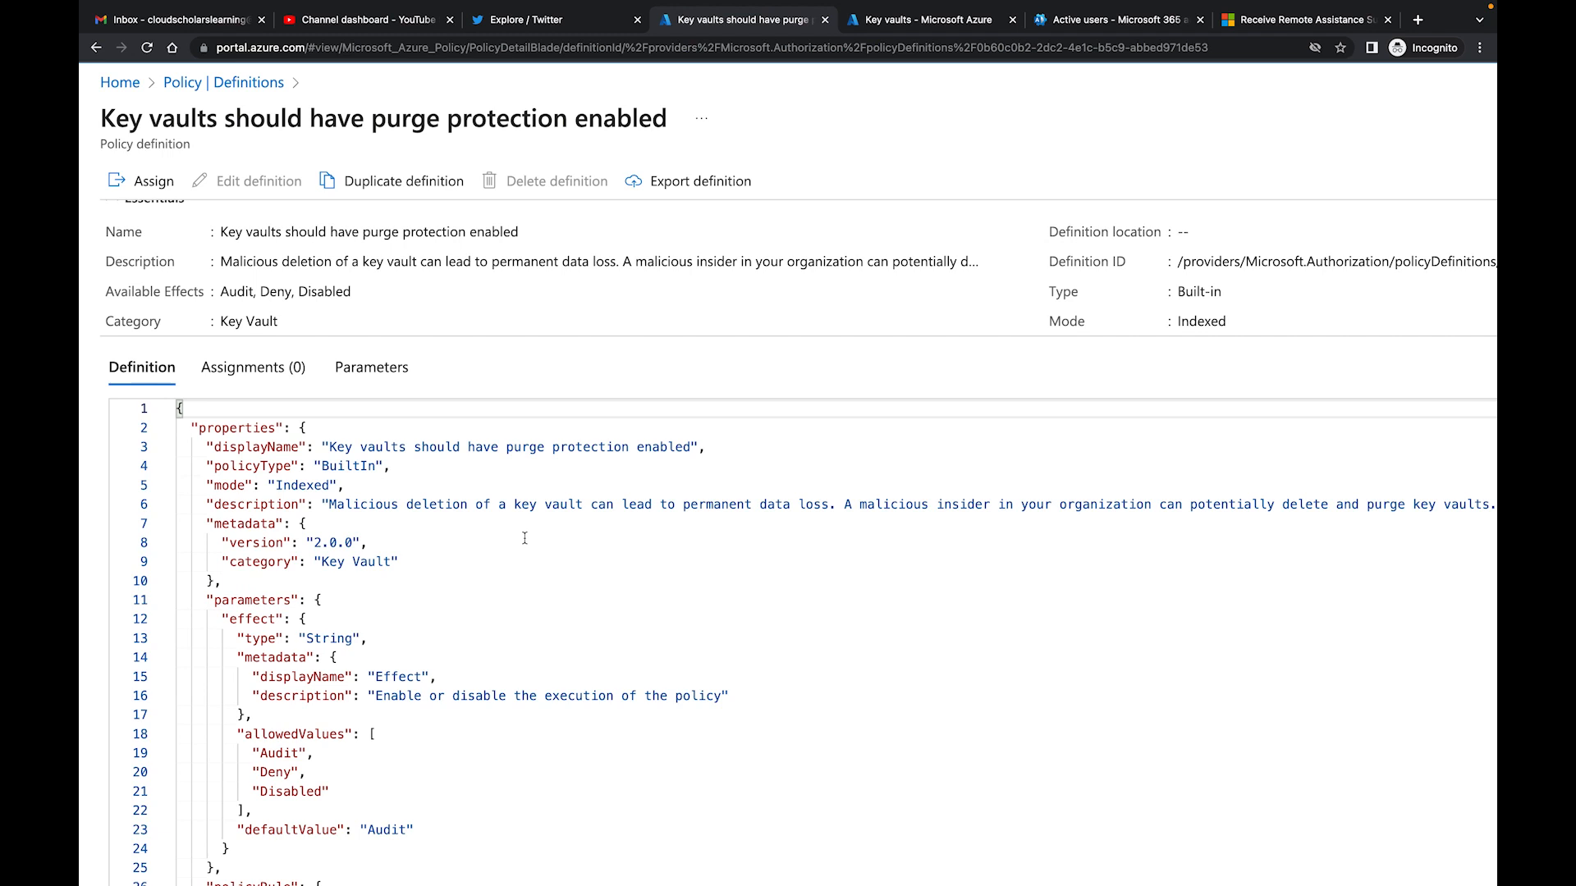
pyautogui.scroll(-3, 524, 539)
pyautogui.scroll(3, 525, 539)
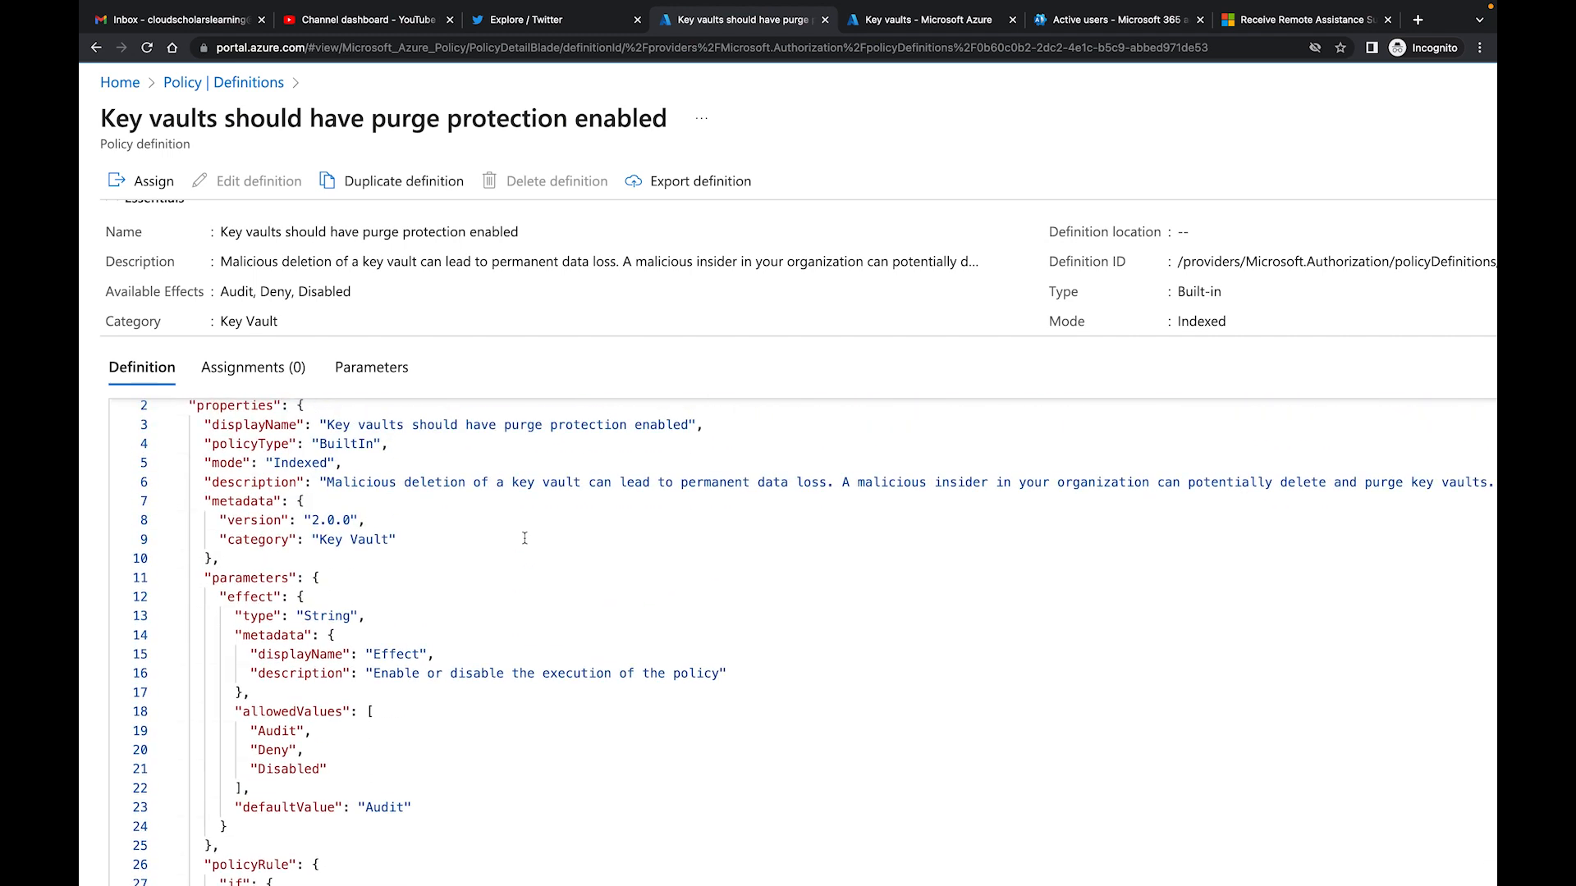
pyautogui.scroll(-2, 524, 538)
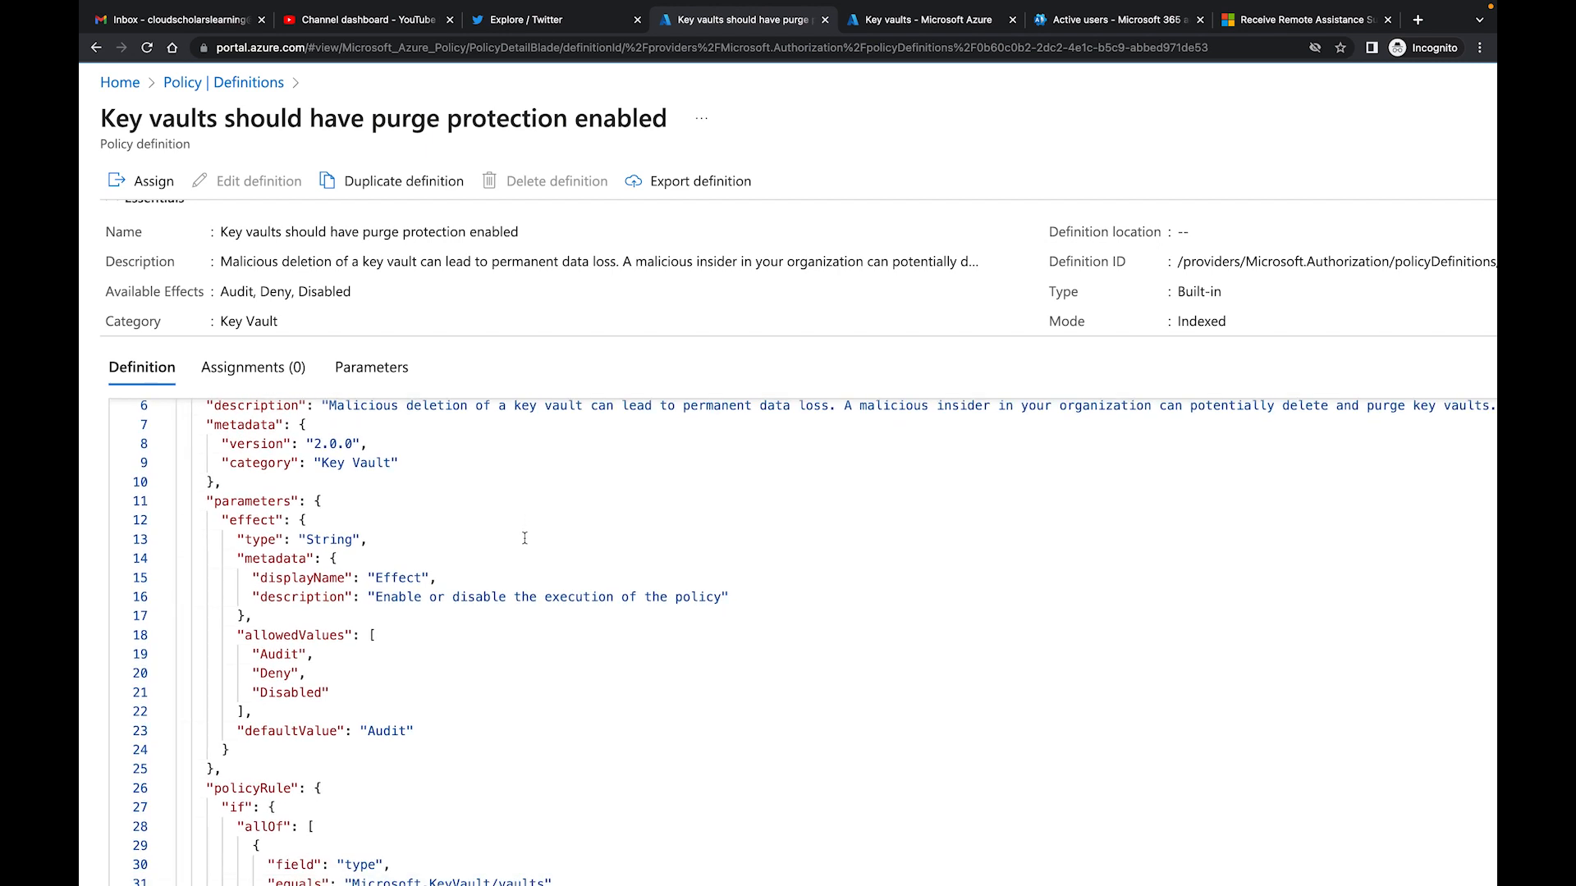
pyautogui.scroll(-4, 525, 538)
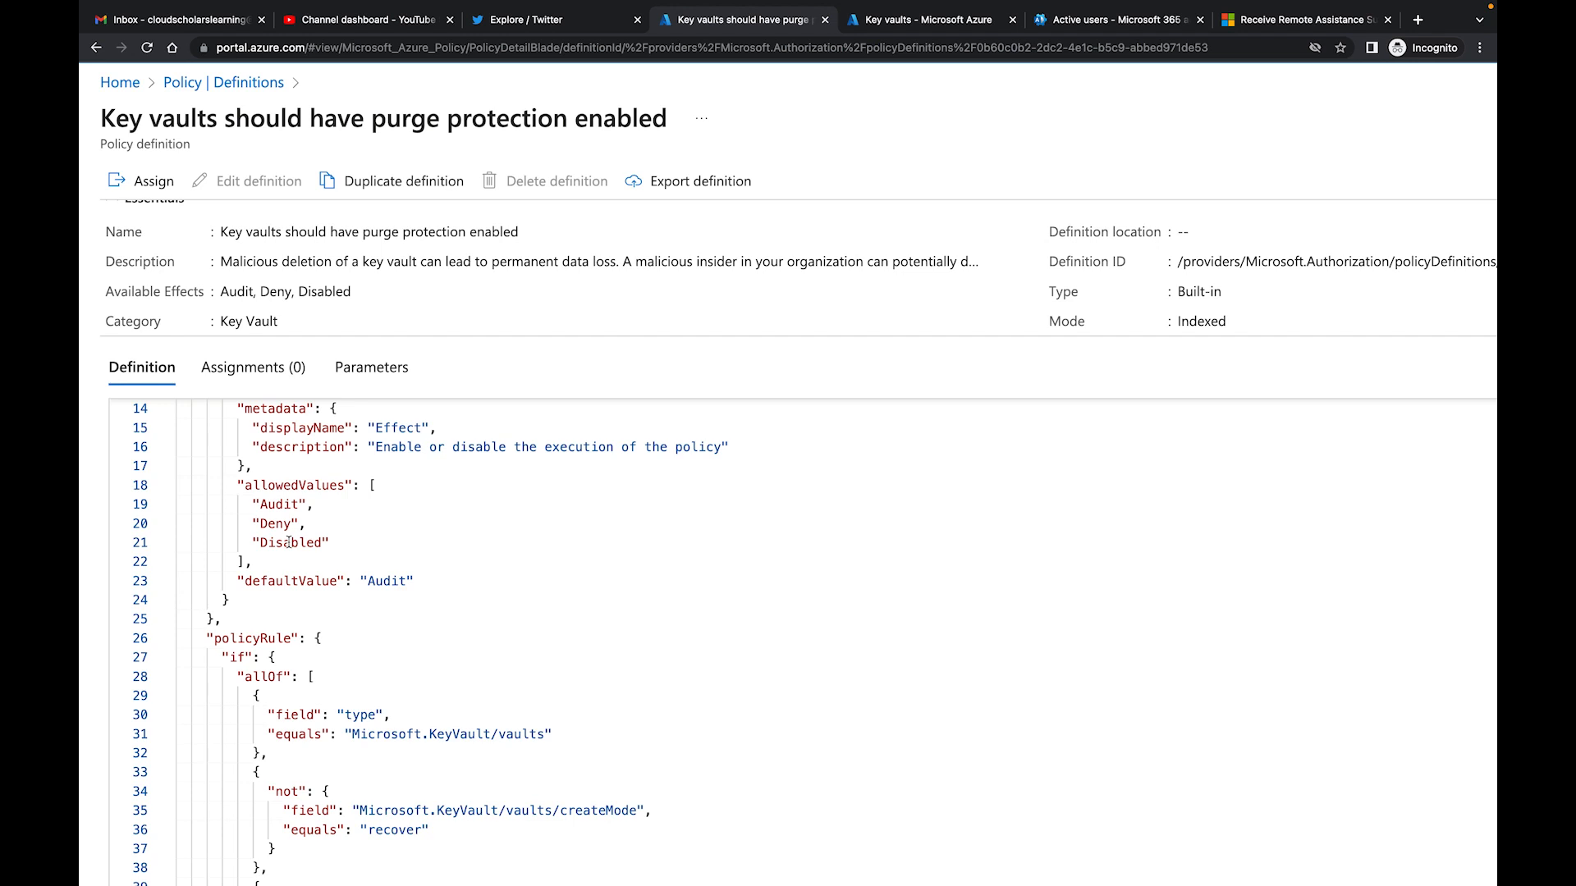
pyautogui.scroll(-2, 281, 534)
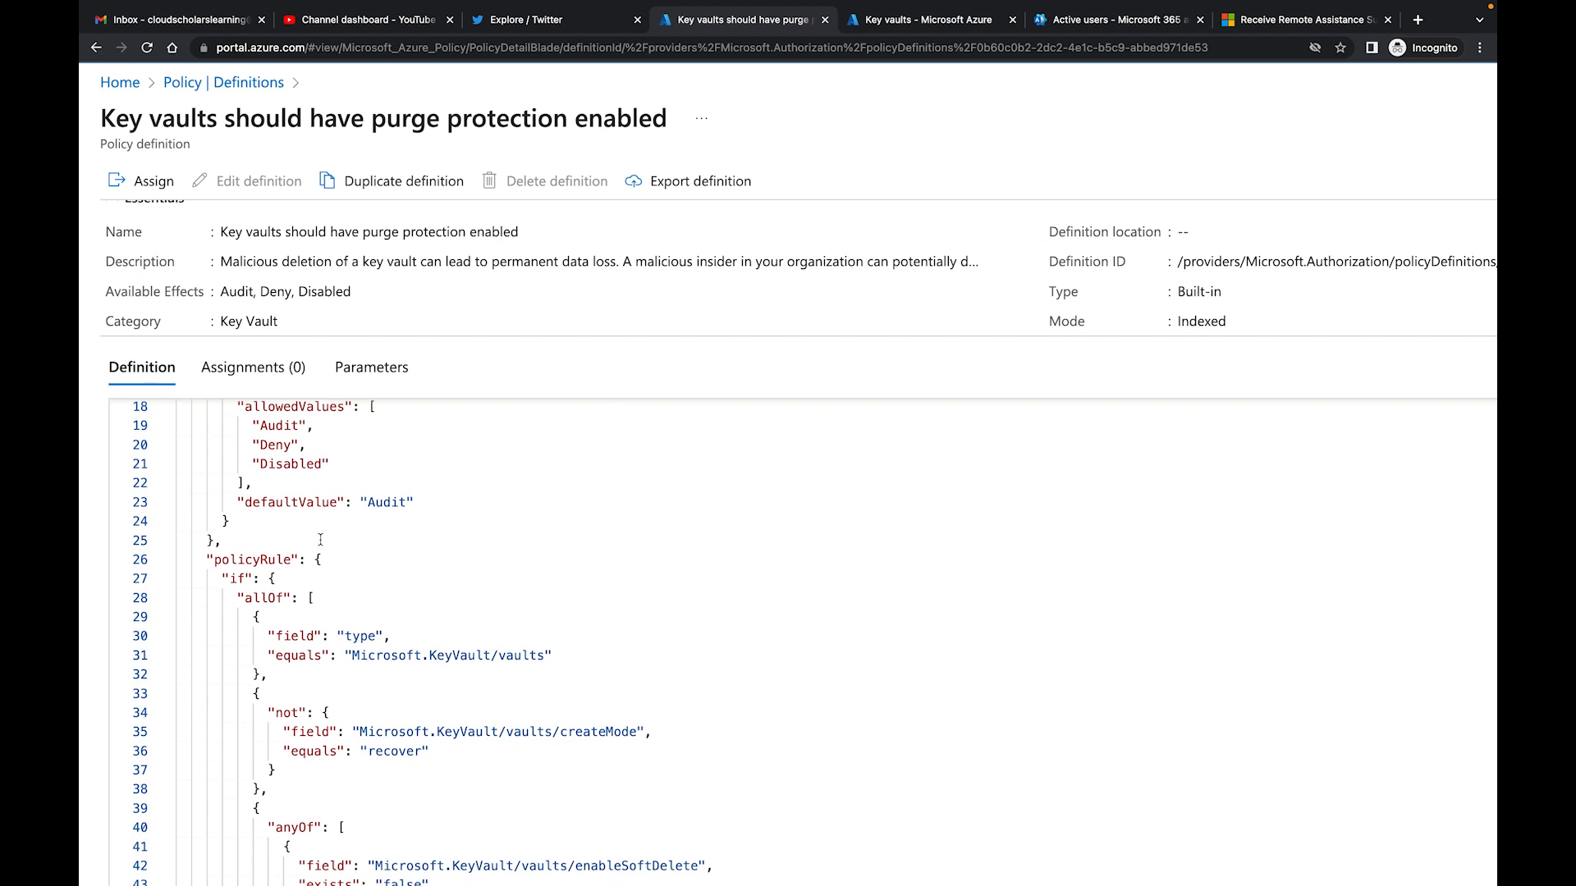
pyautogui.scroll(-7, 391, 511)
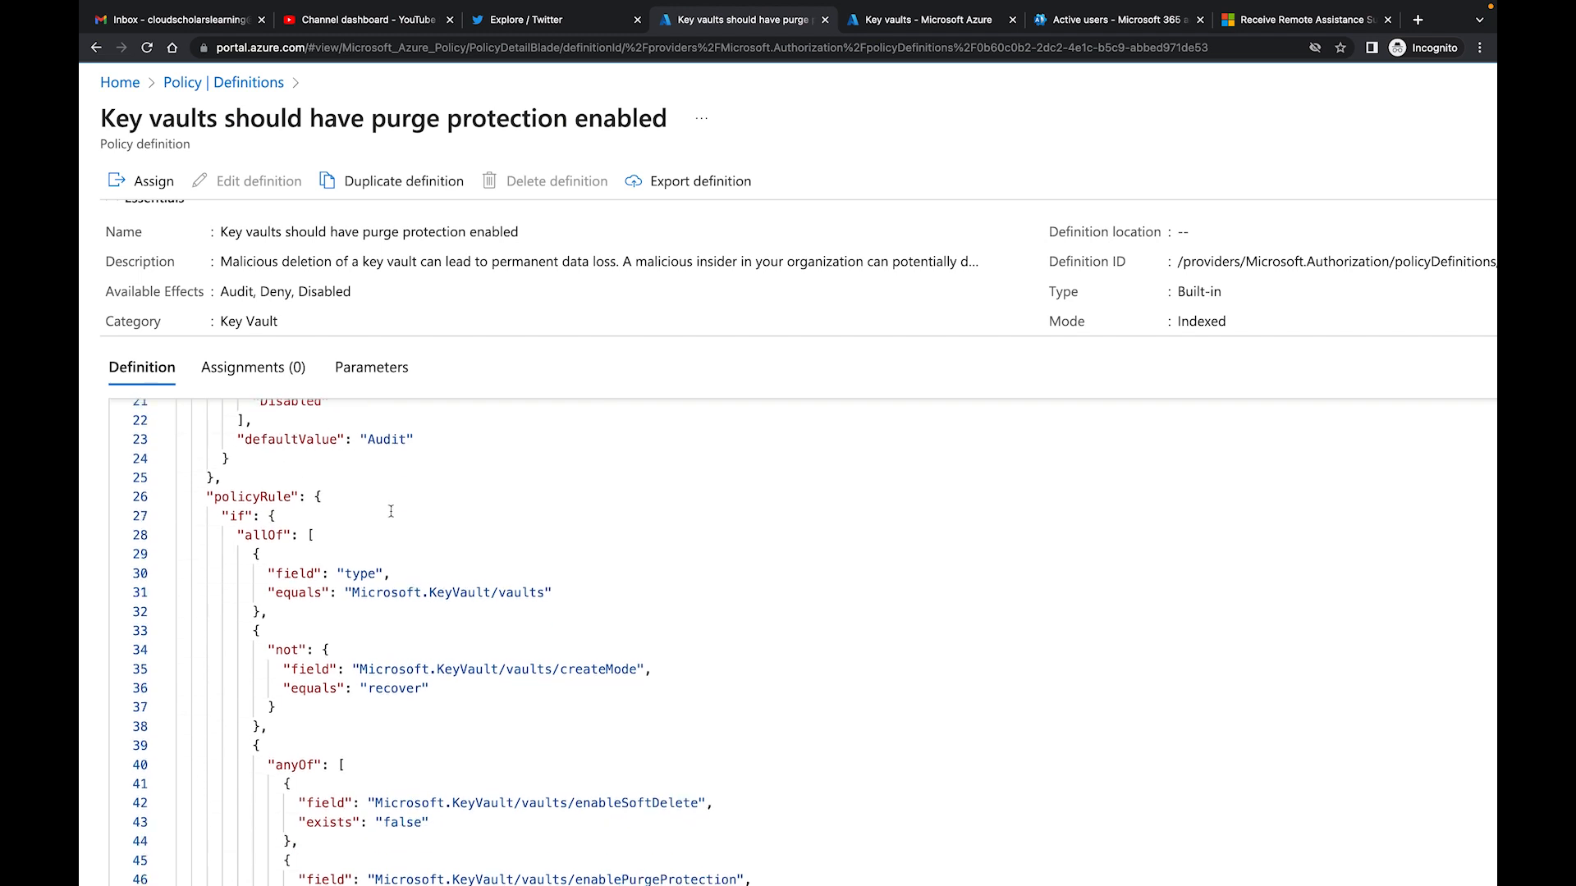
pyautogui.scroll(7, 391, 511)
pyautogui.scroll(9, 390, 511)
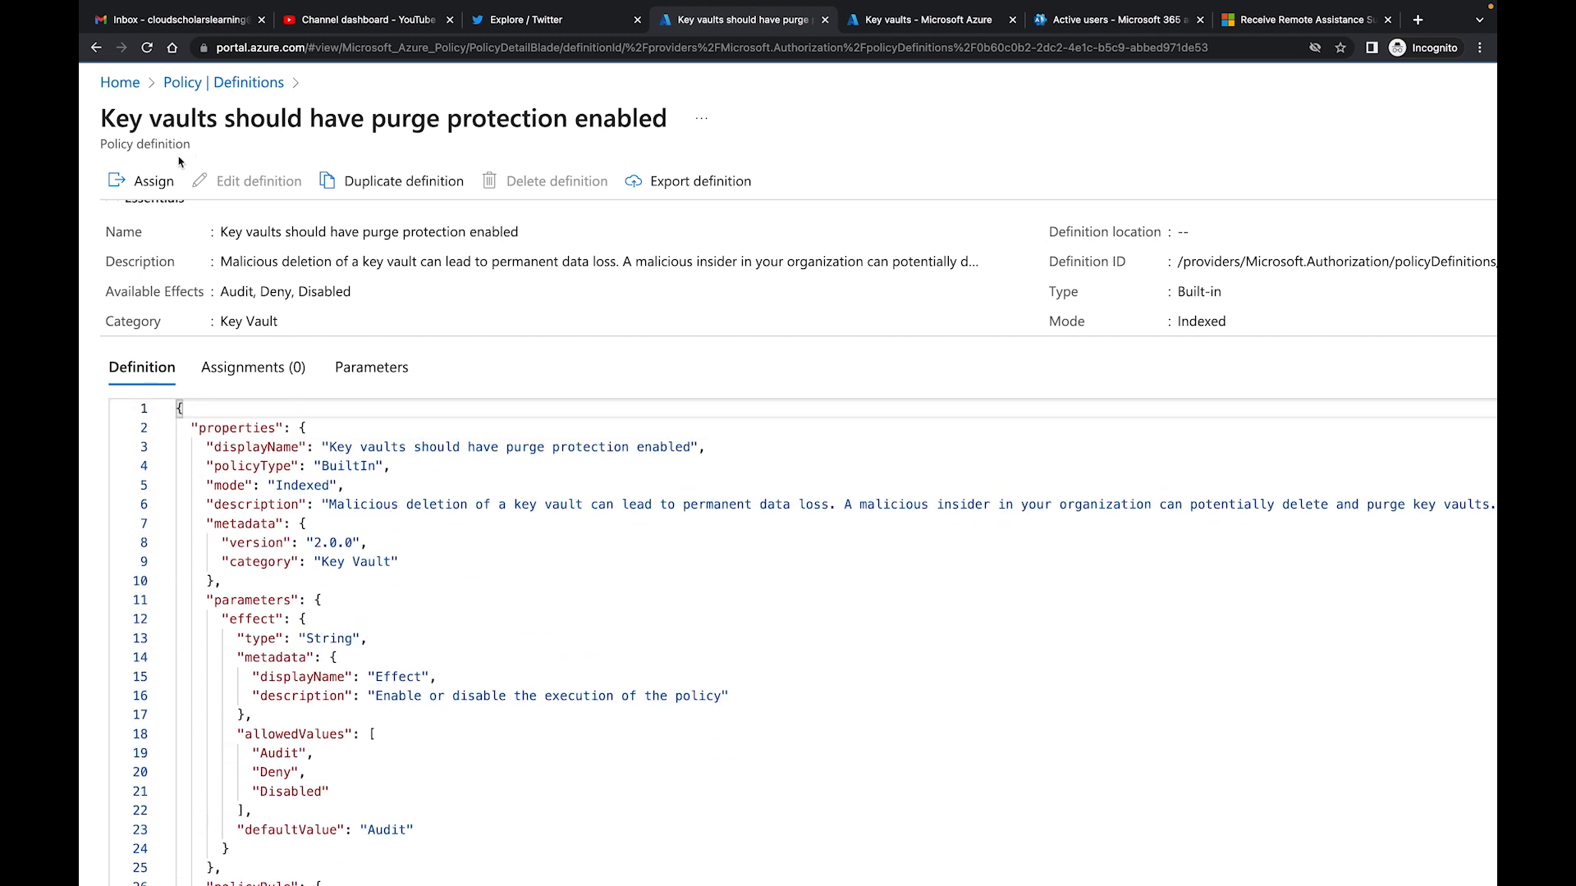
# Start assigning the purge protection policy and set its scope to the Cloud Scholars subscription and RG-EastUS resource group
pyautogui.click(154, 181)
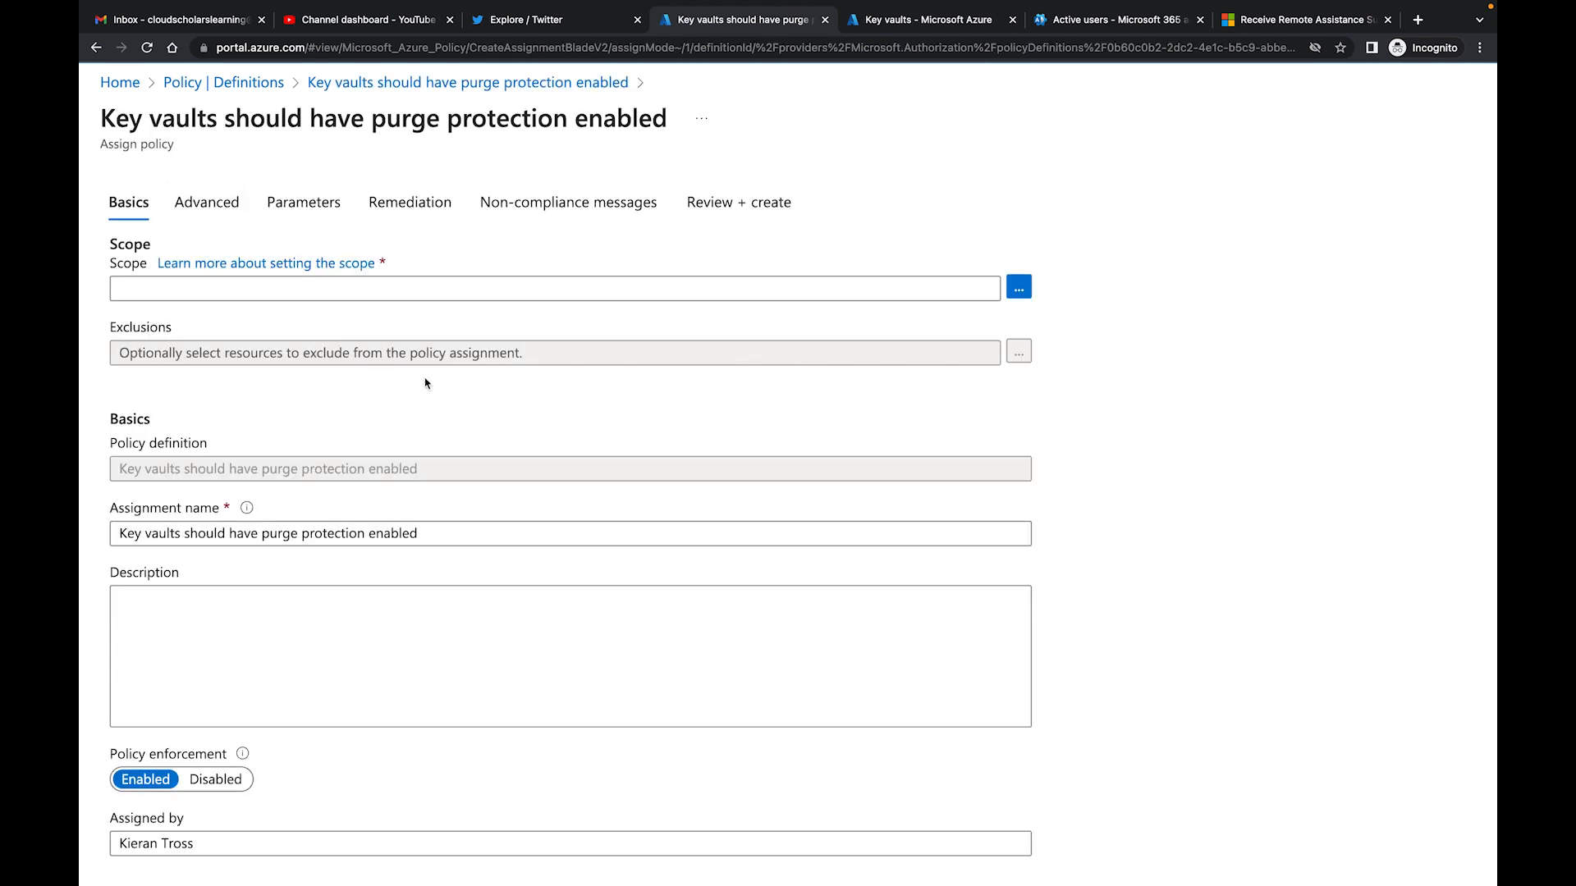
pyautogui.click(1008, 296)
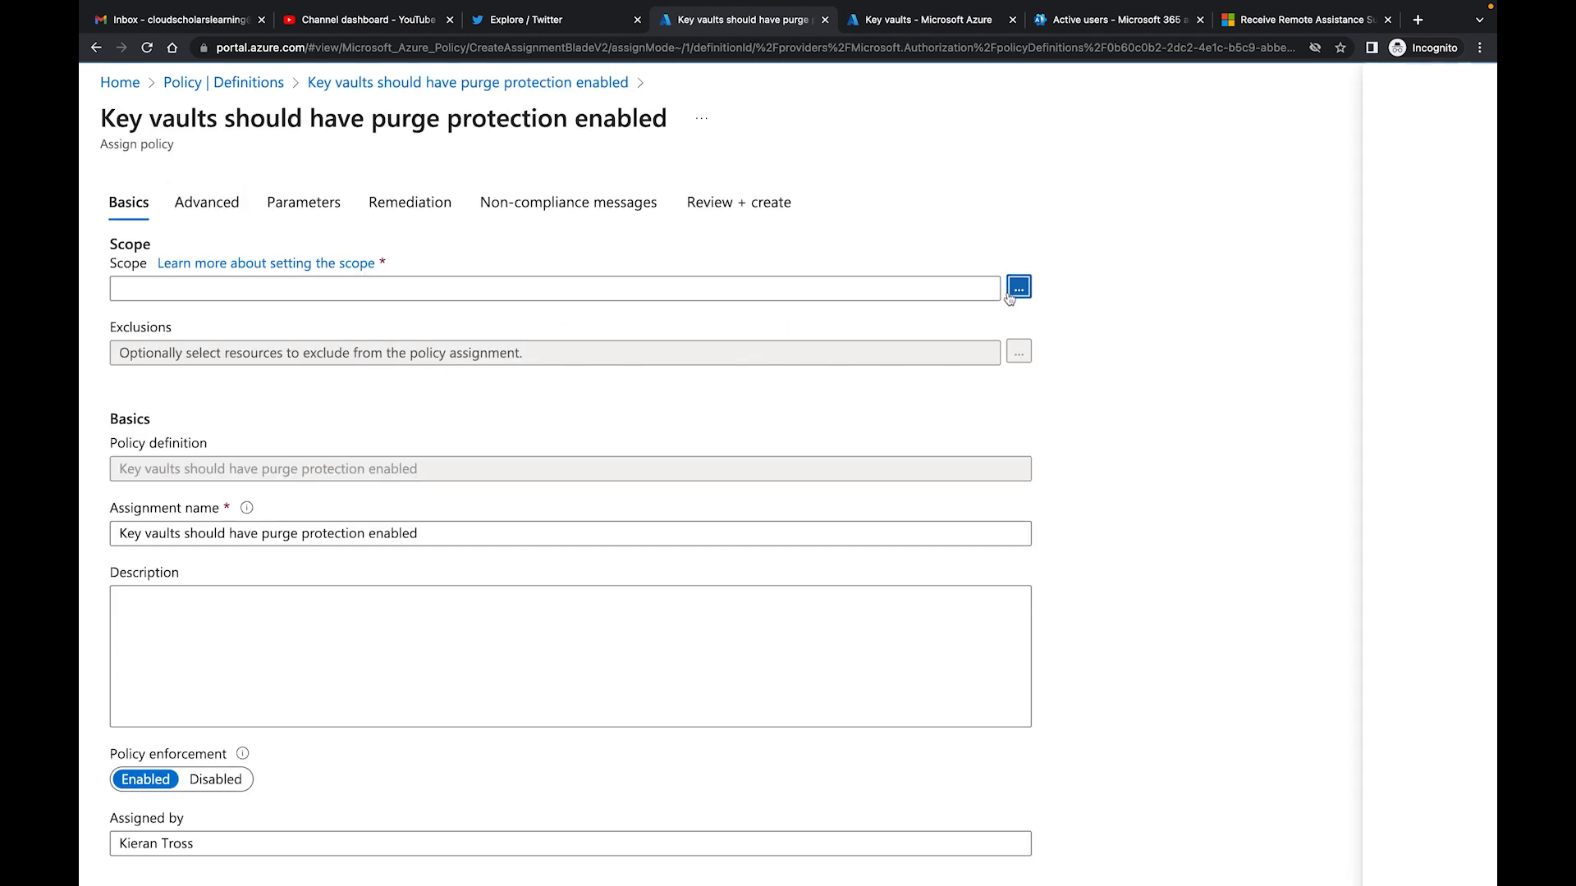
pyautogui.click(1234, 200)
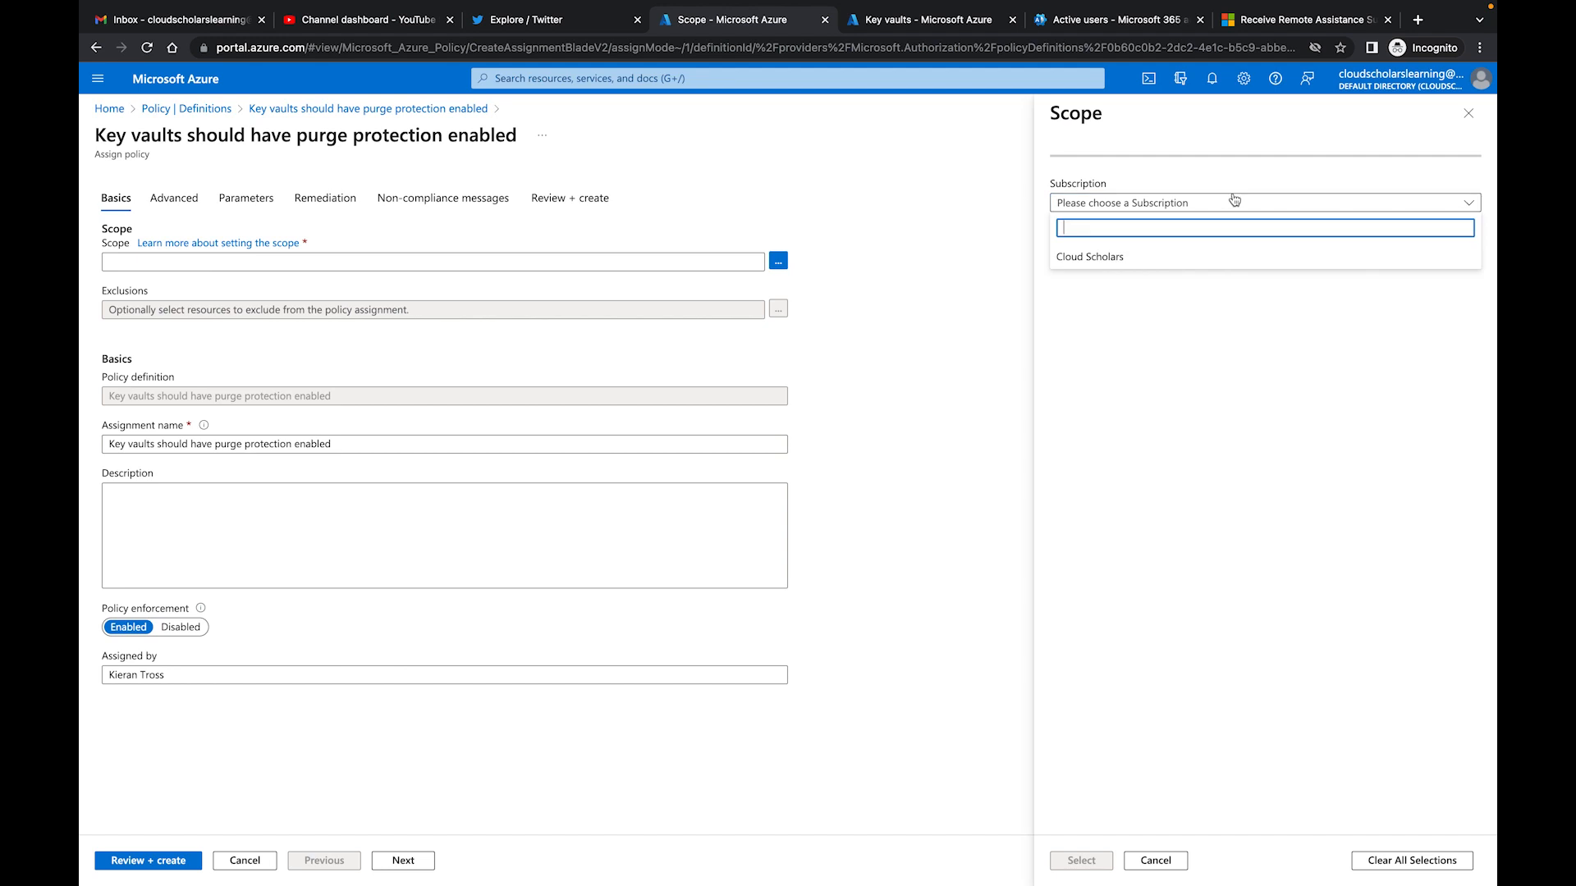
pyautogui.click(1123, 256)
pyautogui.click(1123, 251)
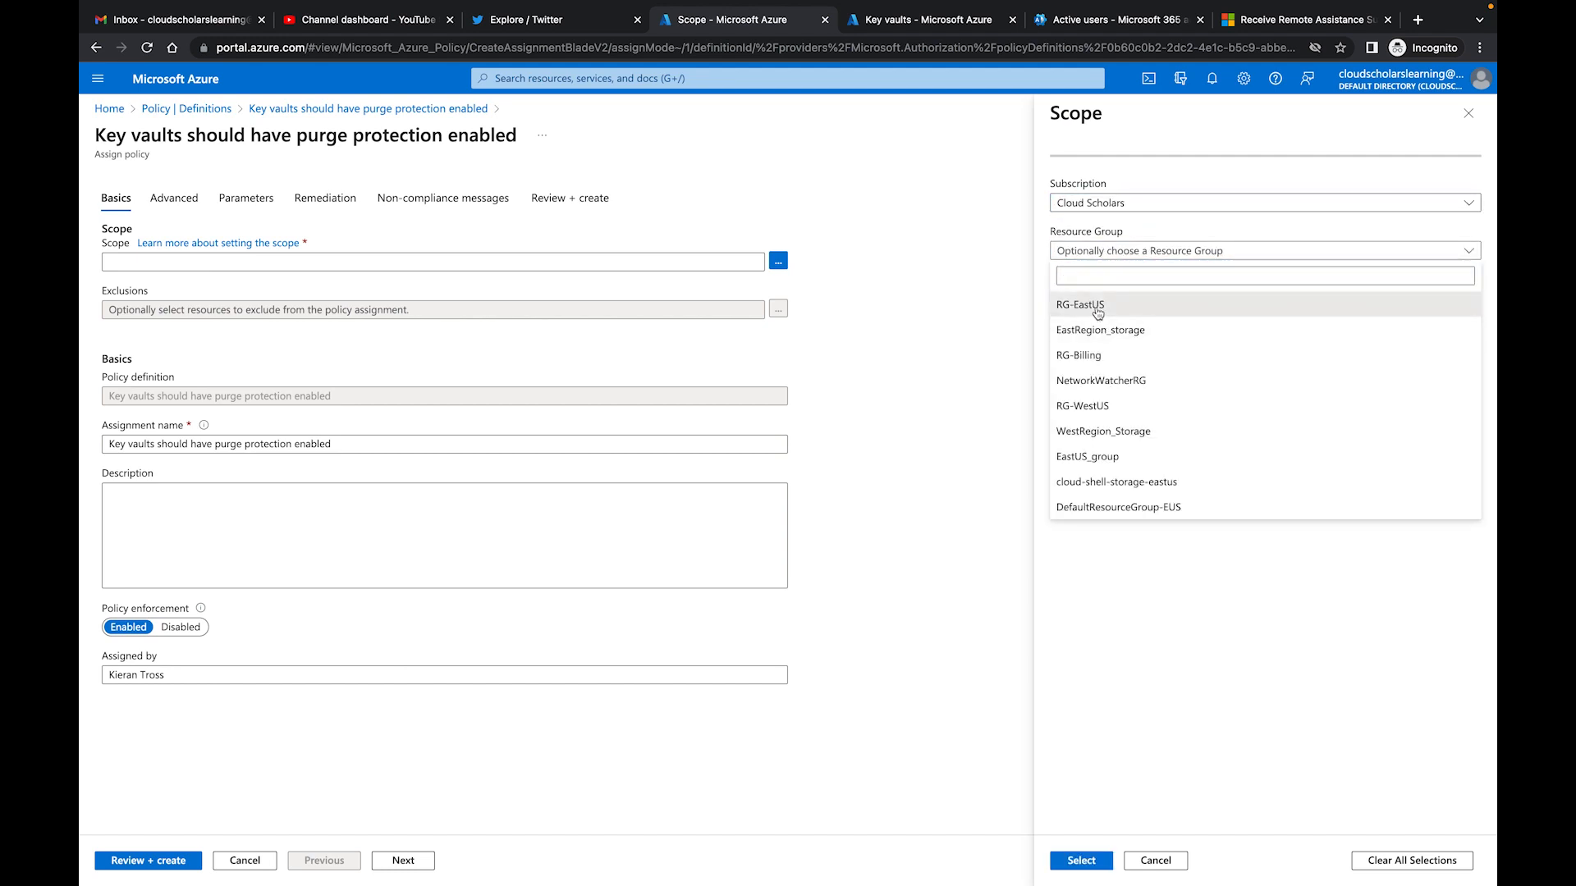
pyautogui.click(1099, 310)
pyautogui.click(1081, 859)
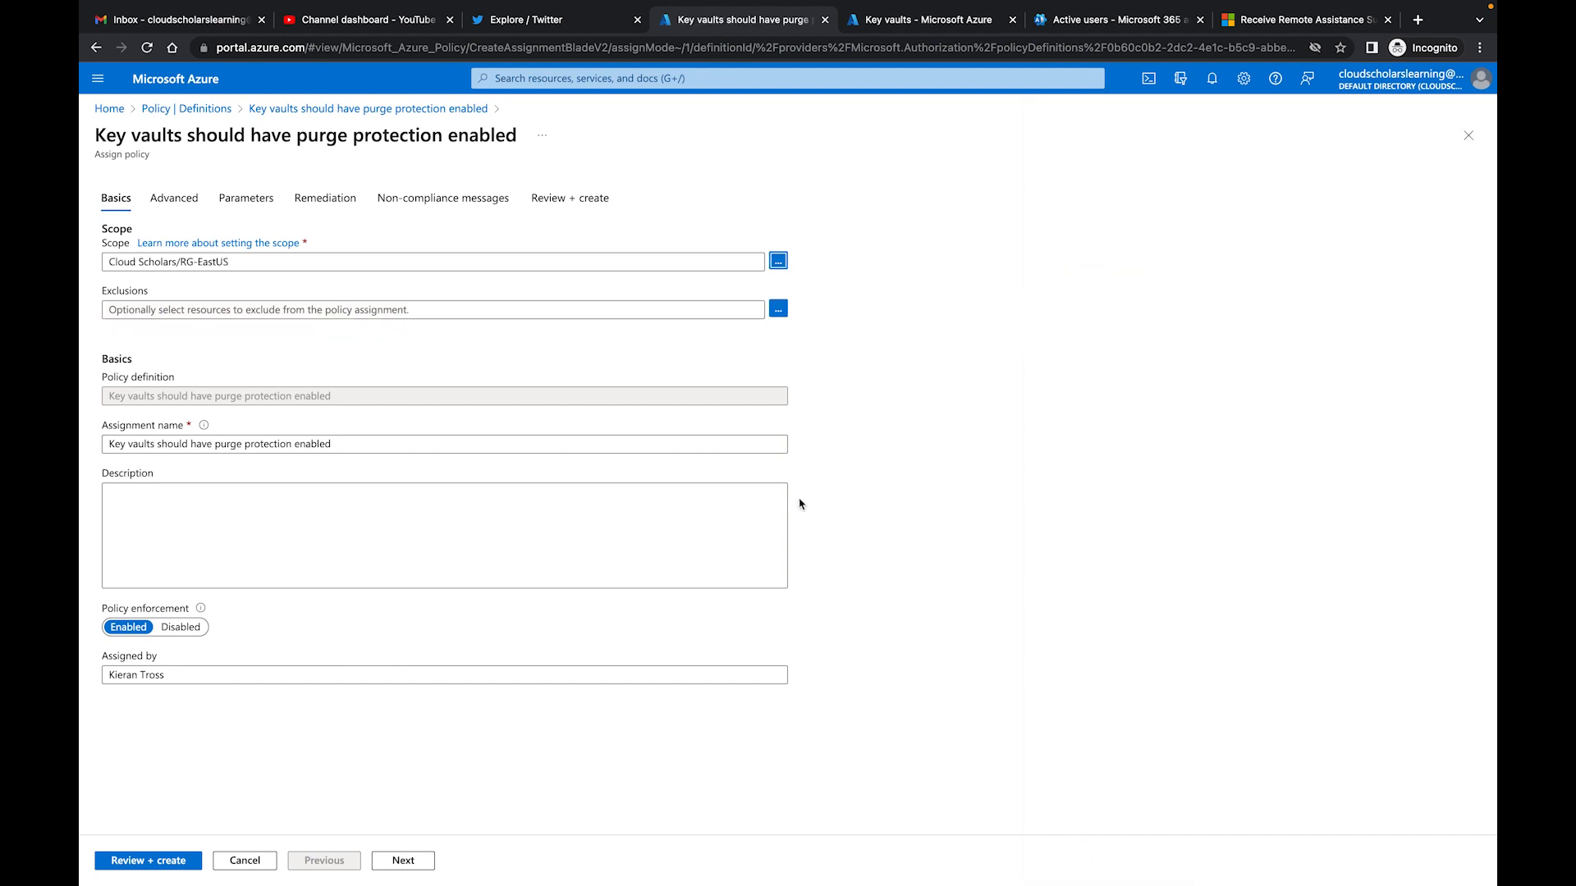
# Add an override to the purge protection assignment that sets policyEffect to Deny
pyautogui.click(401, 860)
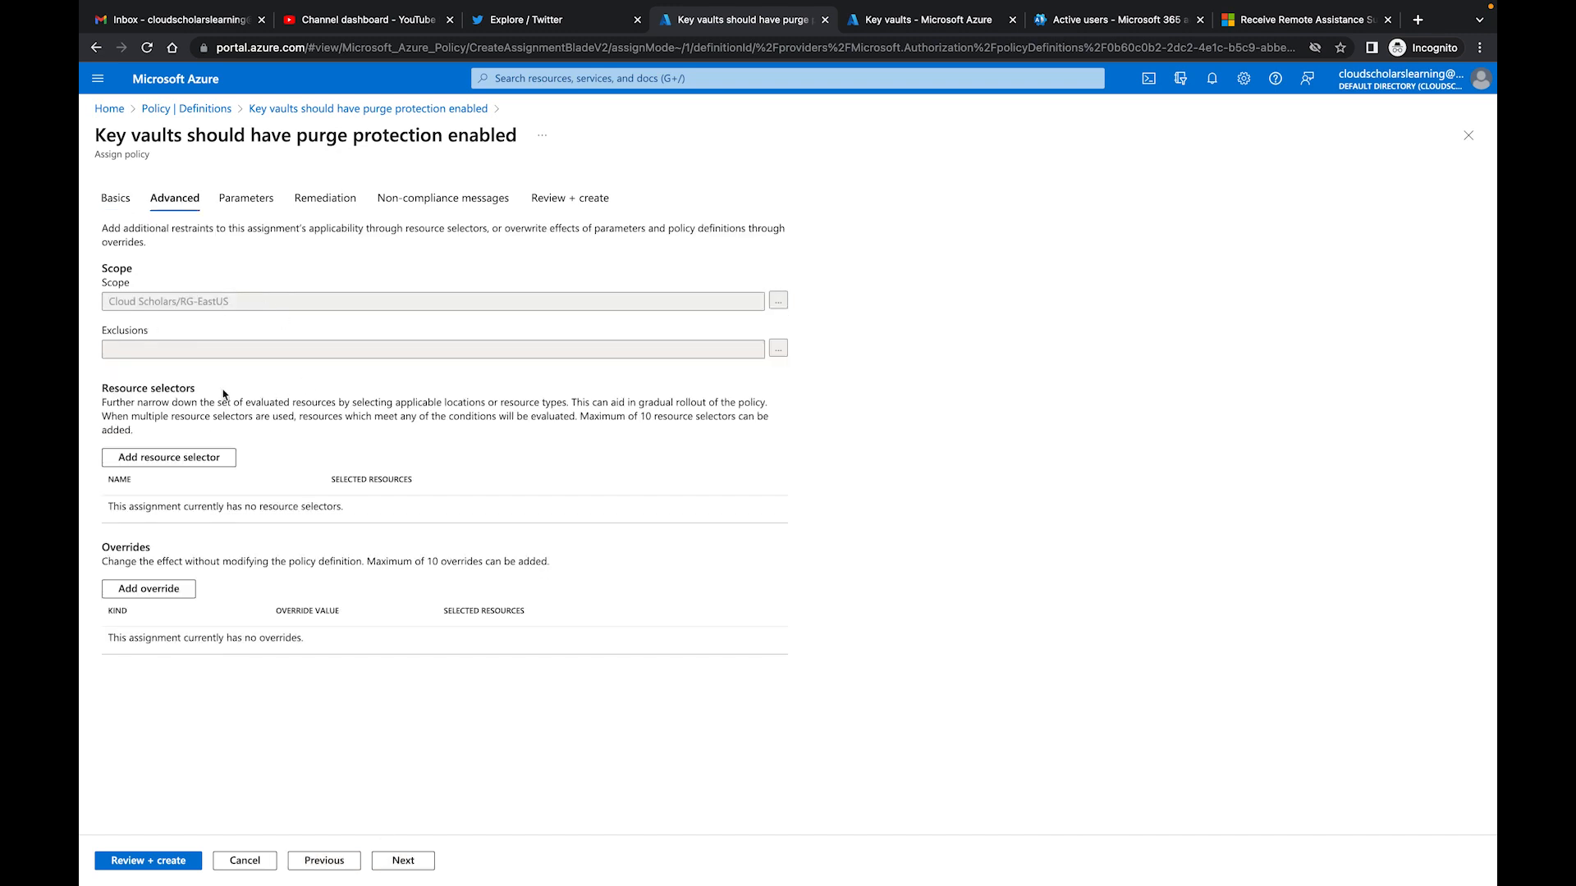
pyautogui.click(163, 587)
pyautogui.click(950, 288)
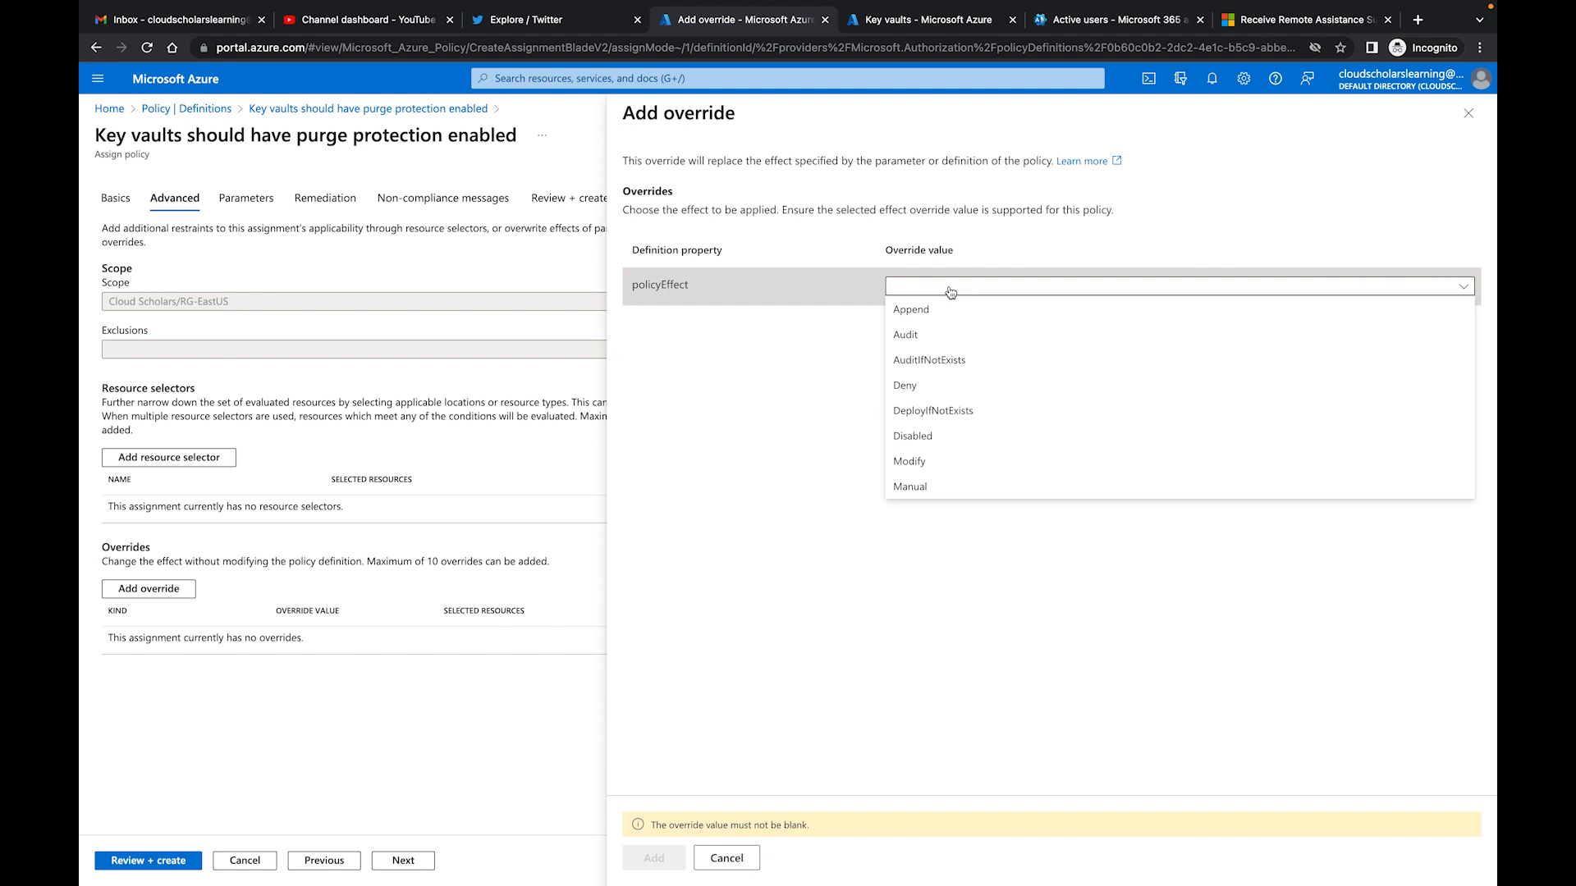
pyautogui.click(933, 385)
pyautogui.click(654, 858)
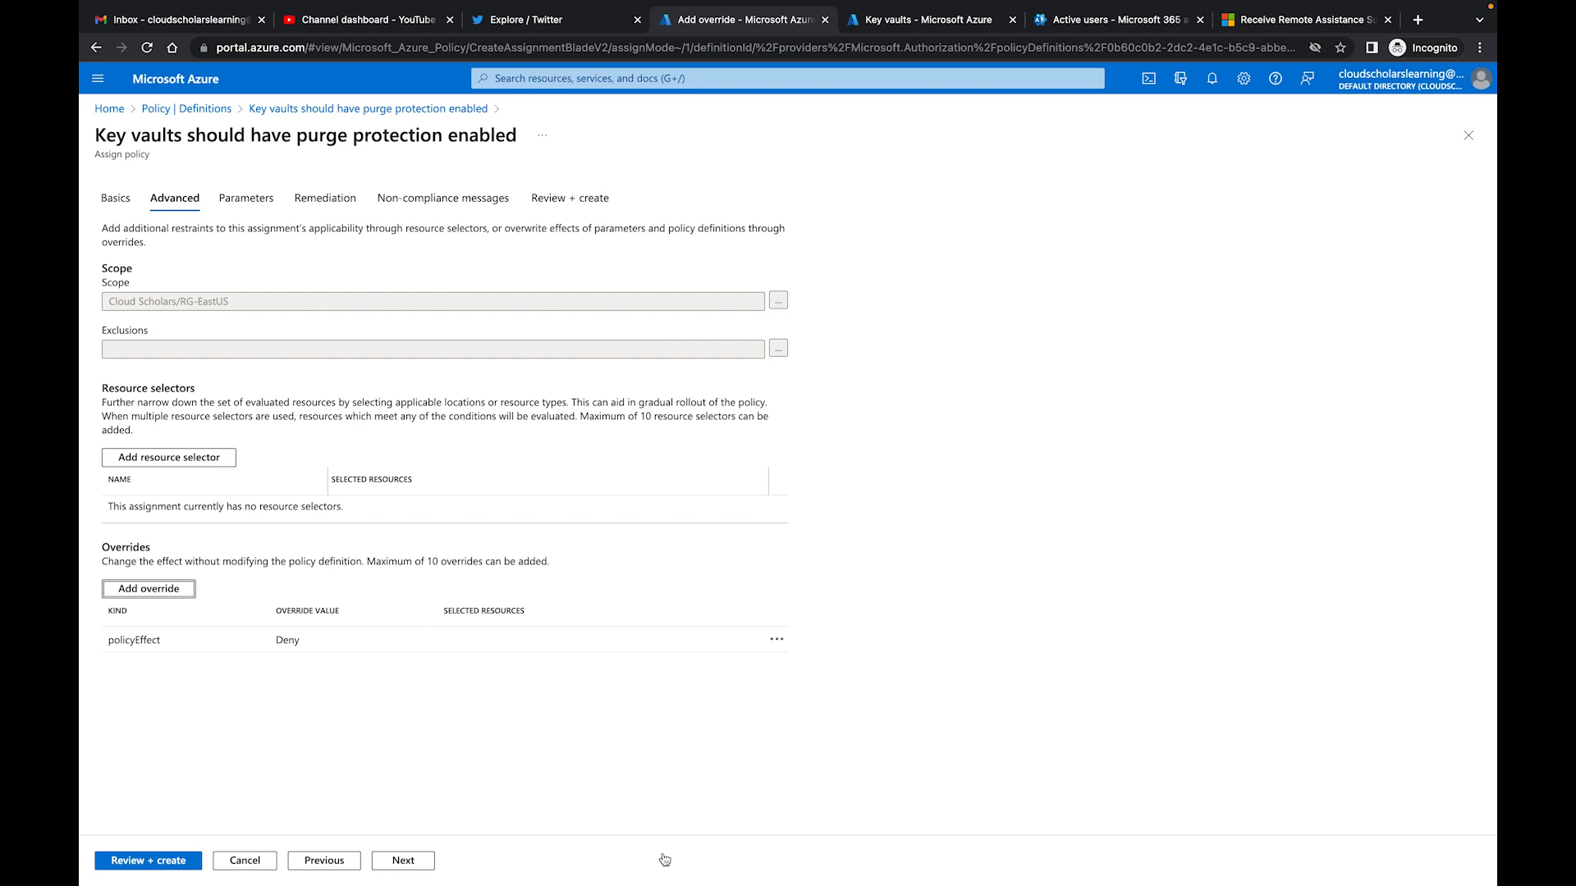
# Set the non-compliance message to "You need to have purge protection. Out of compliance." and create the assignment with the remaining defaults
pyautogui.click(405, 861)
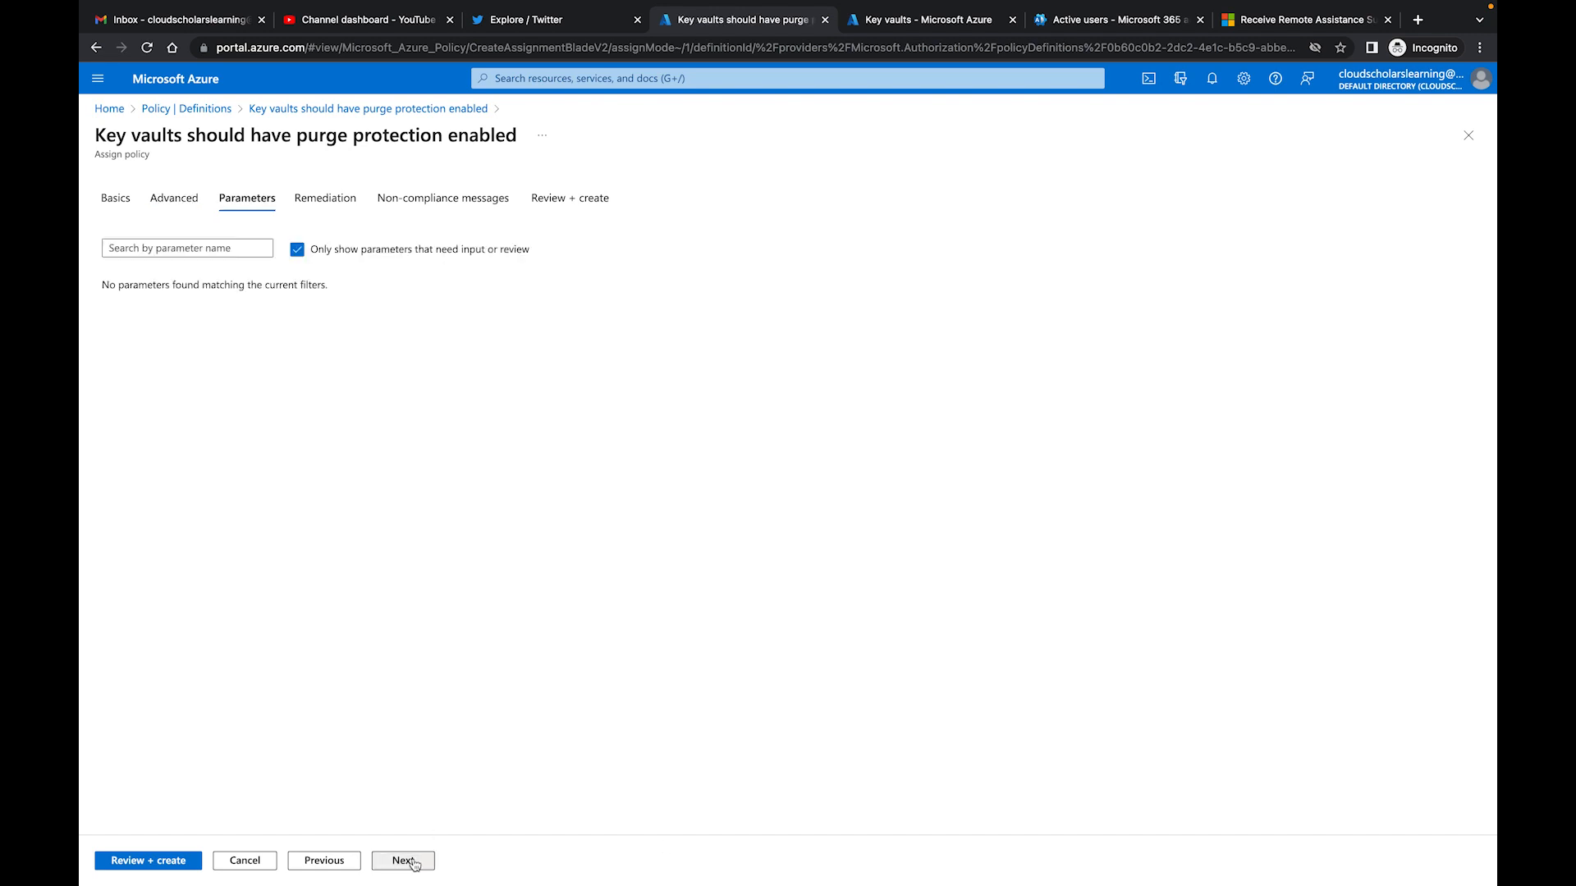
pyautogui.click(404, 861)
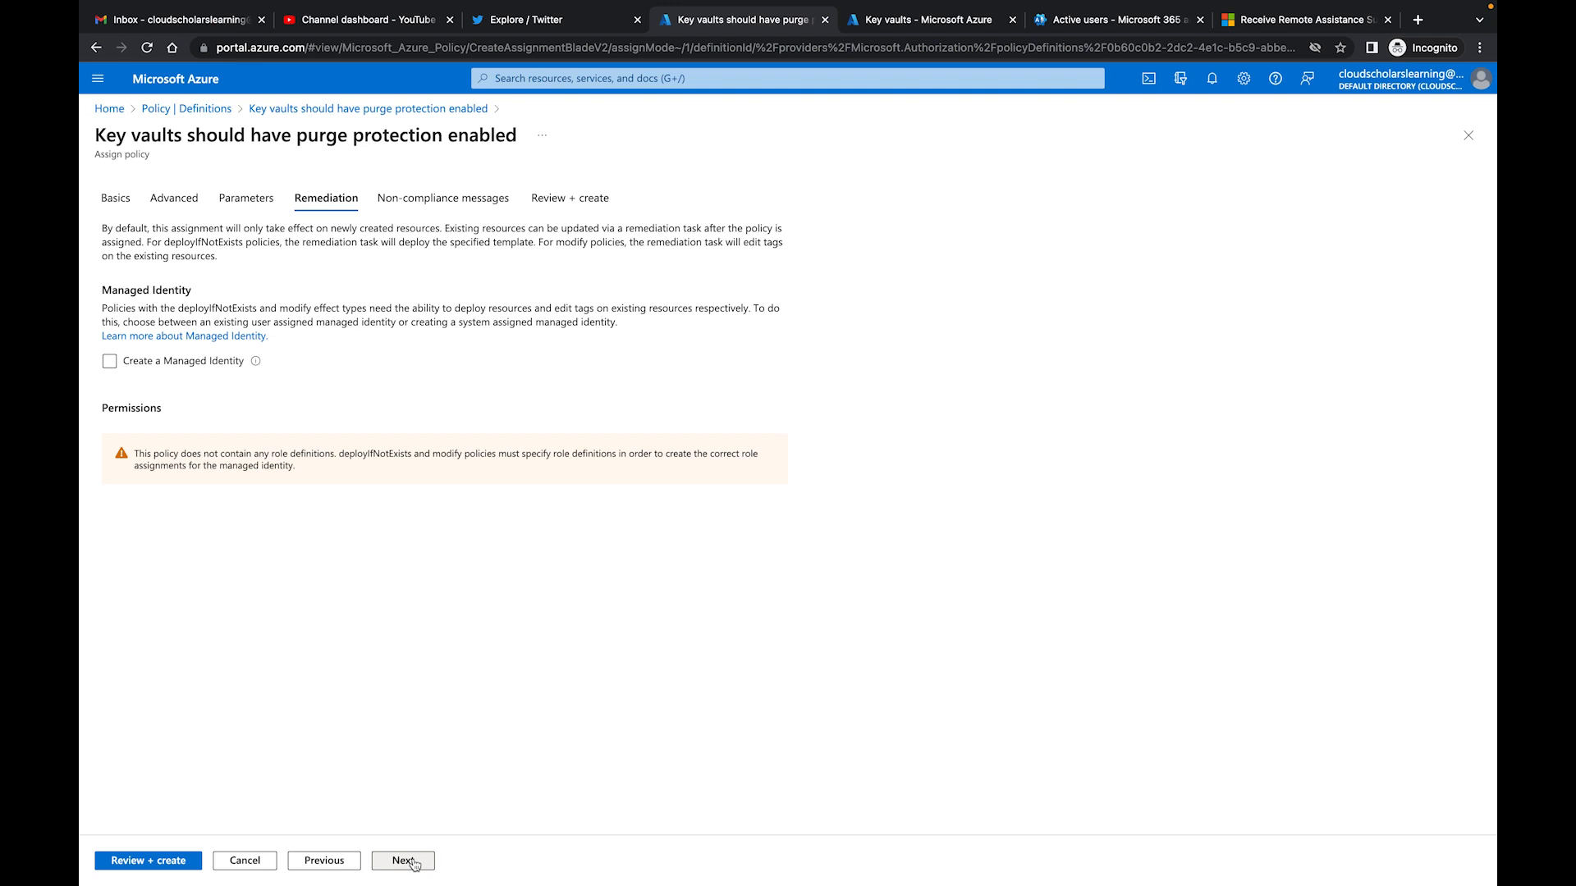
pyautogui.click(404, 860)
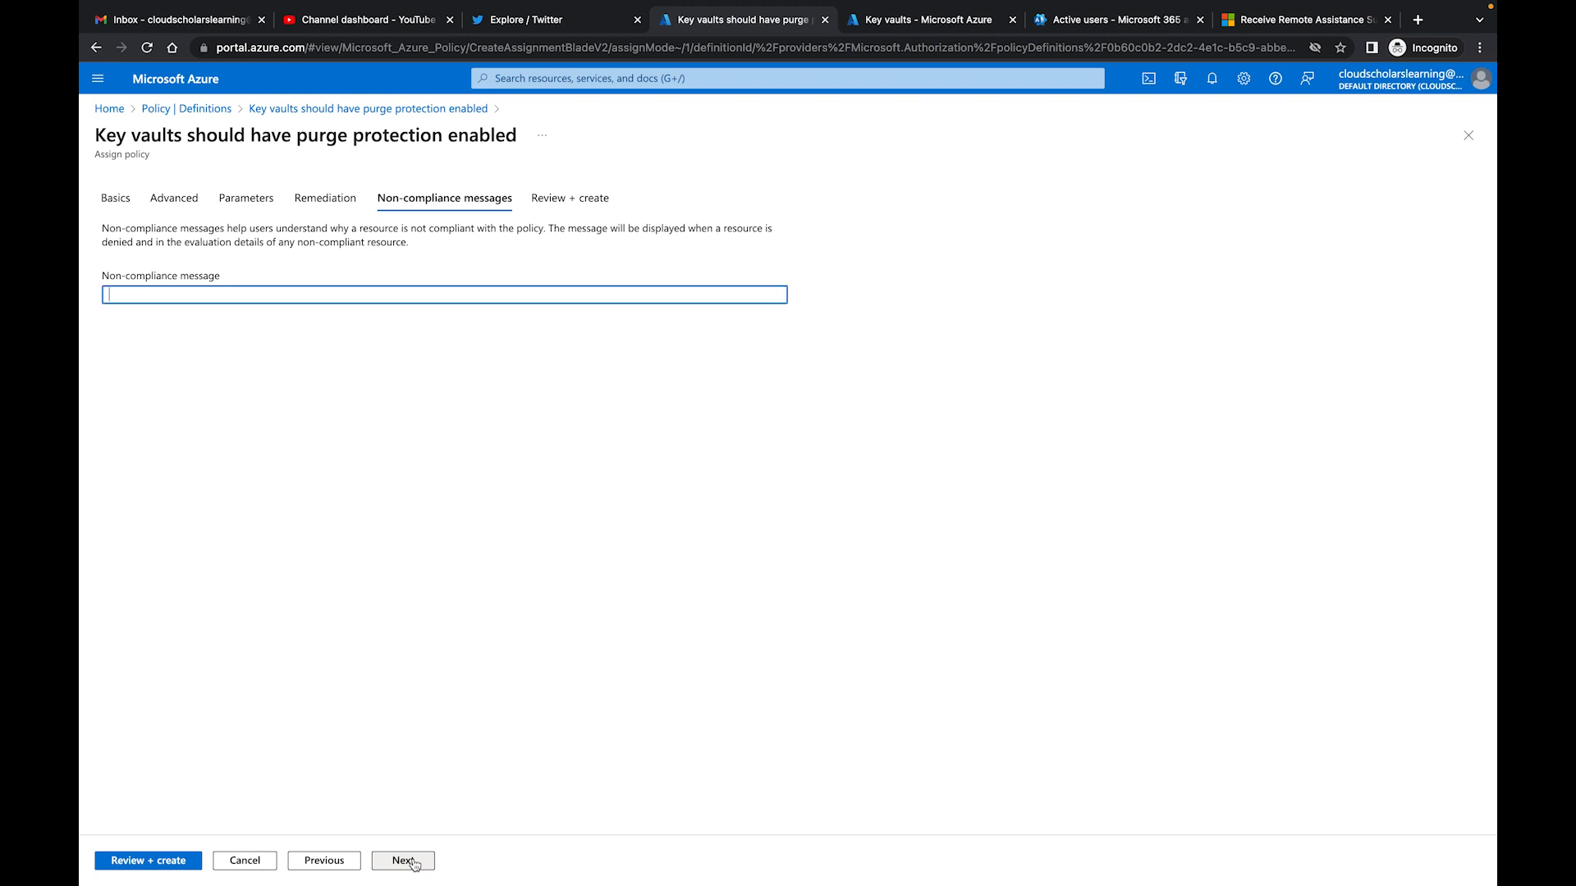
pyautogui.write('You need to have purge protection. Out of compliance.')
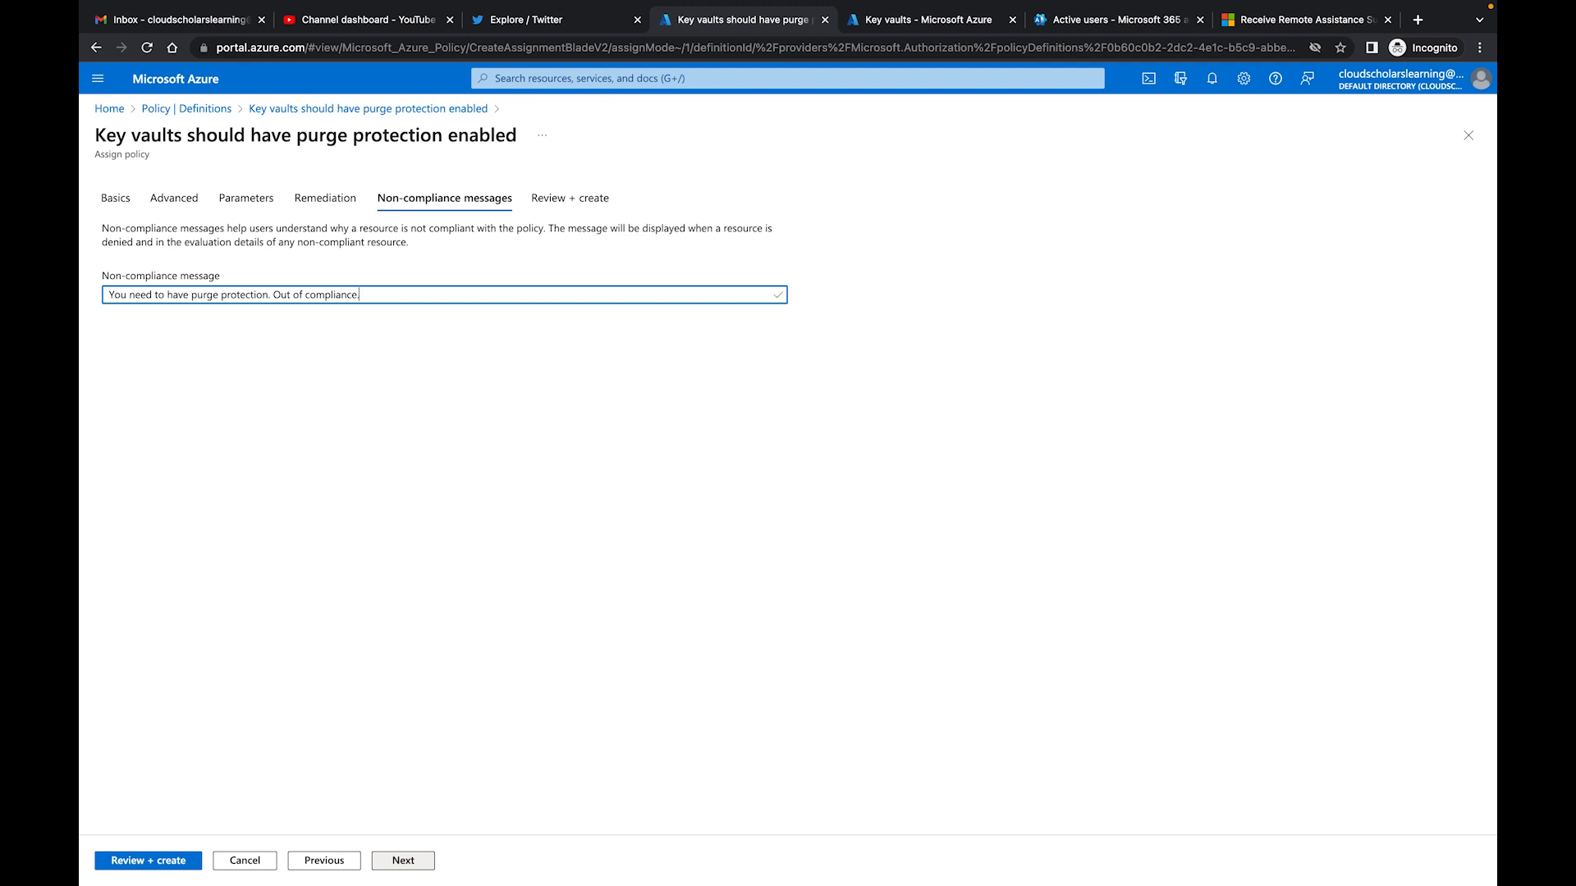
pyautogui.click(413, 858)
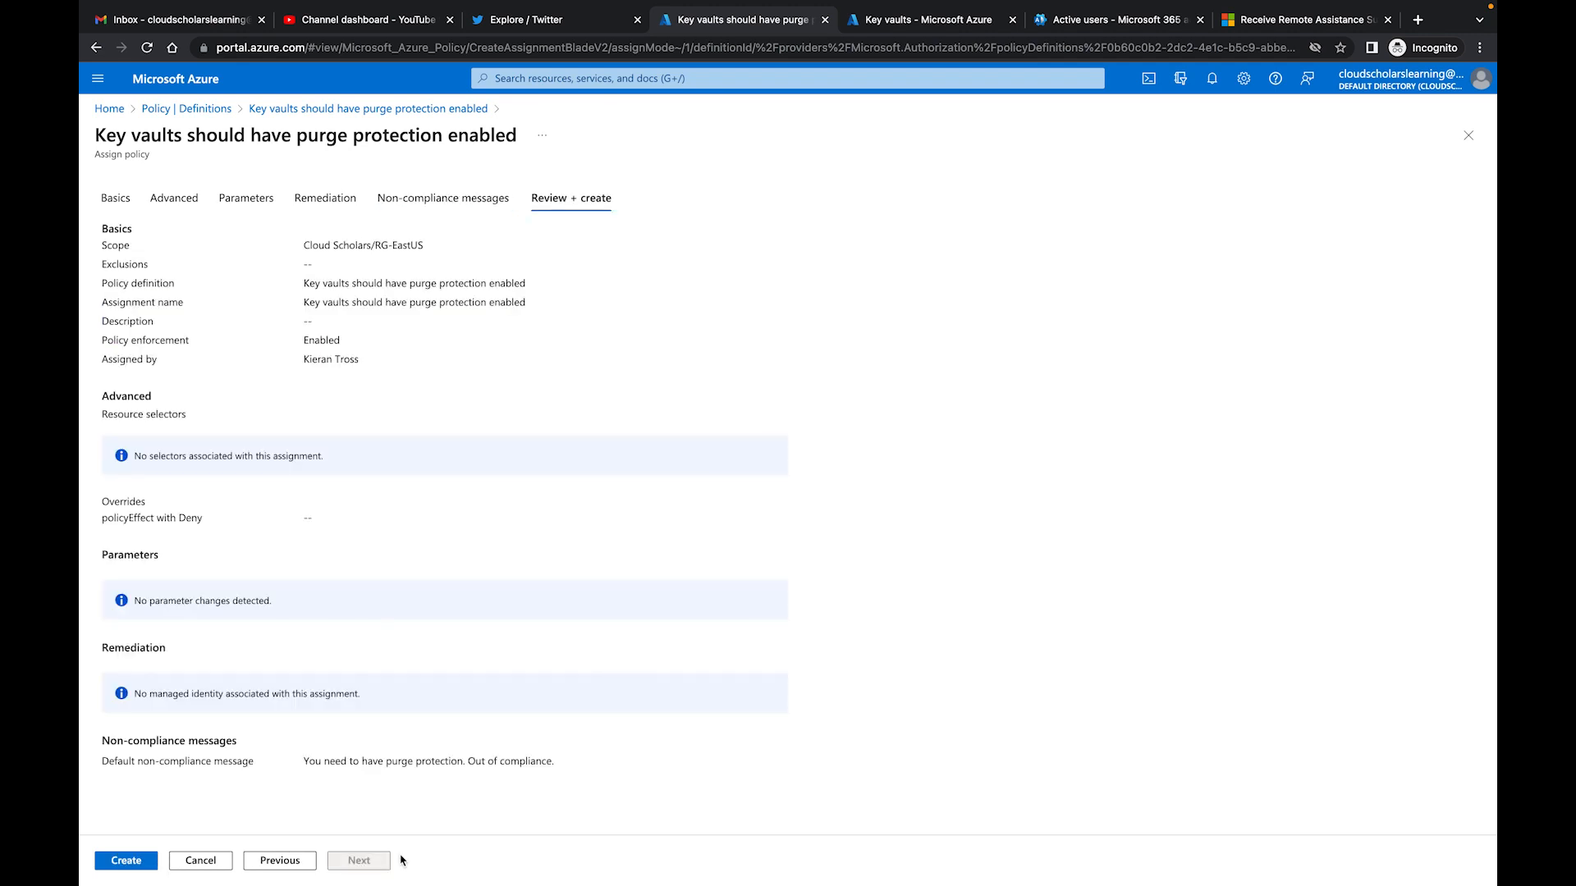
pyautogui.click(127, 859)
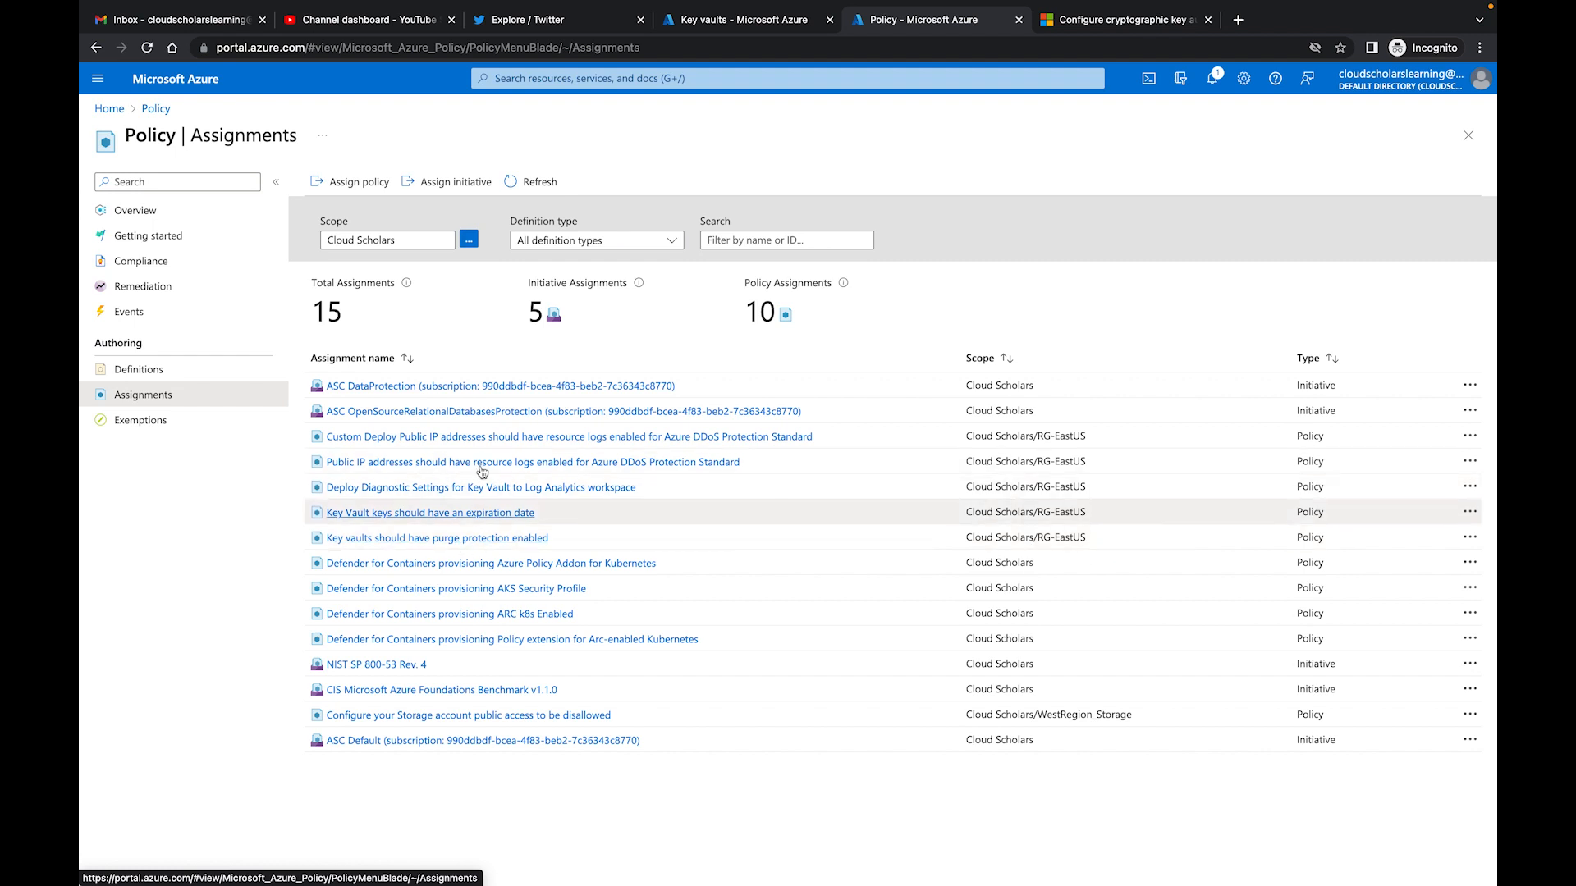
# Start creating a key vault in resource group RG-EastUS and name it DenyTHISKEYVAULT
pyautogui.click(751, 25)
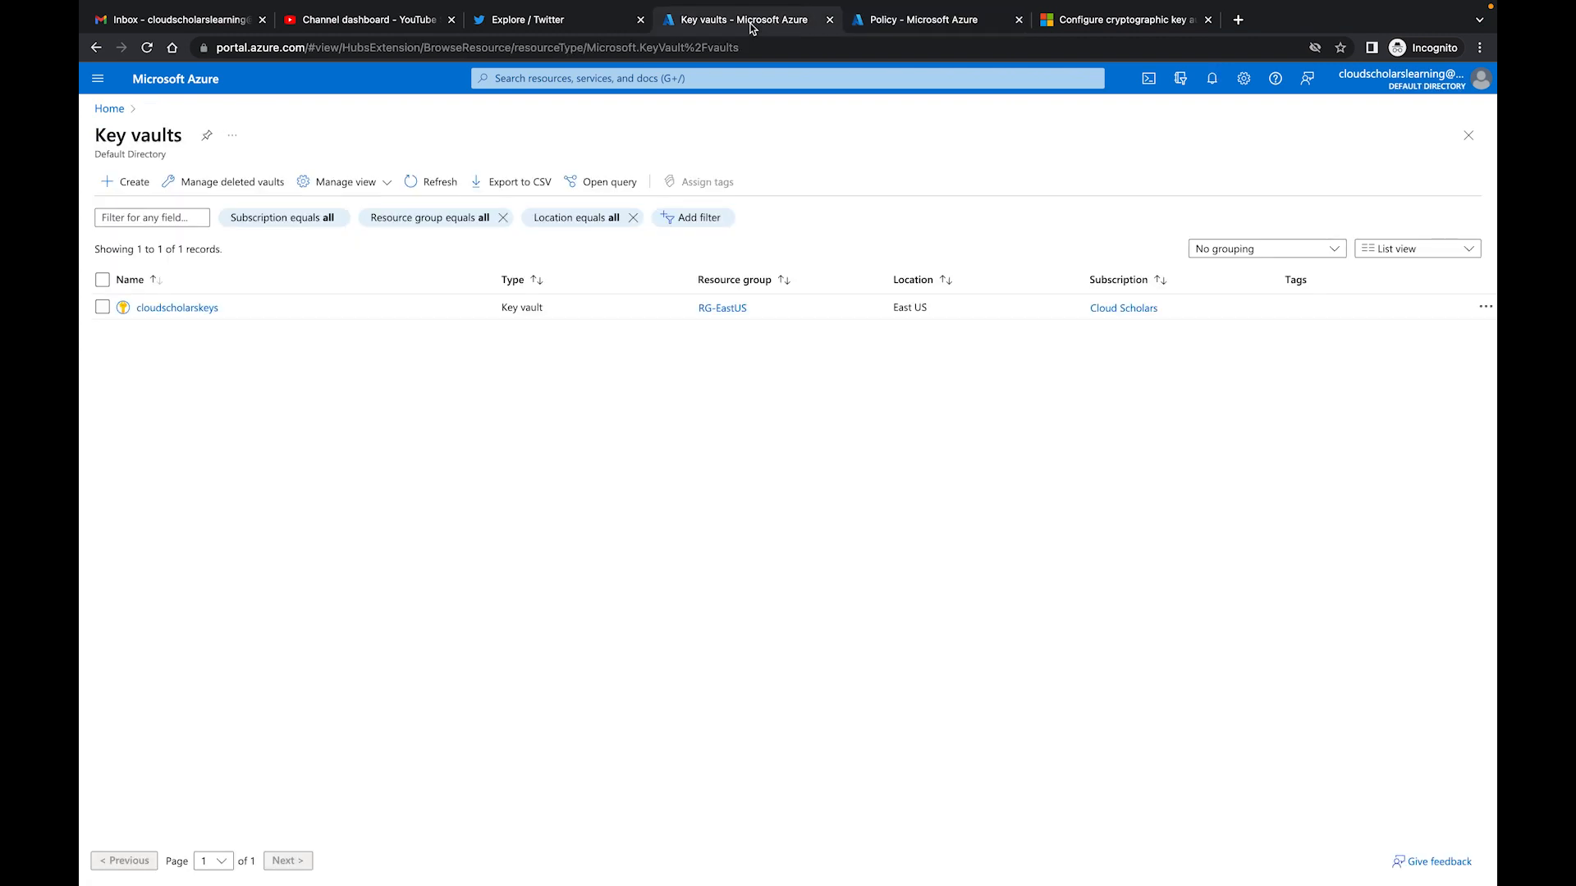
pyautogui.click(126, 182)
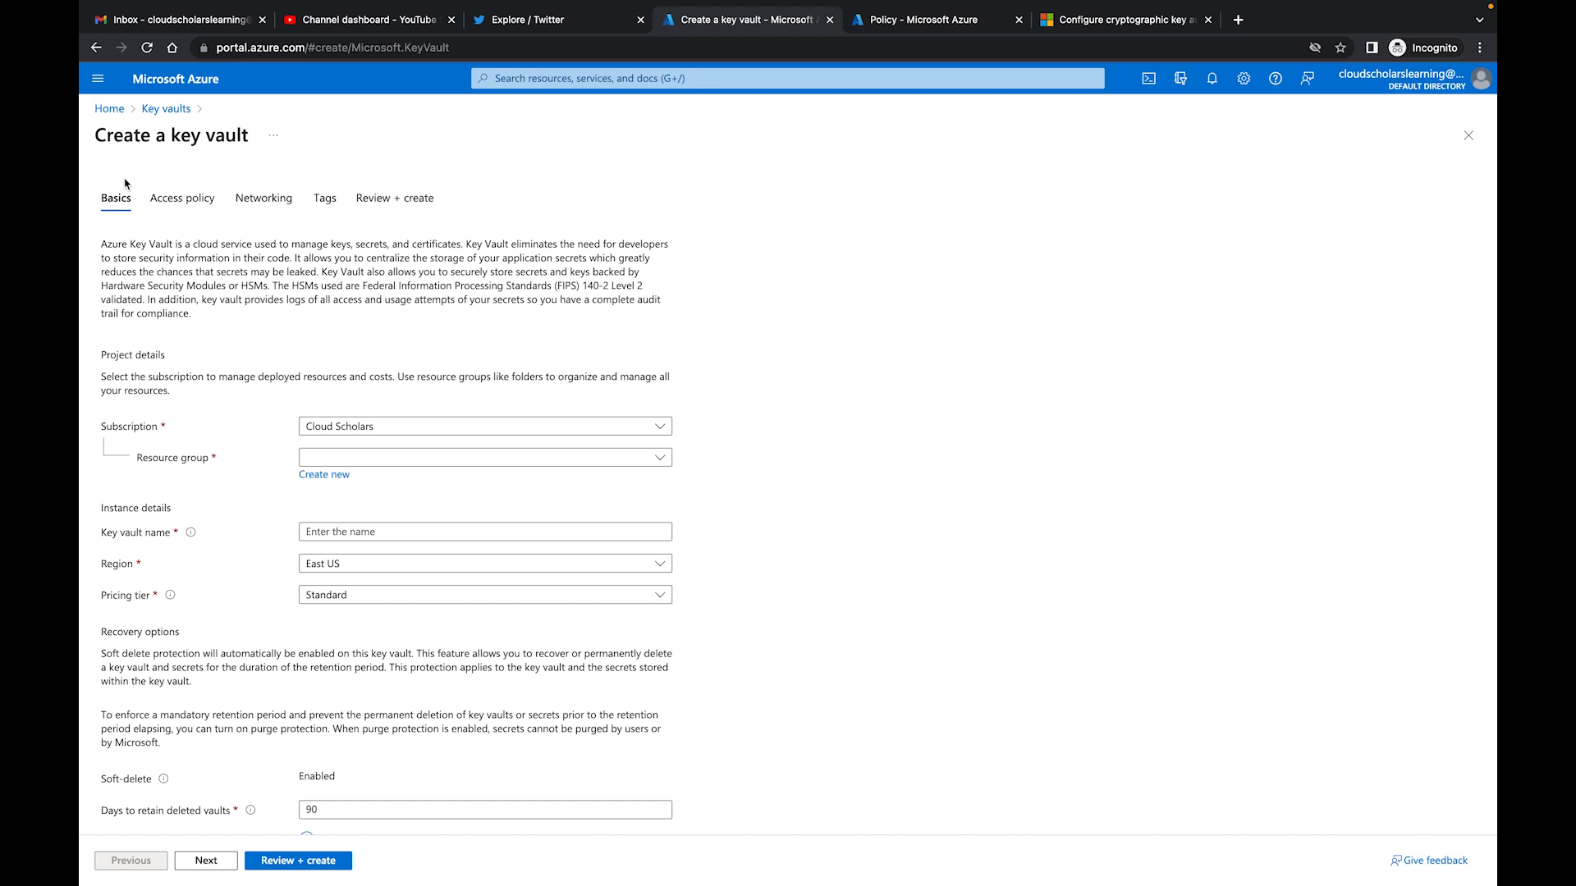
pyautogui.click(413, 462)
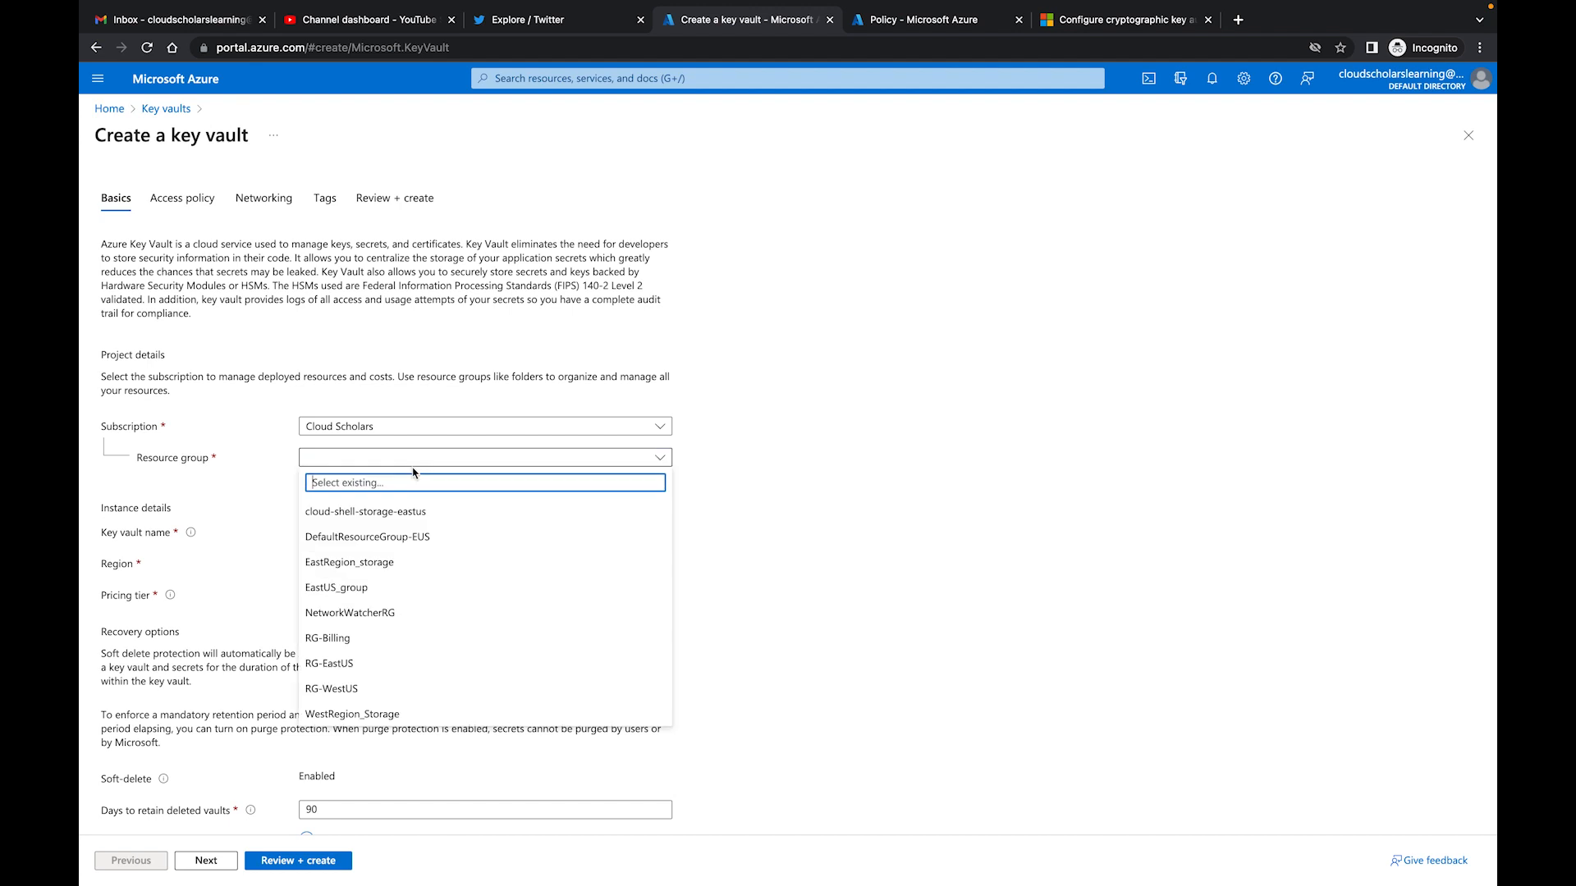
pyautogui.click(378, 663)
pyautogui.scroll(-1, 644, 461)
pyautogui.press('Tab')
pyautogui.press('Tab')
pyautogui.write('DenyTHIS')
pyautogui.press('BackSpace')
pyautogui.write('KEYVAULT')
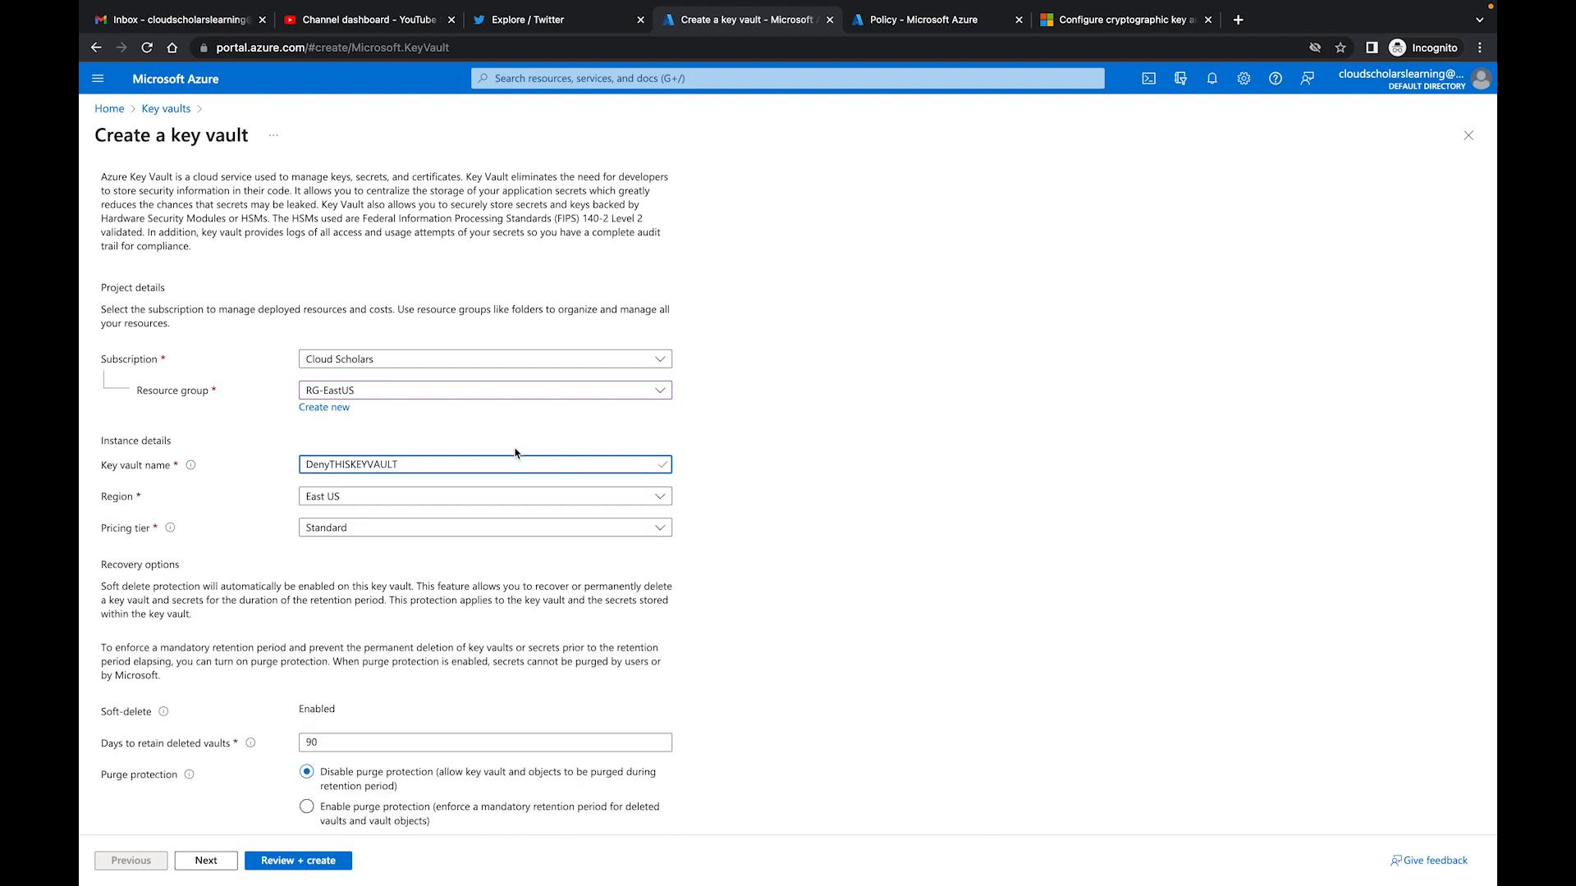
# Leave purge protection disabled, keep the default access policy, networking and tags, and submit the new vault's configuration for validation
pyautogui.scroll(-1, 403, 488)
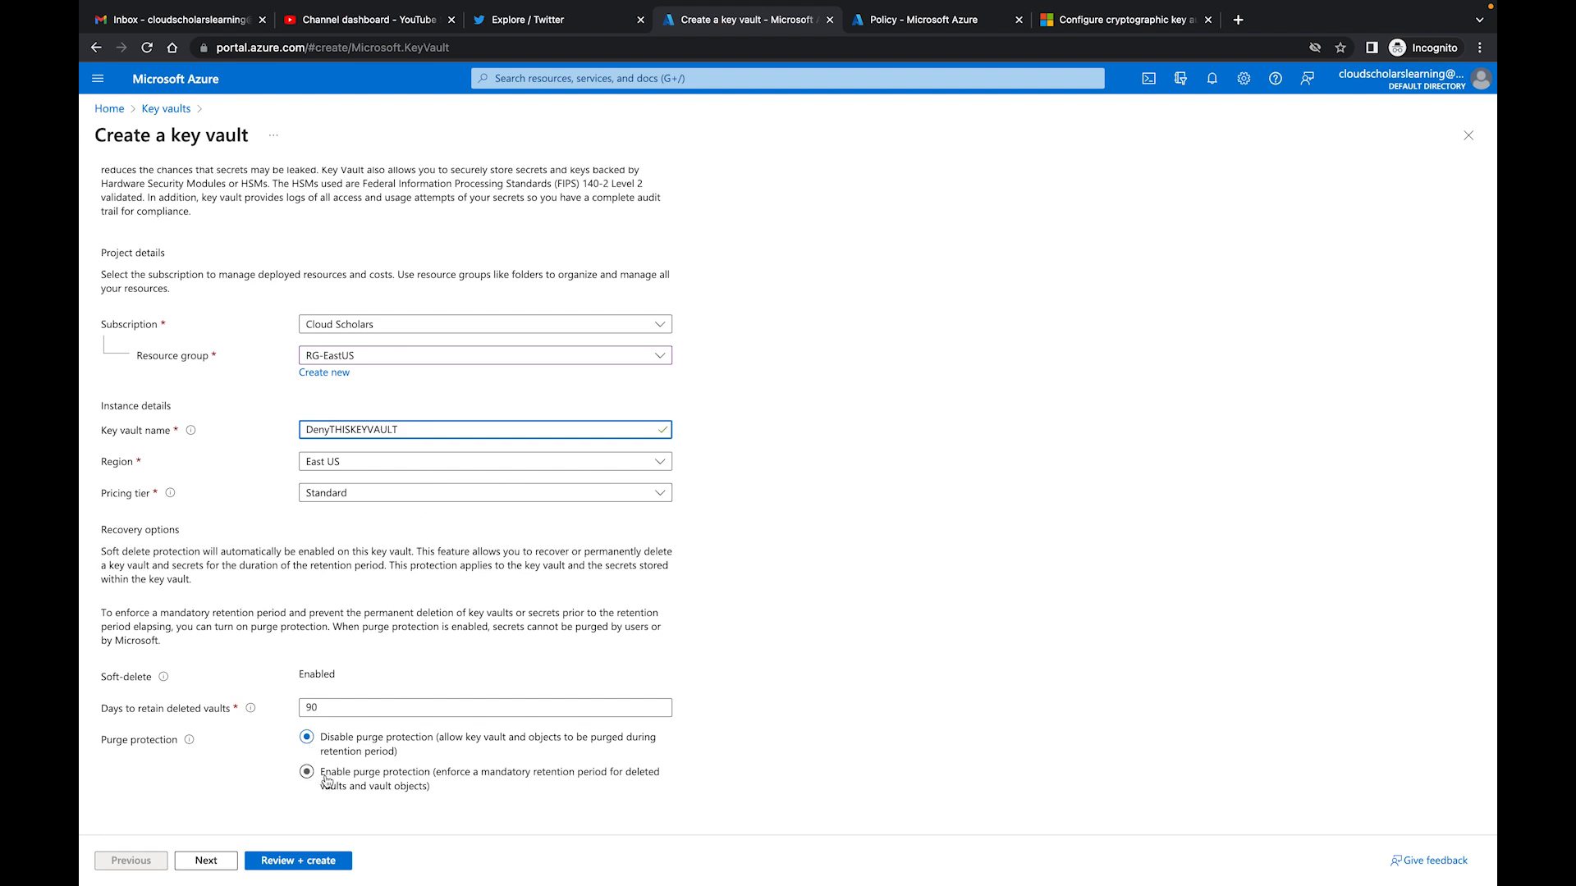
pyautogui.click(209, 862)
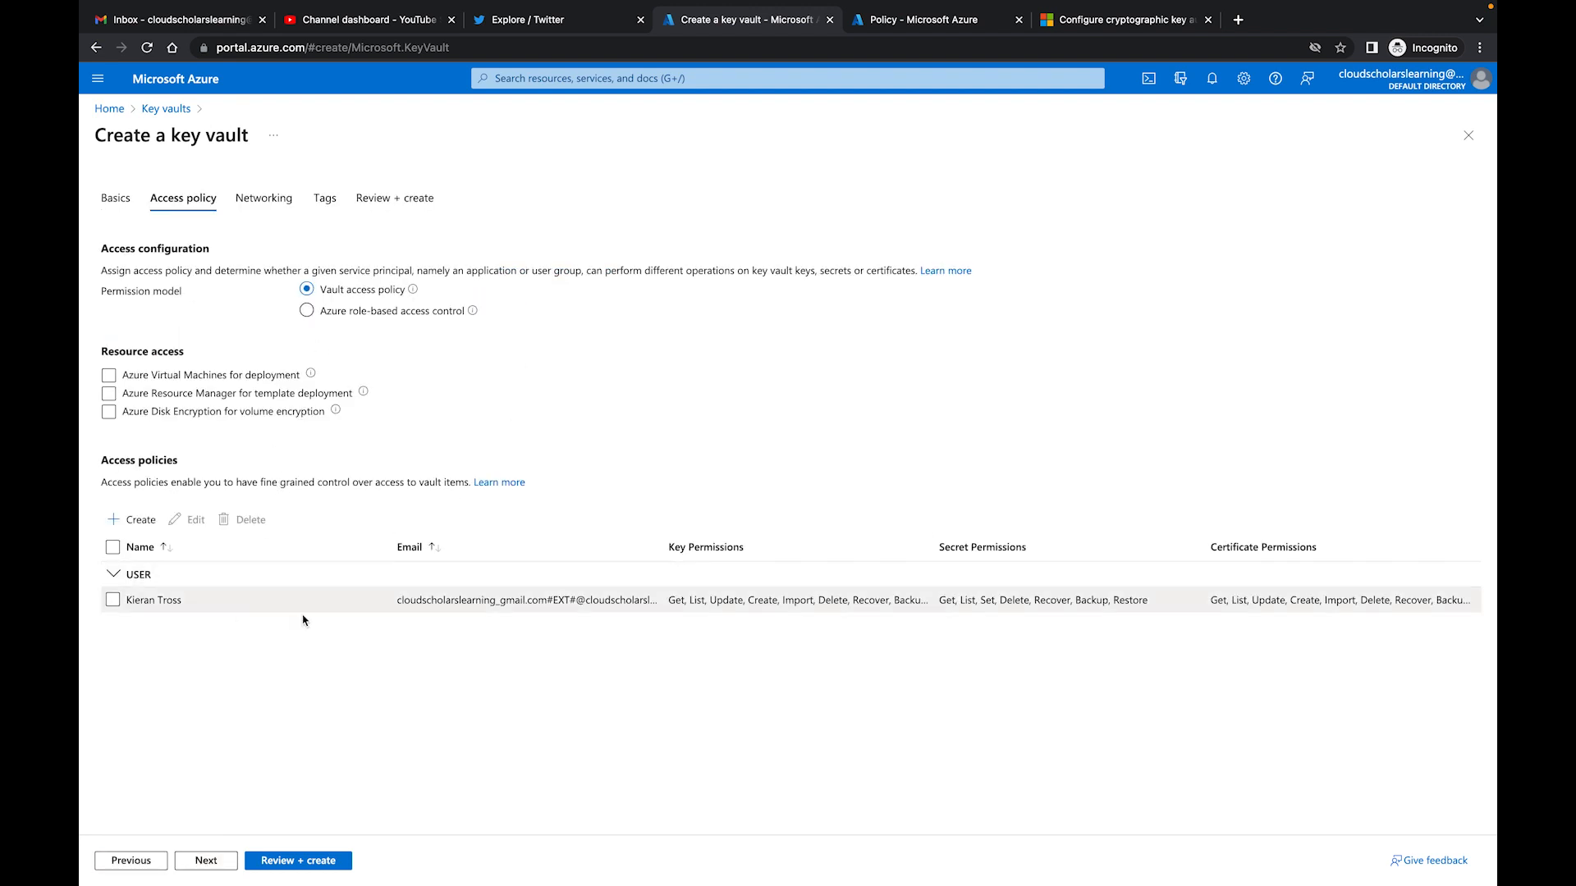
pyautogui.click(218, 860)
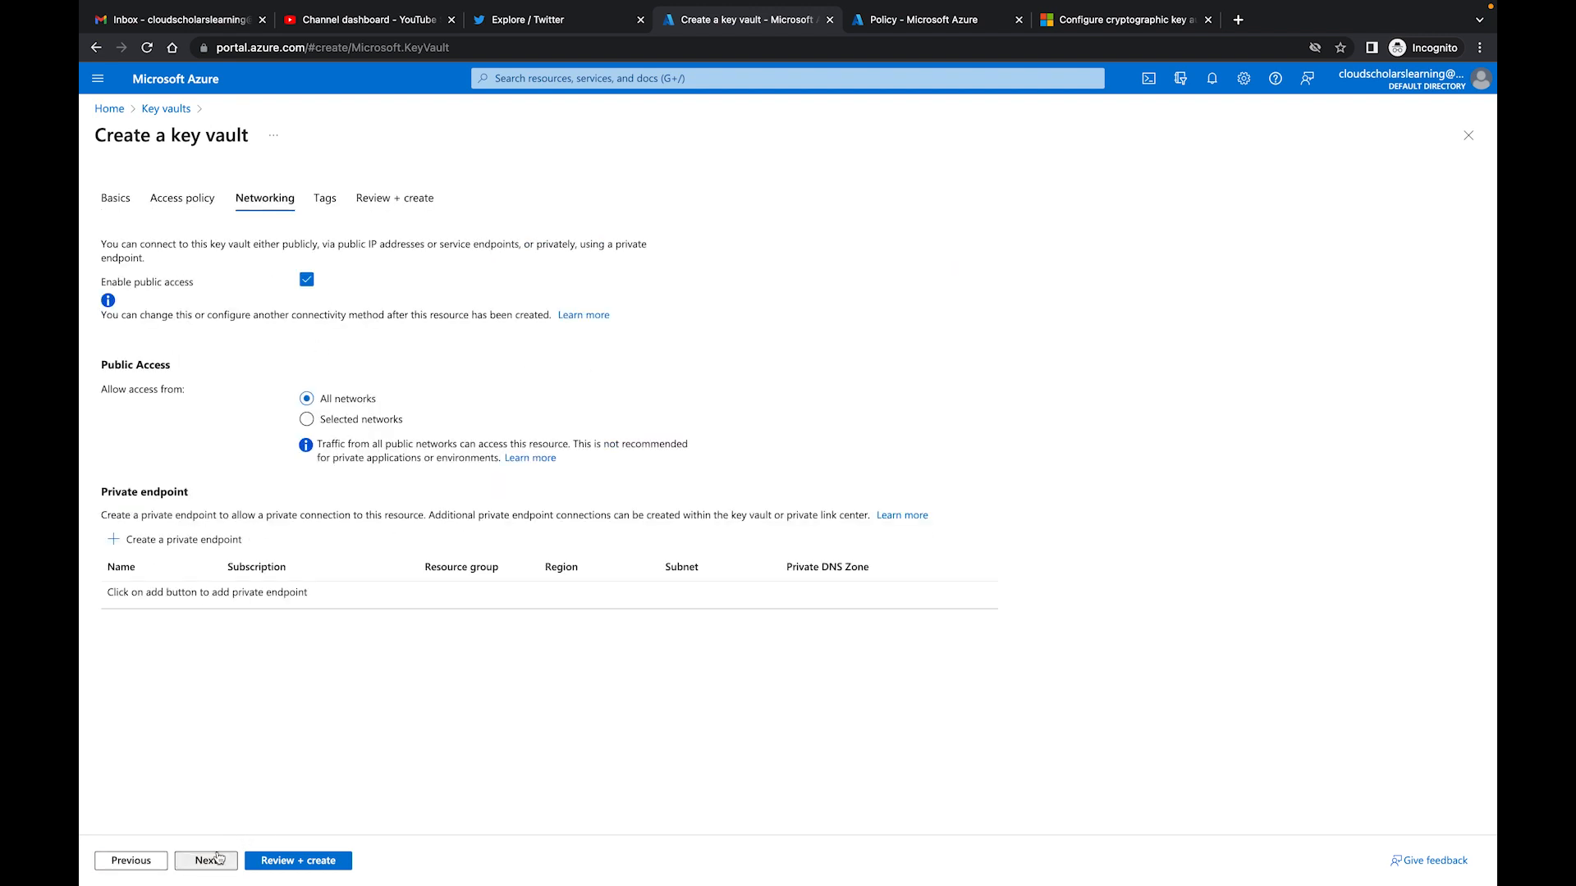
pyautogui.click(218, 859)
pyautogui.click(218, 859)
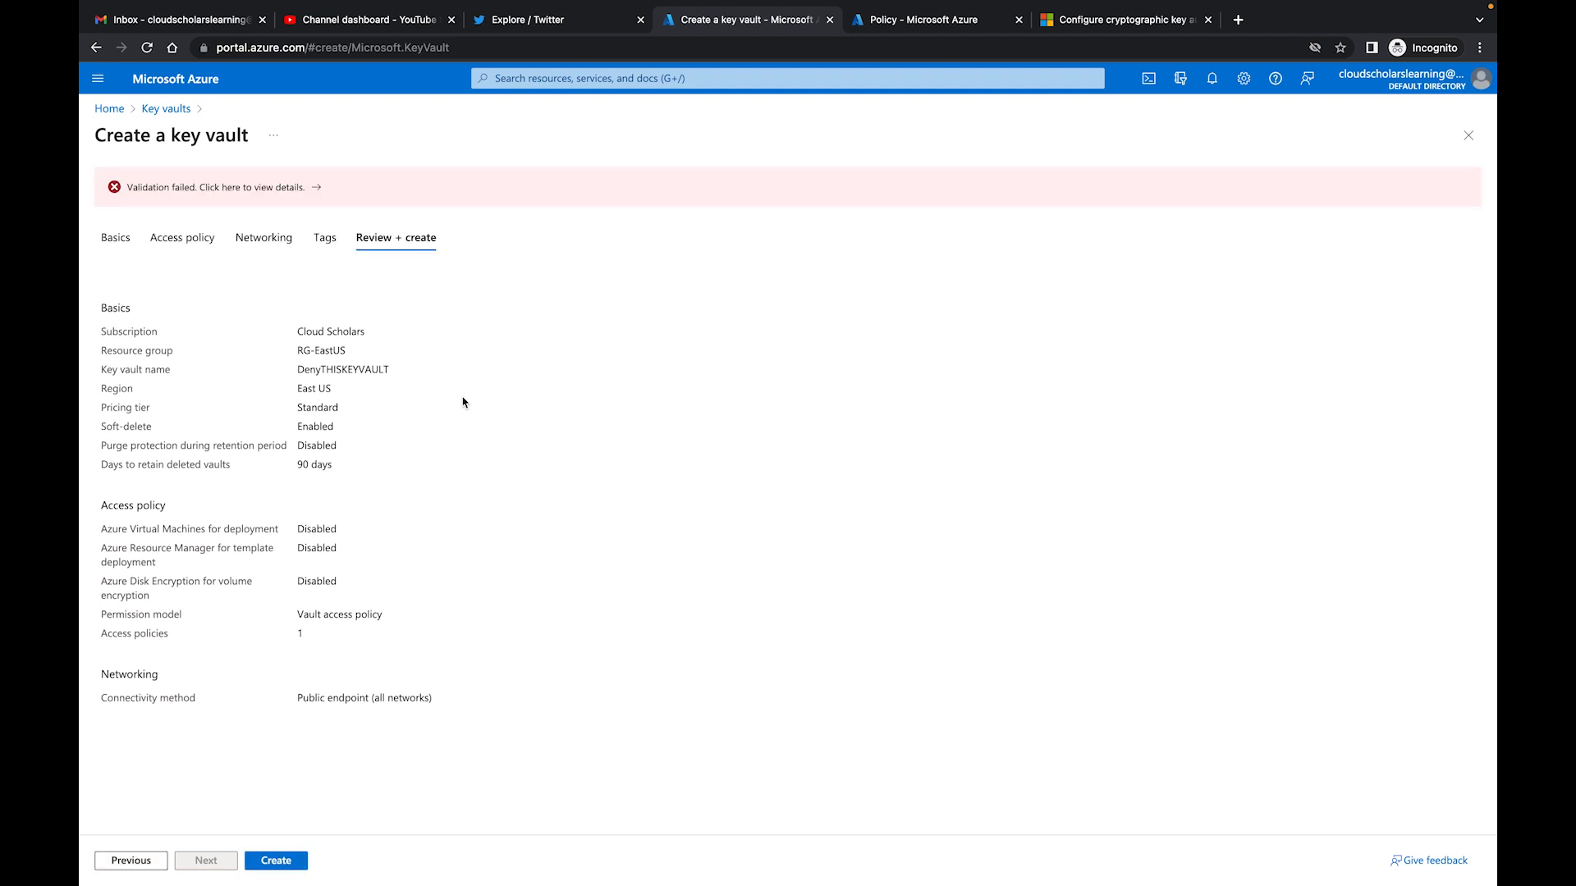
# Examine the validation error details for the new key vault, and return to the key vaults list
pyautogui.click(286, 190)
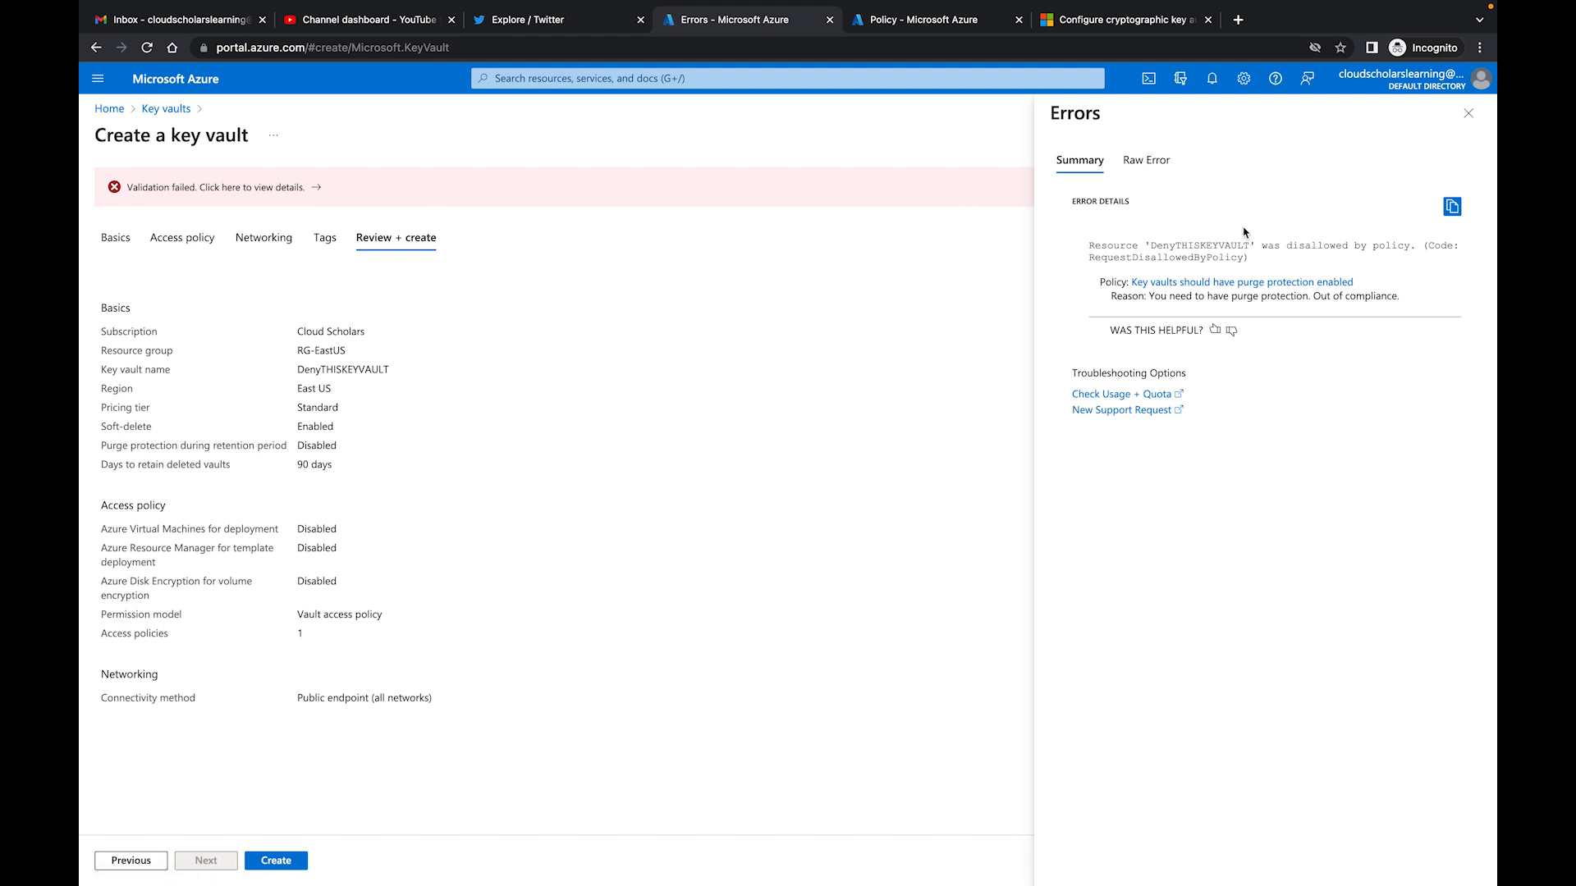
pyautogui.scroll(5, 1240, 233)
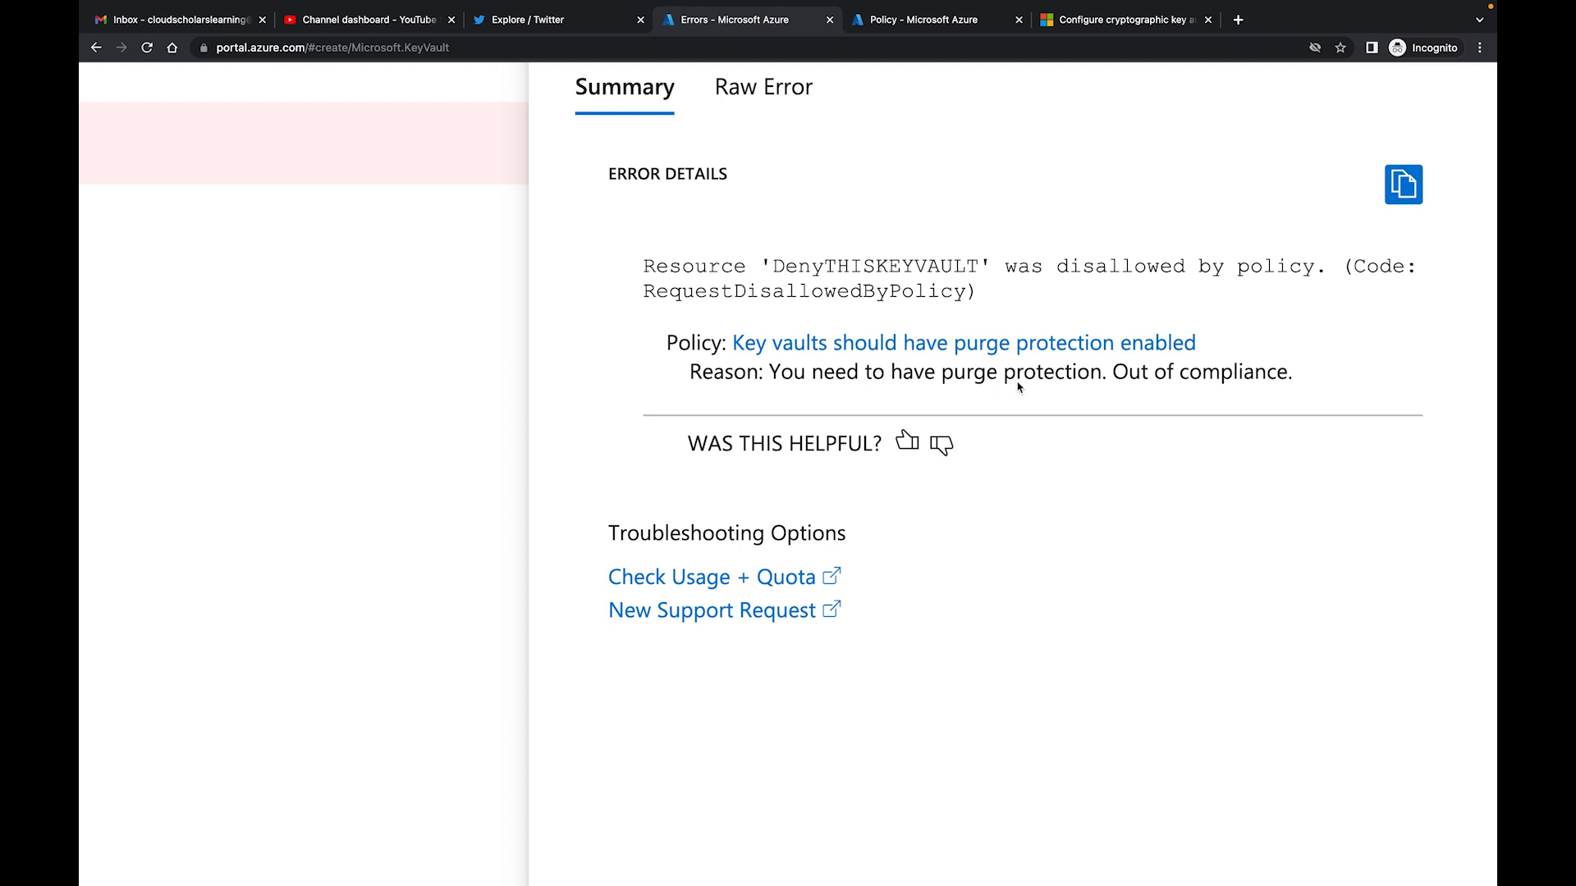
pyautogui.scroll(-5, 1019, 387)
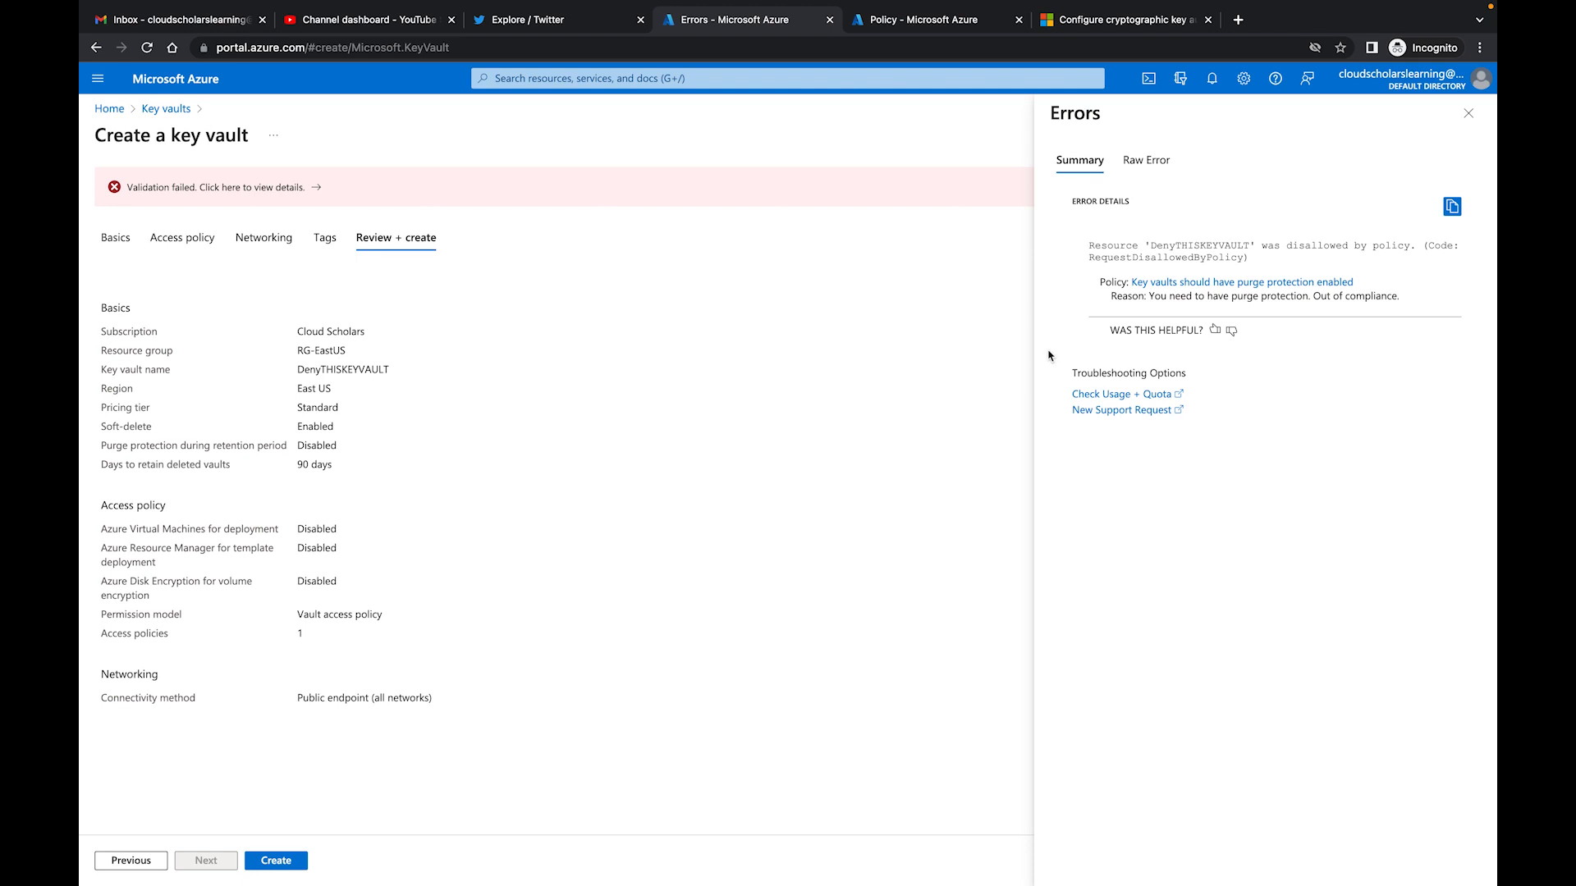
pyautogui.click(1466, 117)
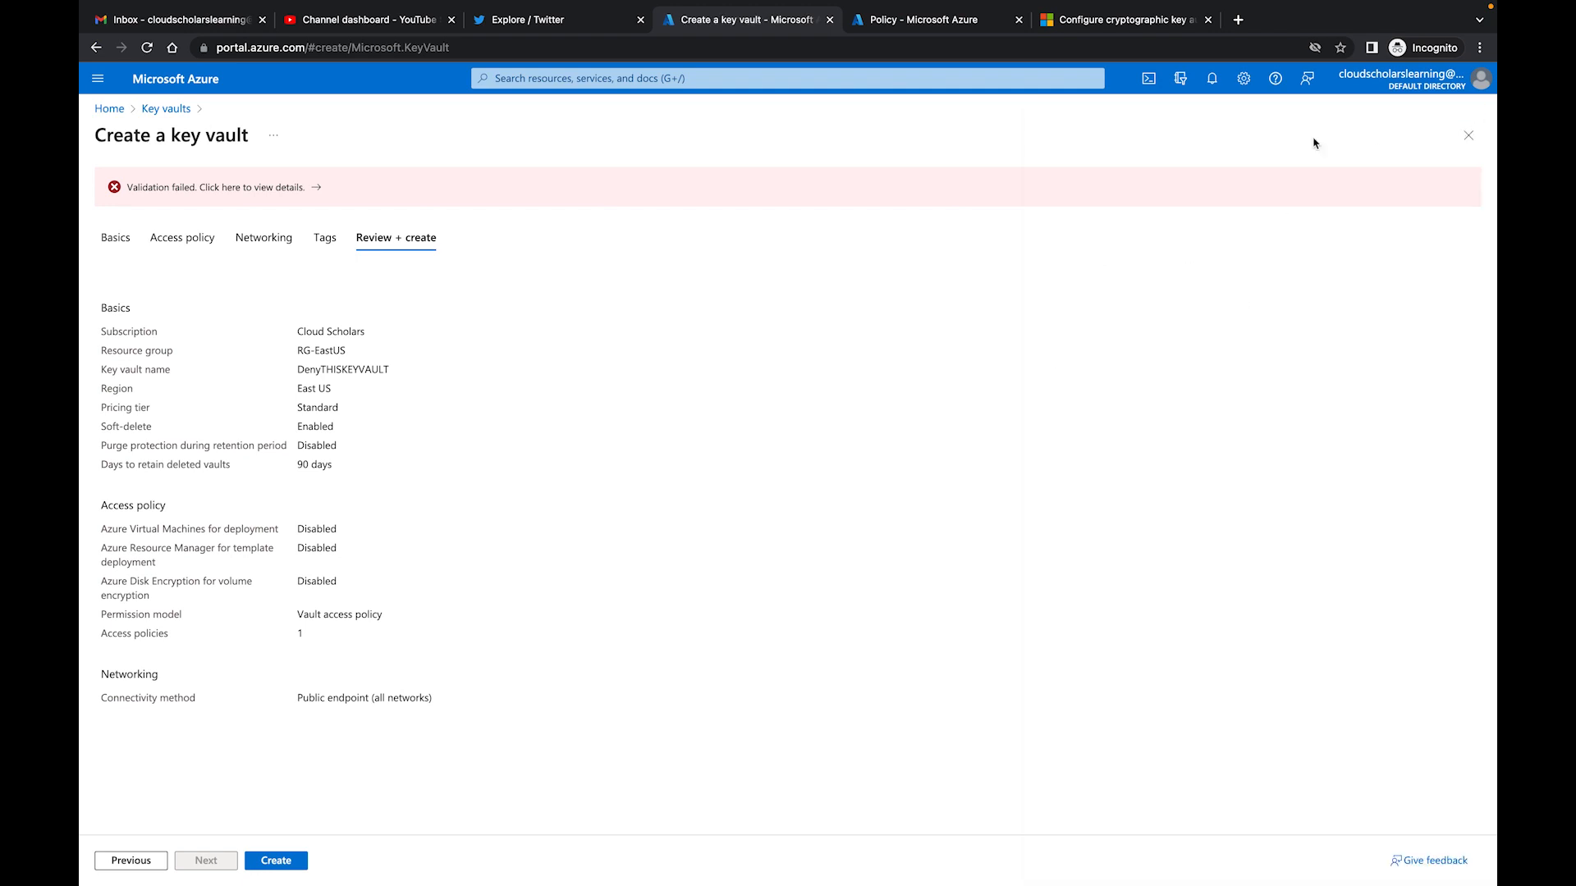
pyautogui.click(174, 113)
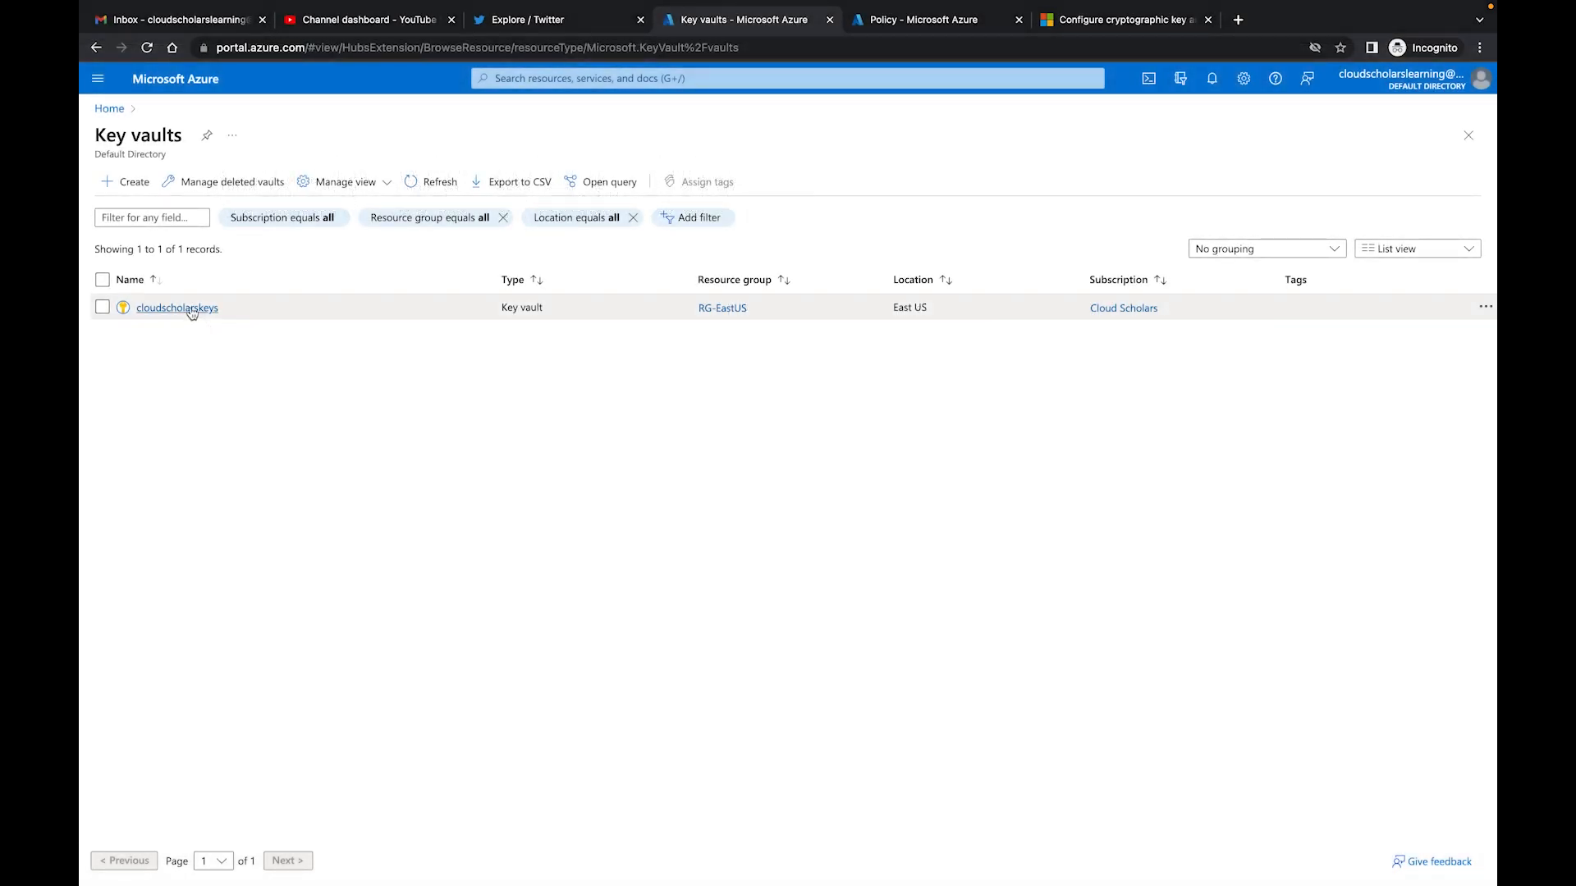
# Open the rotation policy of the APP2SQL2 key in the cloudscholarskeys vault
pyautogui.click(177, 307)
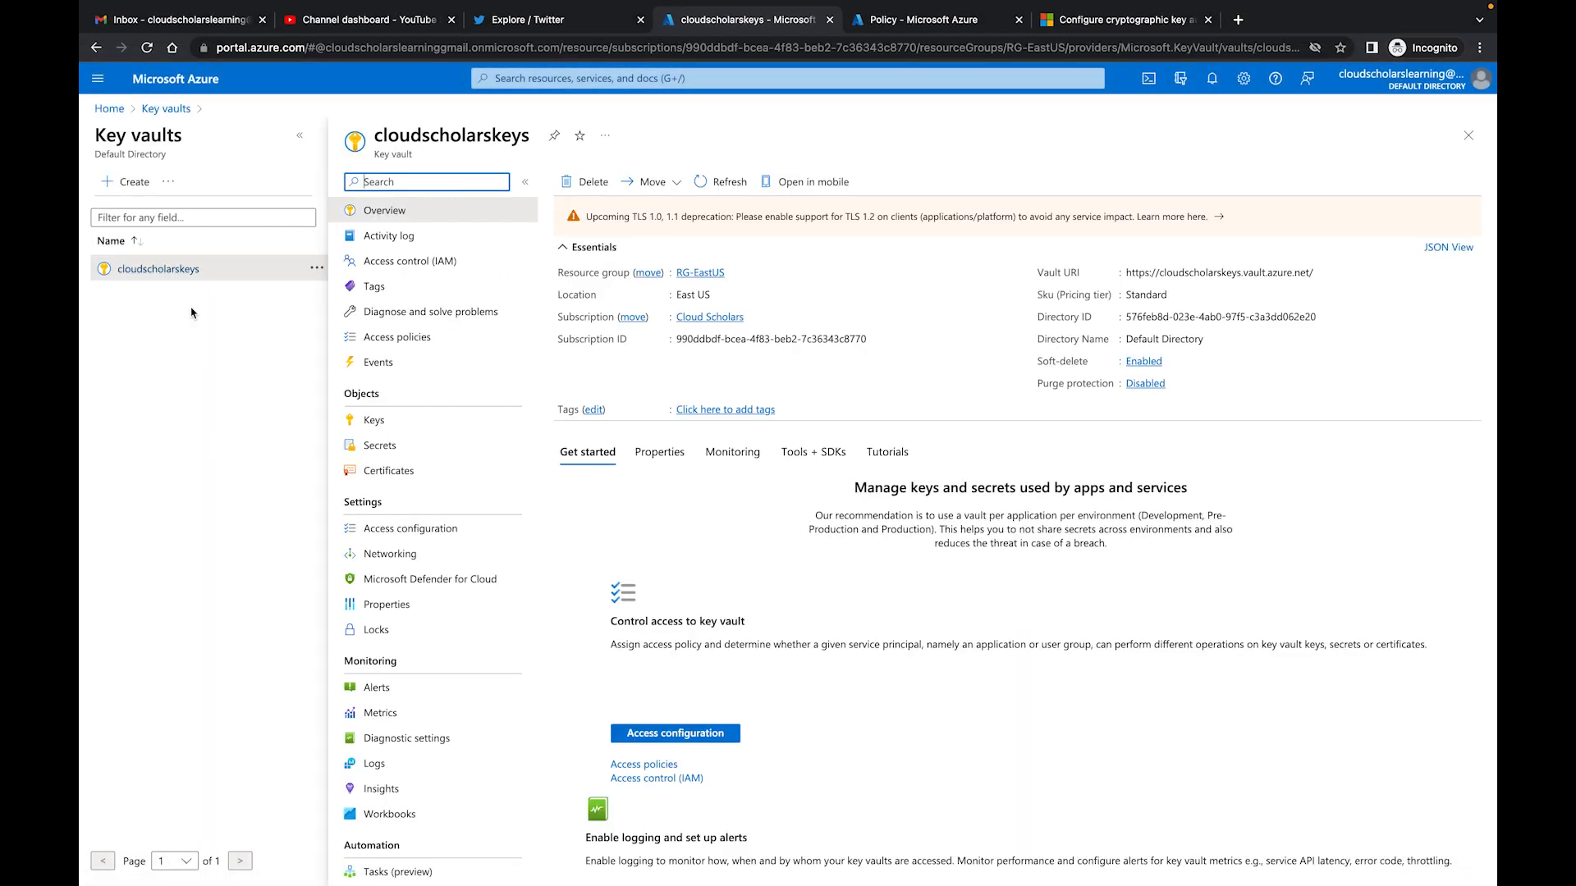
pyautogui.click(384, 426)
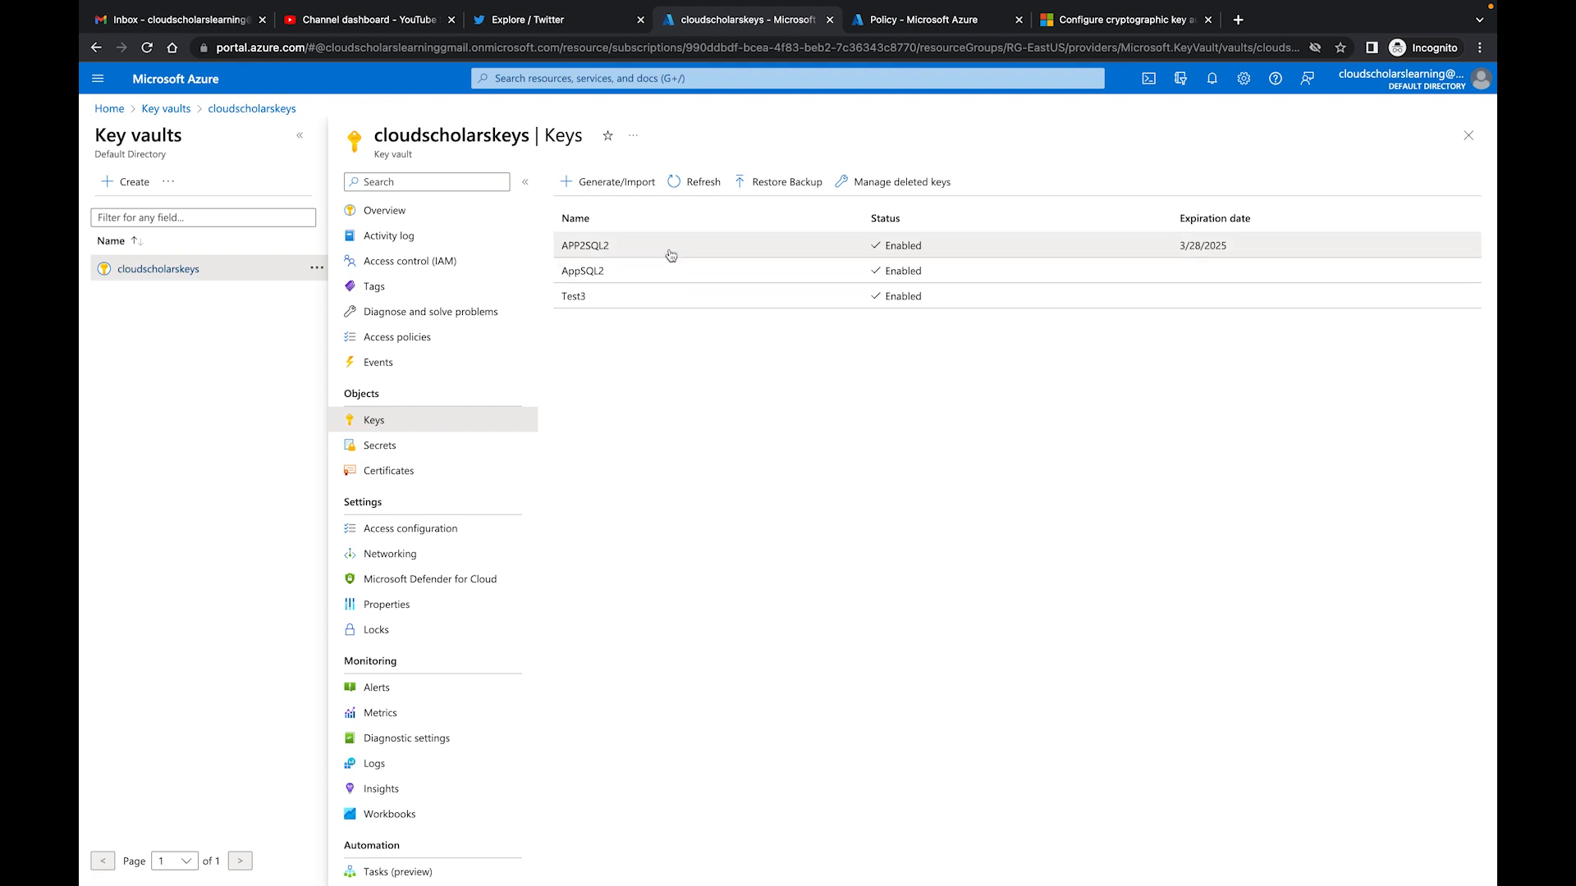
pyautogui.click(640, 246)
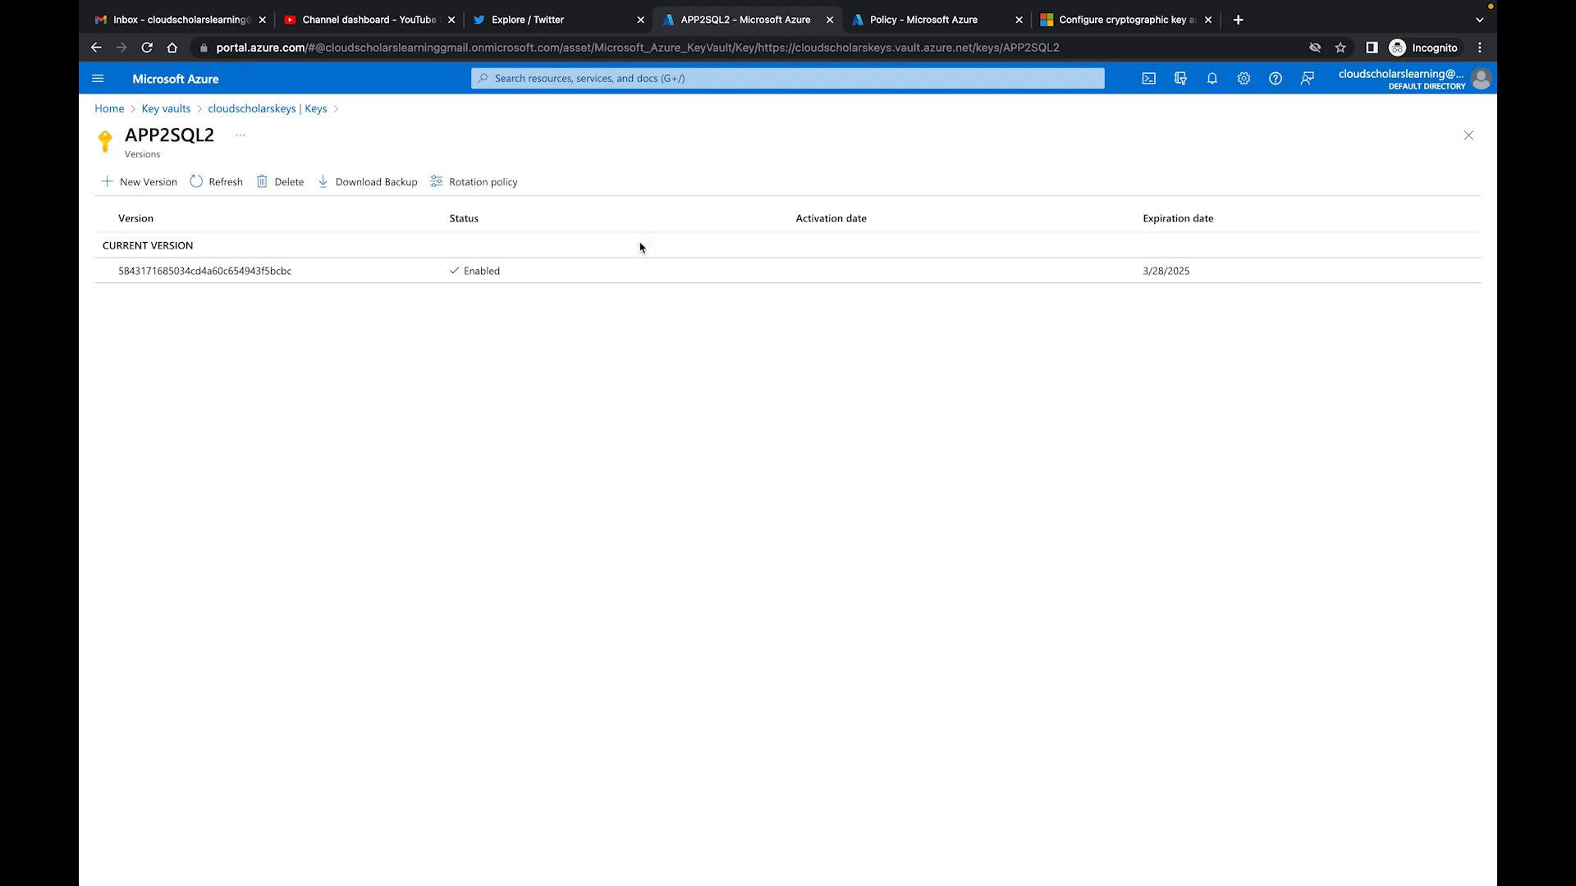
pyautogui.click(493, 183)
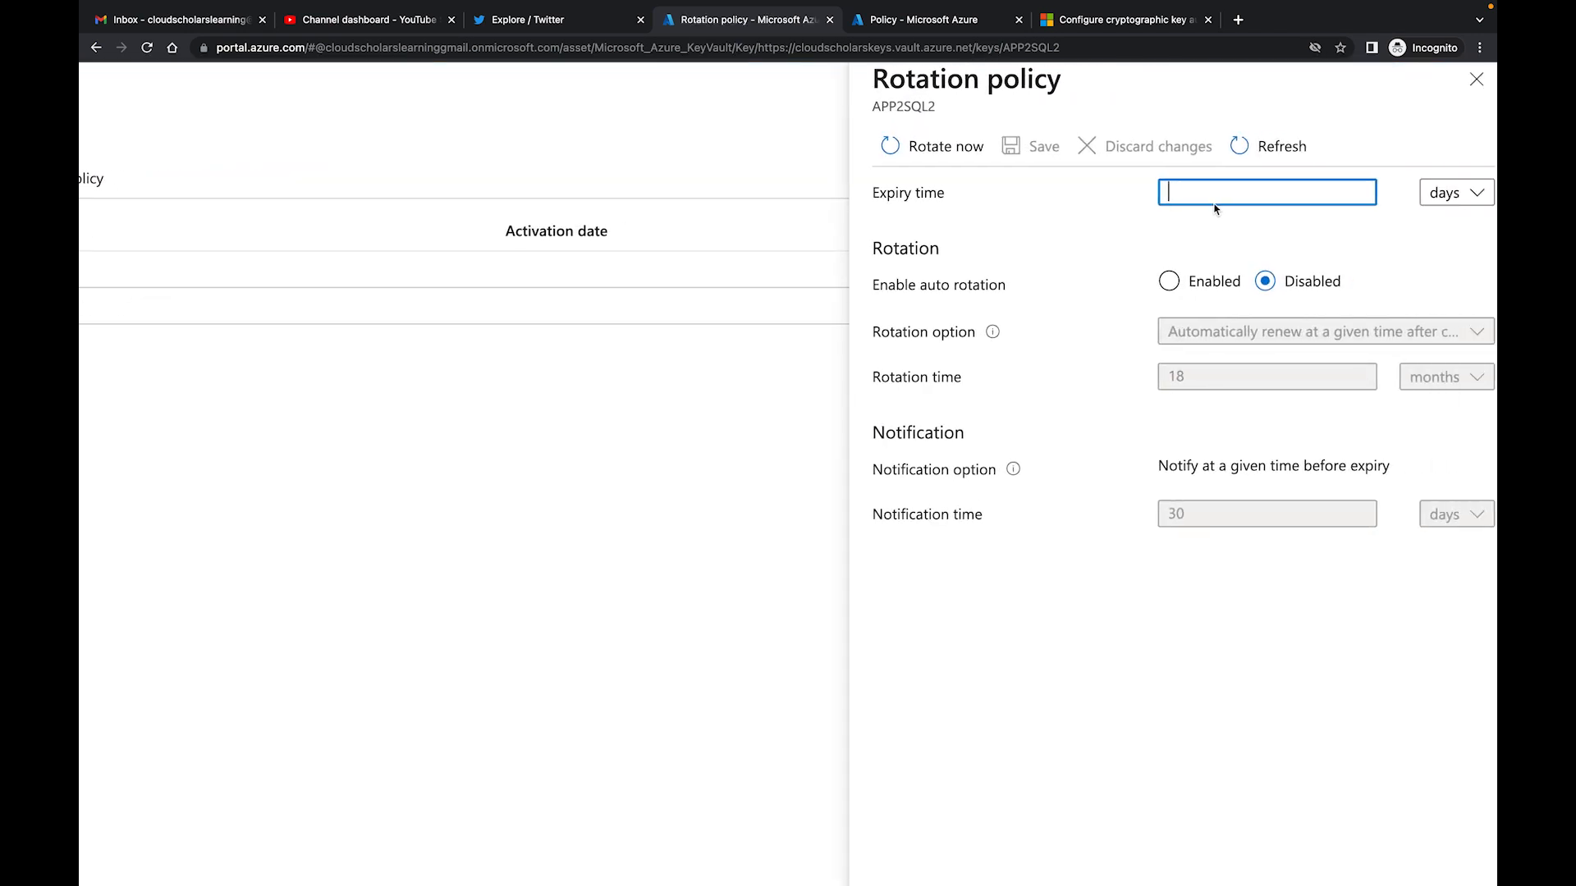
# Set the expiry time in the APP2SQL2 rotation policy to 60 days
pyautogui.scroll(2, 1225, 238)
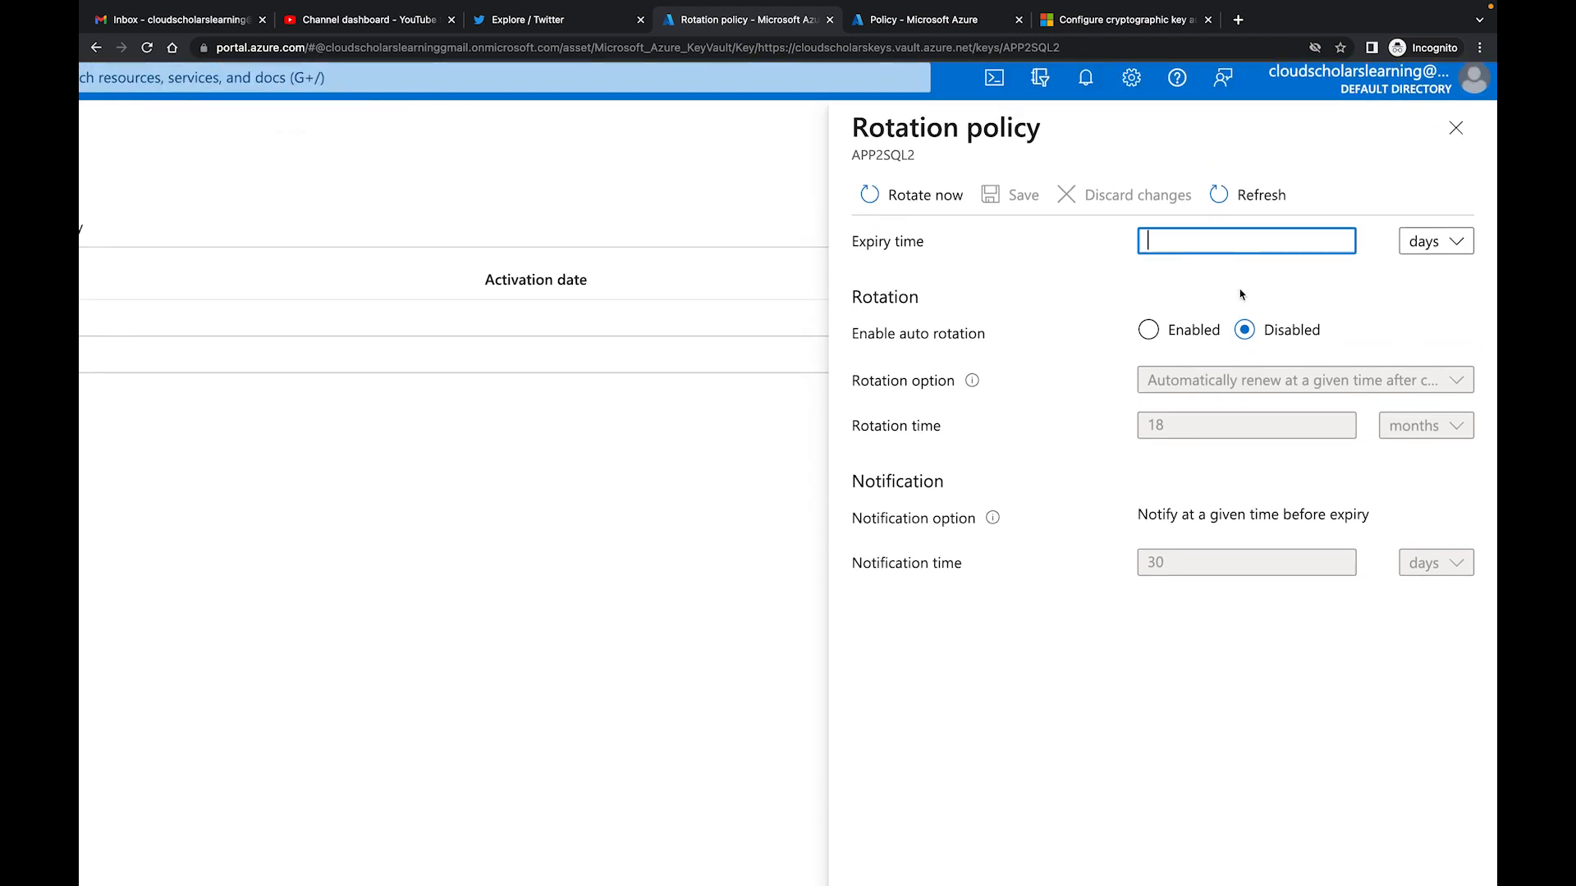
pyautogui.click(1434, 251)
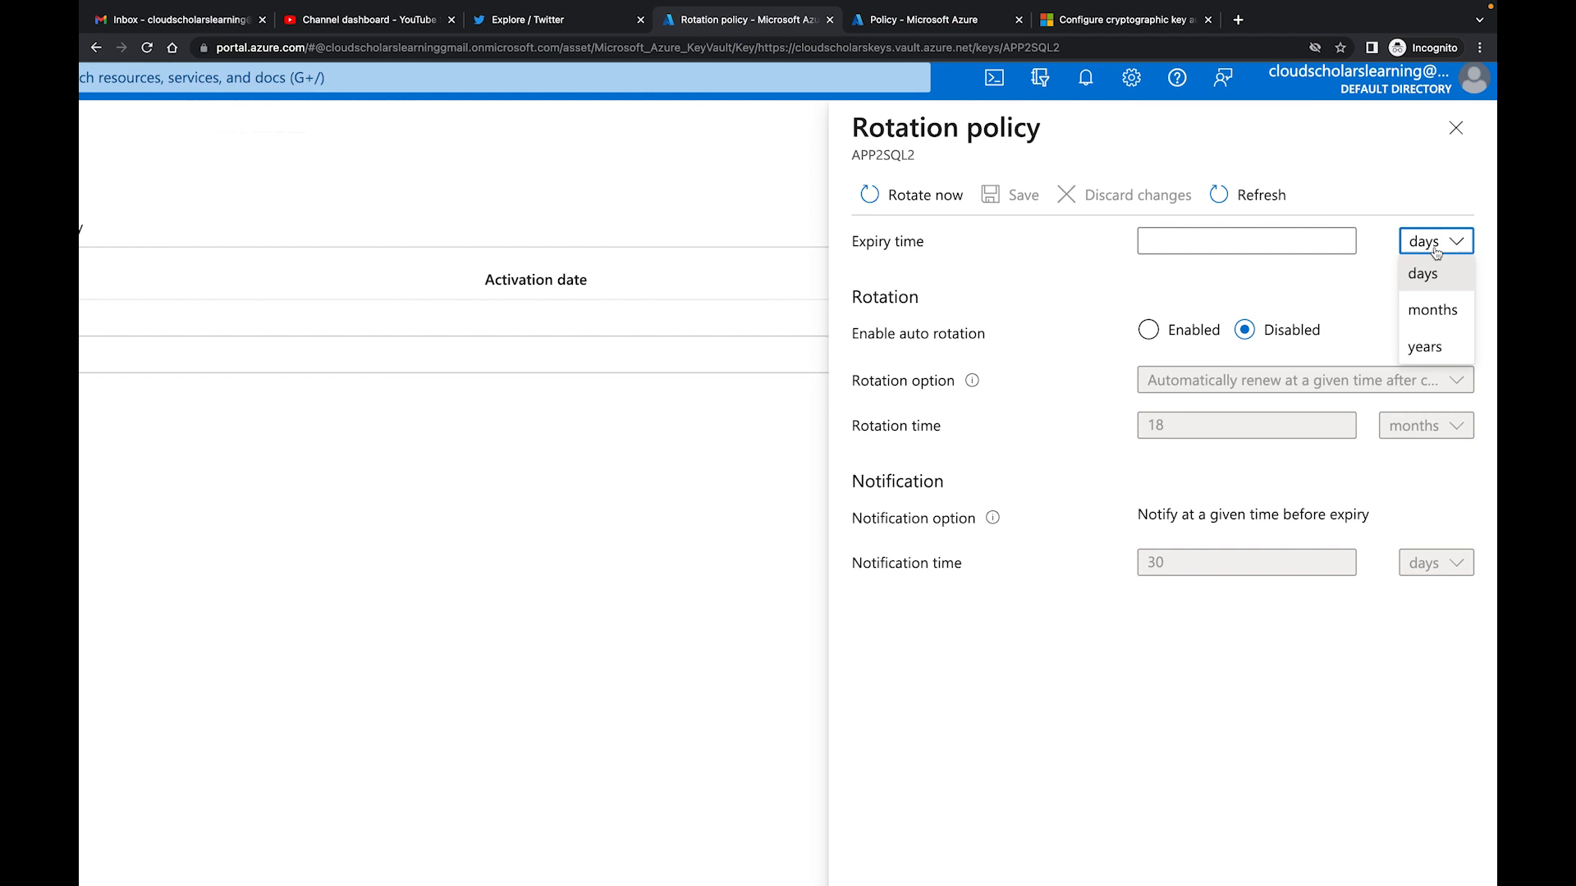
pyautogui.click(1374, 301)
pyautogui.press('Tab')
pyautogui.click(1197, 268)
pyautogui.press('Tab')
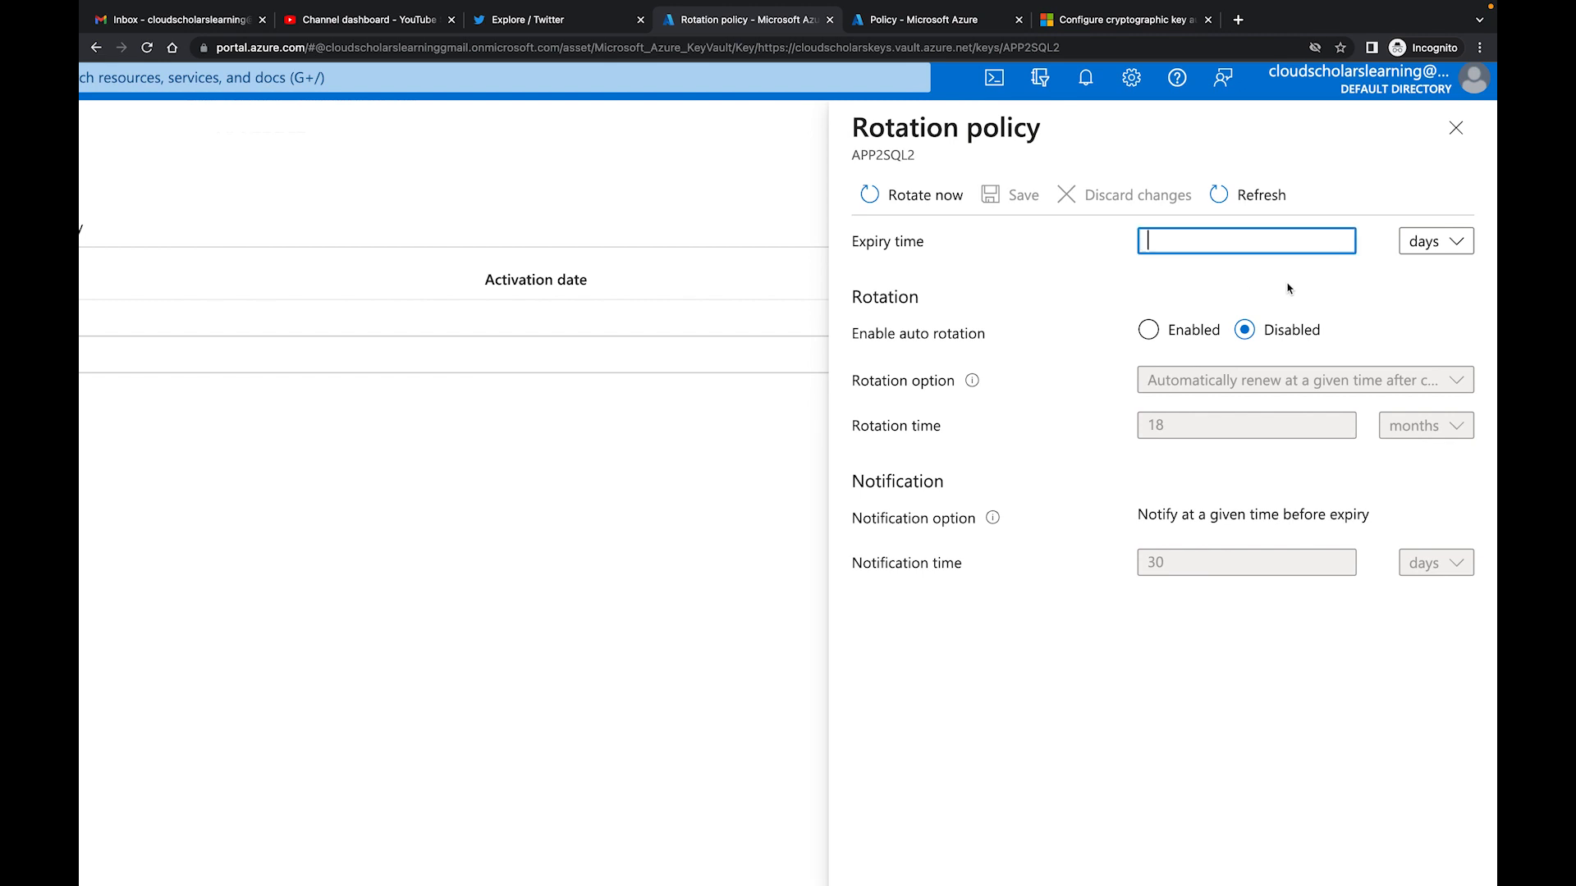
pyautogui.write('60')
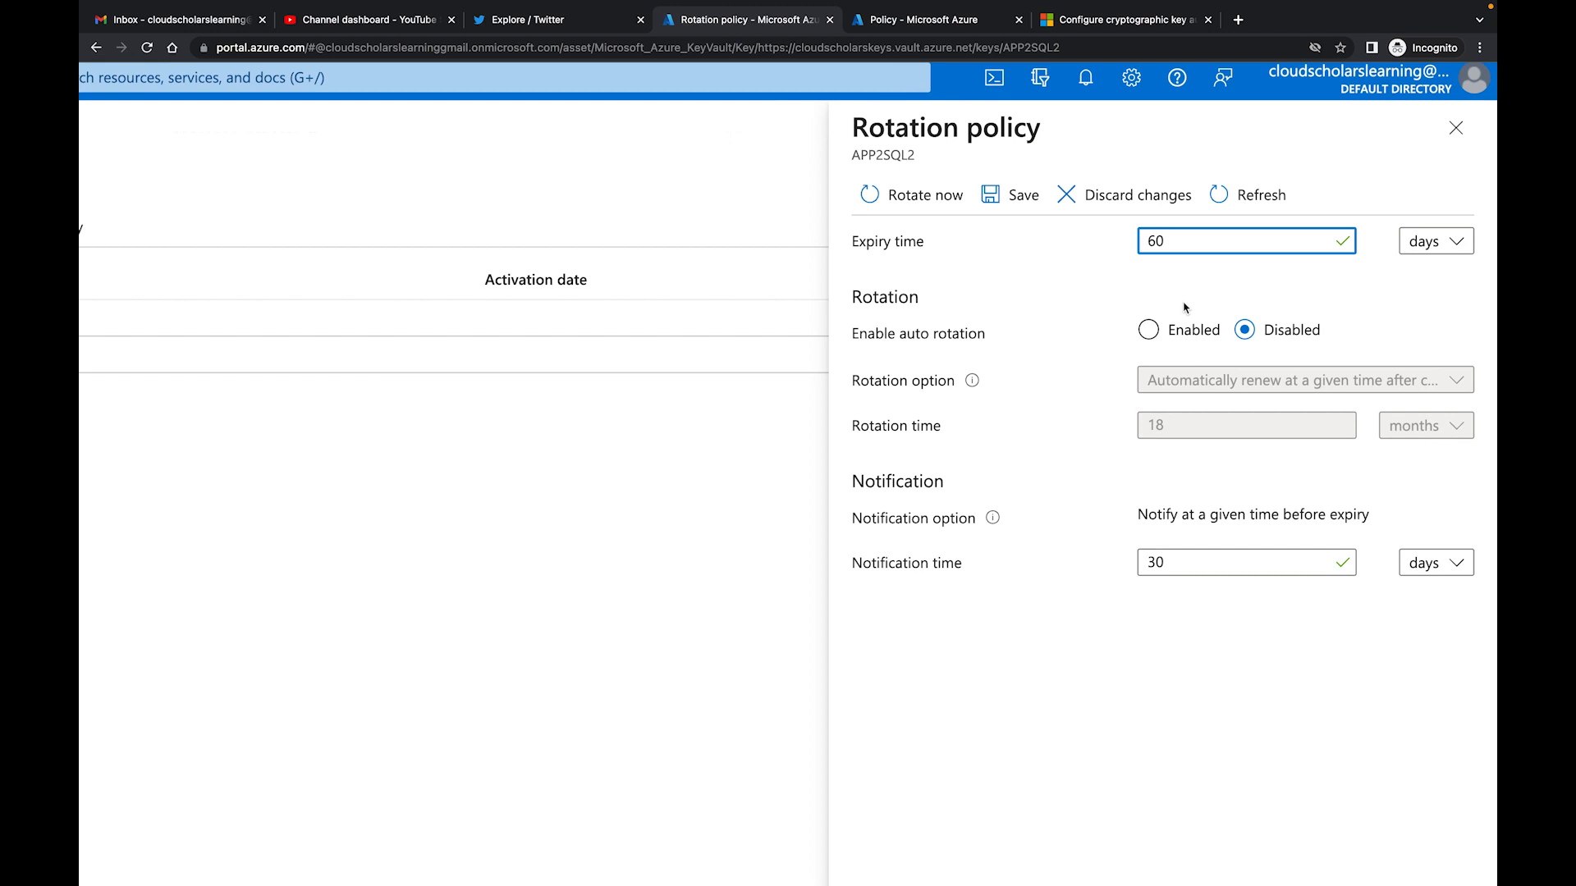
# Enable auto rotation in the APP2SQL2 rotation policy, discard the unsaved edits, and return to the cloudscholarskeys keys list
pyautogui.click(1142, 337)
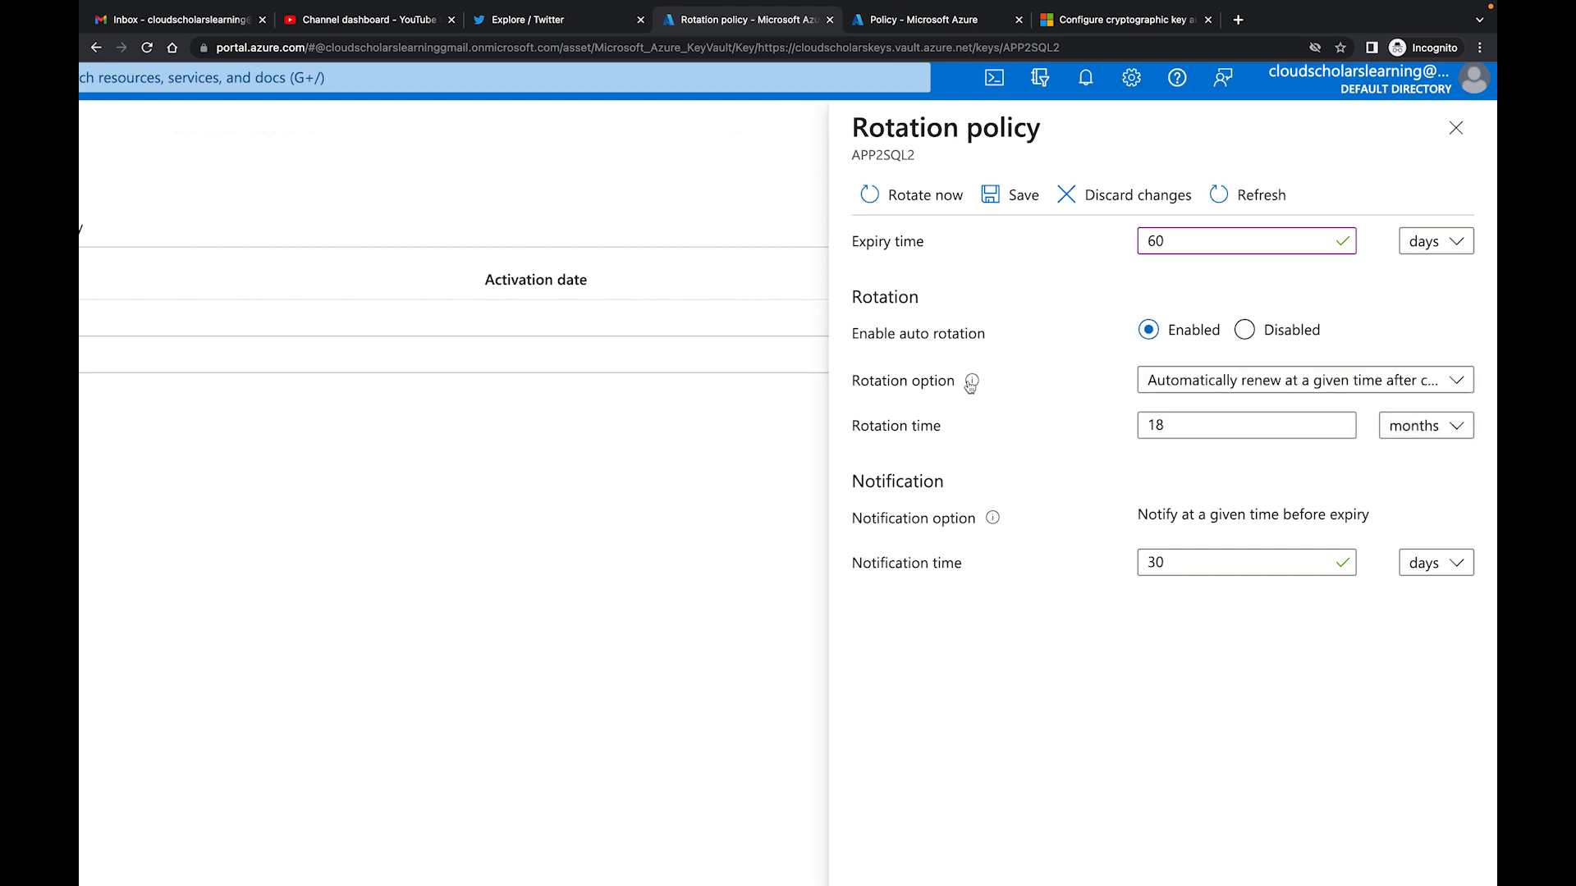
pyautogui.moveTo(972, 383)
pyautogui.scroll(-5, 1076, 436)
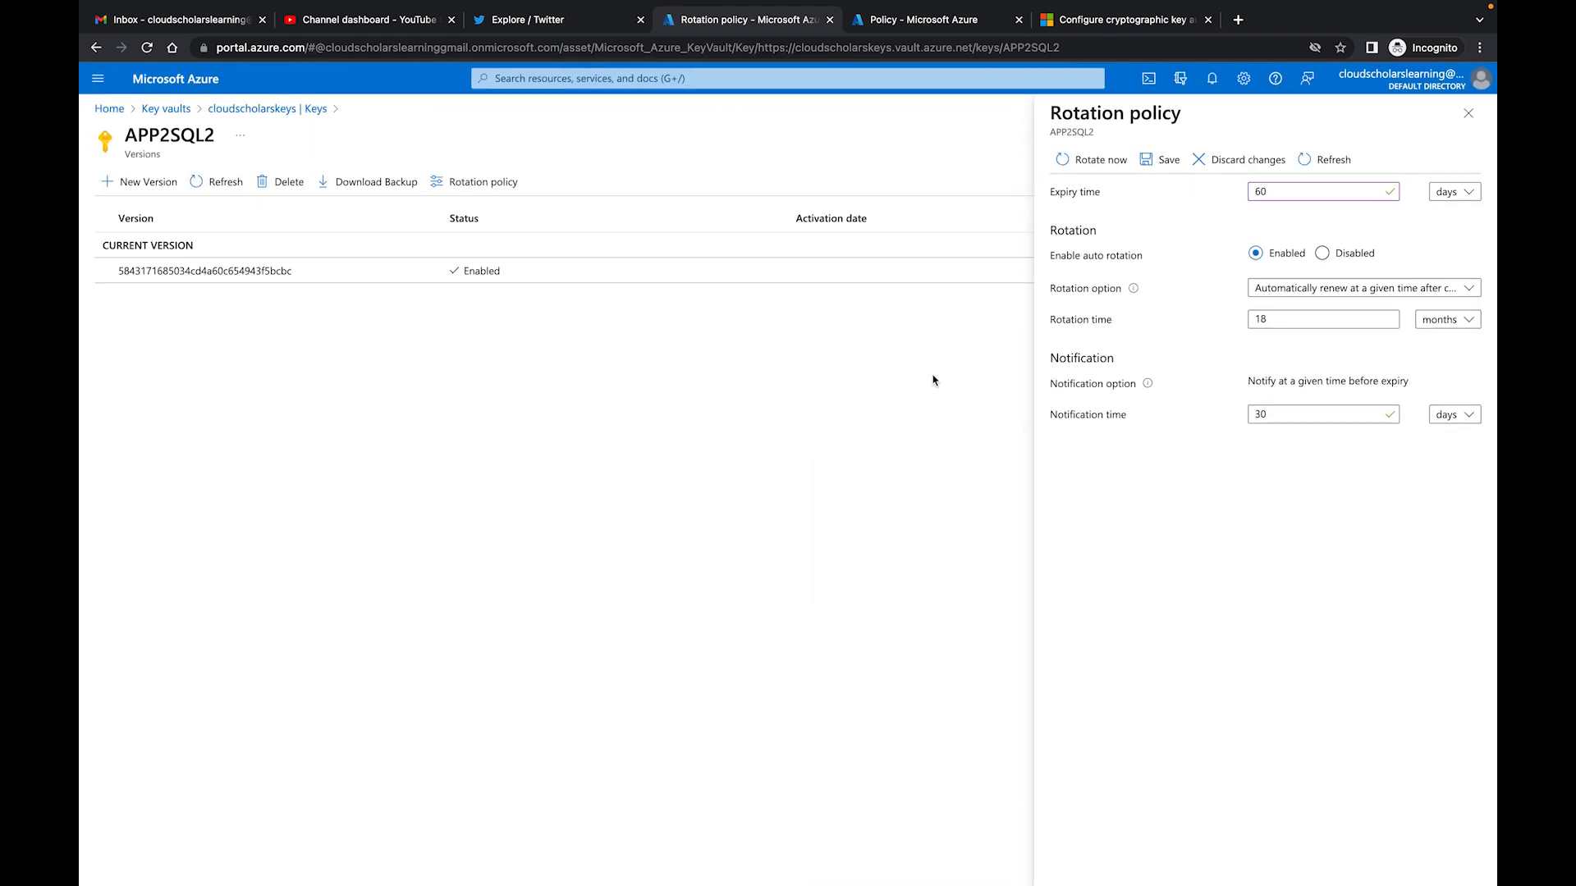
pyautogui.click(279, 112)
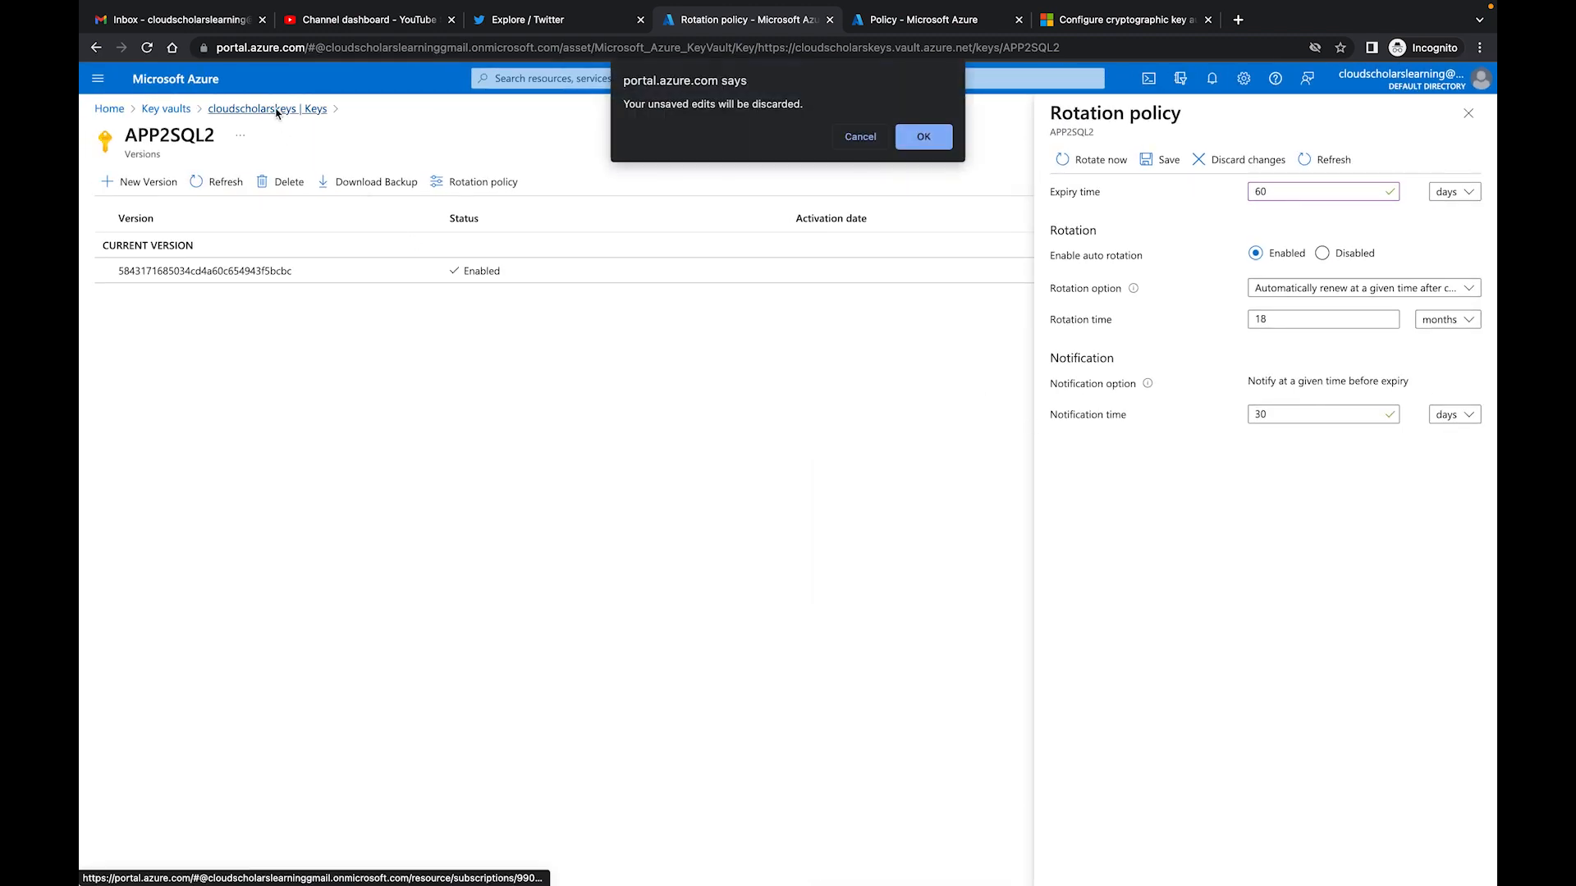
pyautogui.click(927, 136)
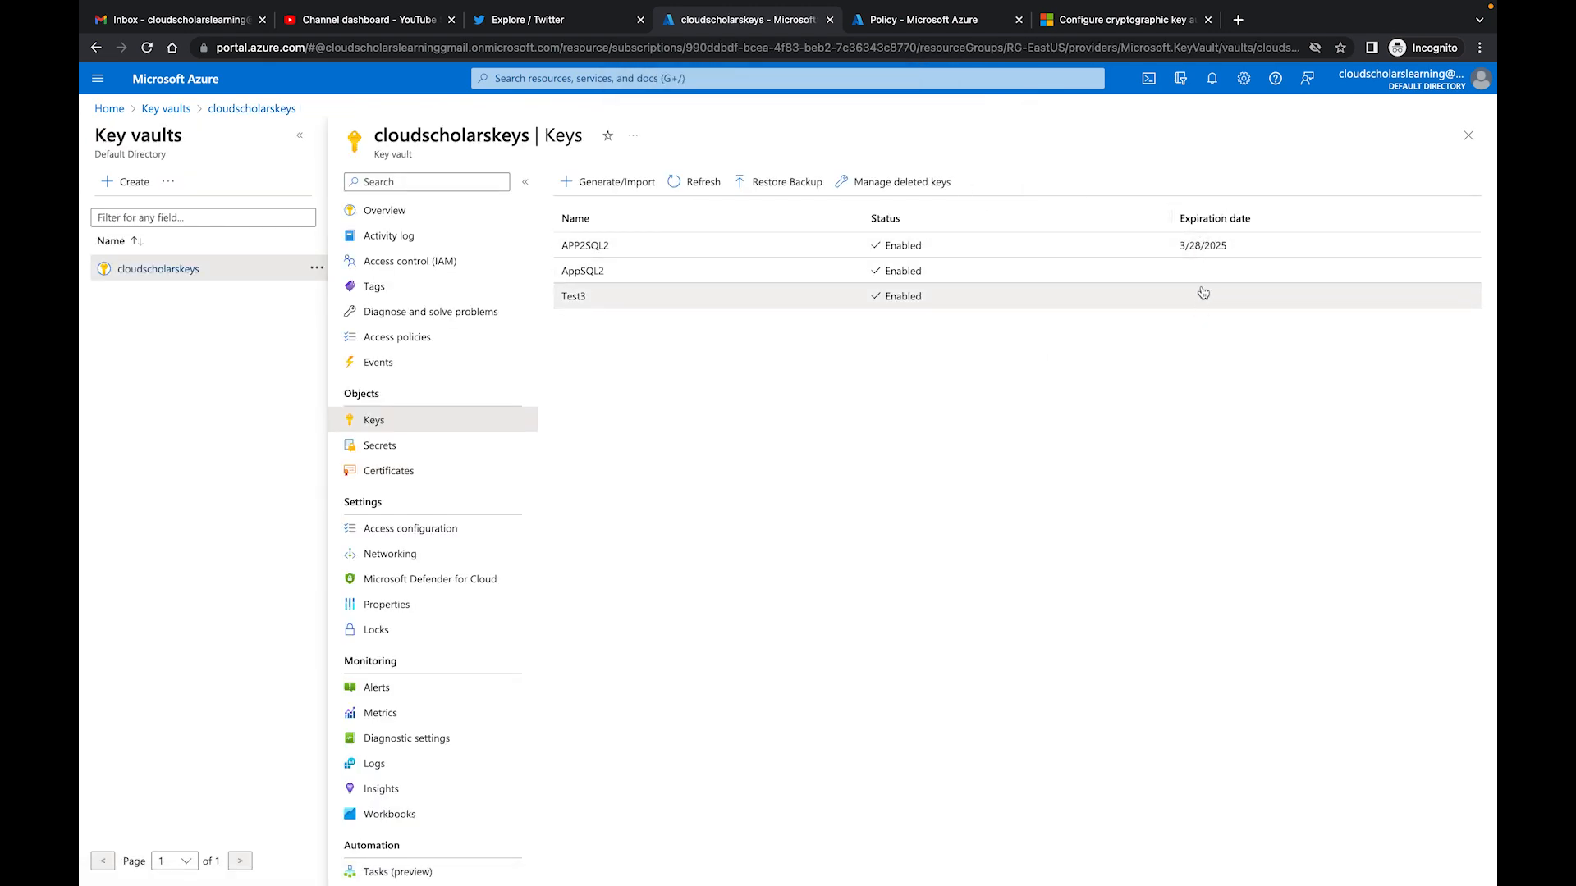
# Enable auto rotation in the AppSQL2 key's rotation policy to examine the rotation options, and discard the edits back to the keys list
pyautogui.click(649, 271)
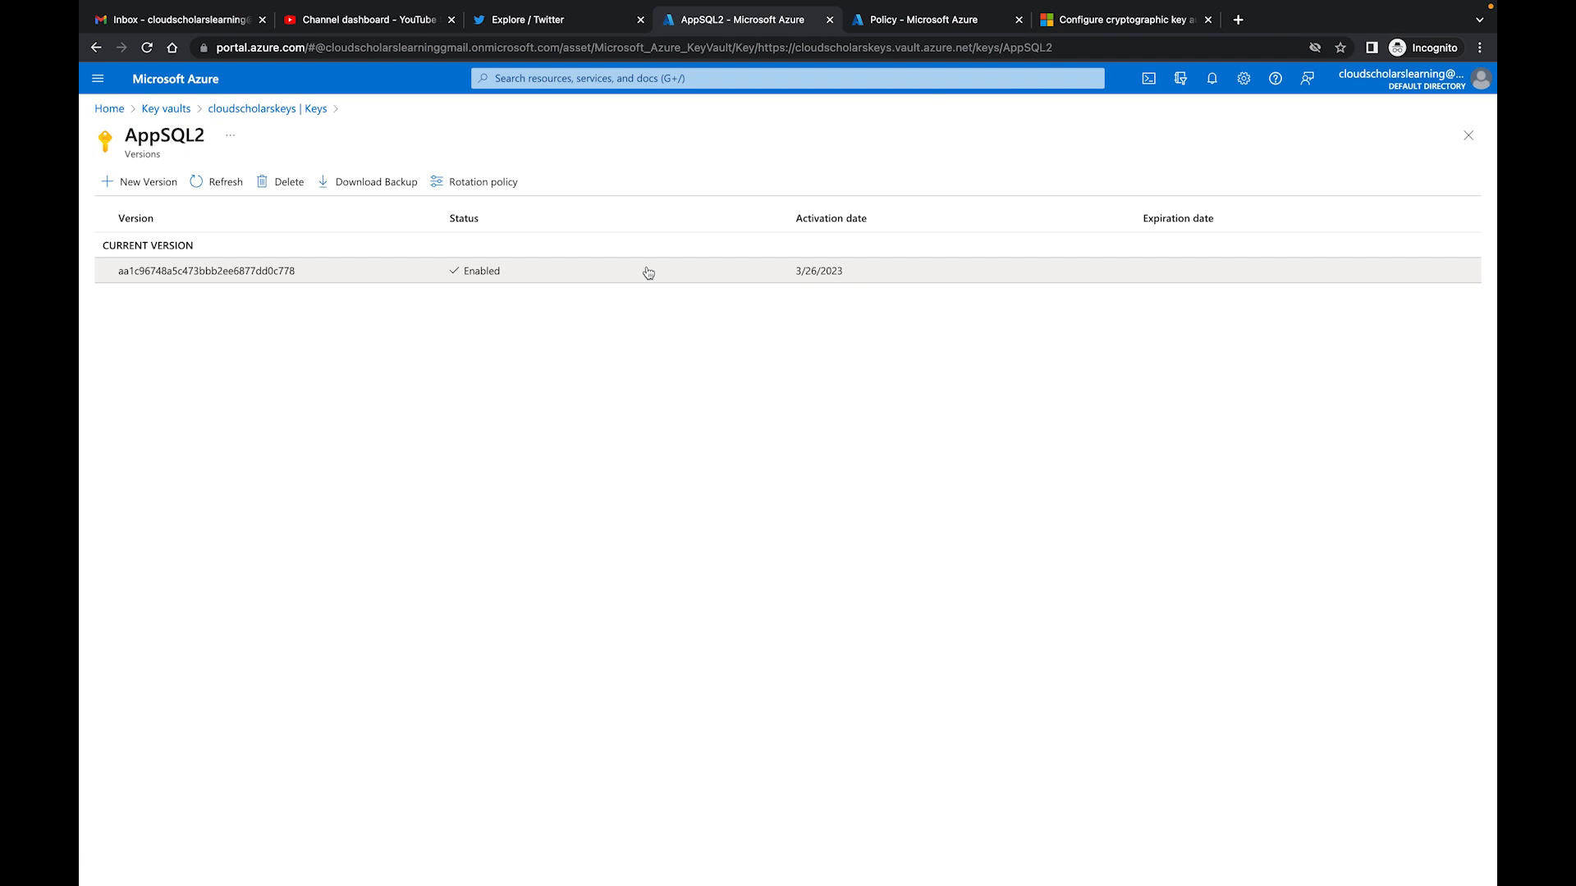
pyautogui.click(486, 183)
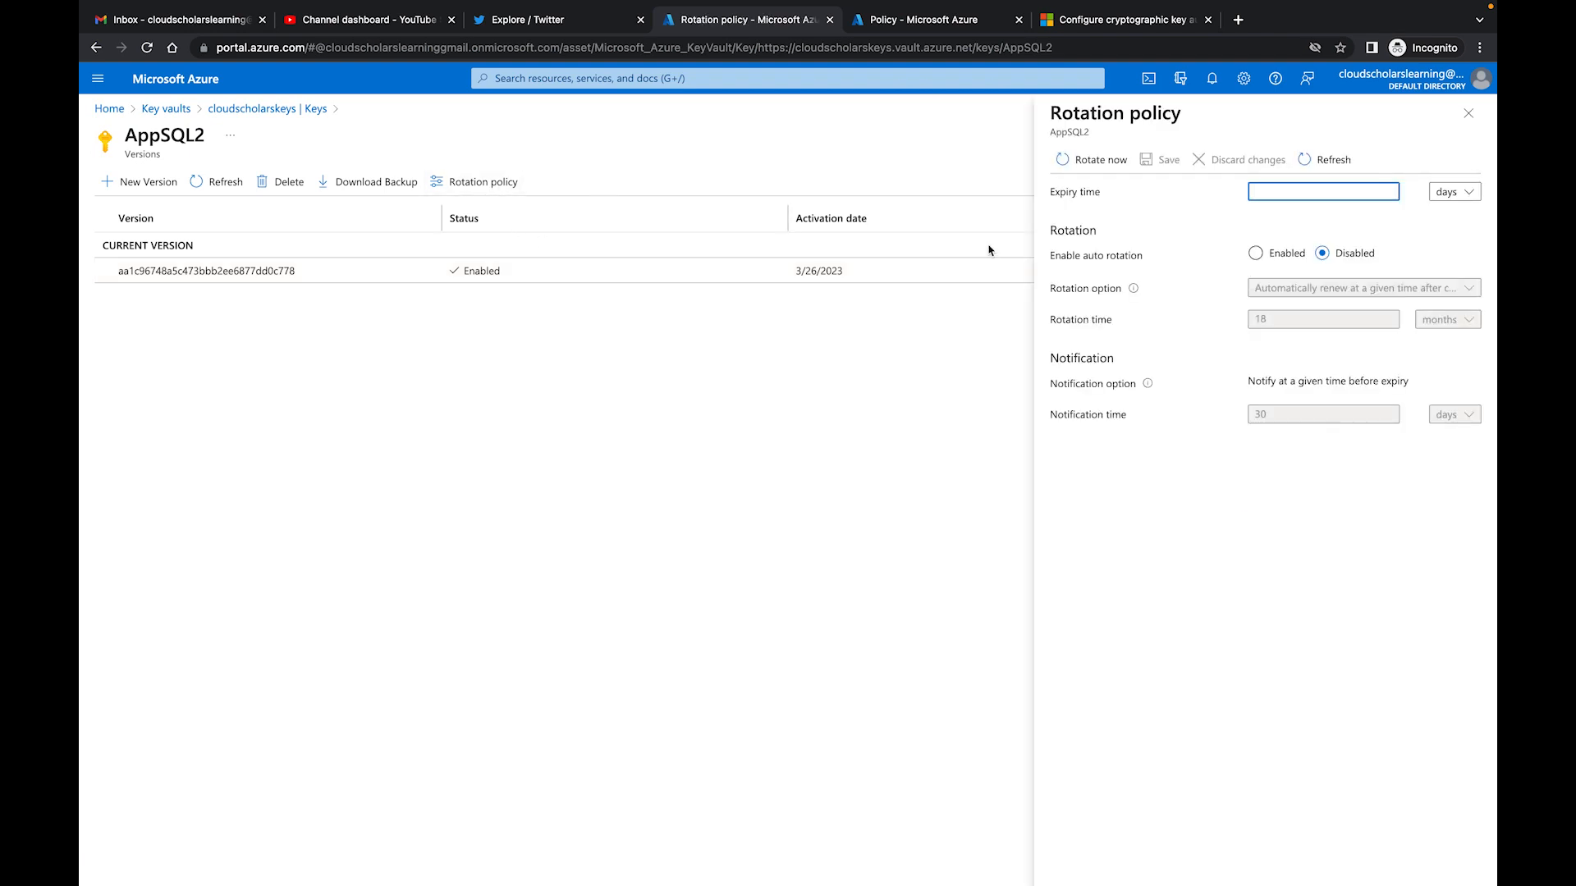
pyautogui.click(1255, 253)
pyautogui.click(1289, 288)
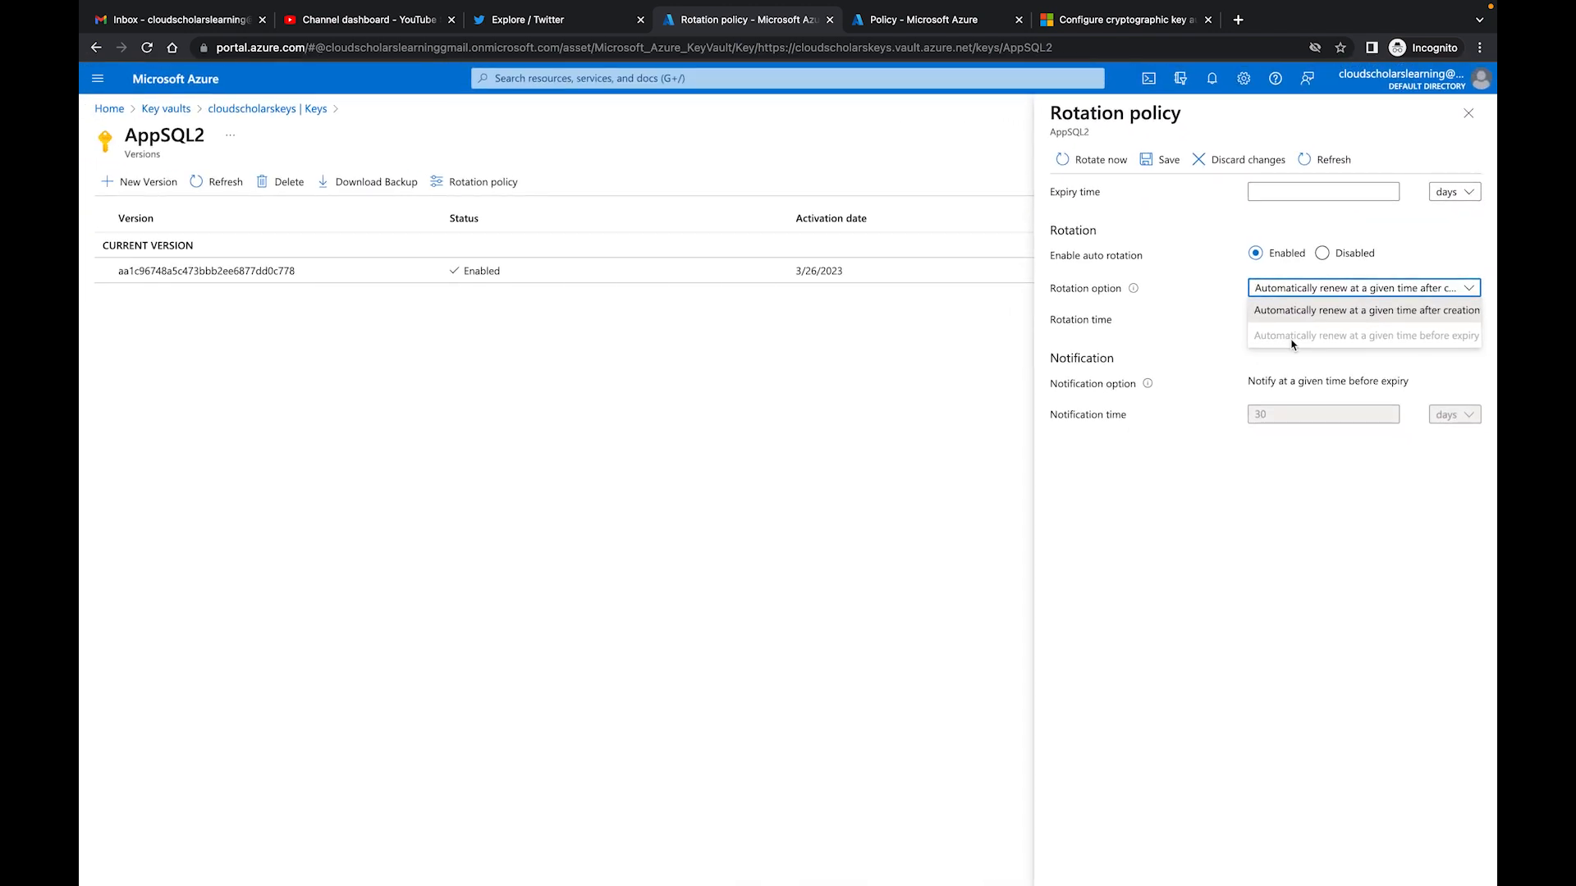
pyautogui.click(283, 110)
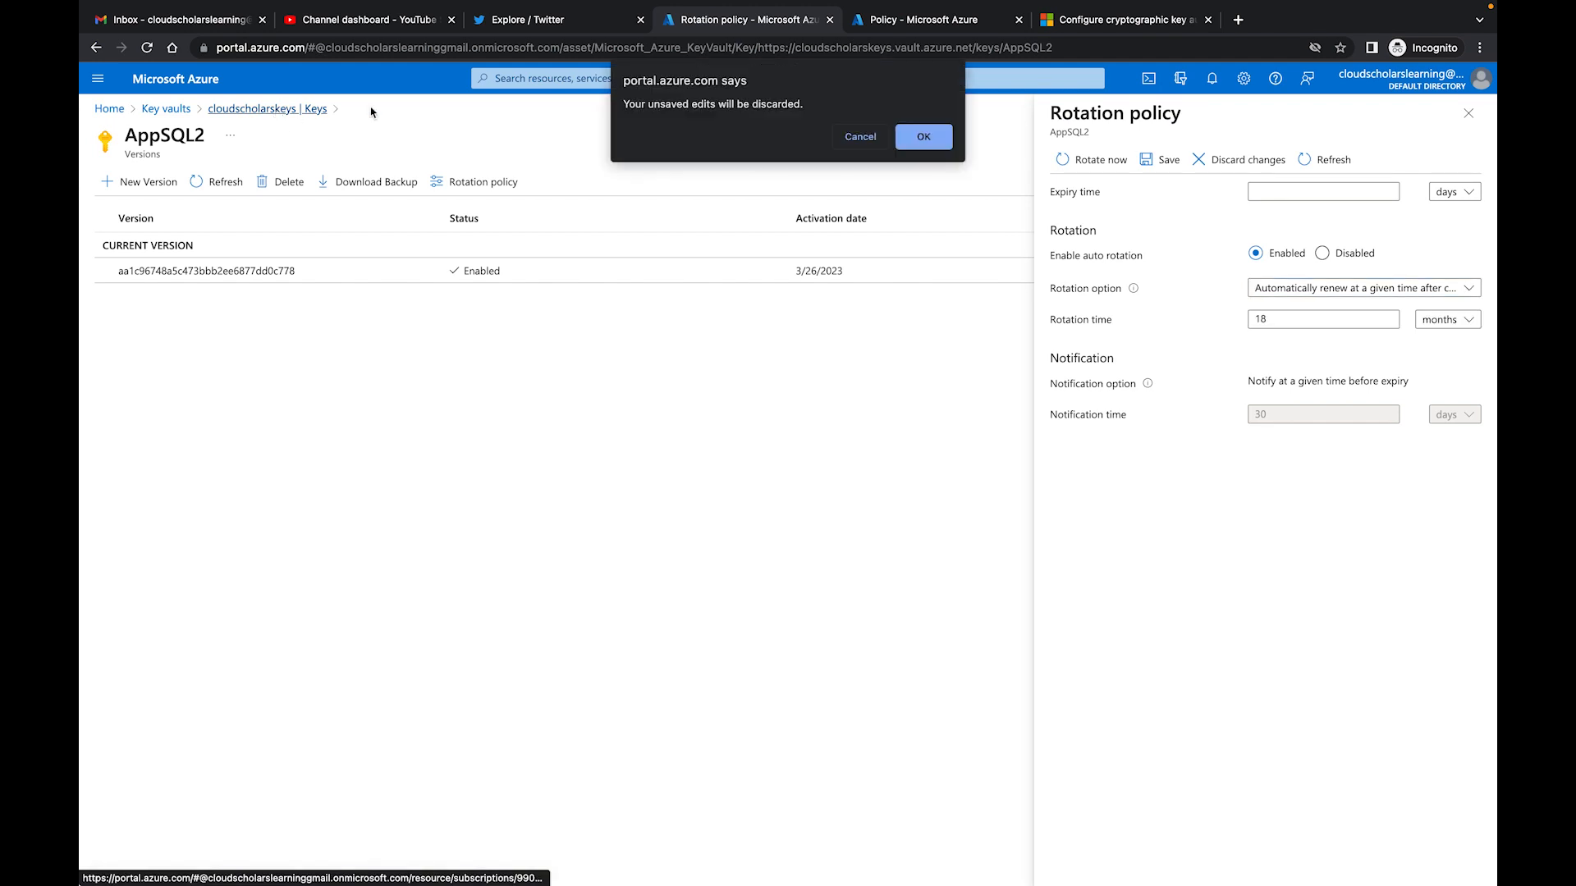
pyautogui.click(923, 137)
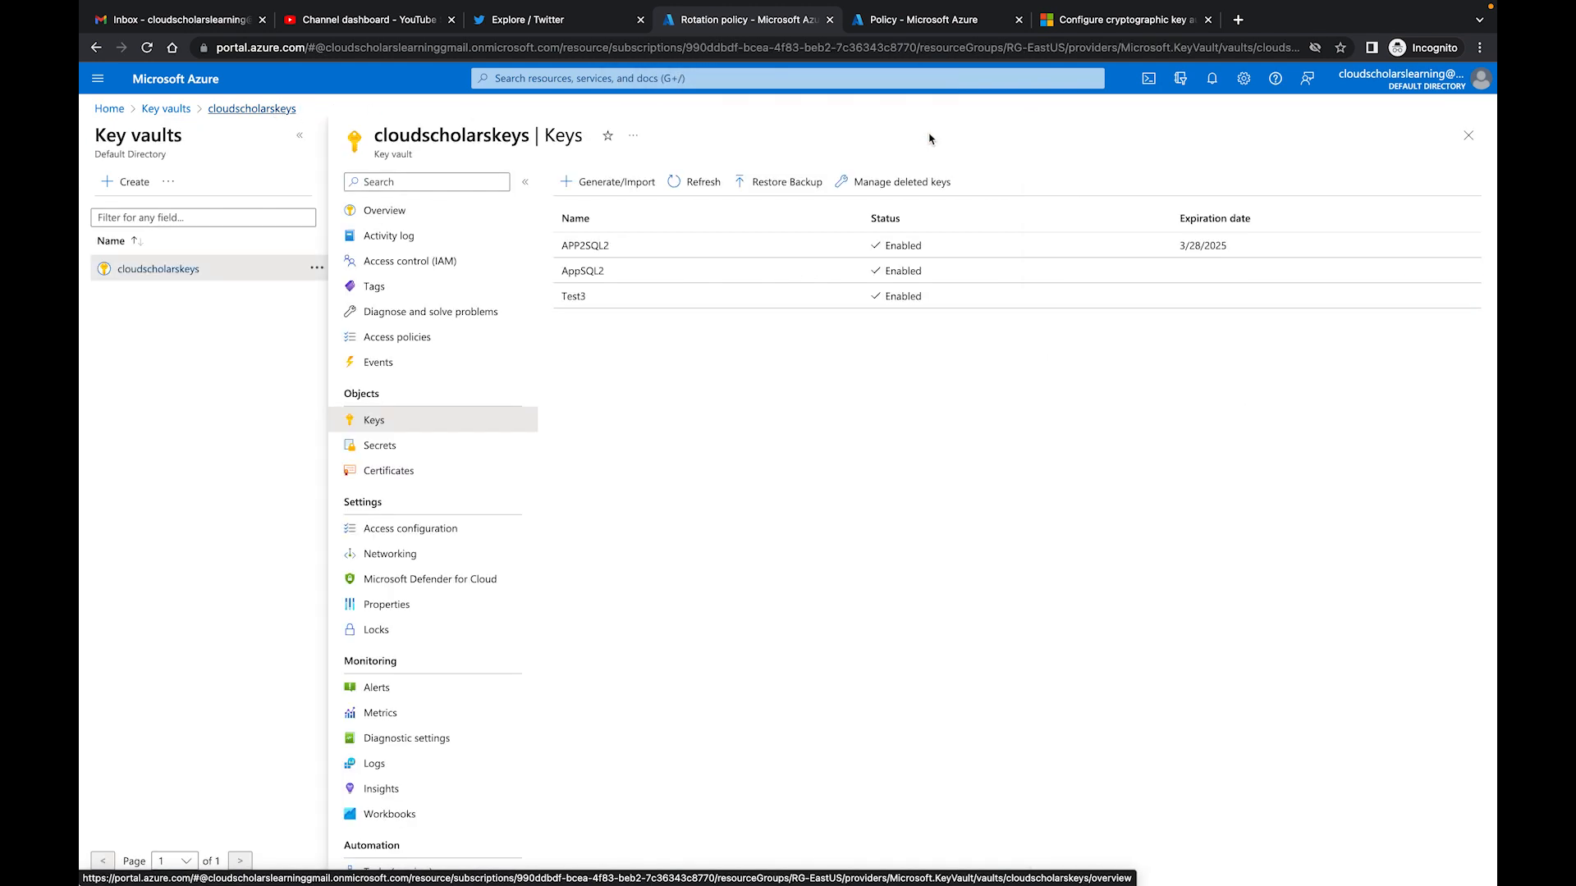
# Open the rotation policy of the APP2SQL2 key and set its expiry time to 60 days
pyautogui.click(636, 255)
pyautogui.click(478, 182)
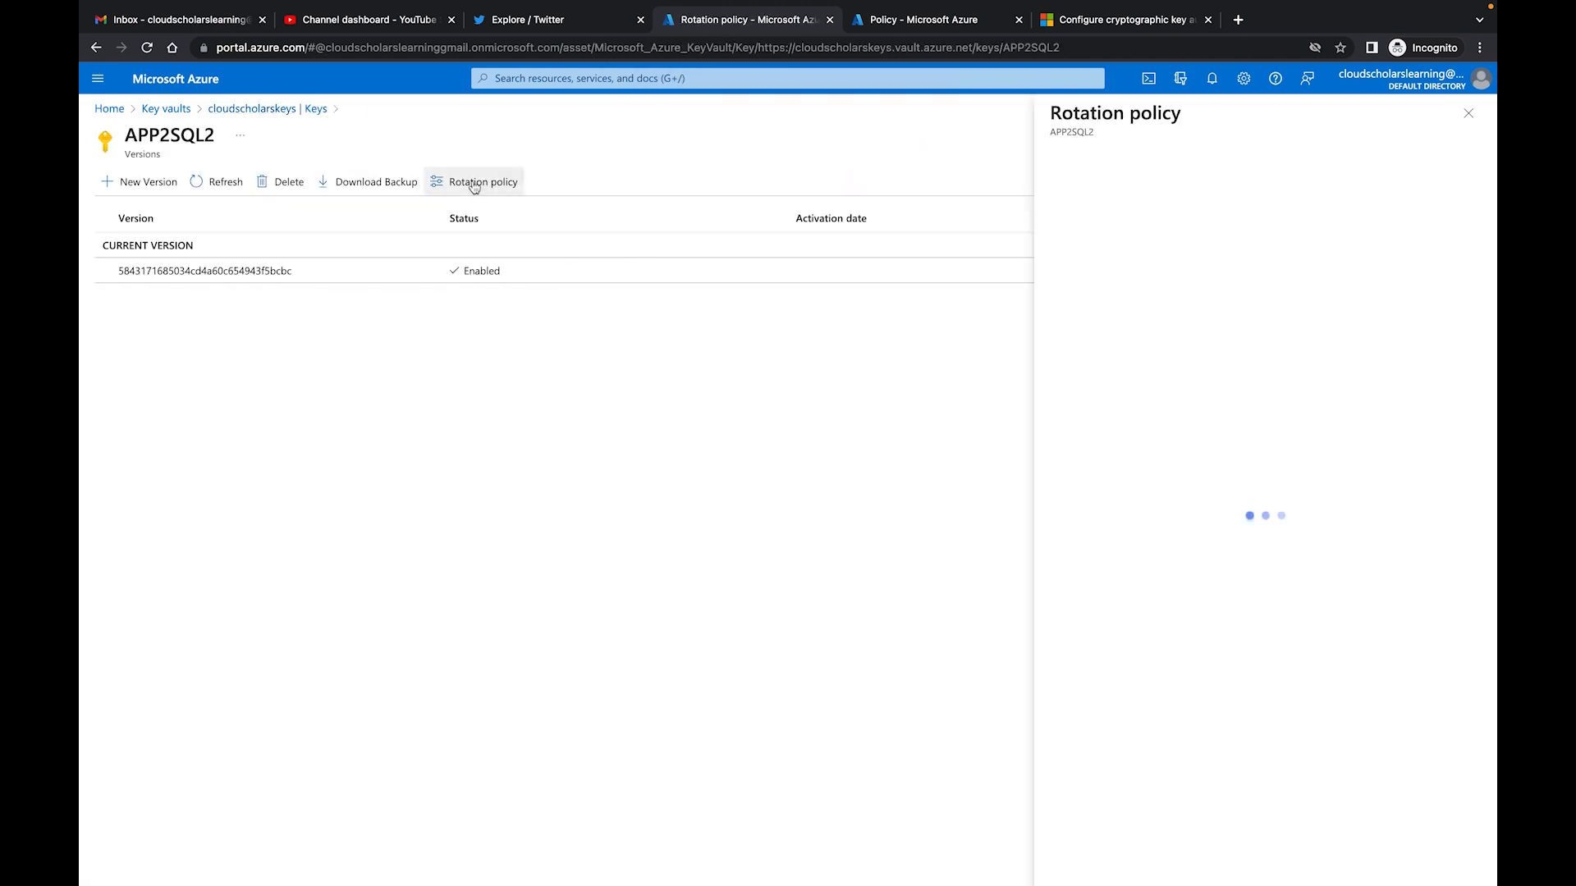
pyautogui.write('60')
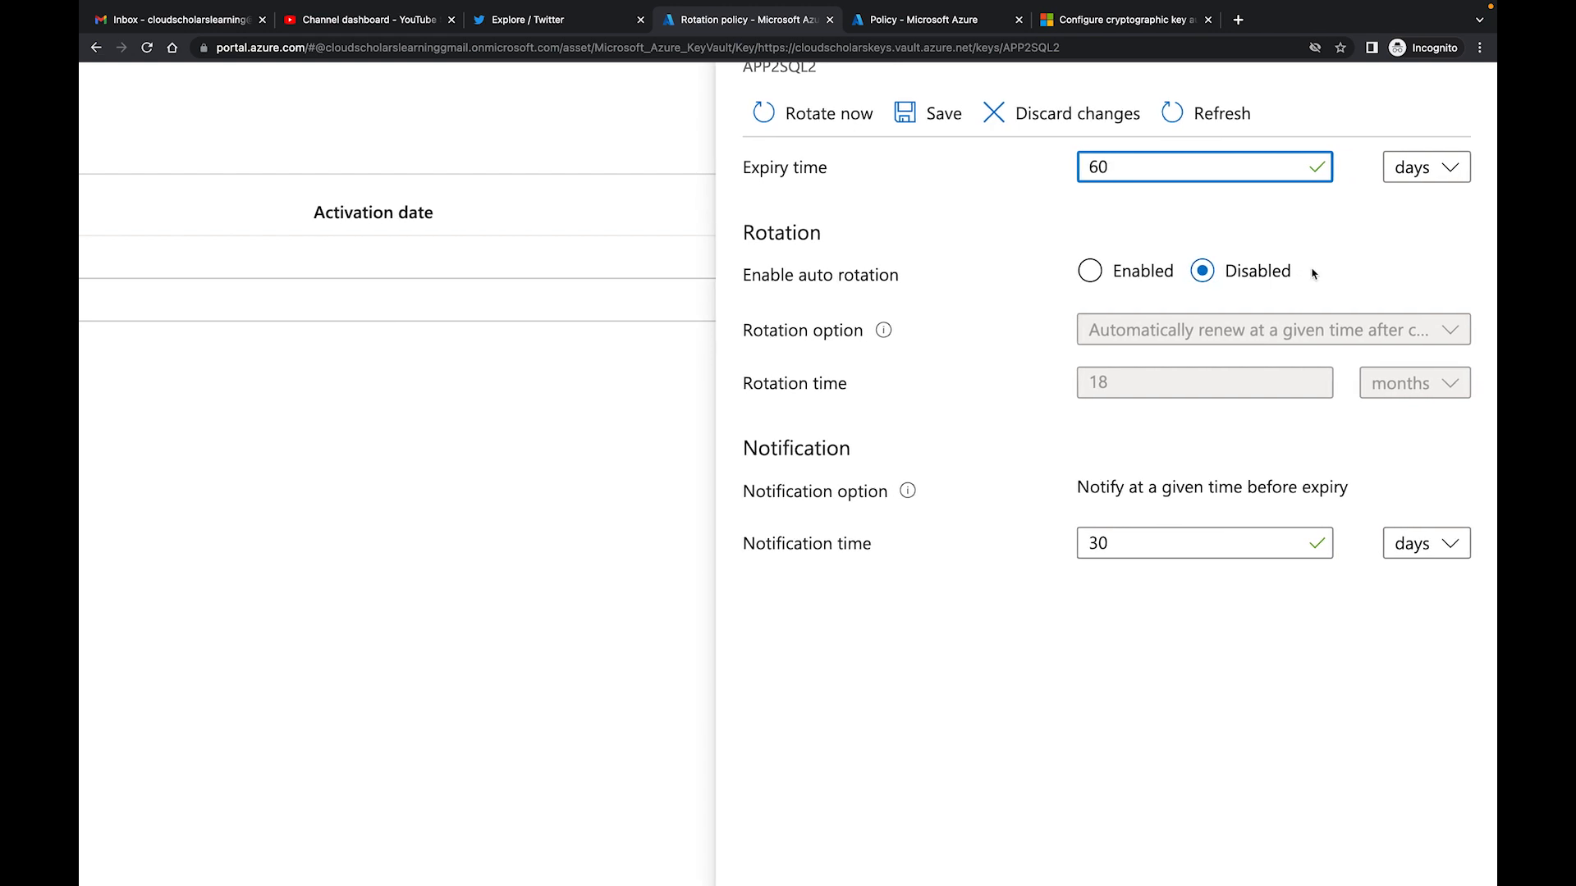
# Enable auto rotation for APP2SQL2 with the option to automatically renew at a given time after creation
pyautogui.click(1118, 273)
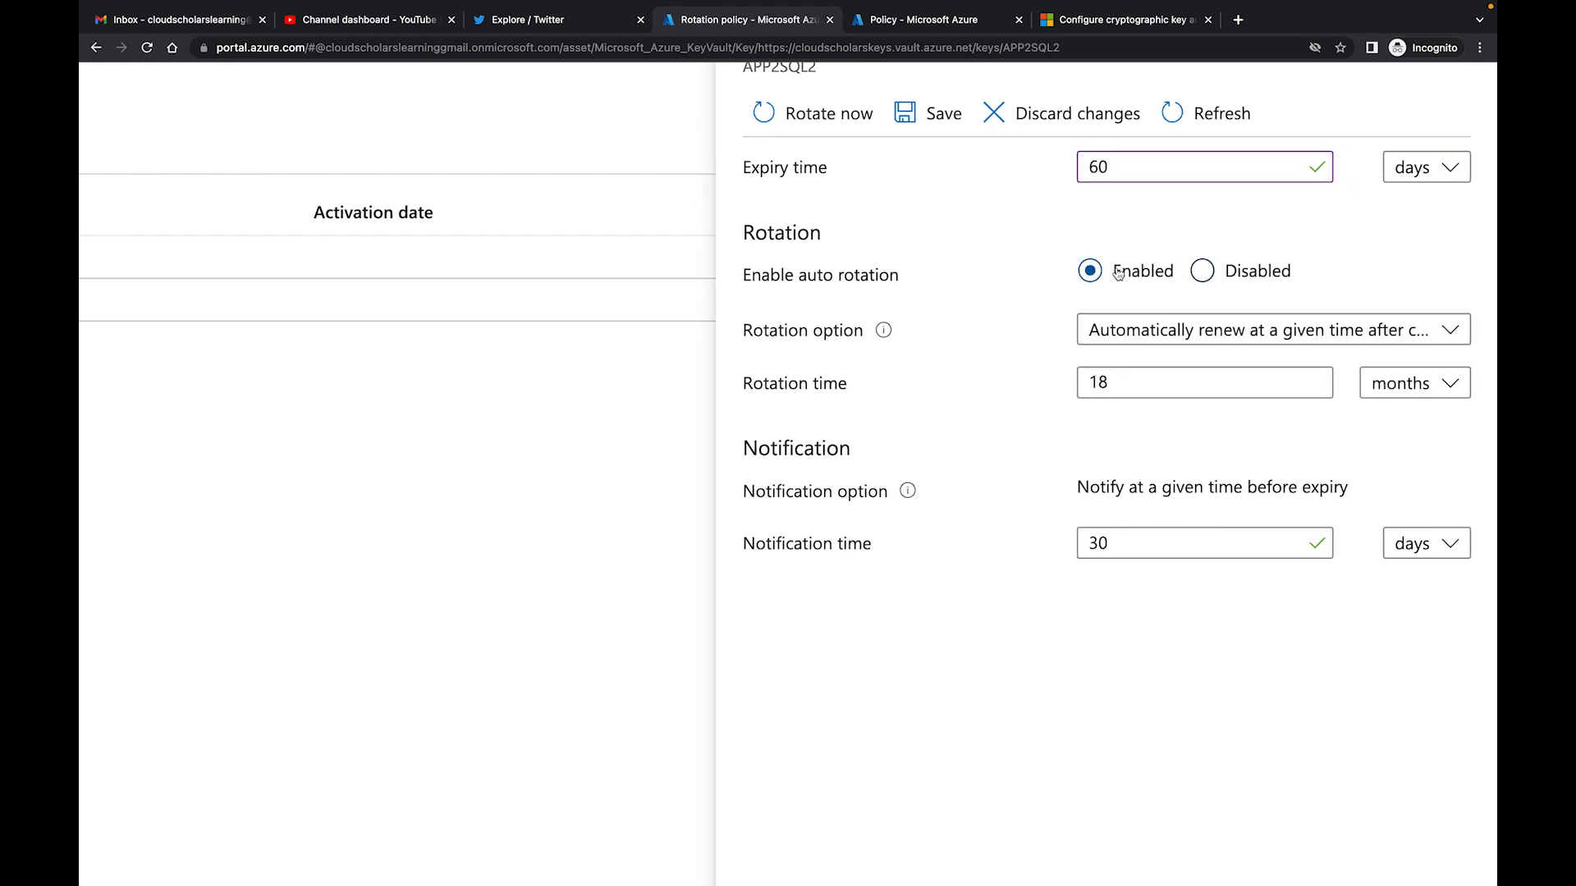
pyautogui.click(1234, 340)
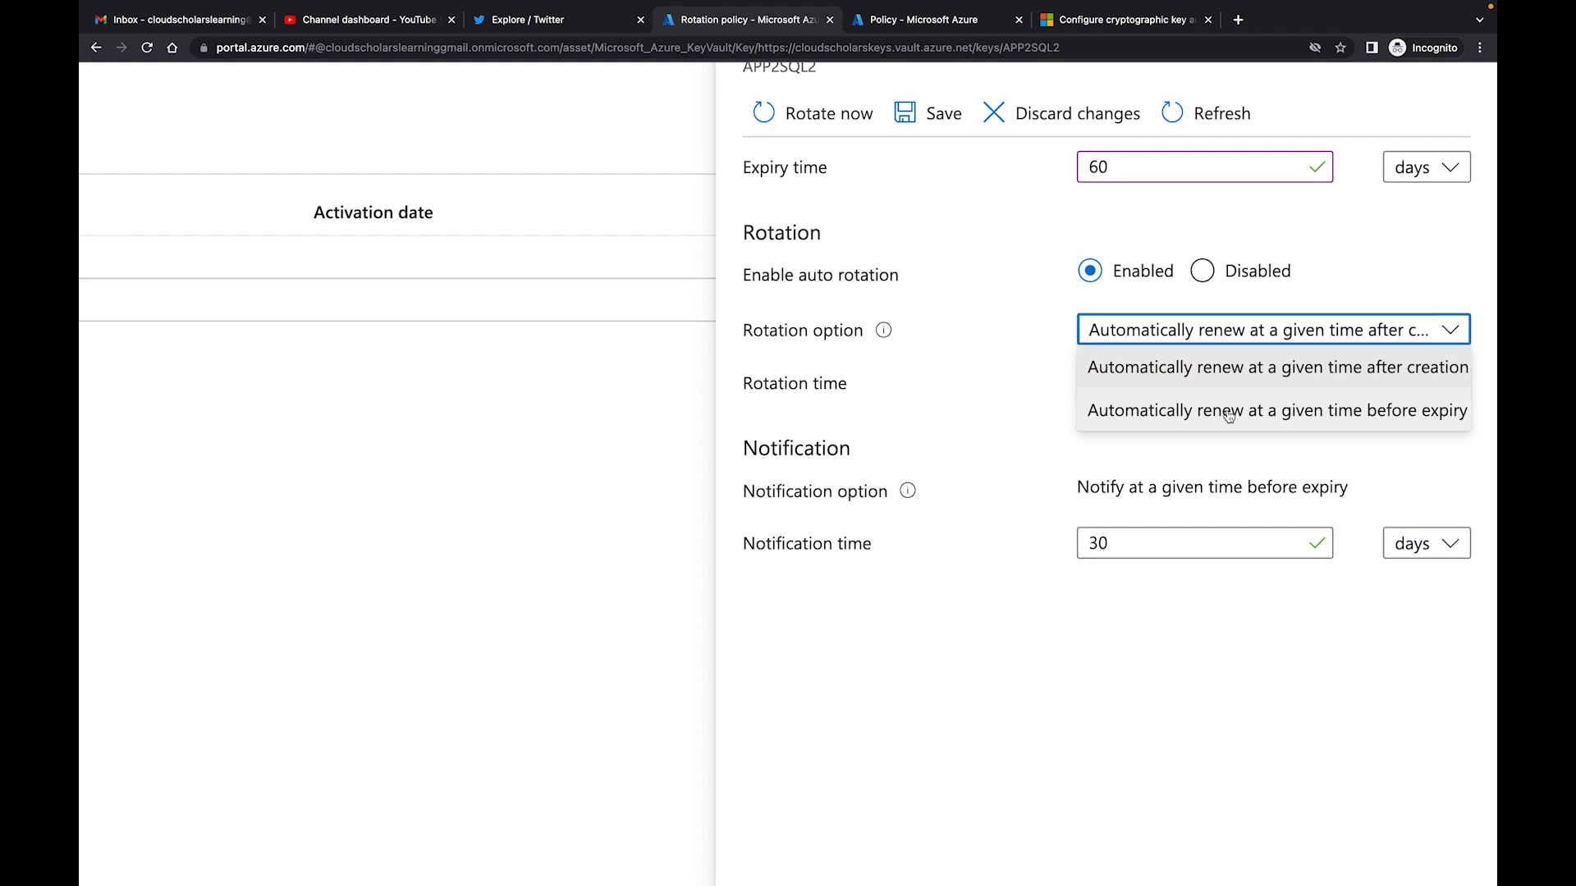
pyautogui.click(1188, 371)
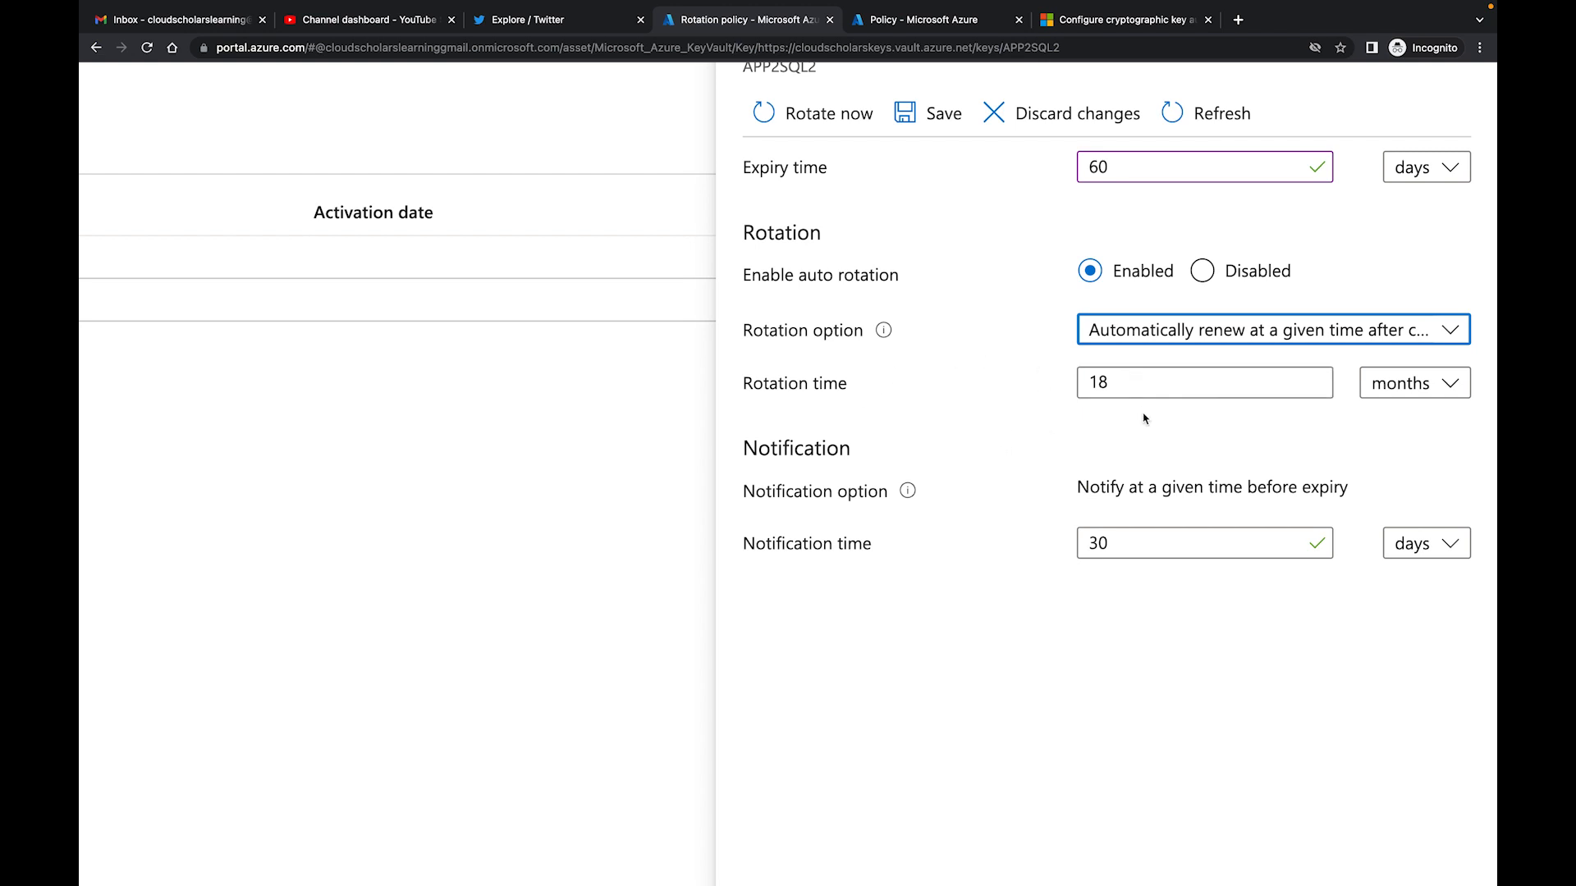
pyautogui.scroll(1, 1136, 402)
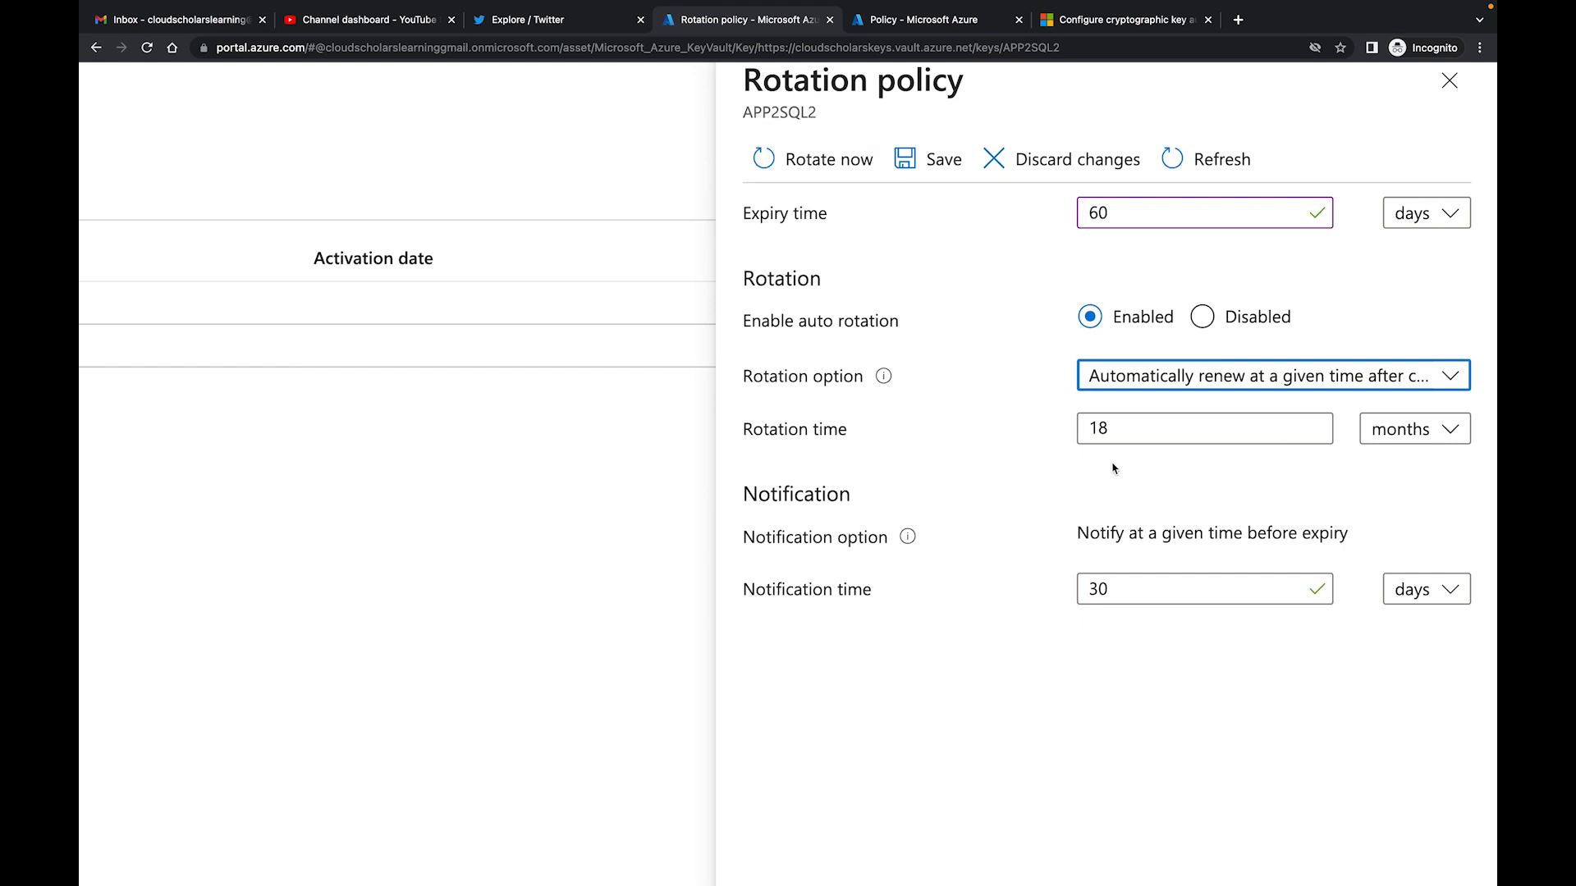
pyautogui.scroll(-1, 1207, 484)
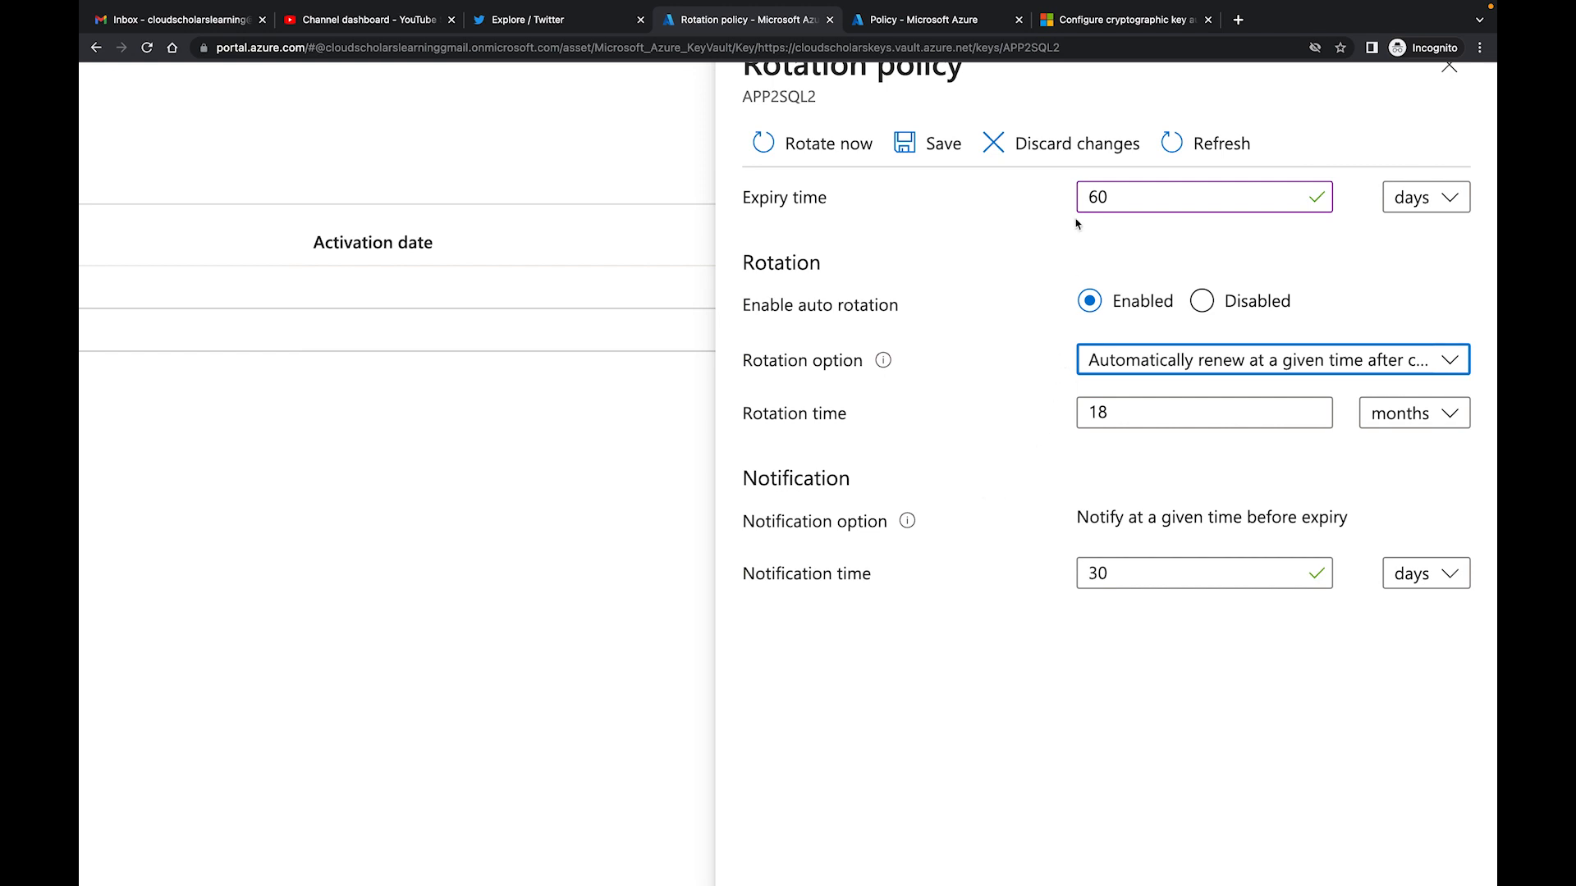
# Read the notification time setting in the Microsoft Learn key rotation policy documentation, and return to the APP2SQL2 rotation policy in the Azure portal
pyautogui.click(1096, 28)
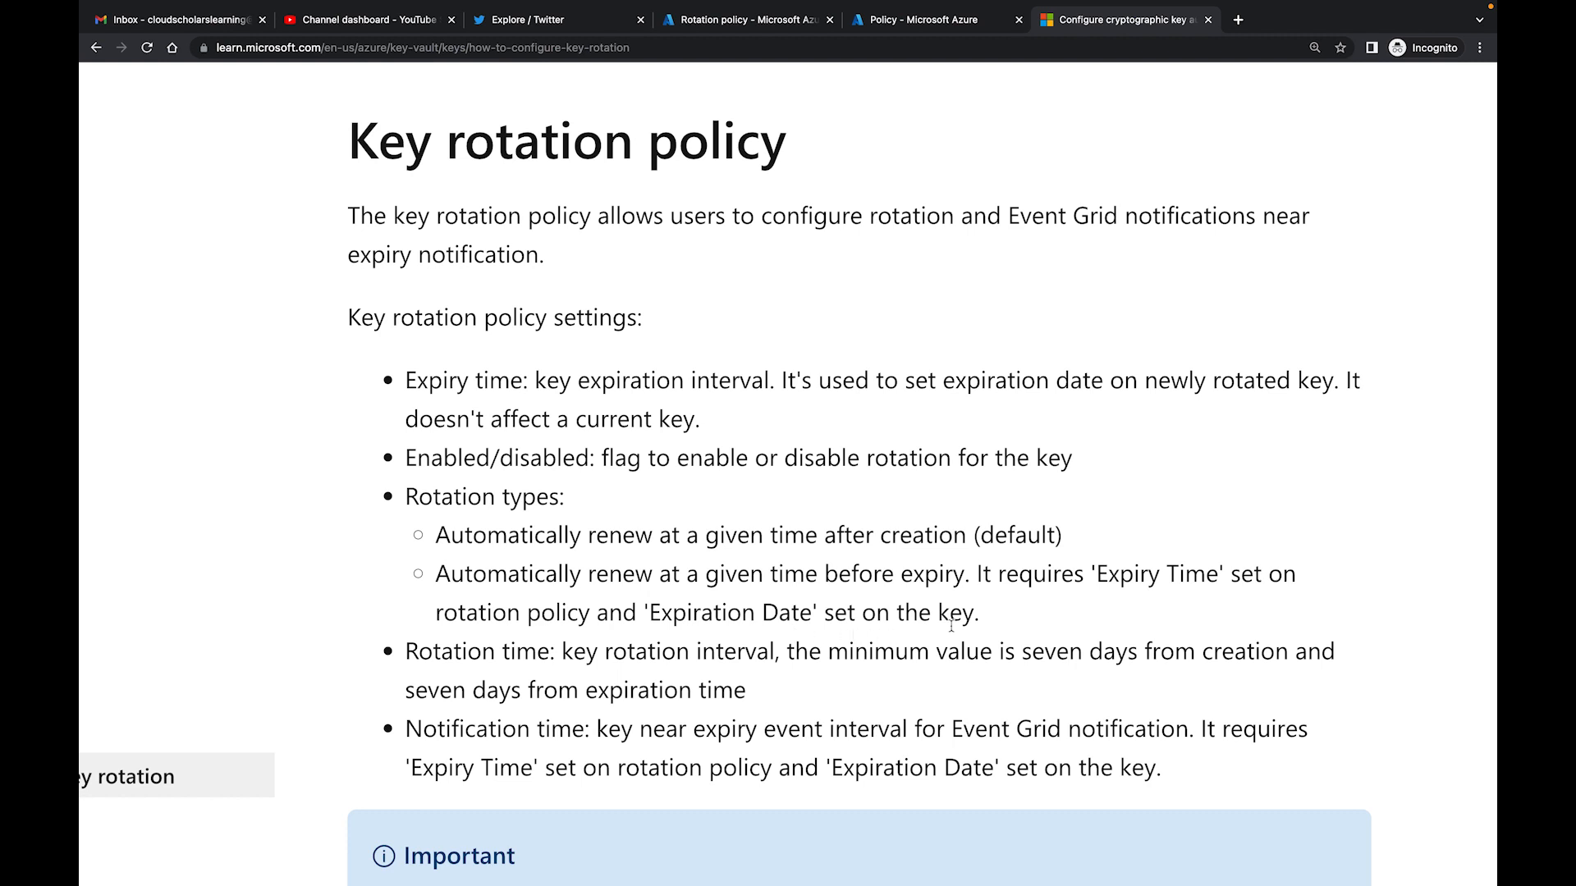
pyautogui.scroll(-1, 522, 673)
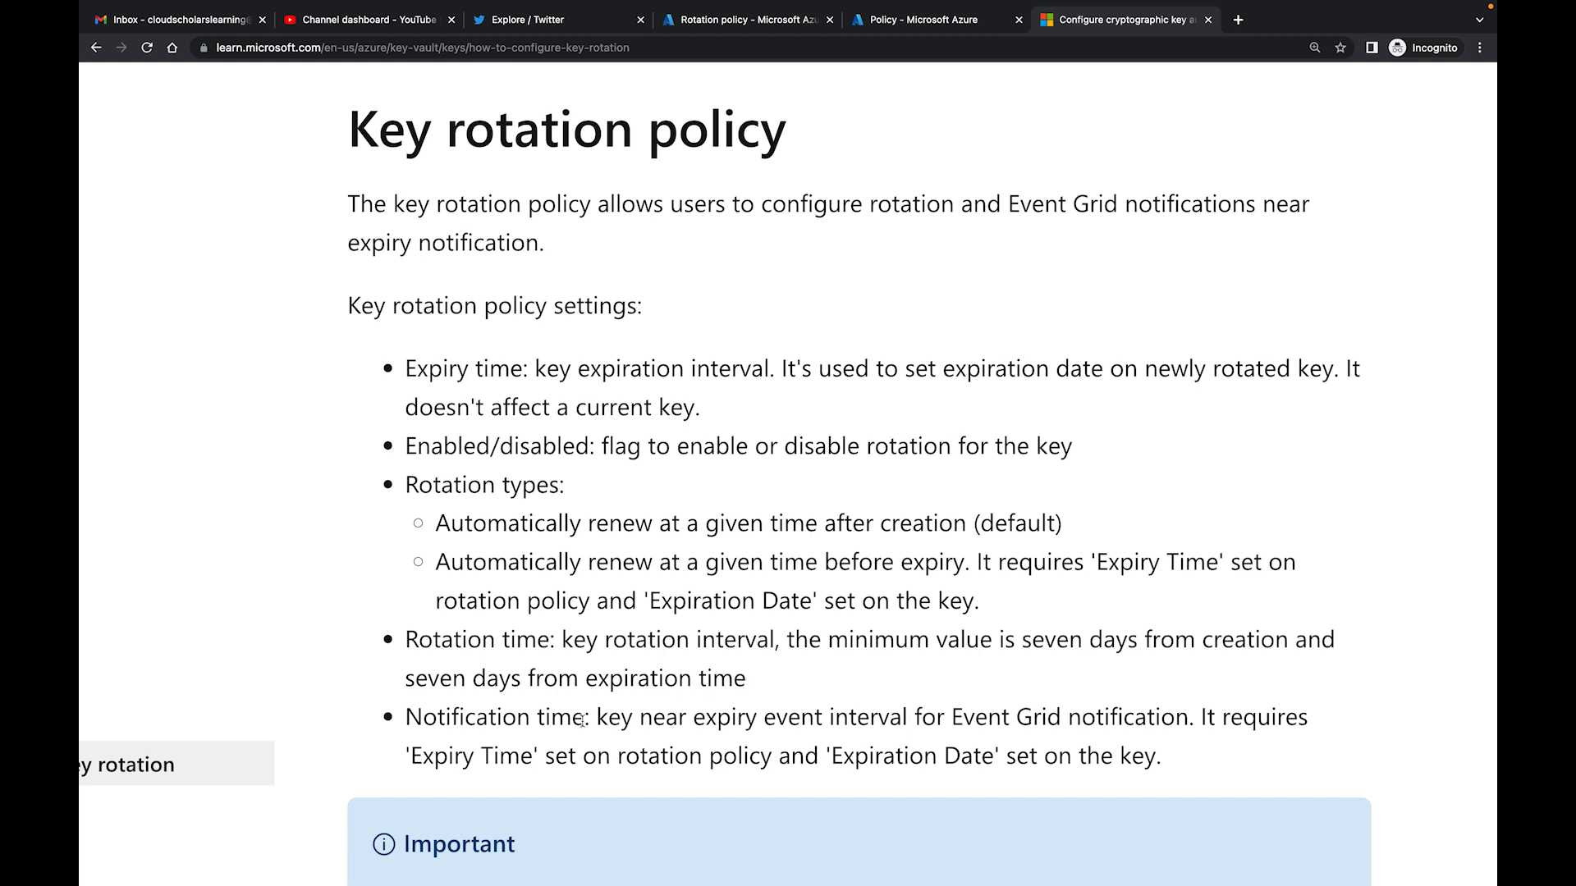
pyautogui.moveTo(408, 716); pyautogui.dragTo(1175, 773)
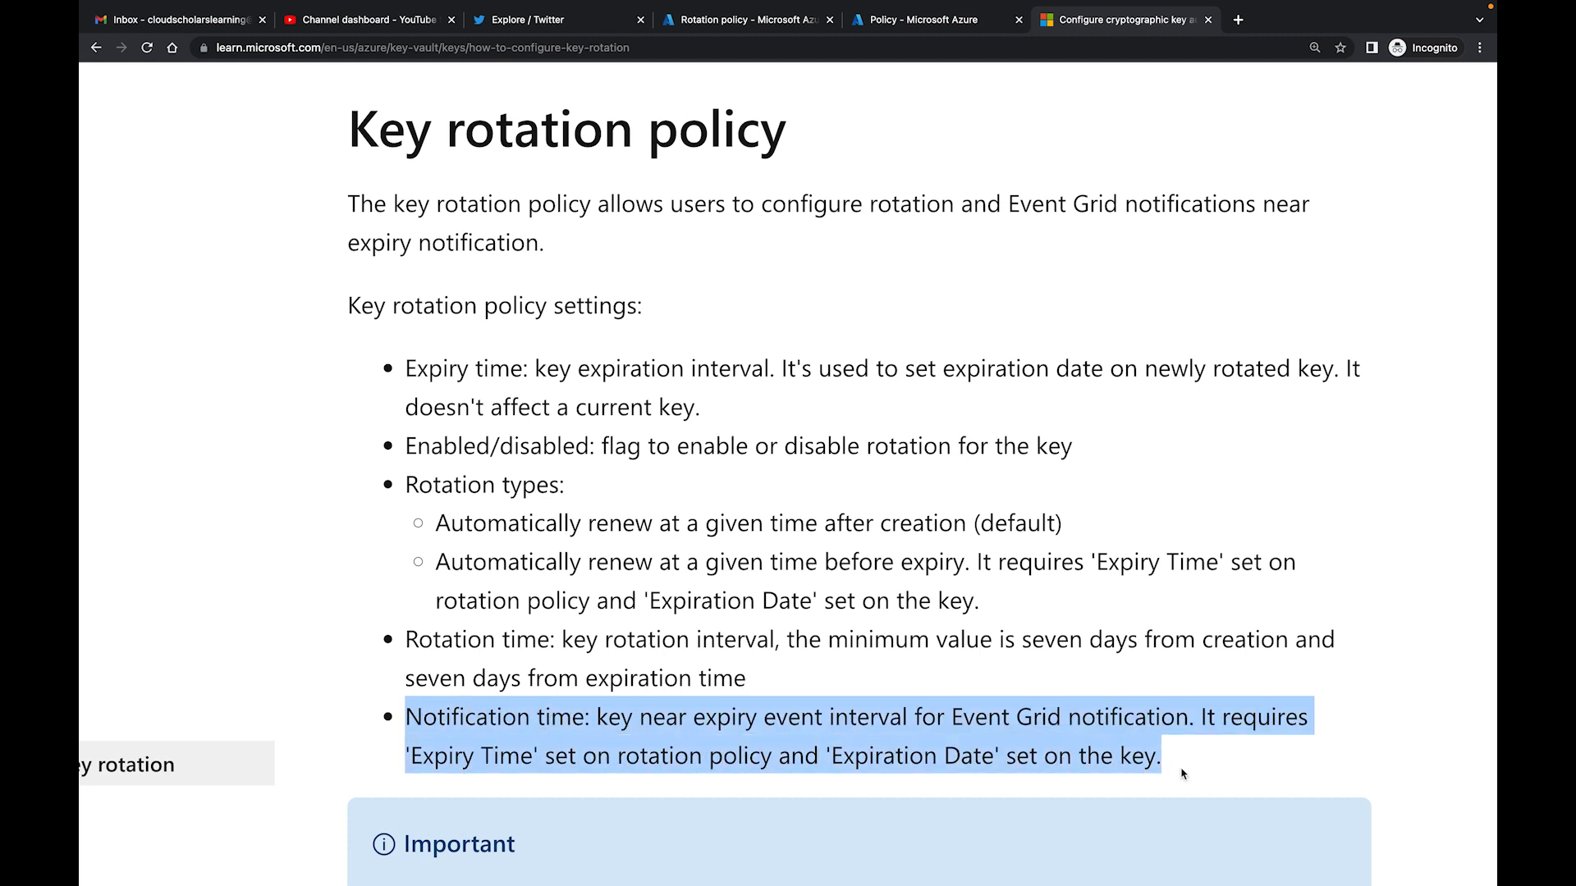
pyautogui.click(728, 729)
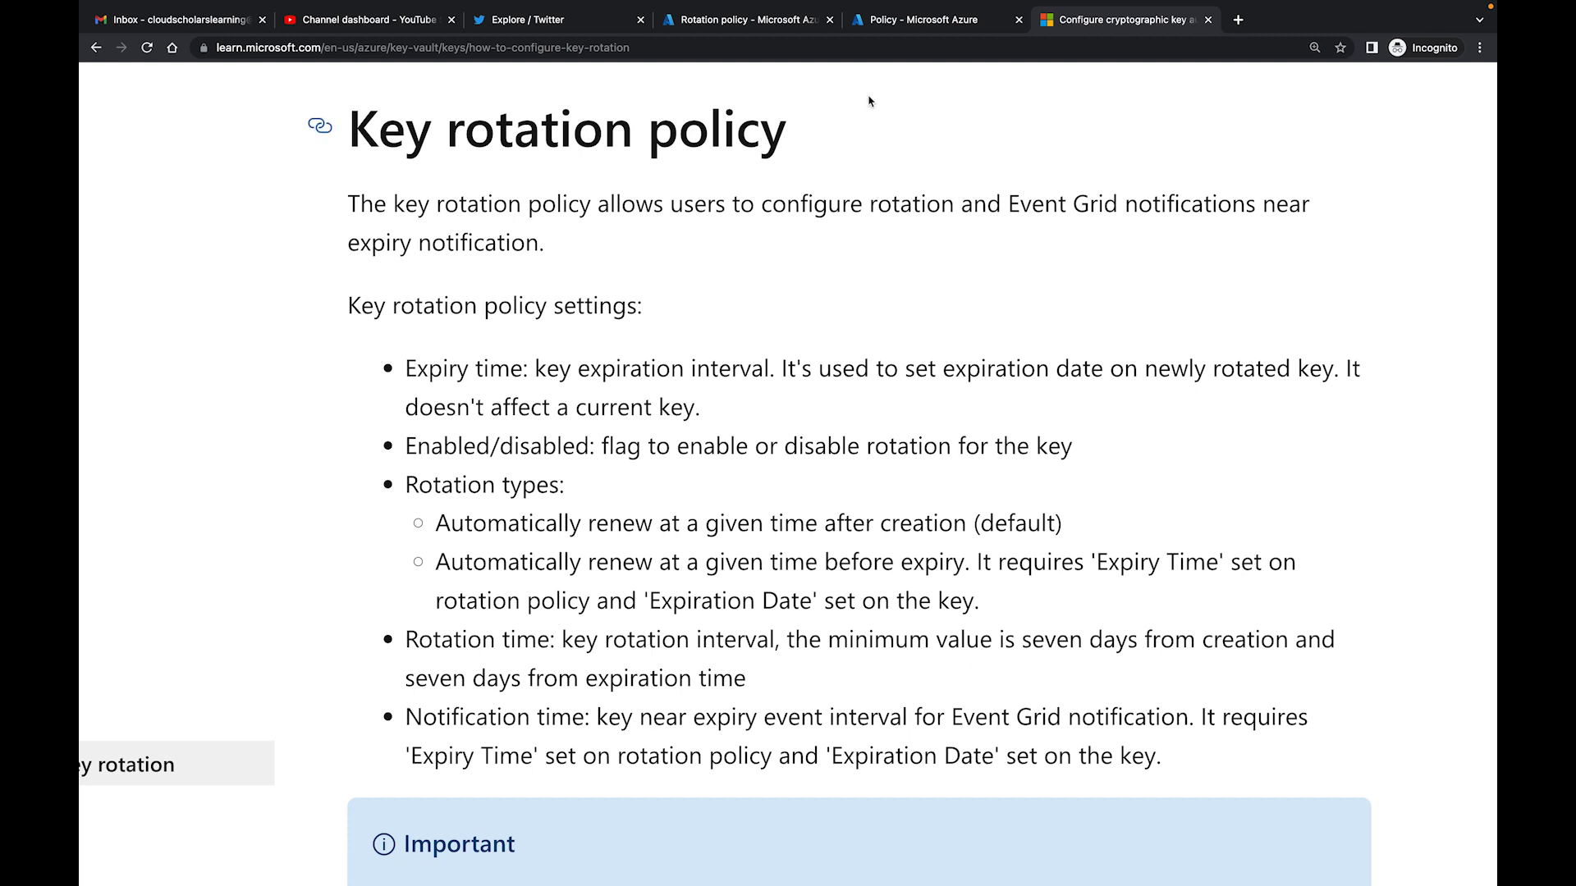
pyautogui.click(895, 25)
pyautogui.click(792, 23)
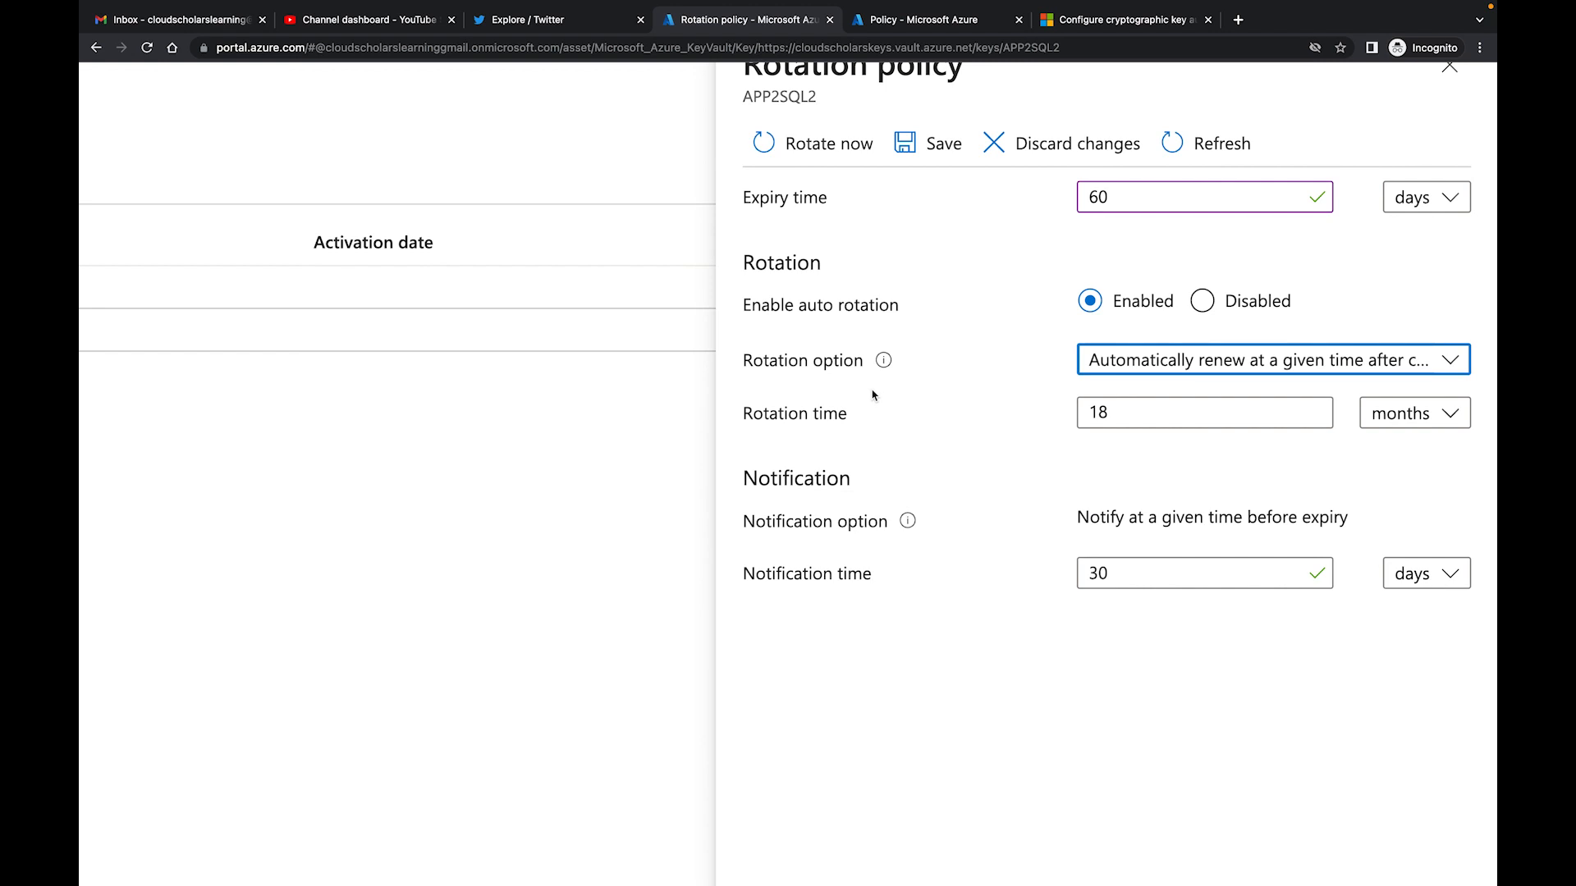
# Switch the rotation time unit to days and set the APP2SQL2 rotation time to 50 days
pyautogui.press('super+minus')
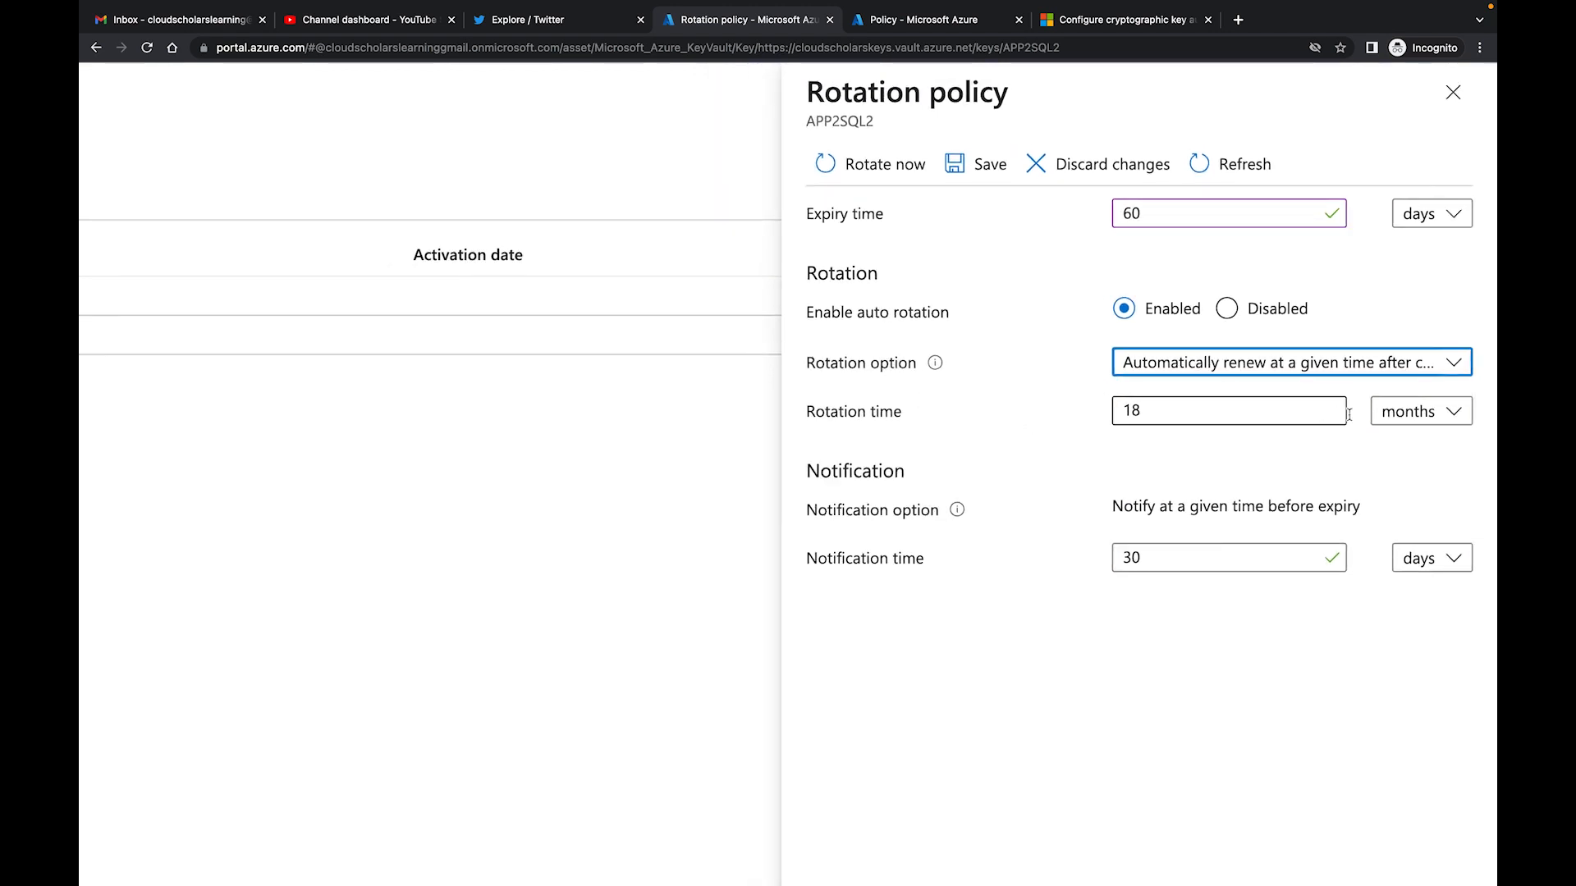
pyautogui.click(1391, 412)
pyautogui.click(1405, 448)
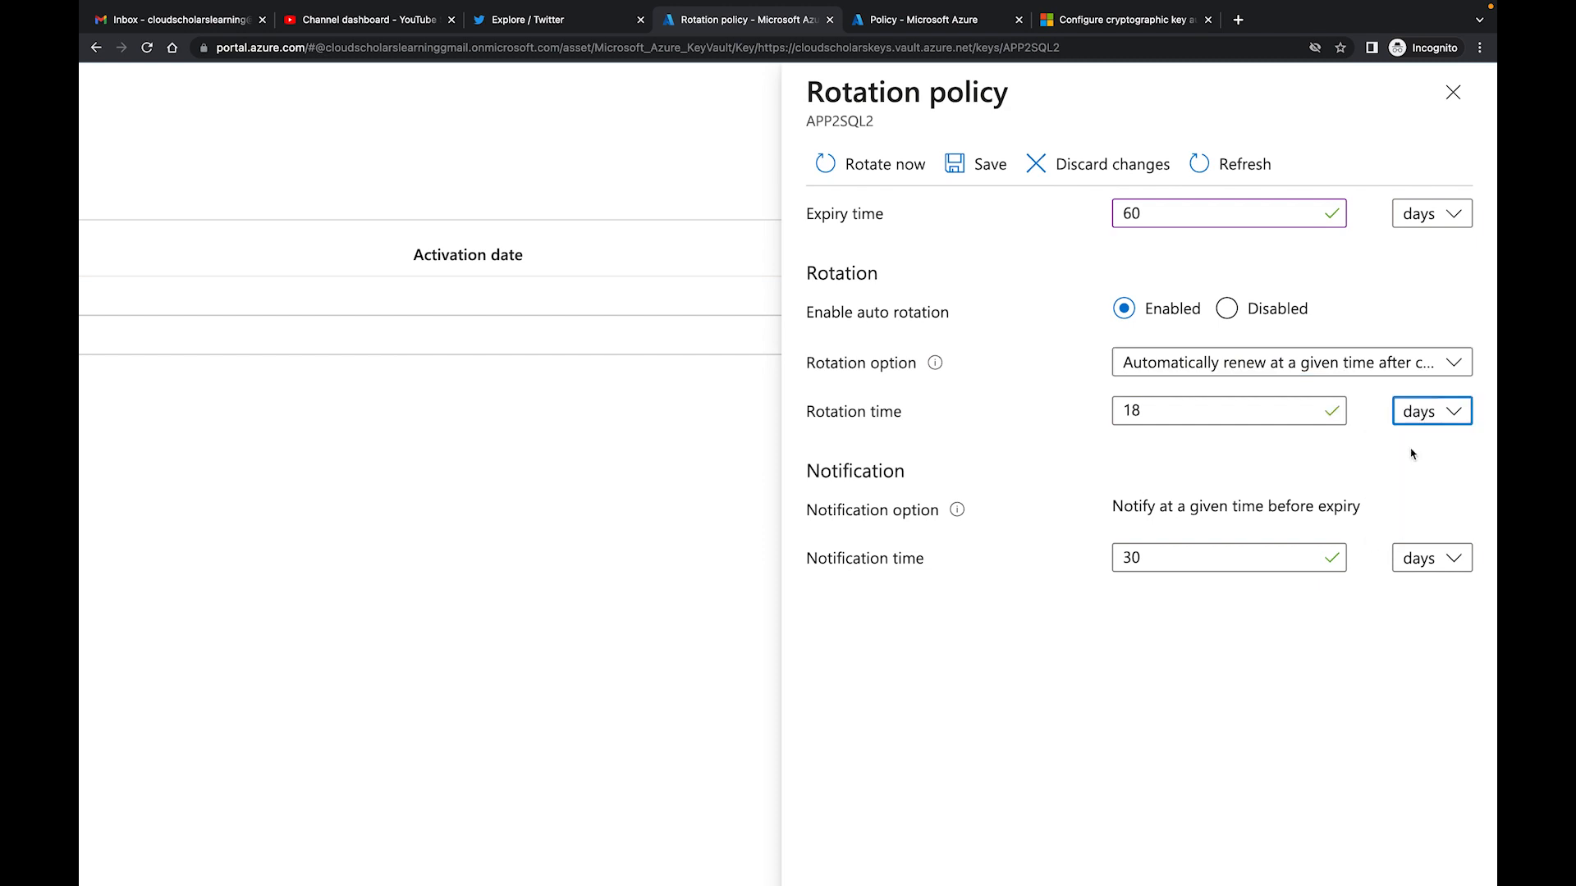
pyautogui.moveTo(1158, 410); pyautogui.dragTo(1080, 412)
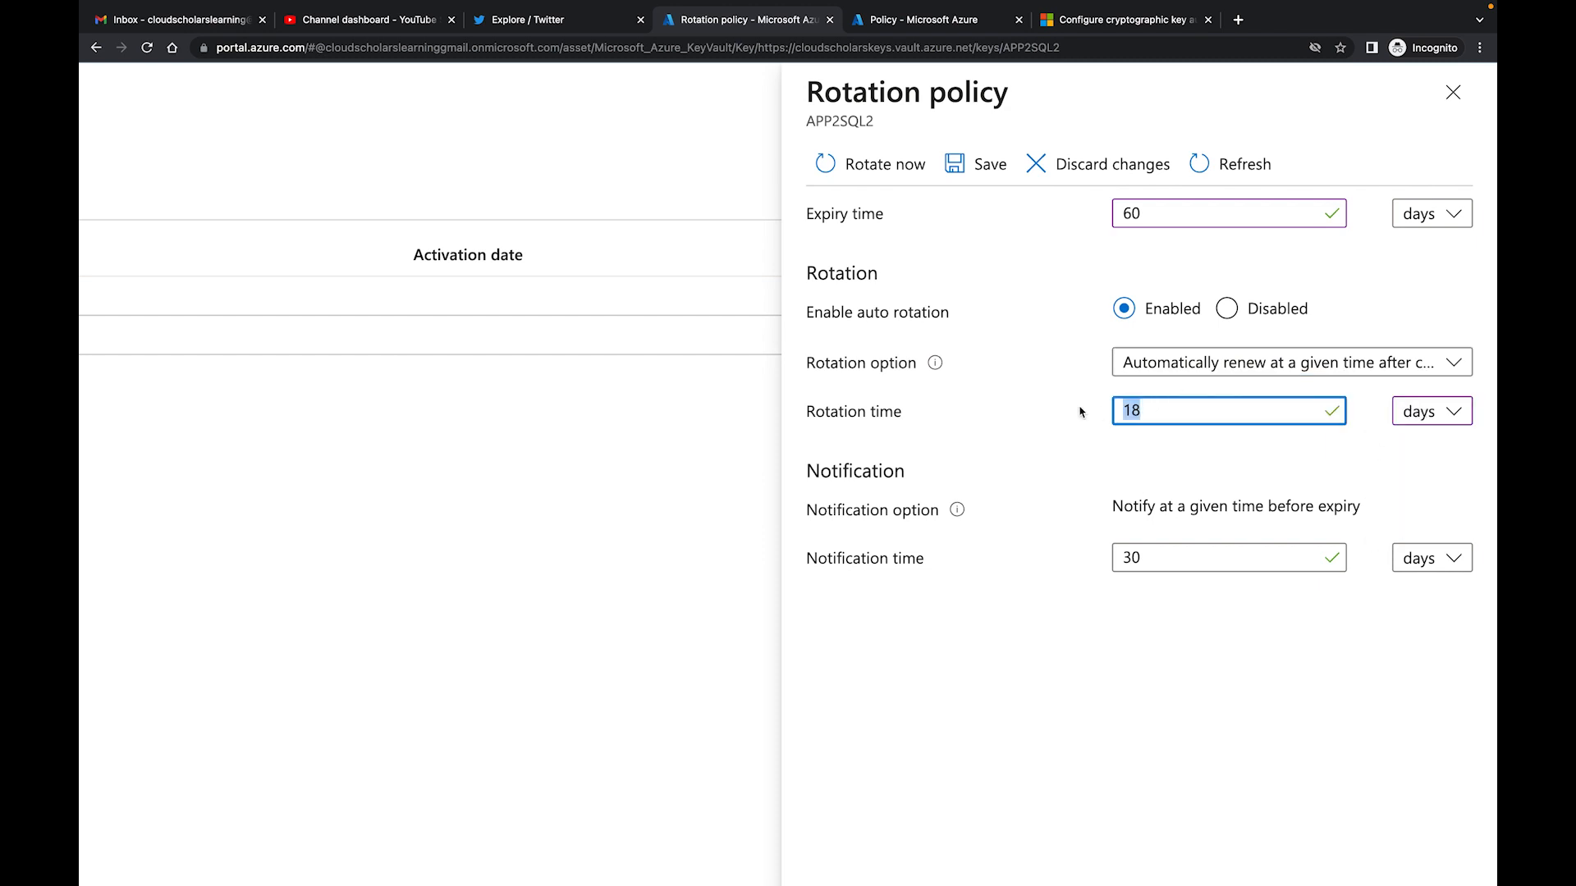
pyautogui.write('40')
pyautogui.scroll(-1, 1392, 492)
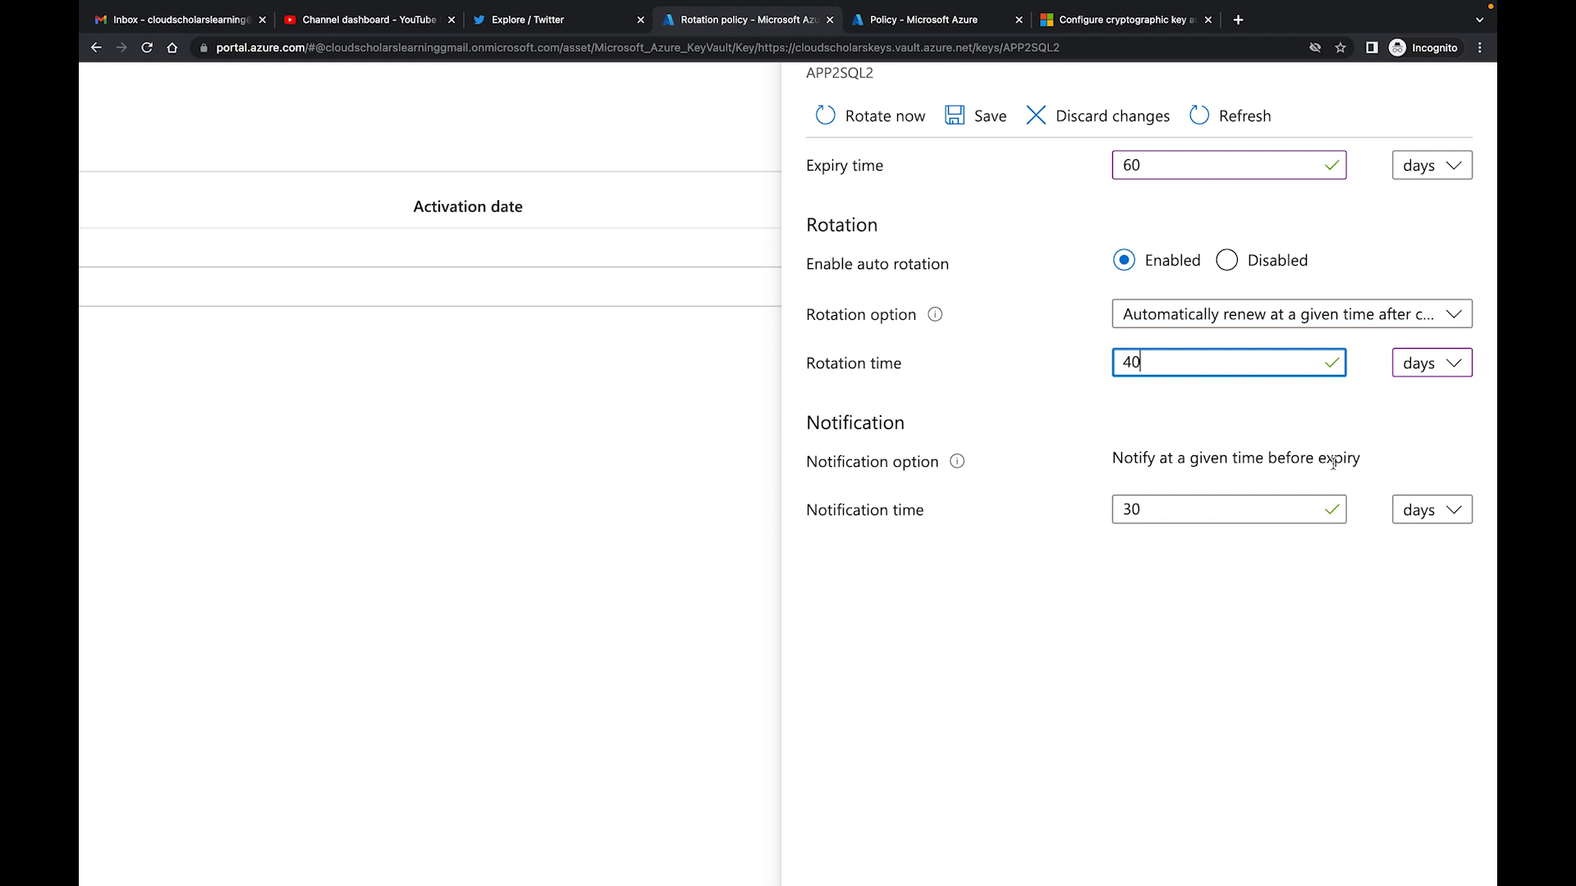
pyautogui.moveTo(1159, 362); pyautogui.dragTo(1088, 366)
pyautogui.write('50')
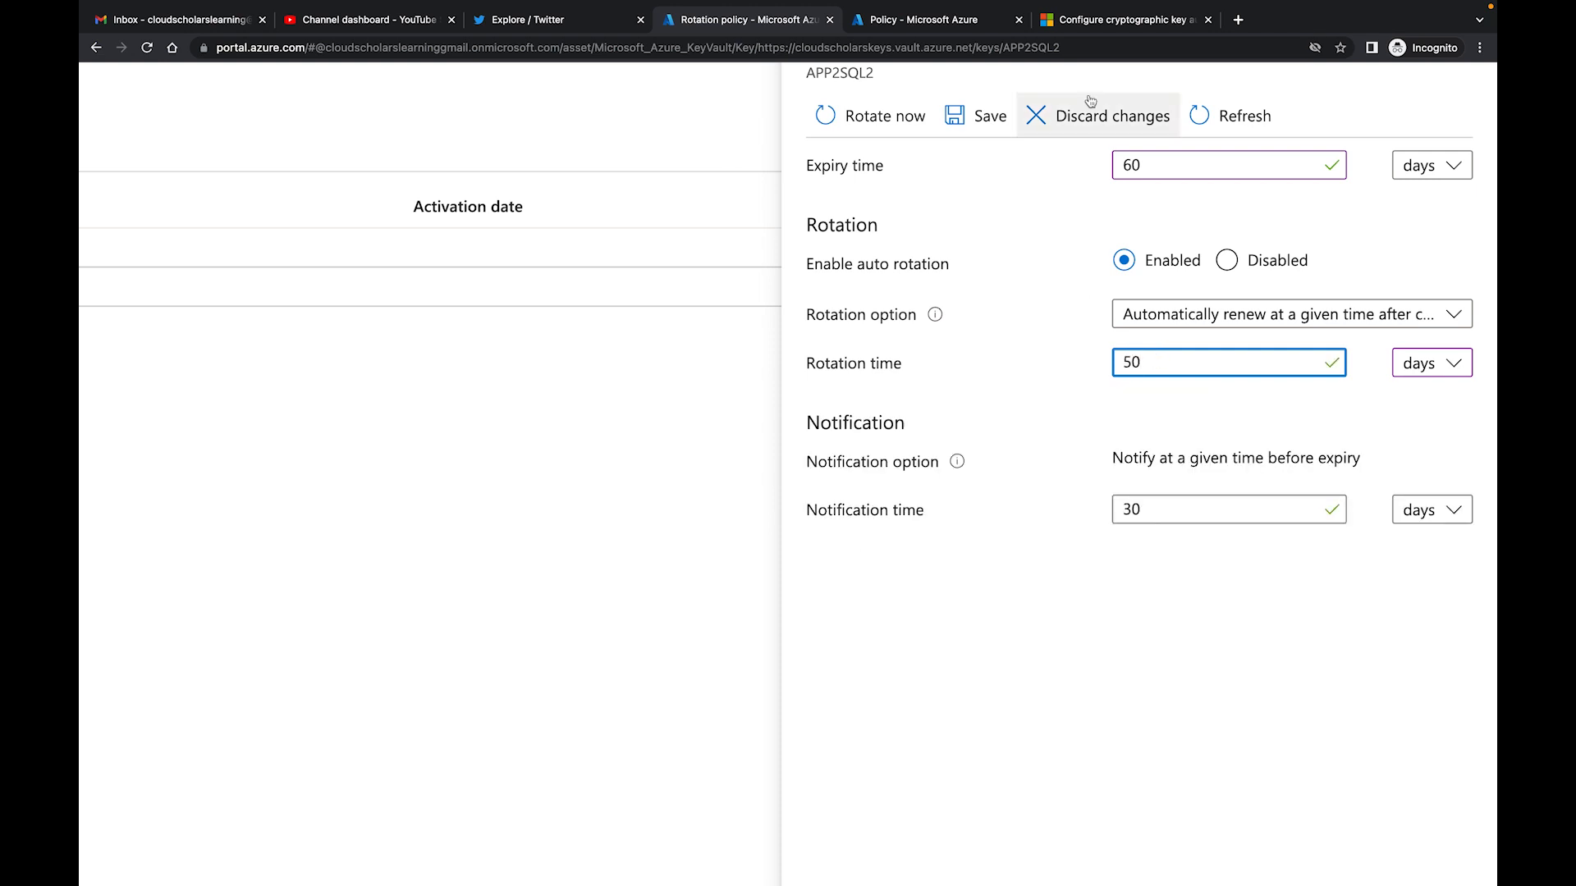
# Set the notification time to 40 days and save the APP2SQL2 rotation policy
pyautogui.click(1240, 513)
pyautogui.moveTo(1240, 513); pyautogui.dragTo(1079, 500)
pyautogui.write('40')
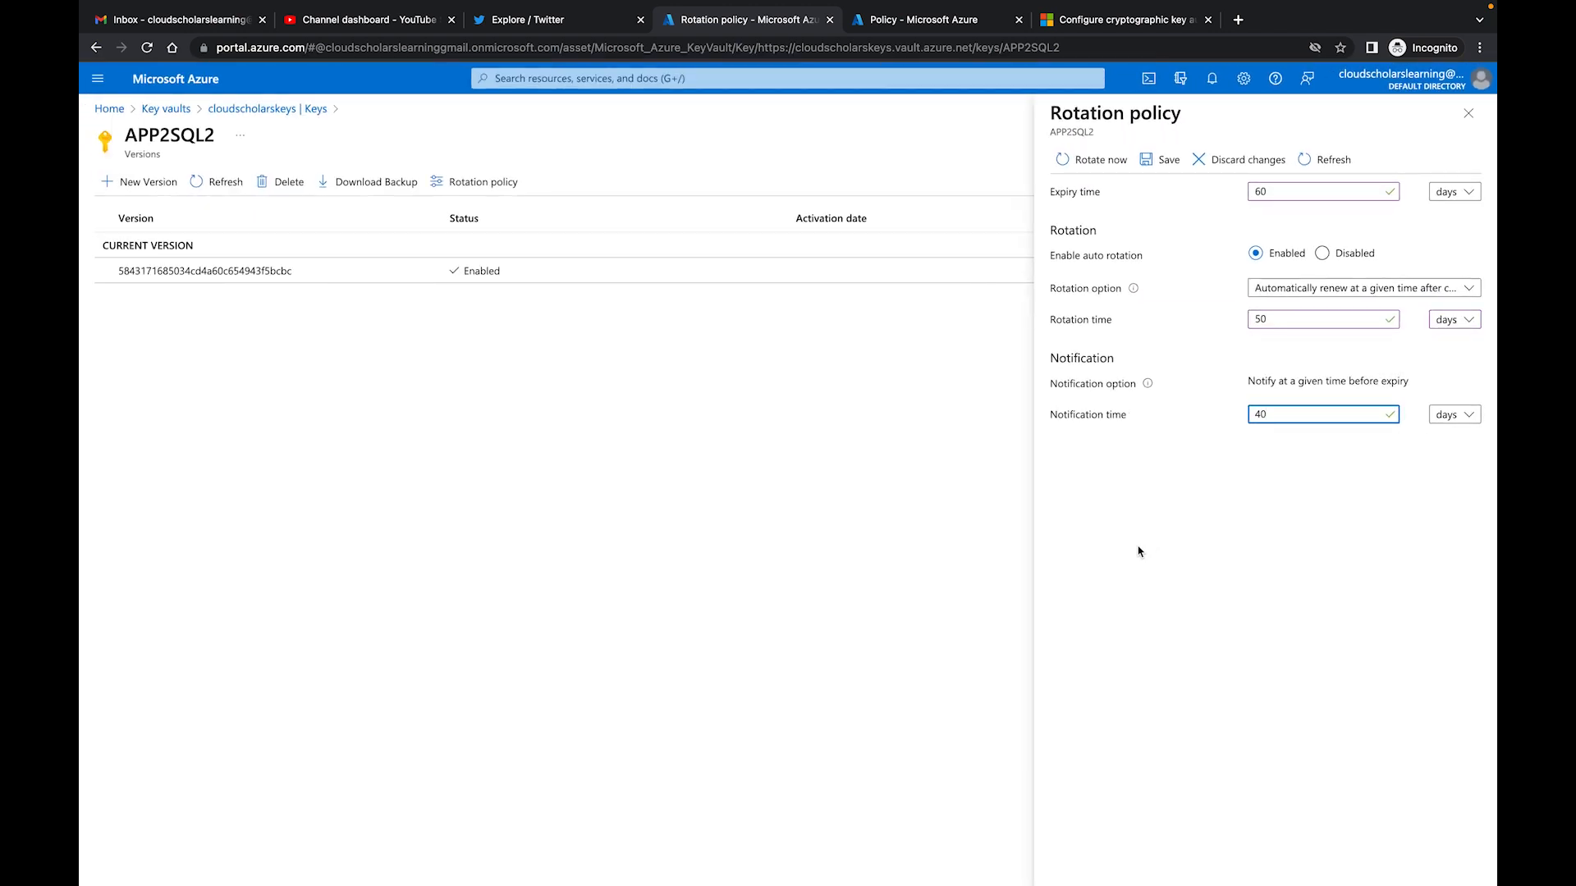
pyautogui.click(1153, 161)
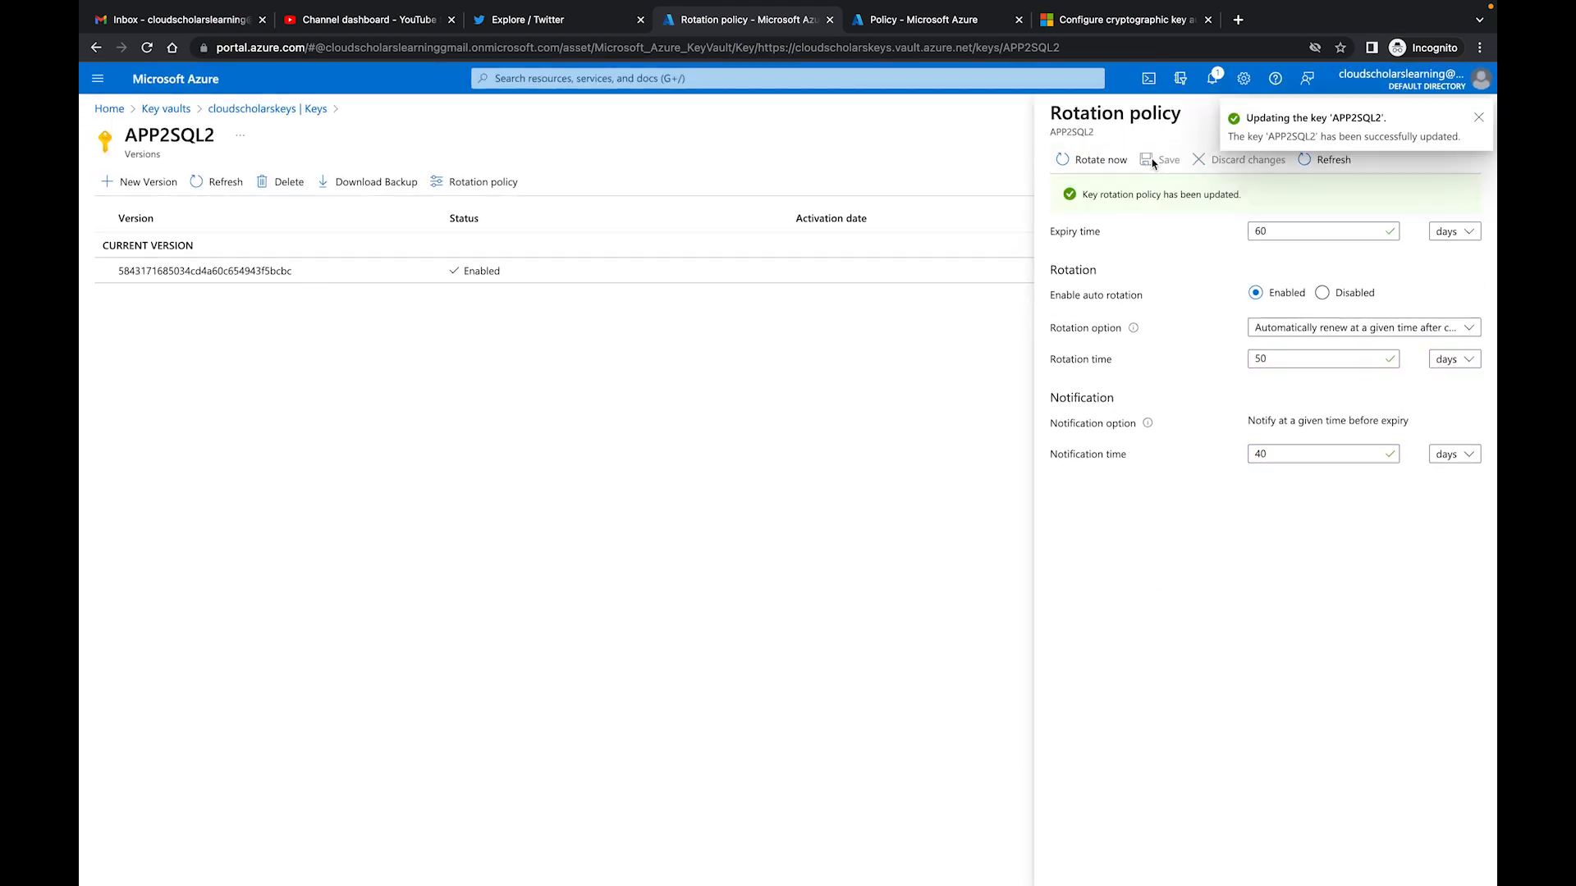